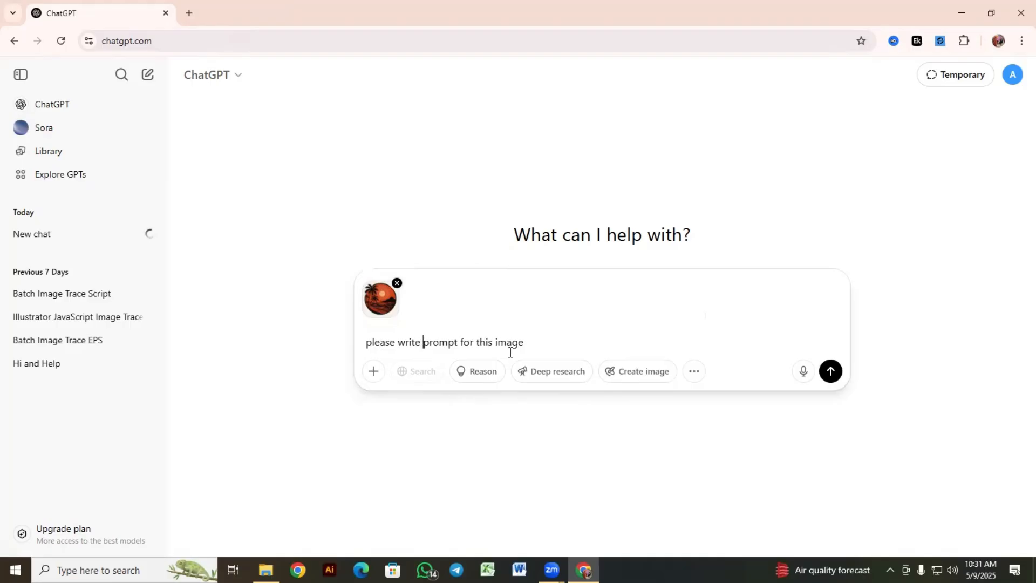
- Remove "for this image" from the message so it reads "please write prompt", and send it with the attached sunset image
drag(461, 346, 626, 356)
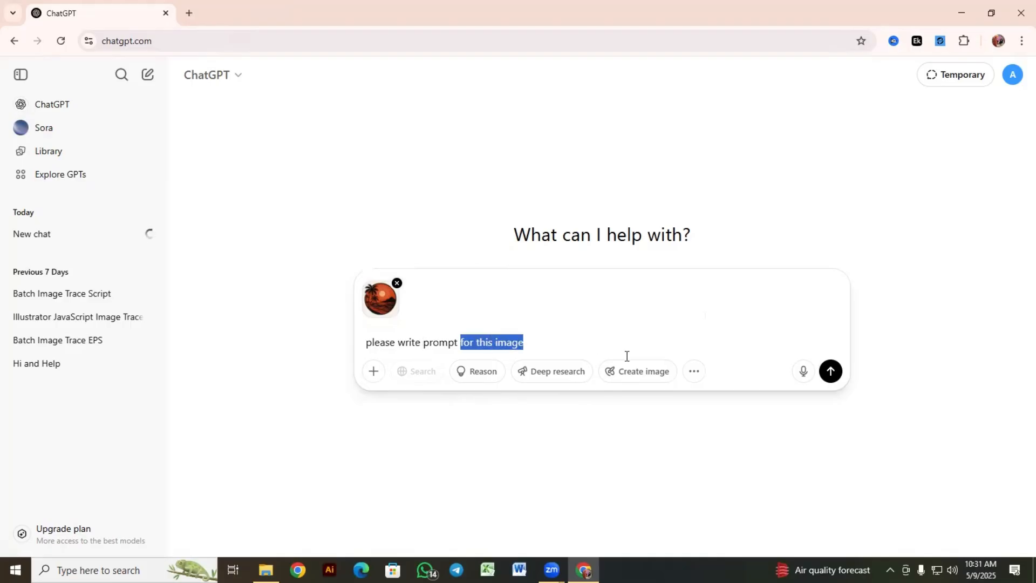
key(BackSpace)
key(Return)
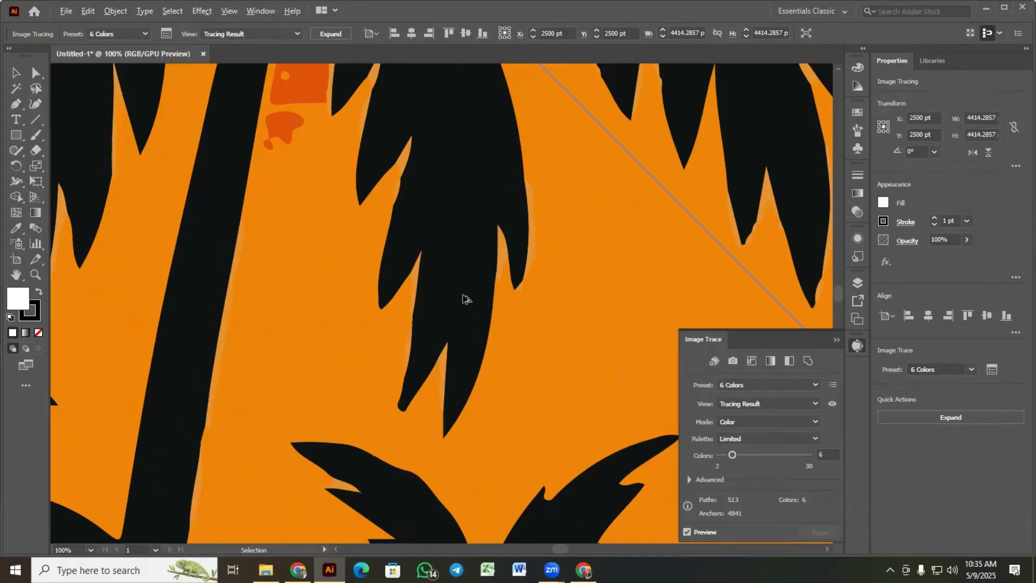
scroll(462, 296, down, 2)
scroll(456, 316, down, 5)
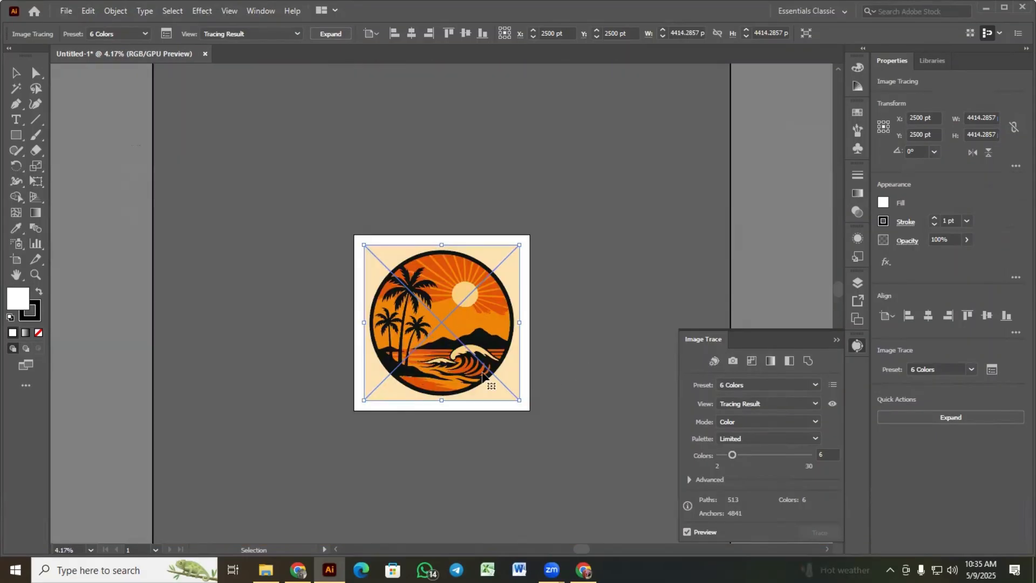
scroll(424, 371, up, 2)
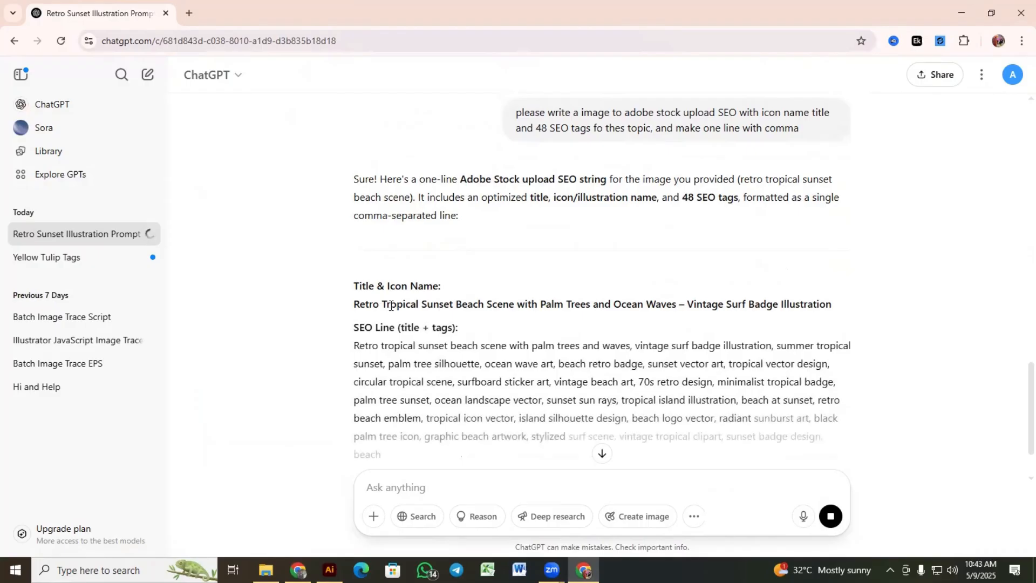
- Search Google in a new tab for the generated title "Retro Tropical Sunset Beach Scene with Palm Trees and Ocean Waves – Vintage Surf Badge Illustration"
triple_click(402, 304)
scroll(428, 363, down, 2)
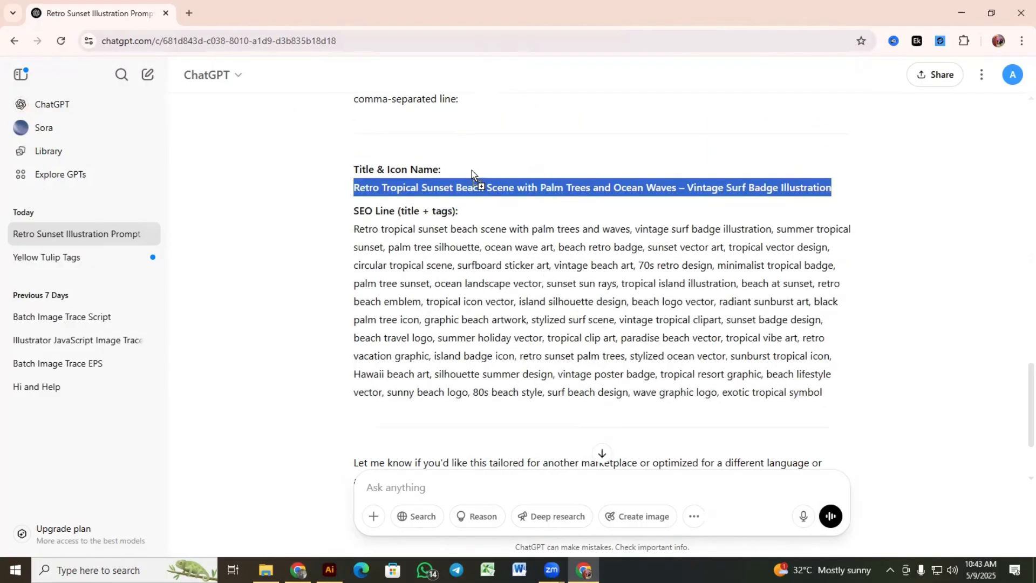
drag(472, 187, 497, 9)
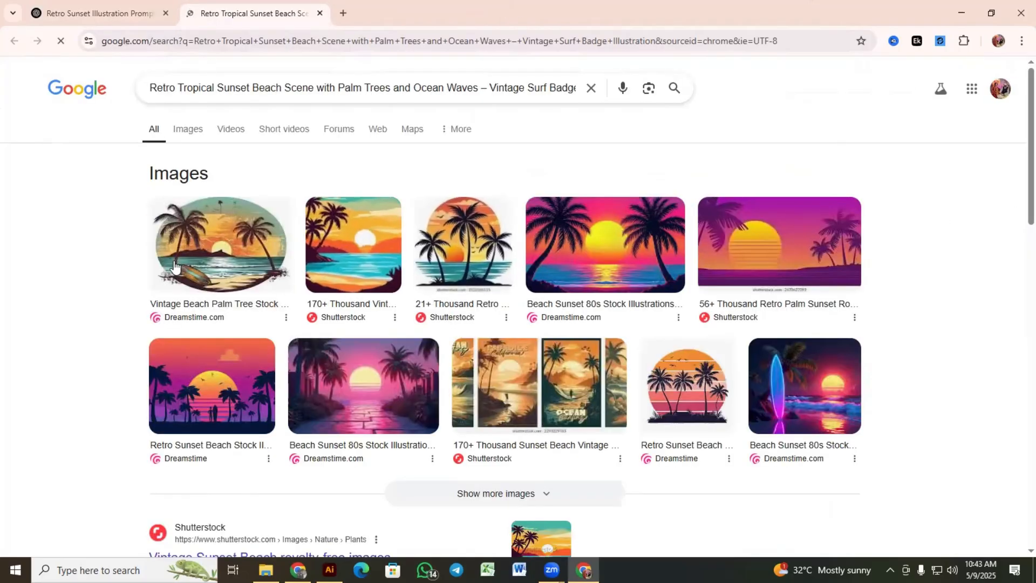
click(489, 90)
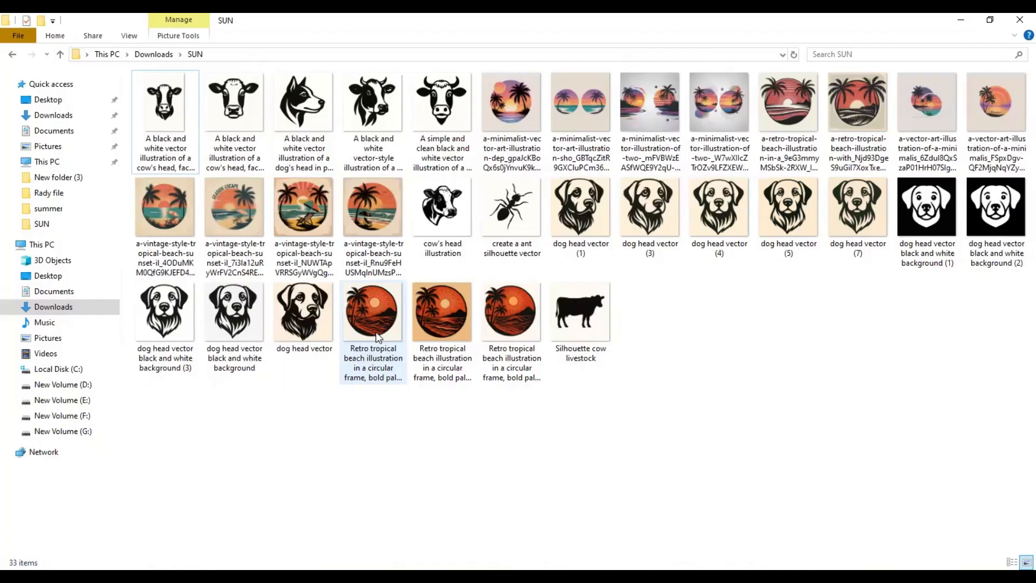
- Open the first retro tropical beach illustration in the SUN folder, copy the image to the clipboard and close the viewer
click(378, 338)
double_click(378, 337)
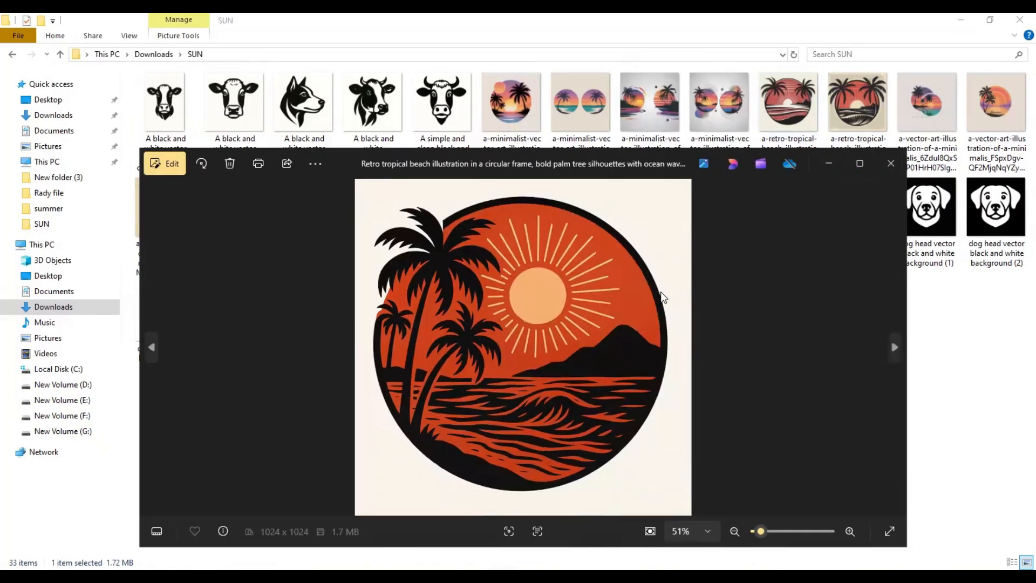
click(859, 164)
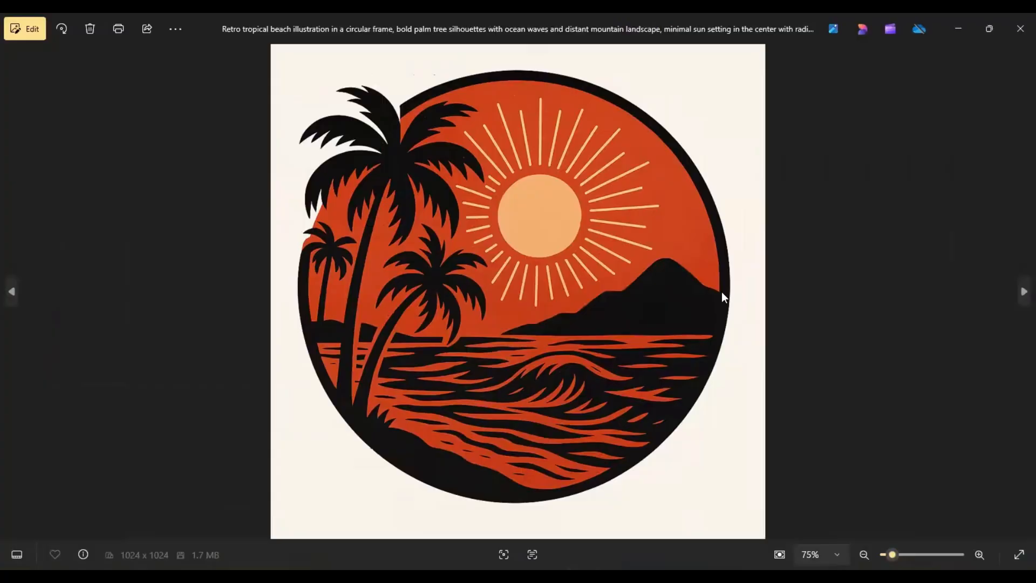
scroll(423, 325, up, 3)
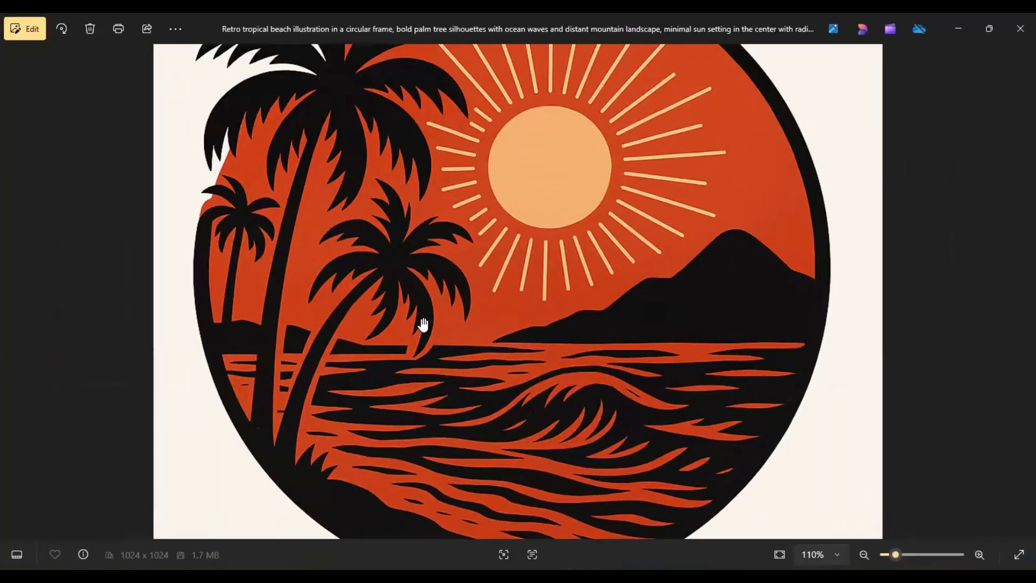
scroll(423, 325, down, 3)
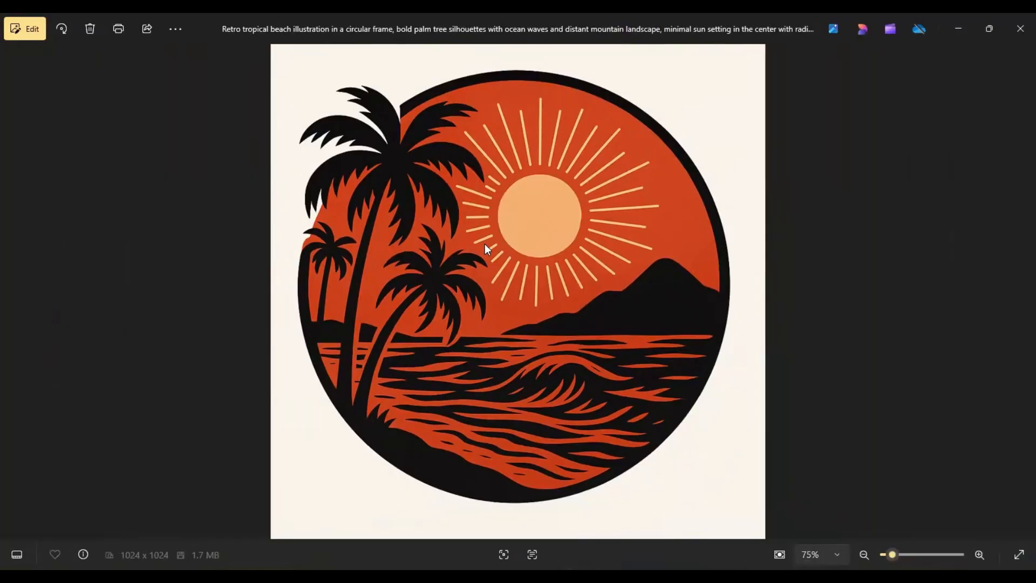
scroll(484, 244, up, 3)
scroll(485, 246, down, 3)
right_click(436, 171)
click(473, 228)
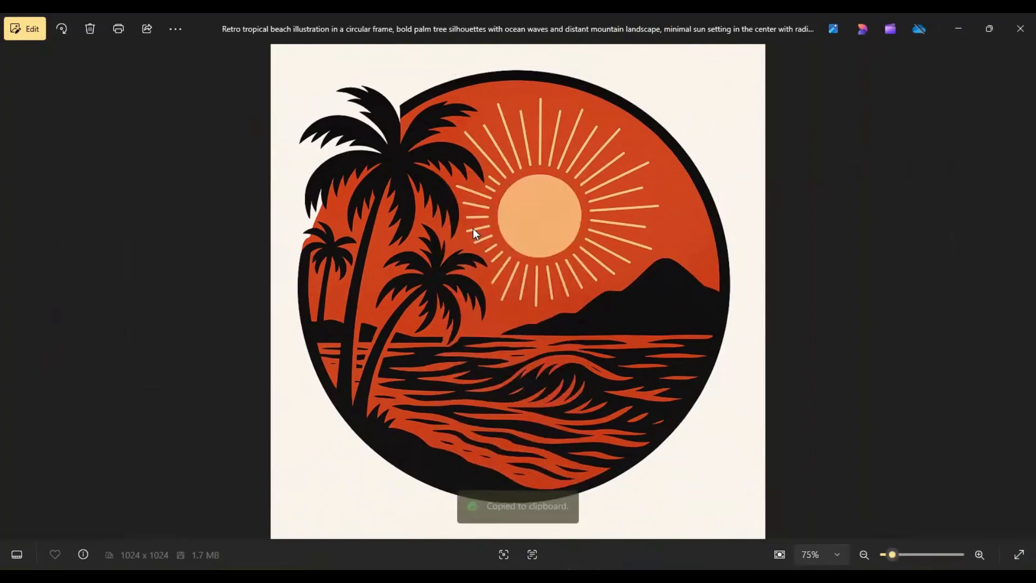
click(1020, 28)
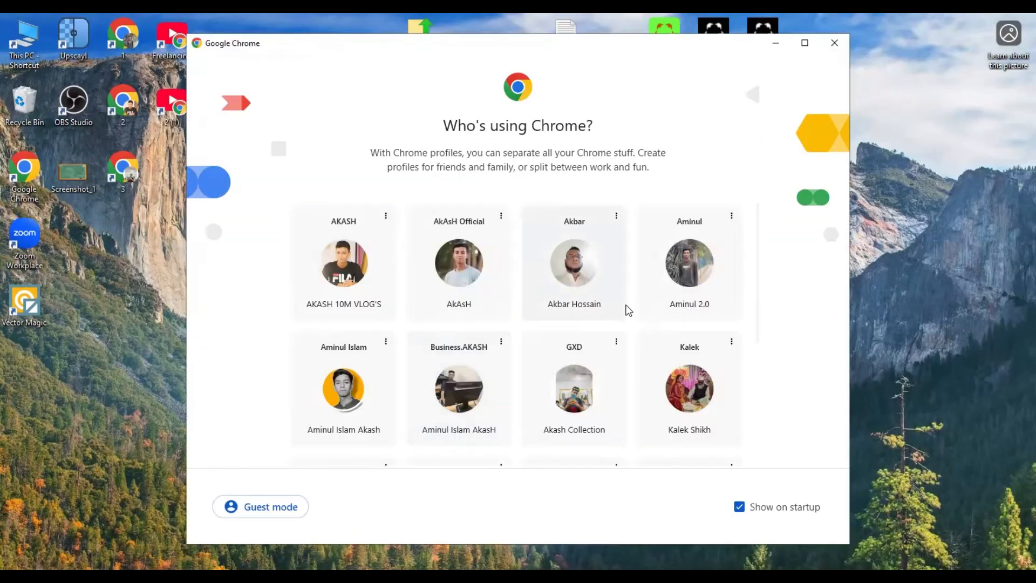
- Switch to Chrome using the fourth profile in the second row and load the plain chatgpt.com address
click(657, 415)
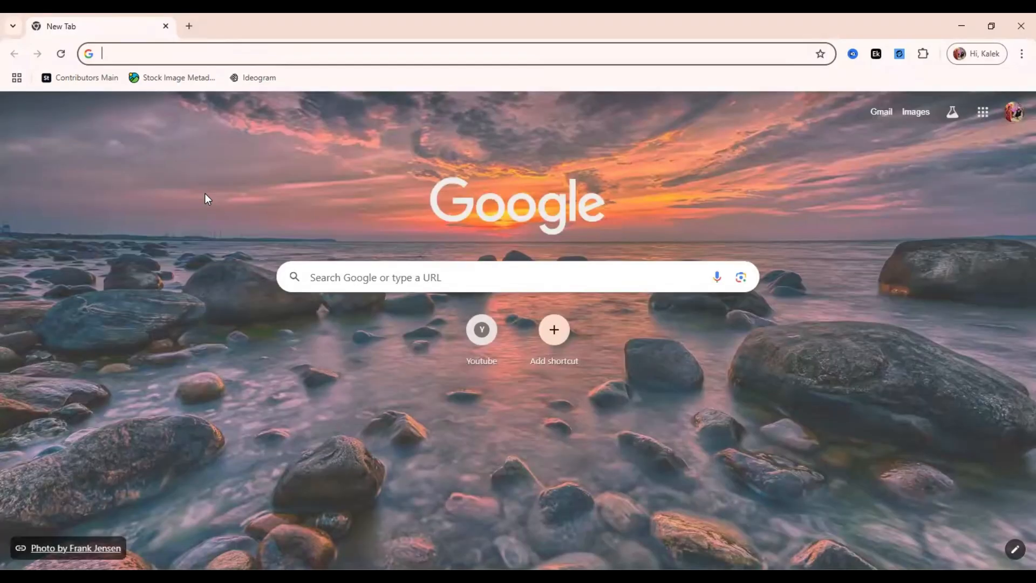
text(c)
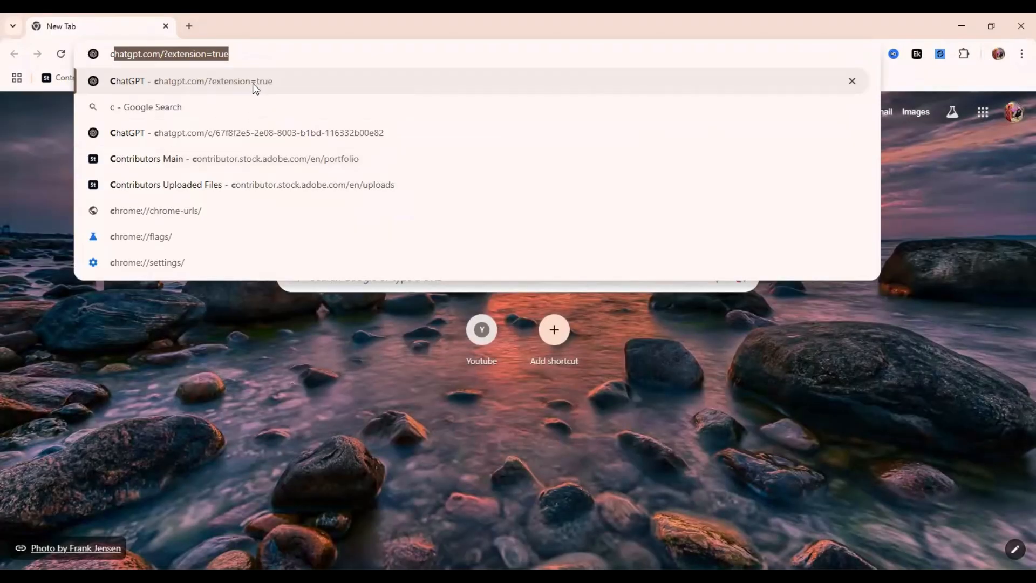
click(257, 87)
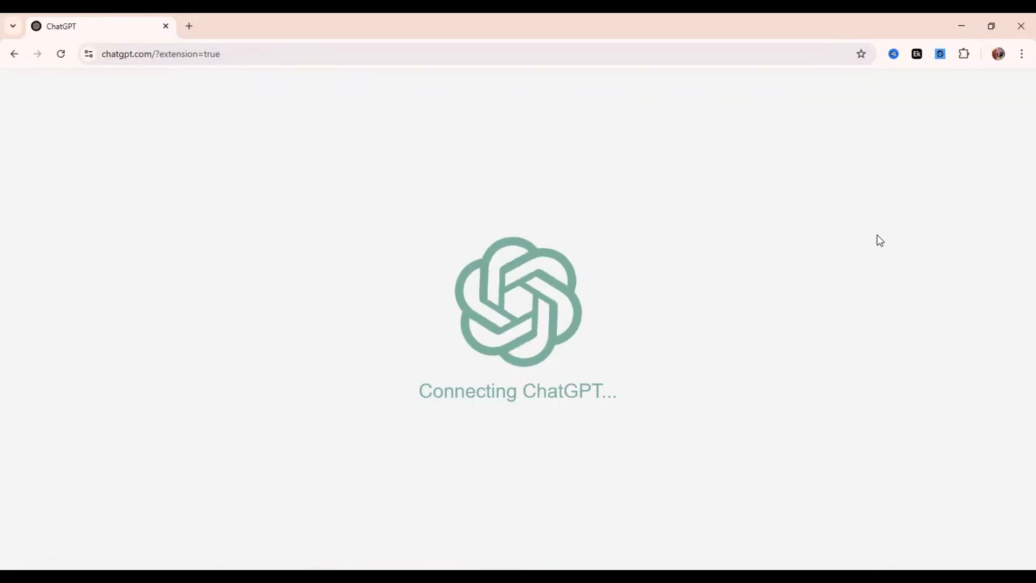
click(153, 54)
key(shift+End)
key(Delete)
key(Return)
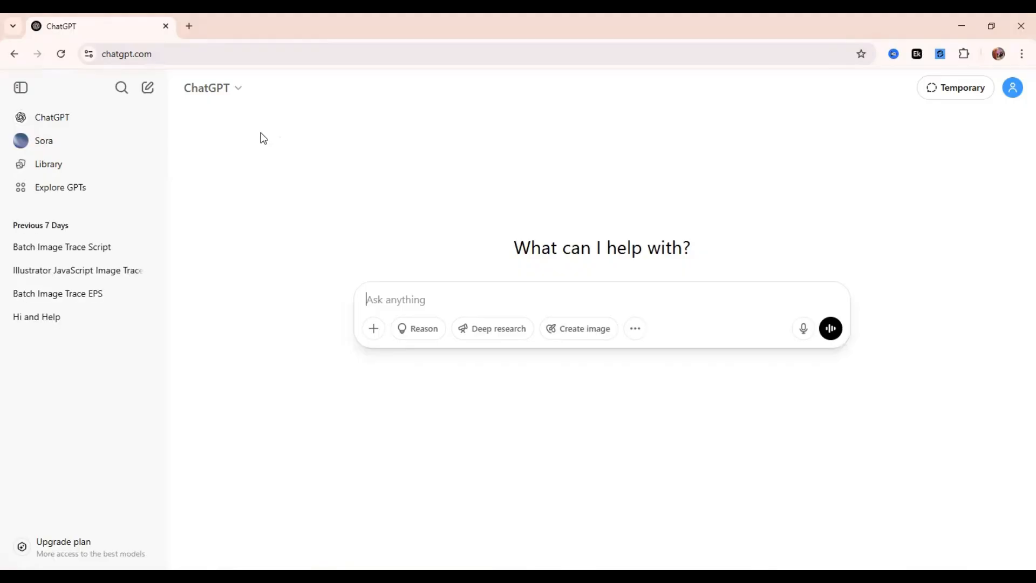
- Paste the copied beach illustration into the chat message and add the clipboard-history text "please write ai vector generate prompt for this image"
click(656, 322)
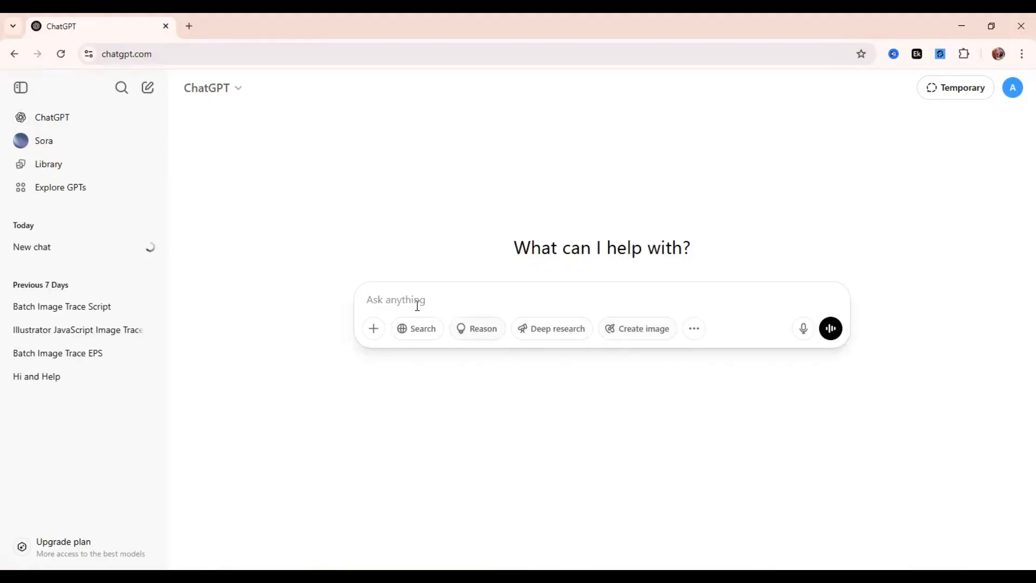
right_click(418, 305)
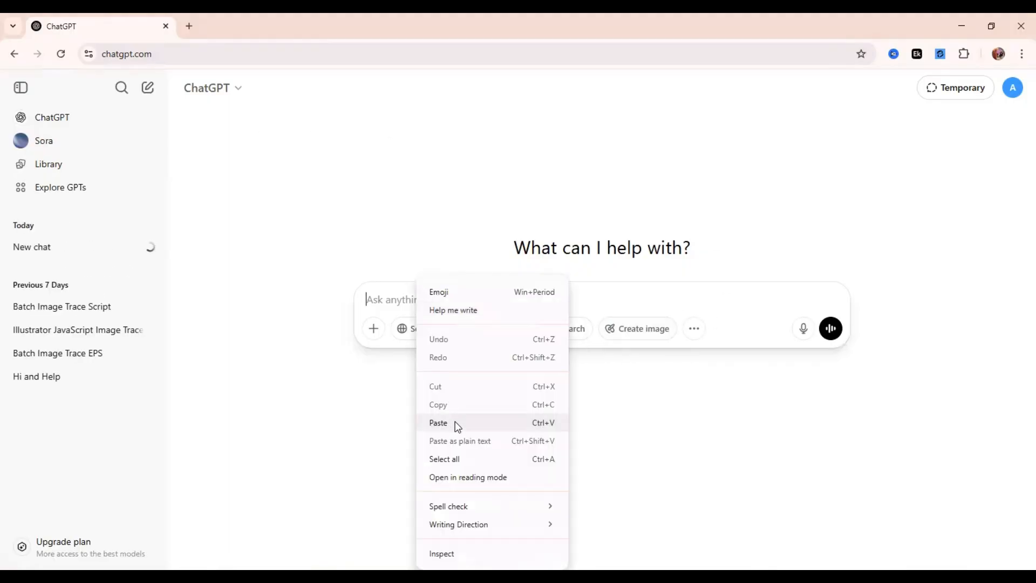
click(454, 419)
key(super+v)
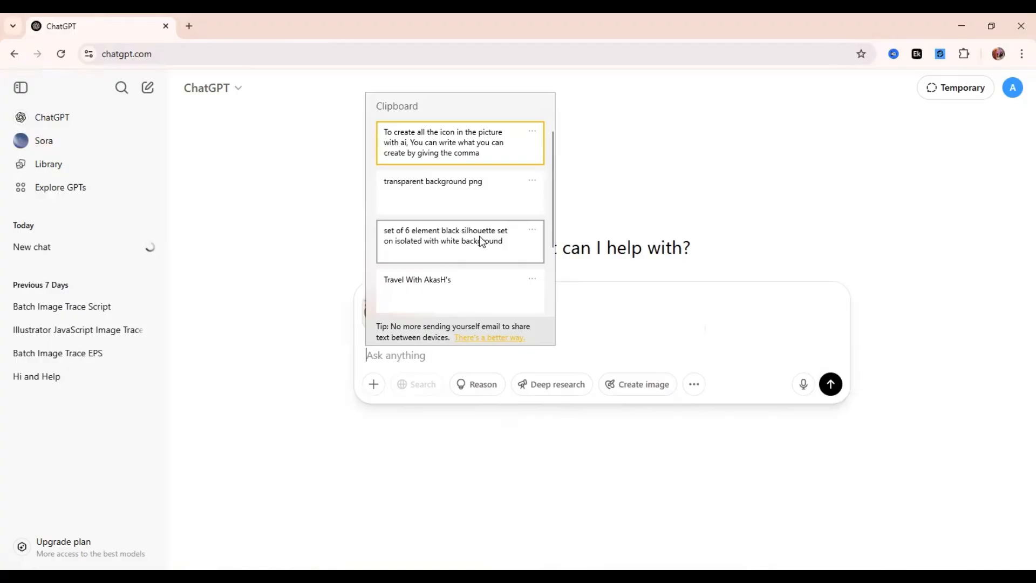
scroll(480, 235, down, 2)
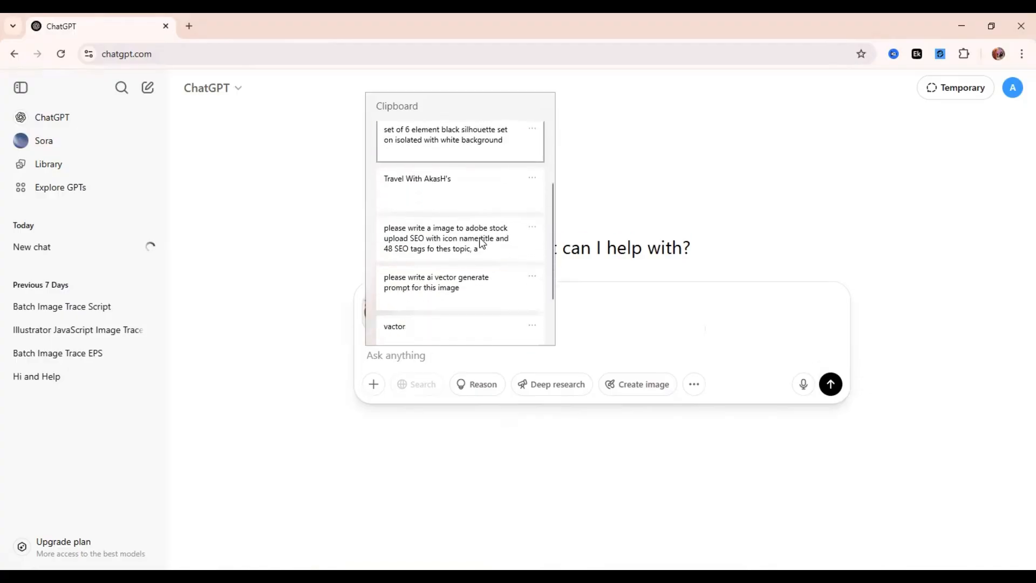
click(468, 287)
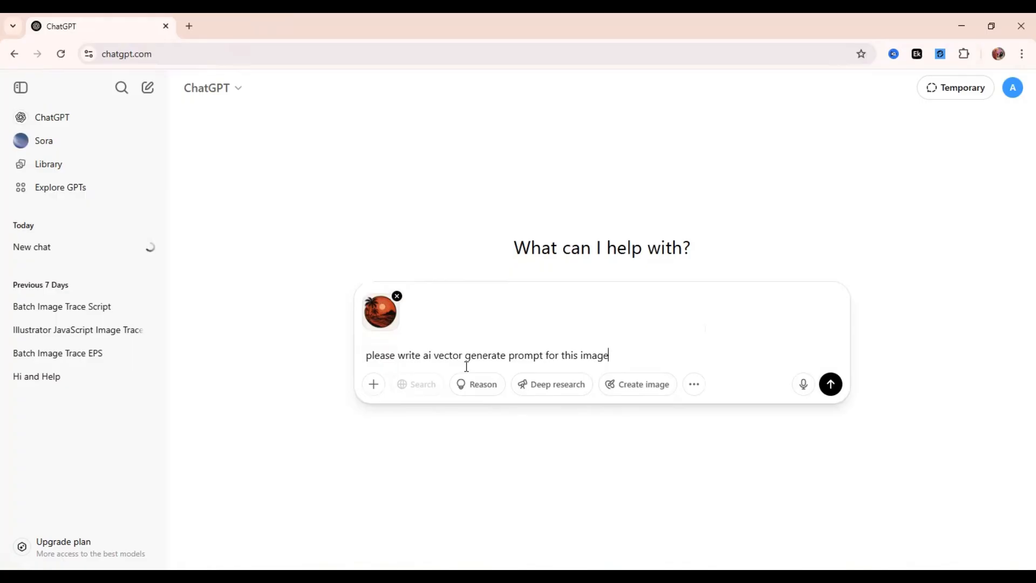
- Shorten the message to "please write prompt" and send it together with the beach illustration
drag(421, 357, 511, 365)
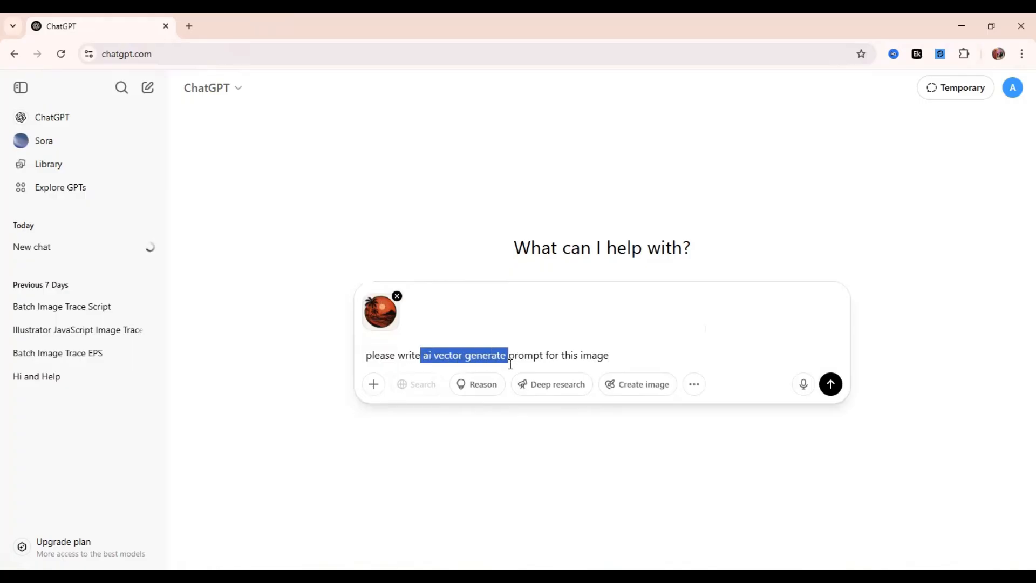
key(BackSpace)
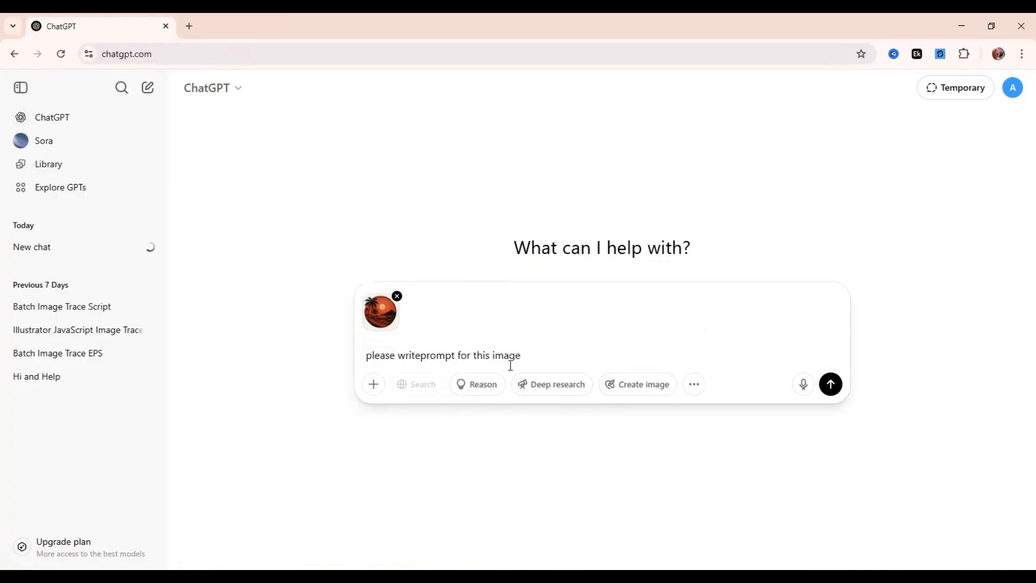
drag(462, 358, 627, 369)
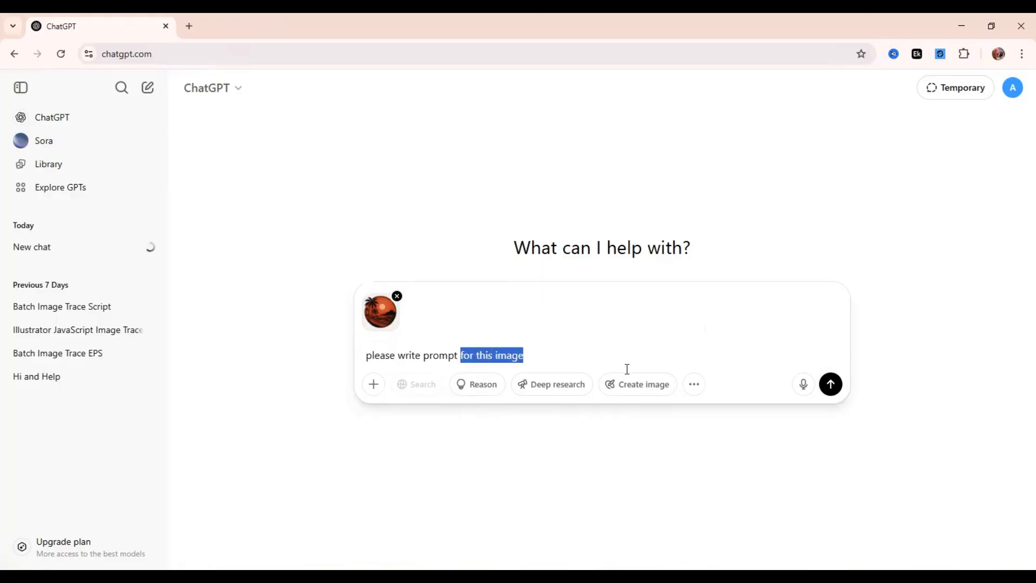
key(BackSpace)
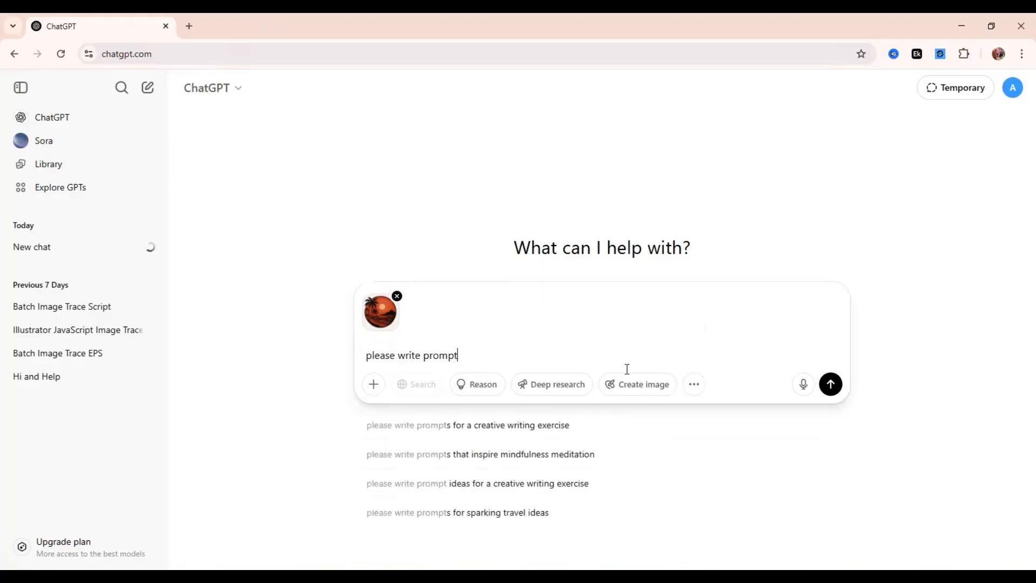
key(Return)
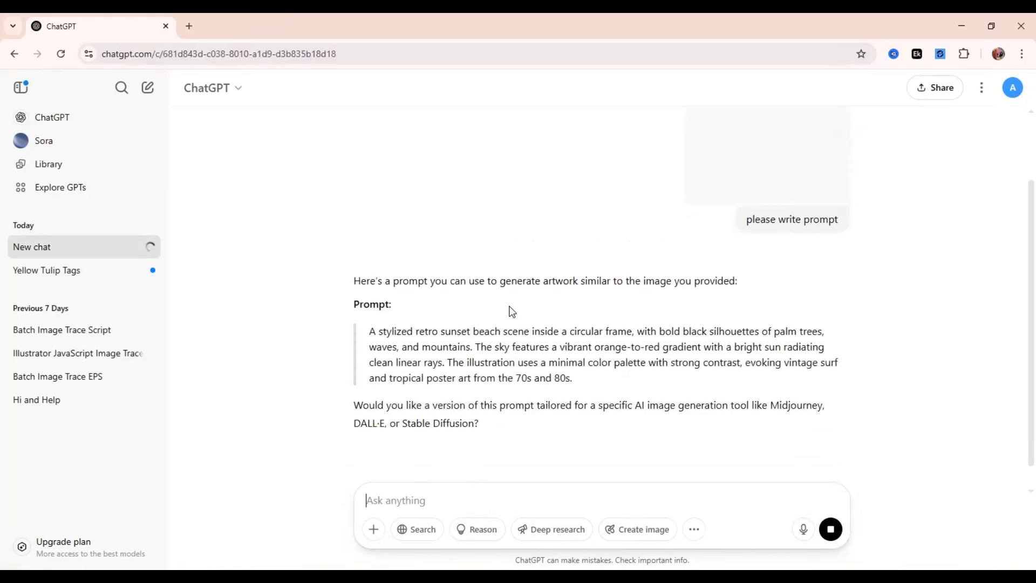
- Copy the full generated prompt describing the stylized retro sunset beach scene from the reply
drag(573, 379, 370, 331)
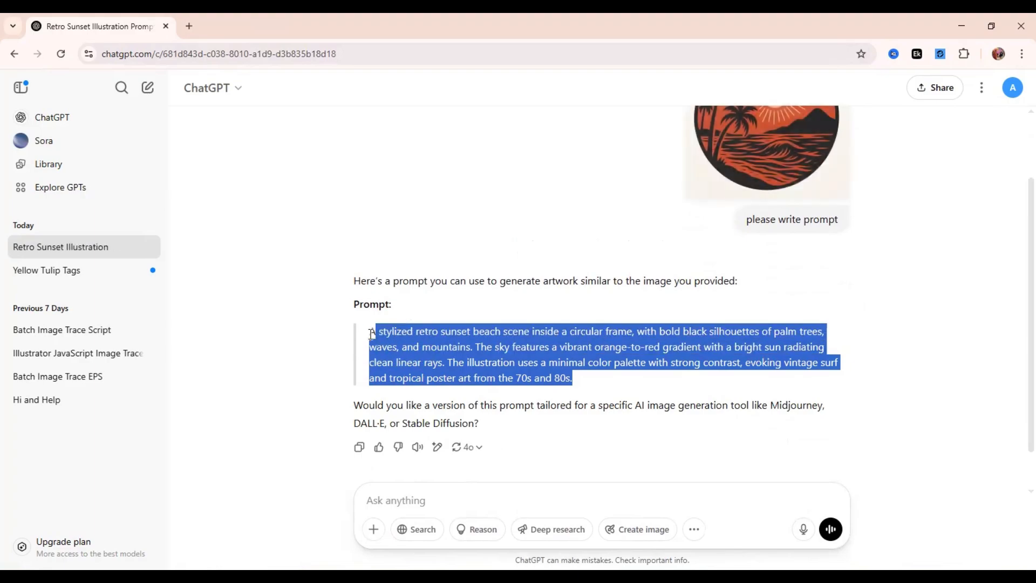
right_click(388, 341)
click(395, 346)
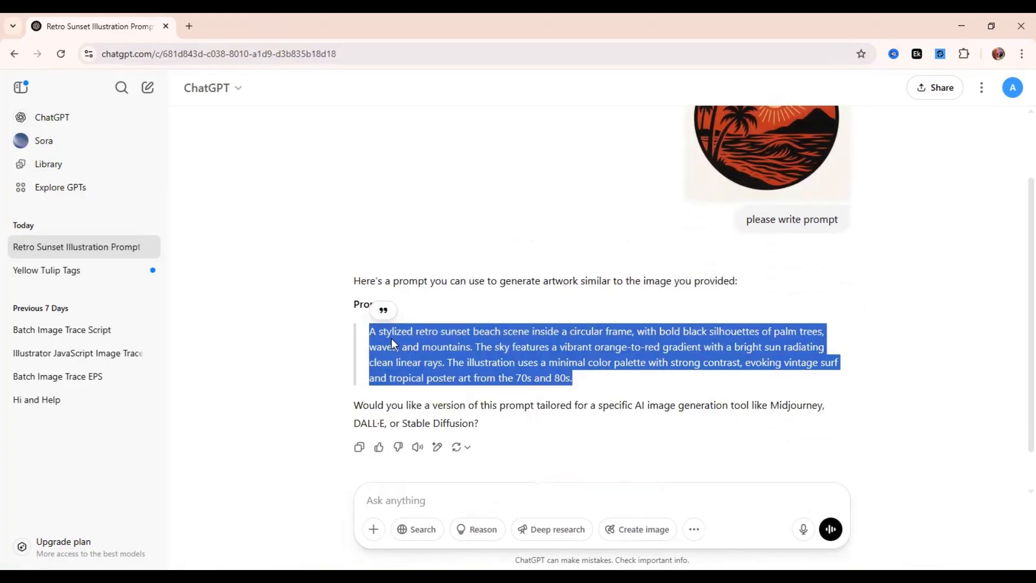
click(469, 506)
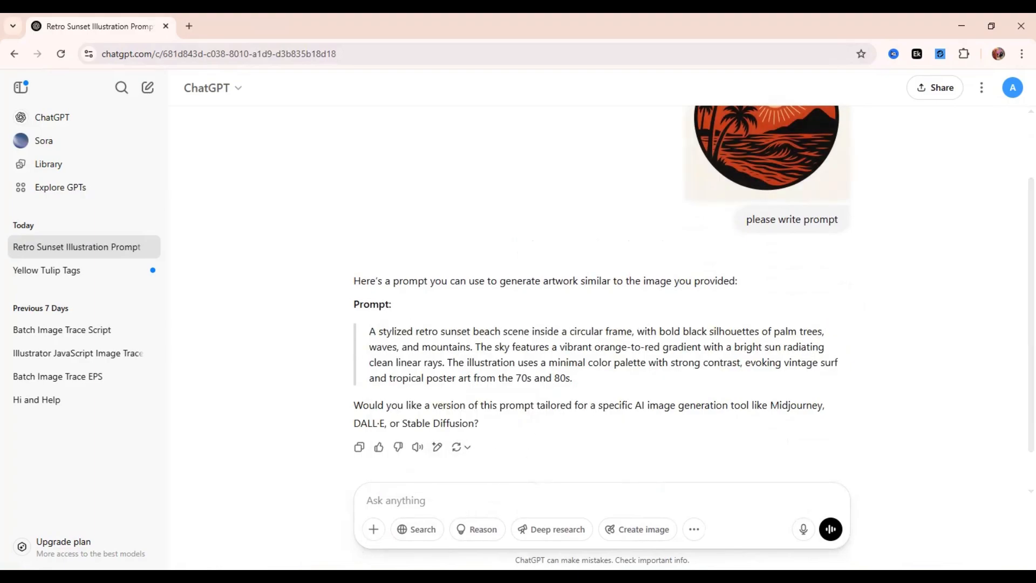
- Switch to the fifth of the other Chrome profiles and open the bookmarked Microsoft Copilot site
click(999, 54)
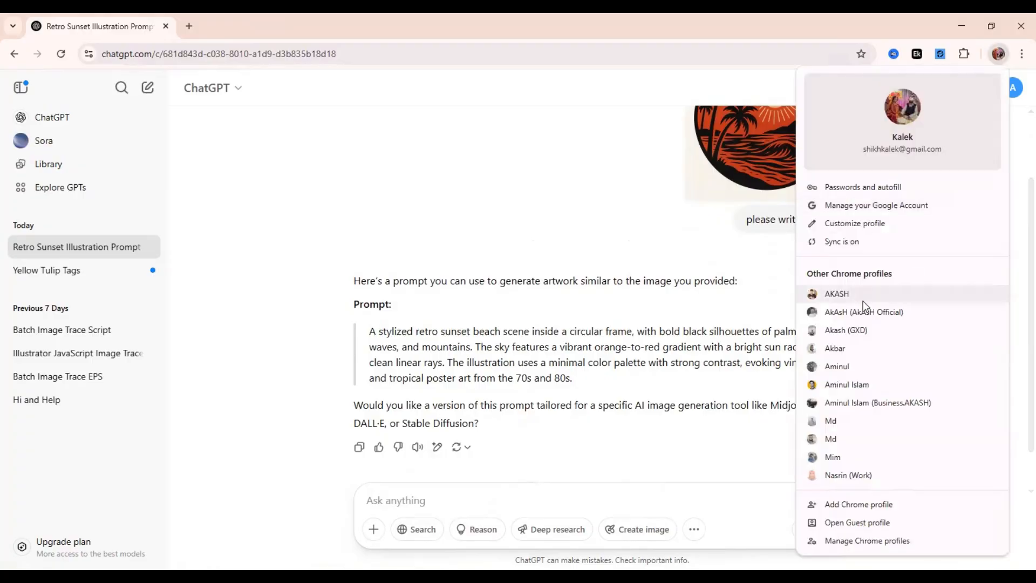
click(842, 366)
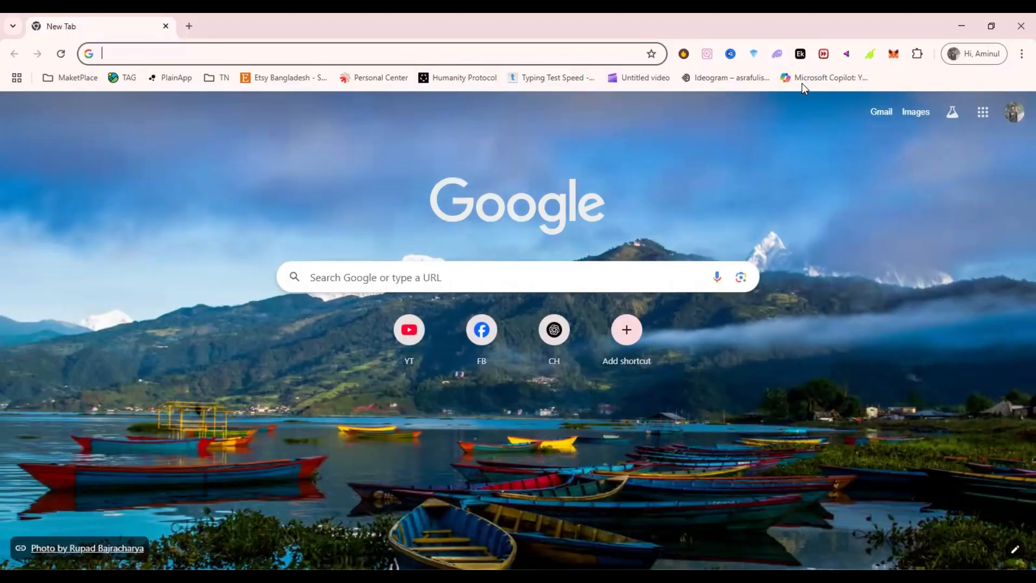
click(802, 84)
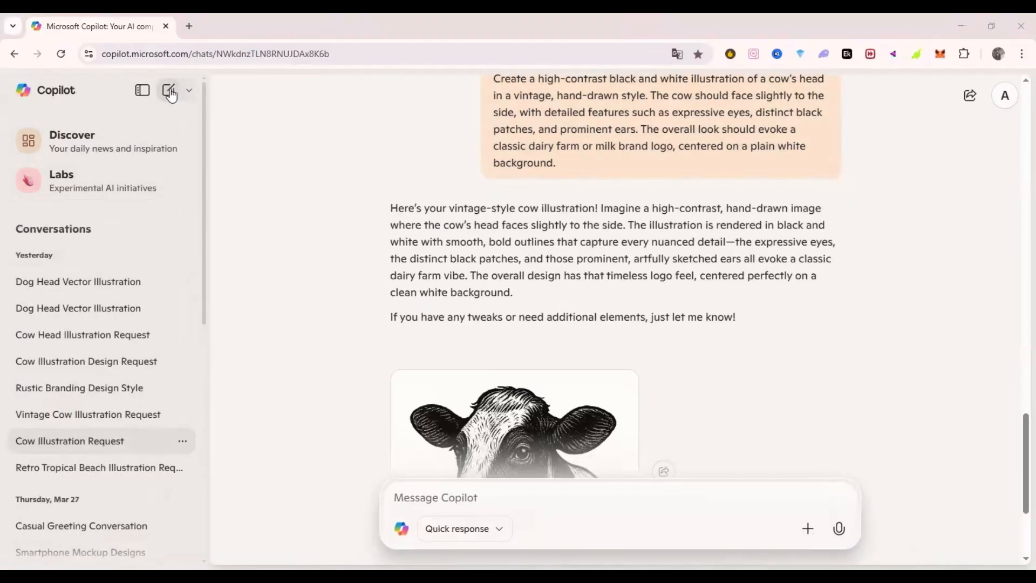
- Start a new Copilot conversation and send the copied retro sunset beach prompt to generate an image
click(170, 93)
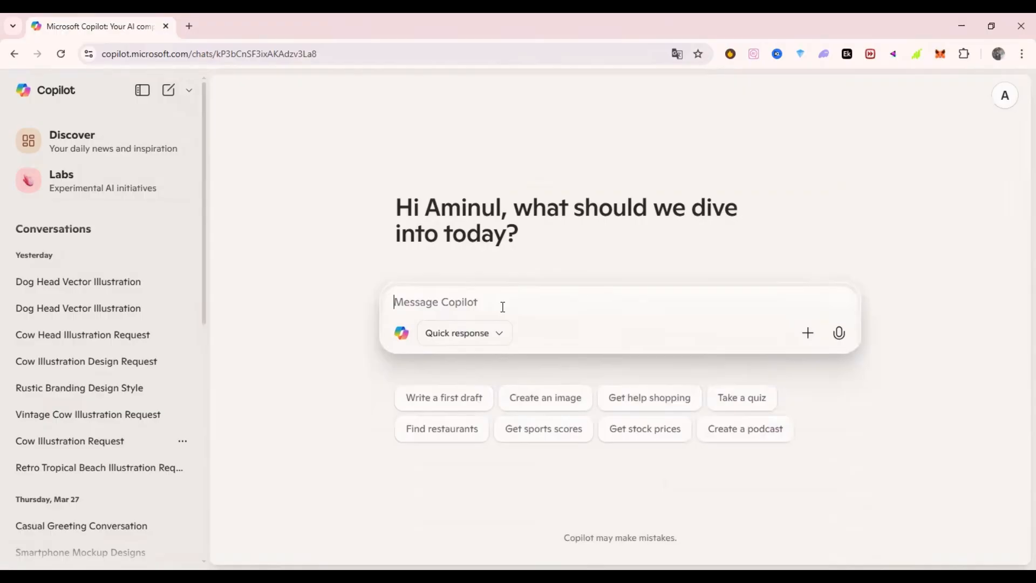
key(ctrl+v)
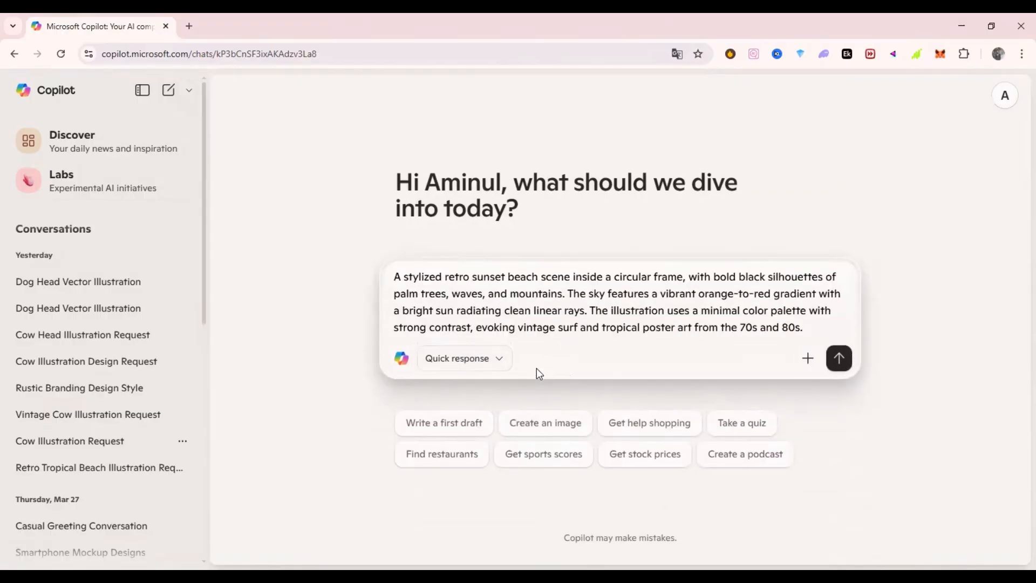
click(502, 360)
click(575, 281)
click(840, 358)
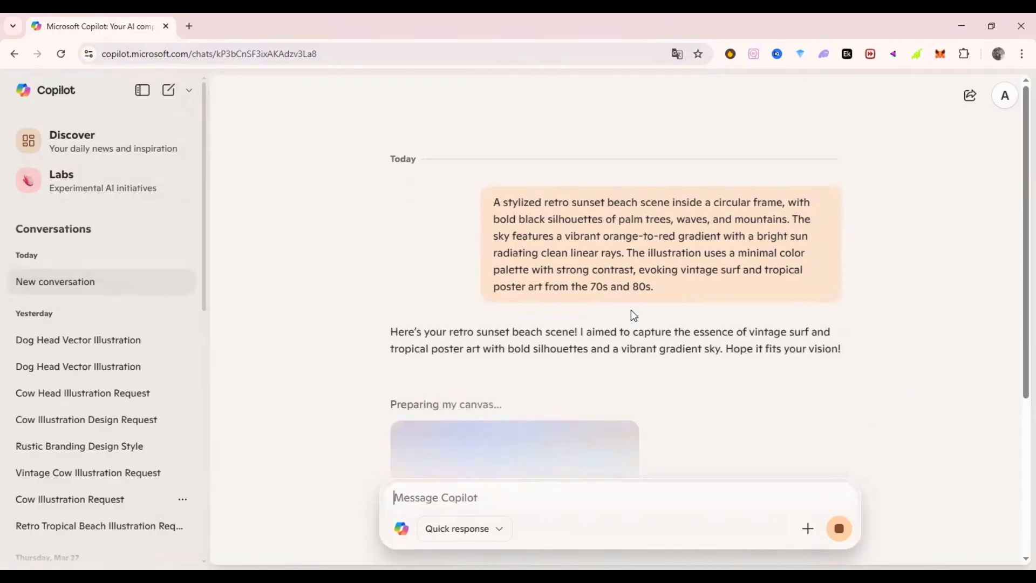
scroll(579, 351, down, 2)
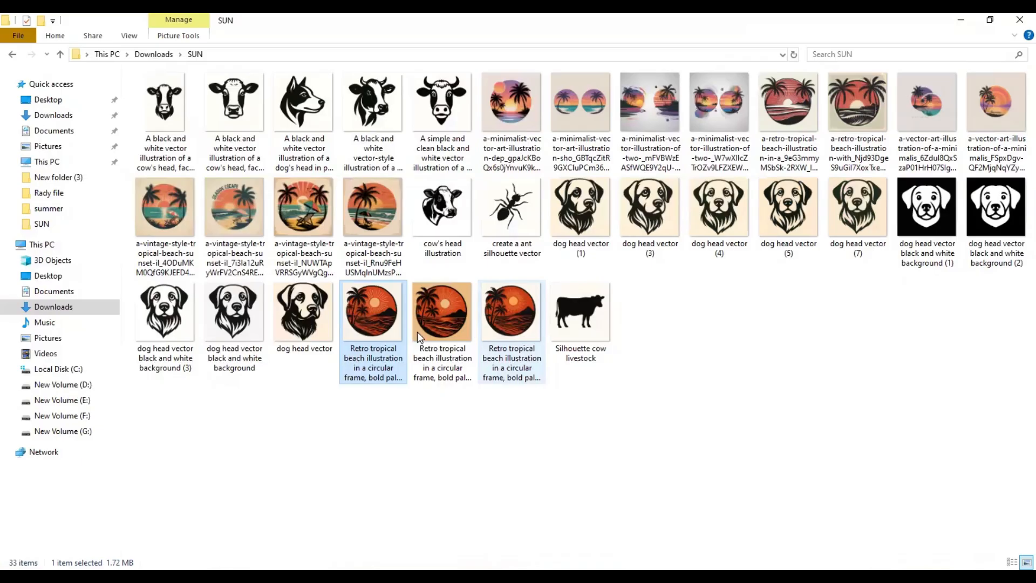
click(961, 19)
scroll(683, 349, down, 3)
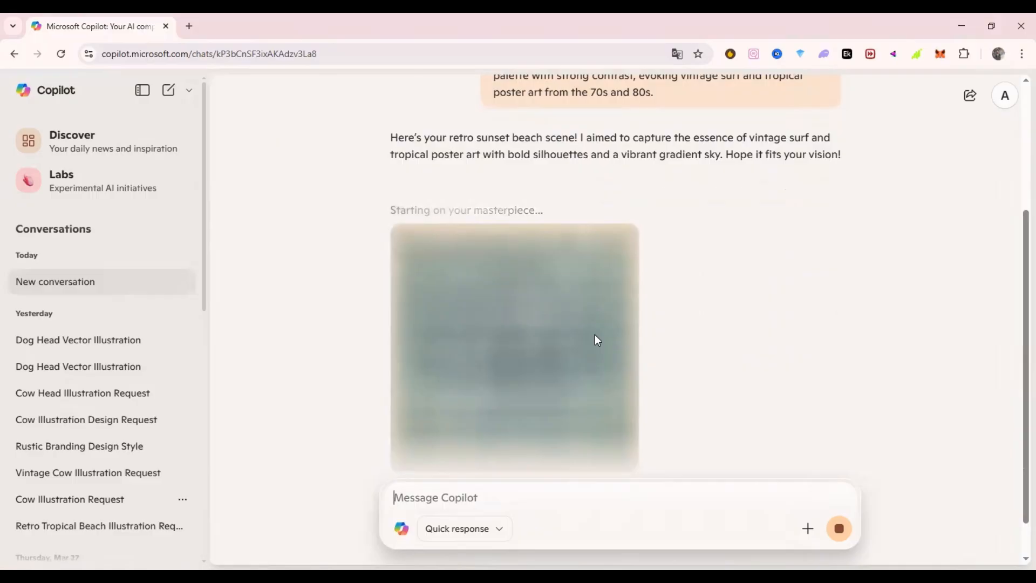
scroll(482, 259, down, 1)
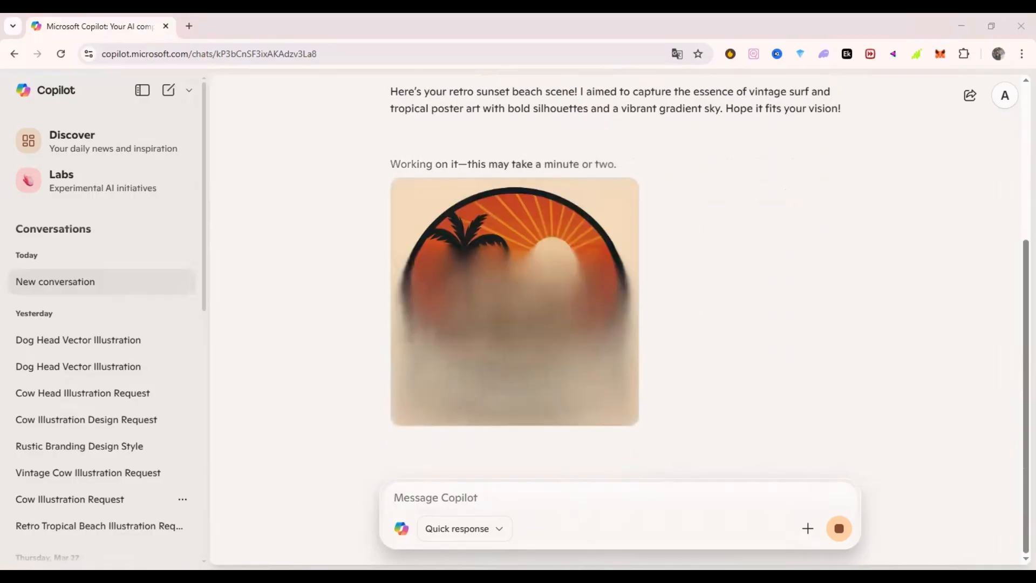
click(587, 577)
click(580, 577)
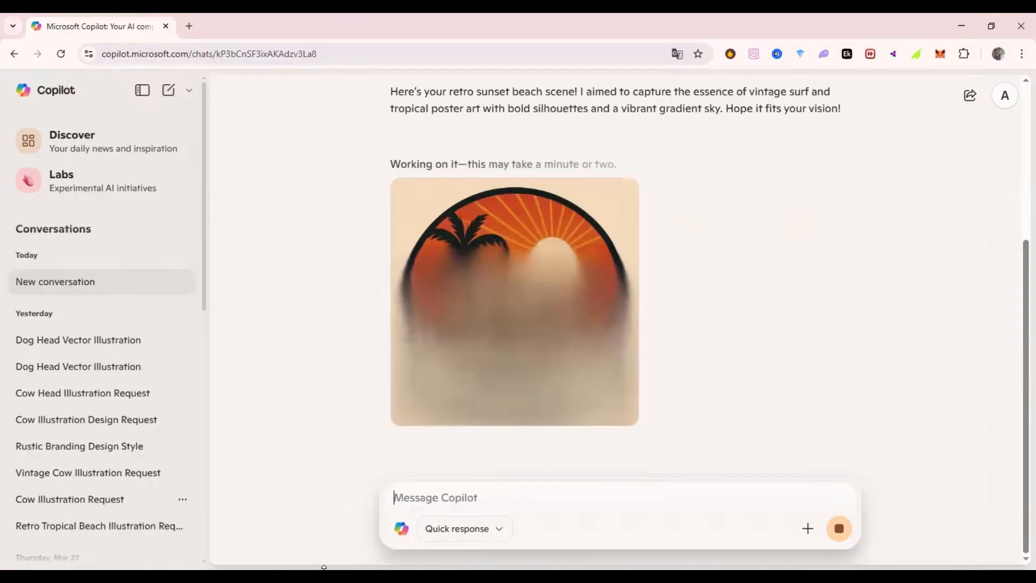
click(364, 577)
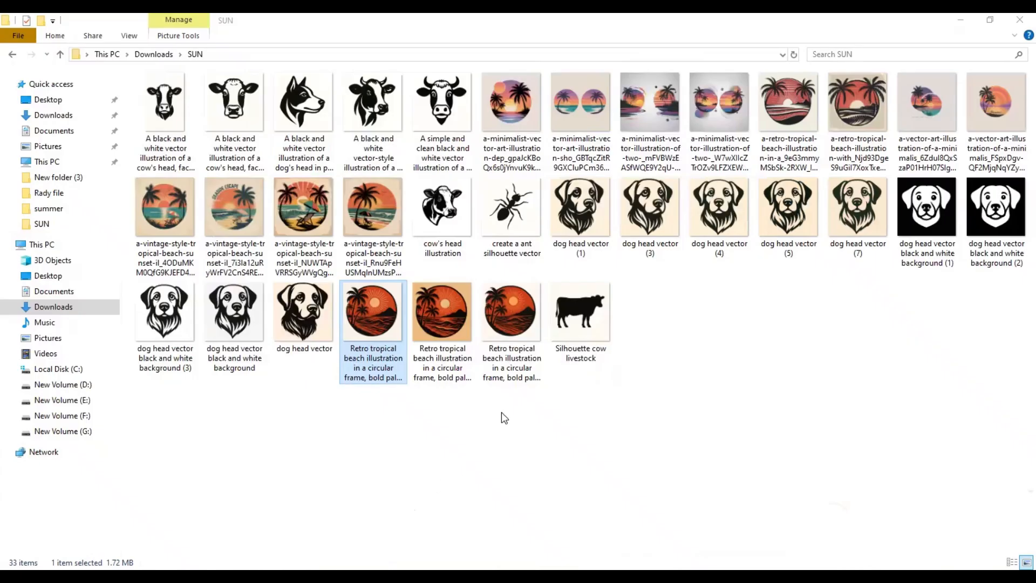
click(365, 577)
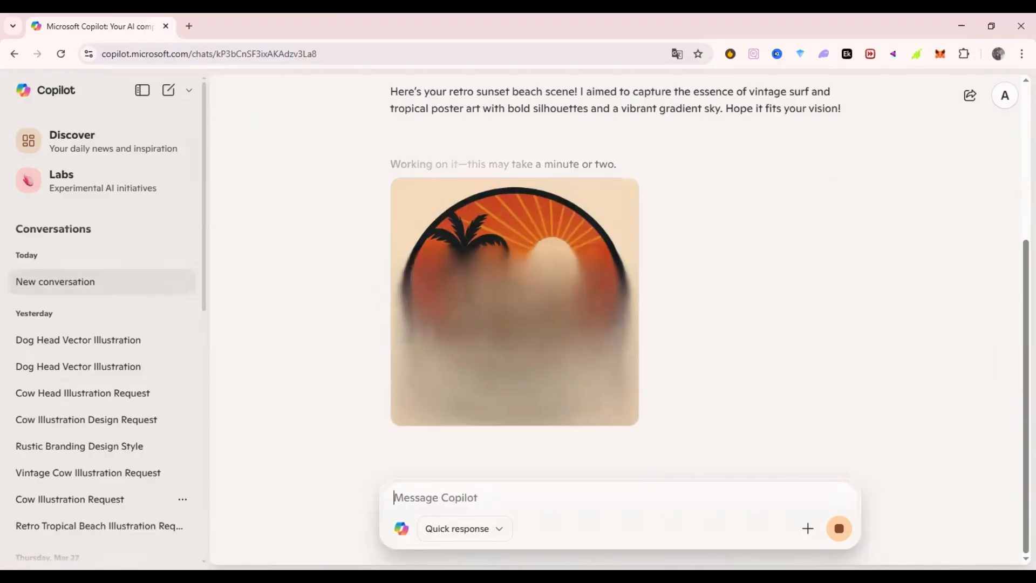
- Switch to the ChatGPT conversation and send the follow-up request "10 prompt"
click(581, 576)
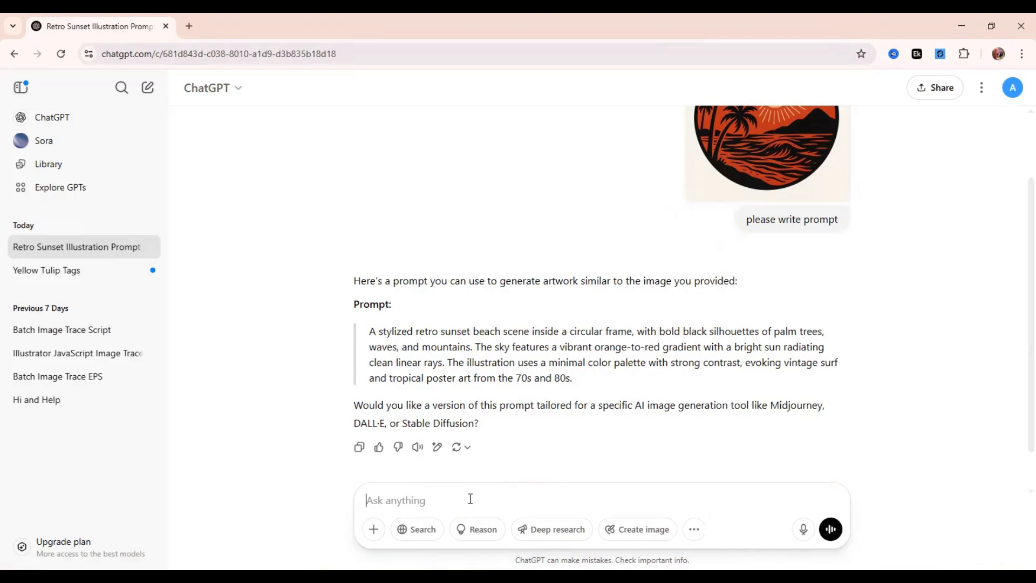
click(463, 492)
text(10)
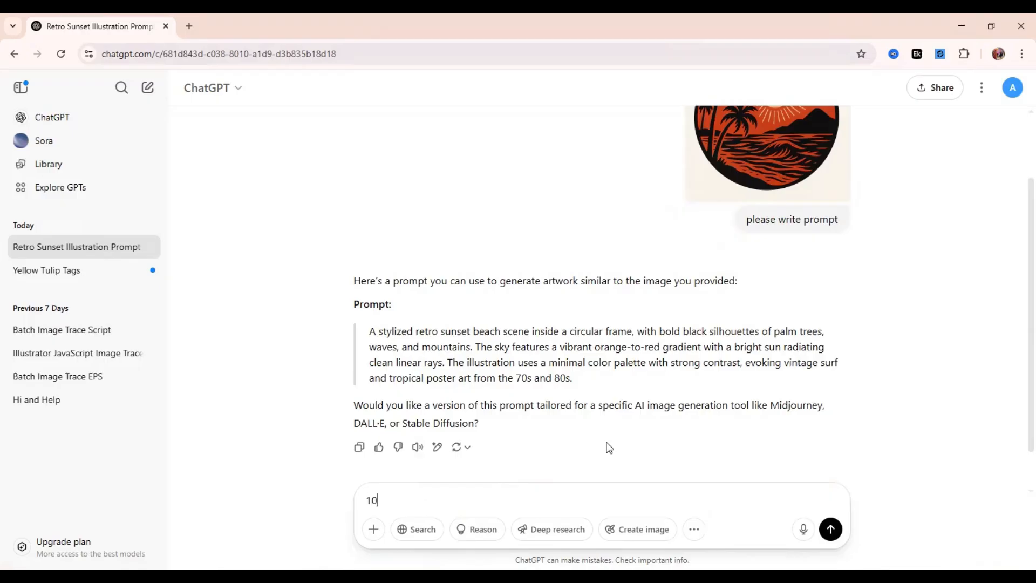
right_click(832, 225)
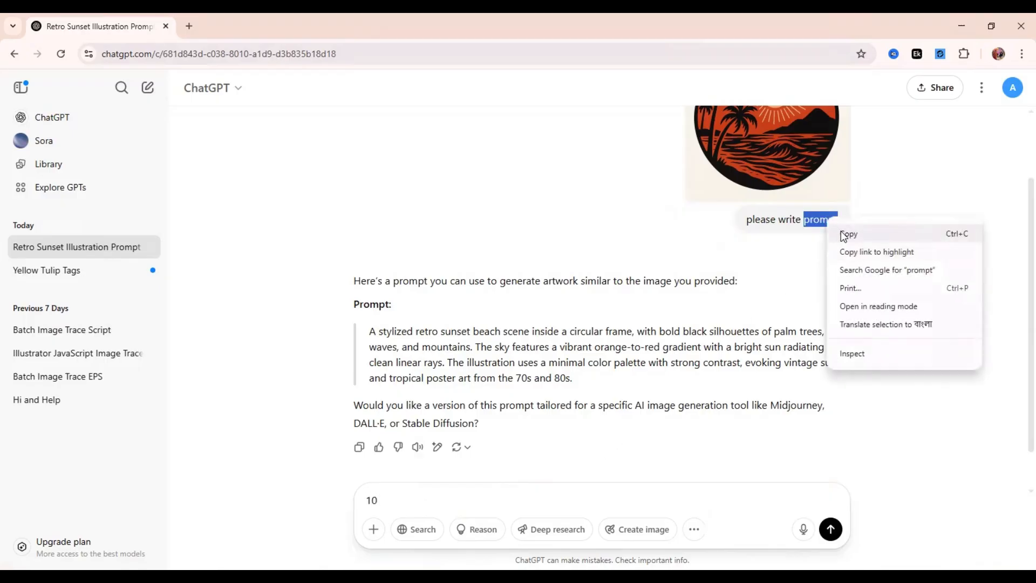
click(842, 232)
click(460, 501)
right_click(460, 501)
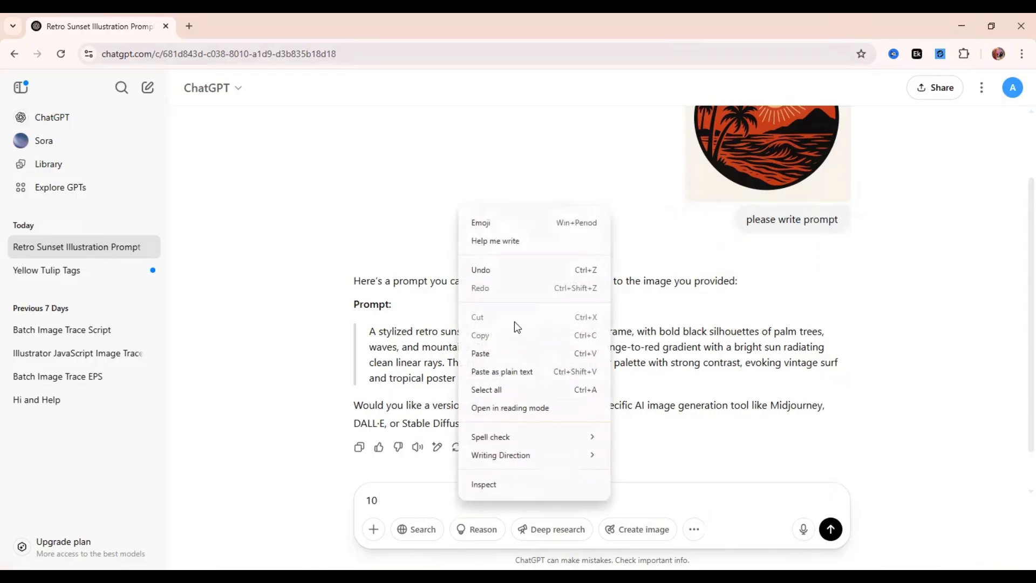
click(507, 353)
click(833, 530)
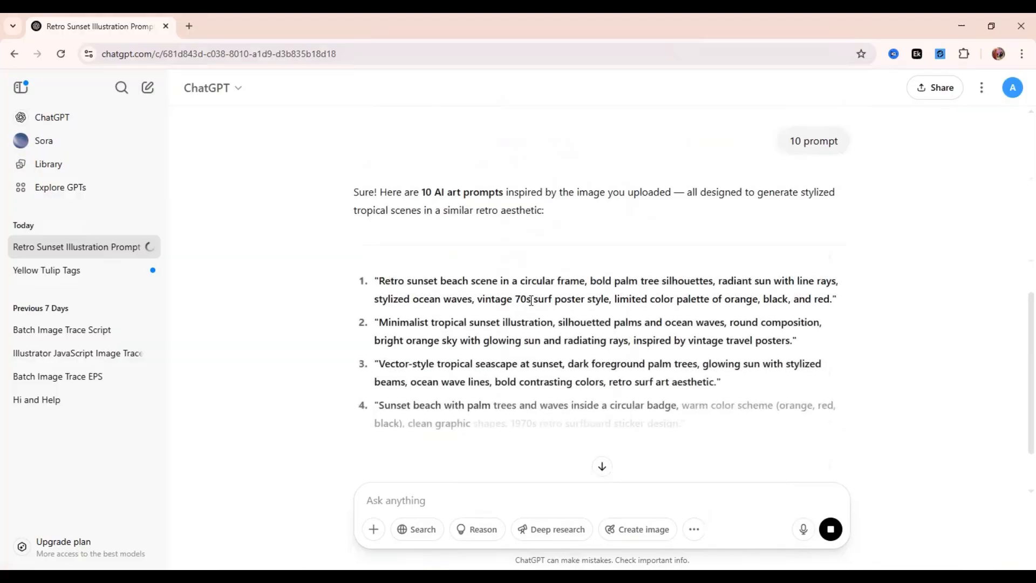
- Copy the first of the ten prompts and send it in the Copilot conversation to generate another image
triple_click(532, 301)
right_click(532, 300)
click(545, 311)
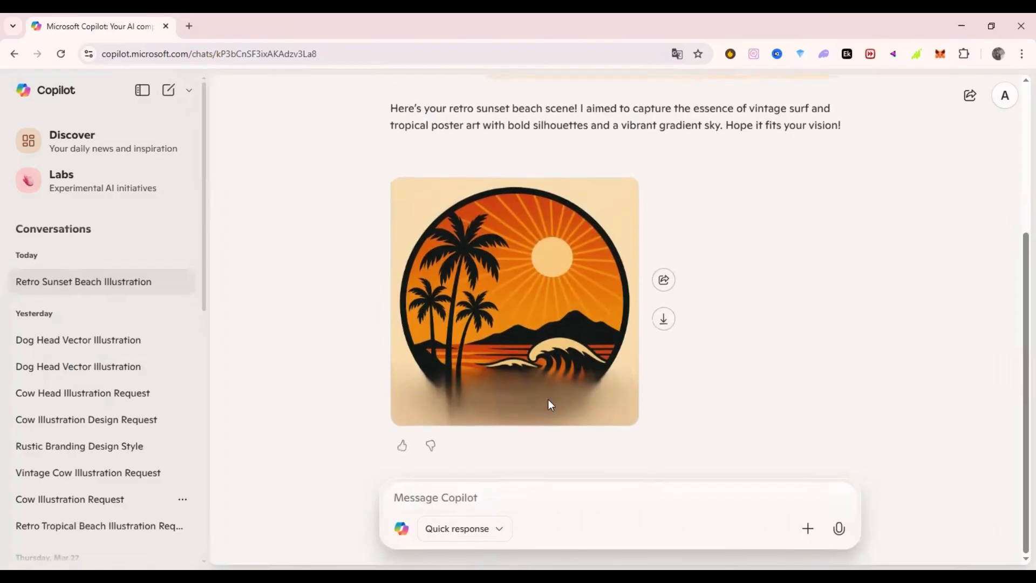
right_click(482, 485)
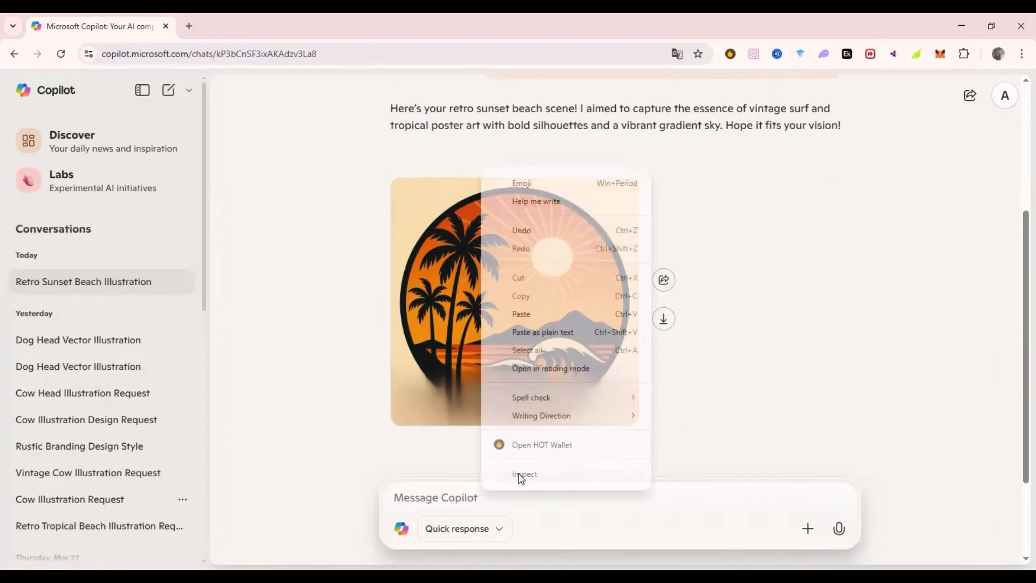
click(561, 313)
click(832, 522)
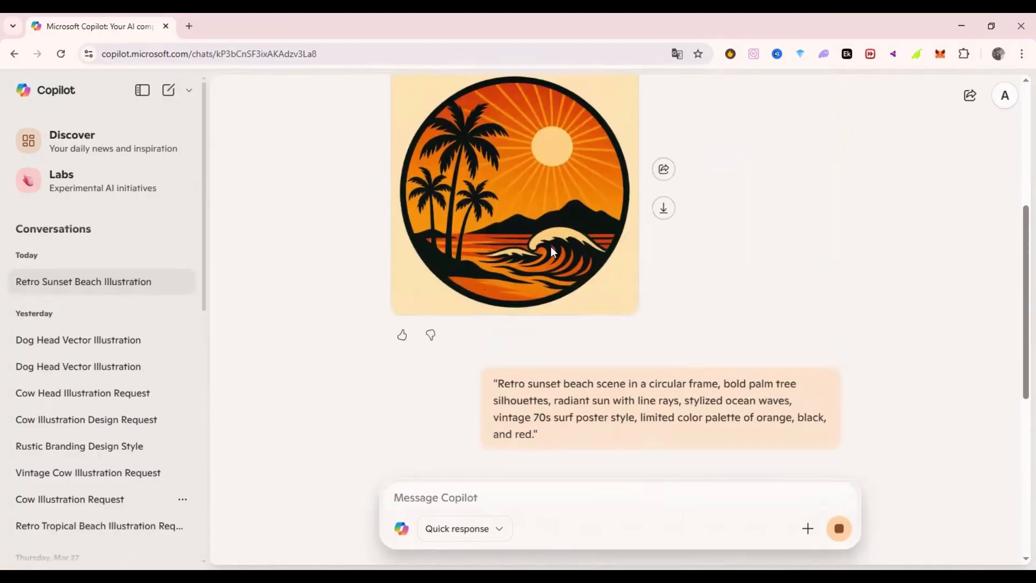
- View the first generated sunset beach image at full size in its own tab and download it from the Copilot conversation
drag(471, 161, 247, 14)
drag(585, 243, 361, 23)
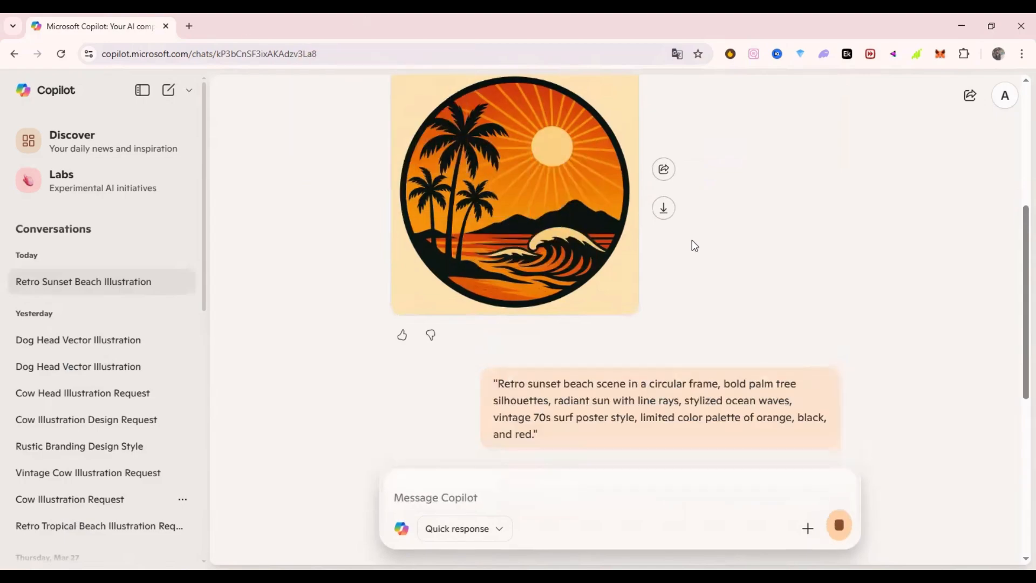
click(611, 228)
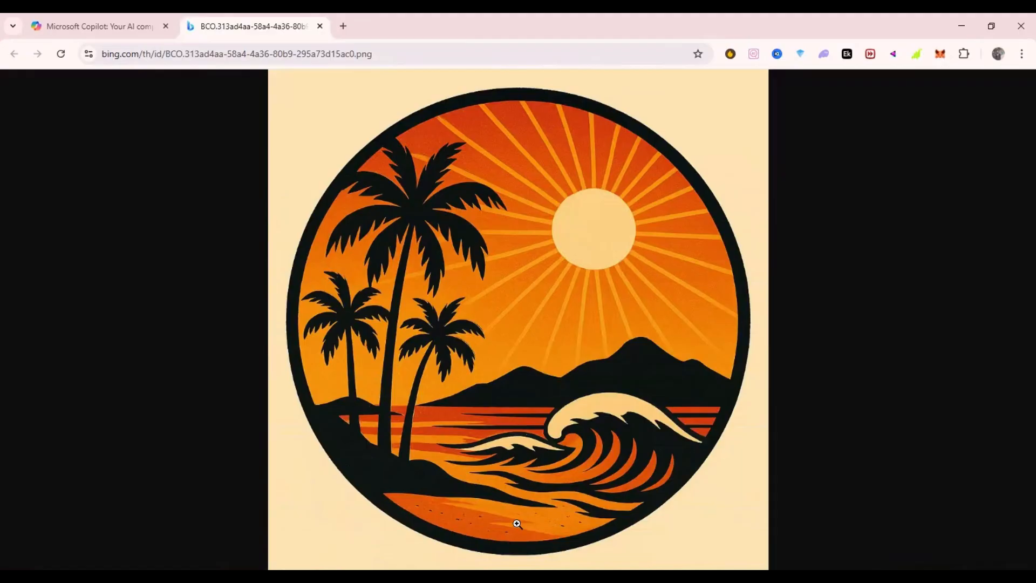
click(108, 20)
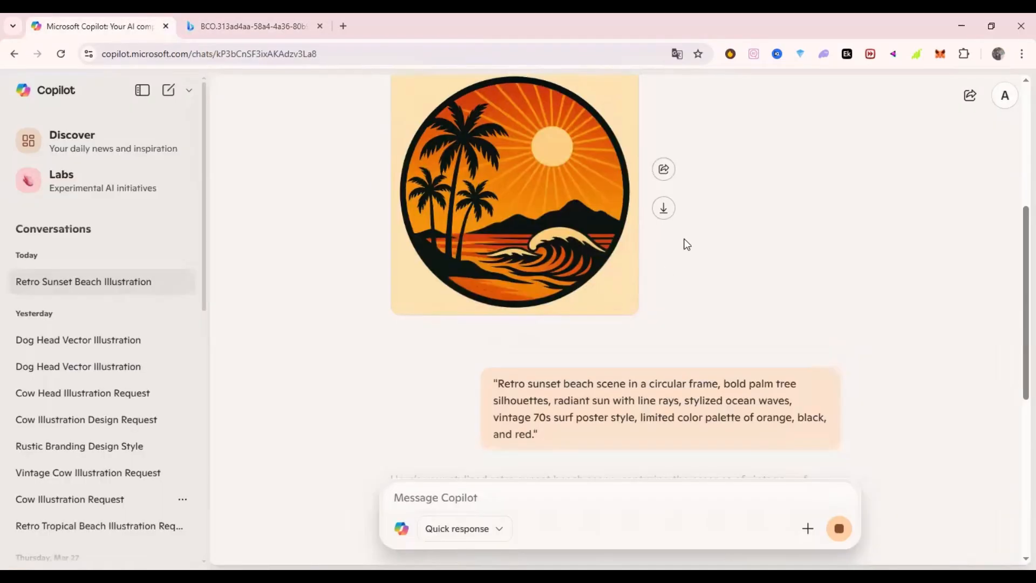
click(665, 209)
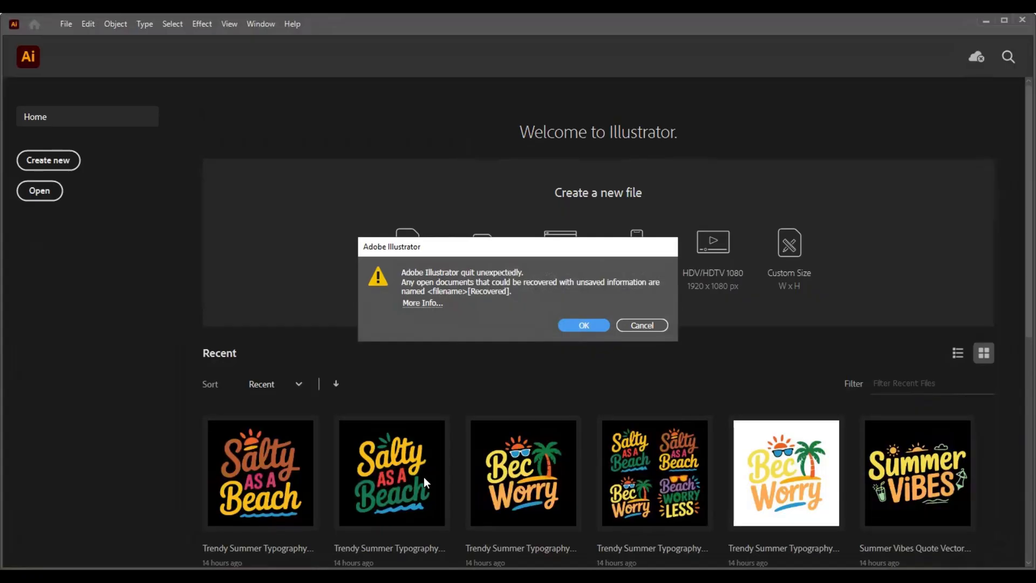
- Switch to Adobe Illustrator, dismiss the recovery notice, and create a 5000 x 5000 pt RGB document with 300 ppi raster effects
click(650, 325)
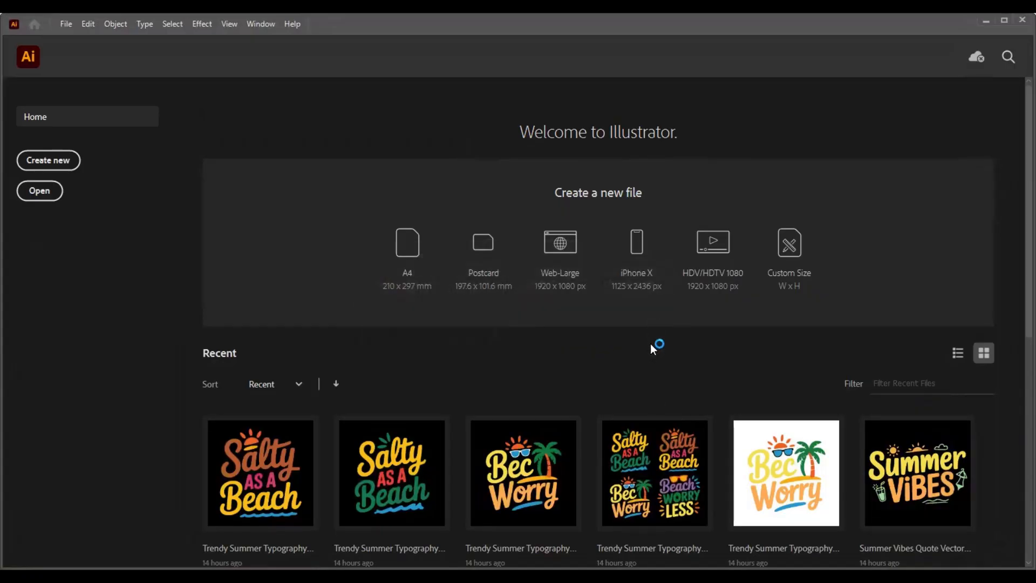
click(59, 163)
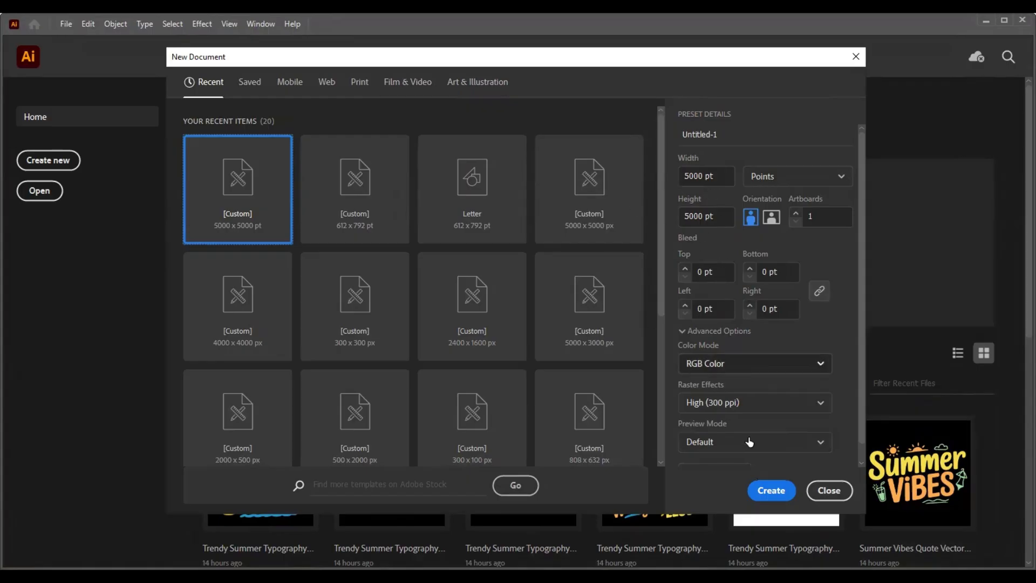
click(765, 491)
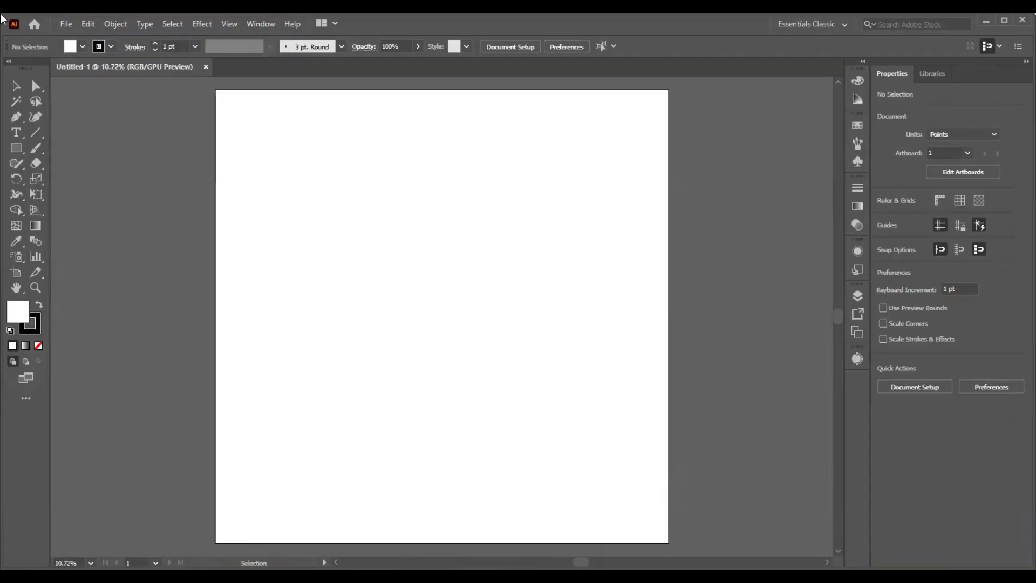
- Create a second document measuring 5000 pt wide by 4000 pt high in landscape orientation
click(66, 24)
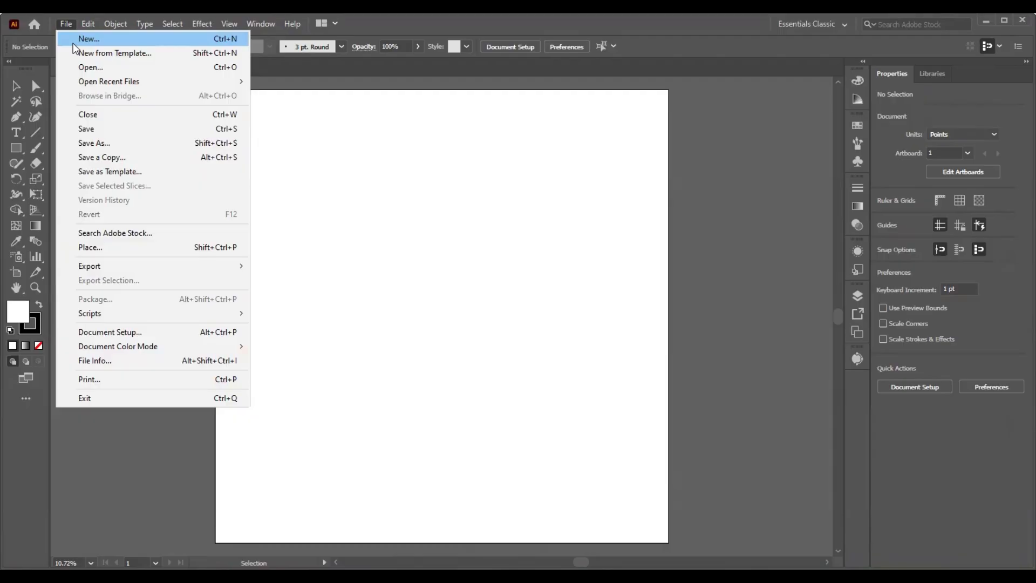
click(74, 42)
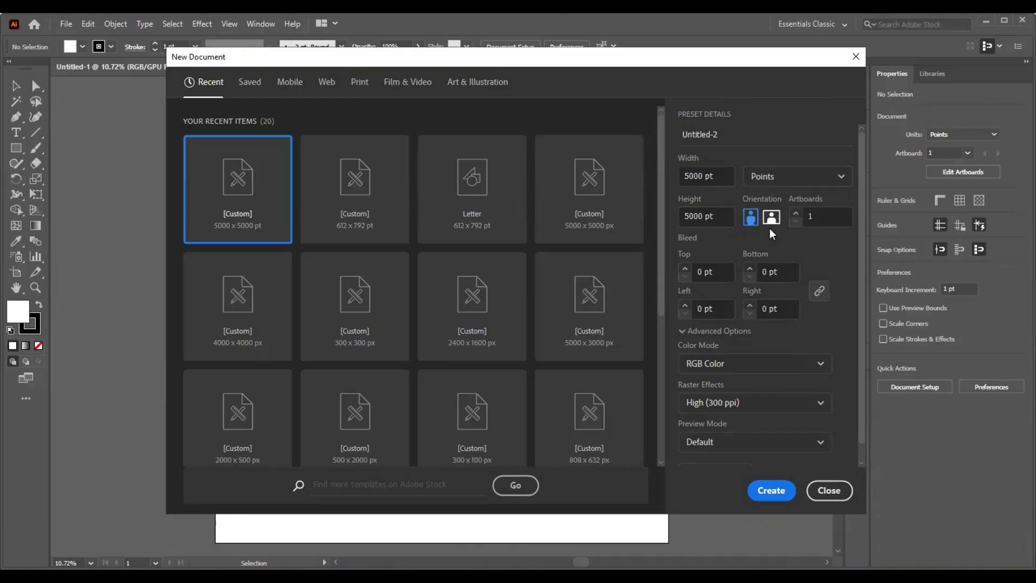
click(690, 215)
key(BackSpace)
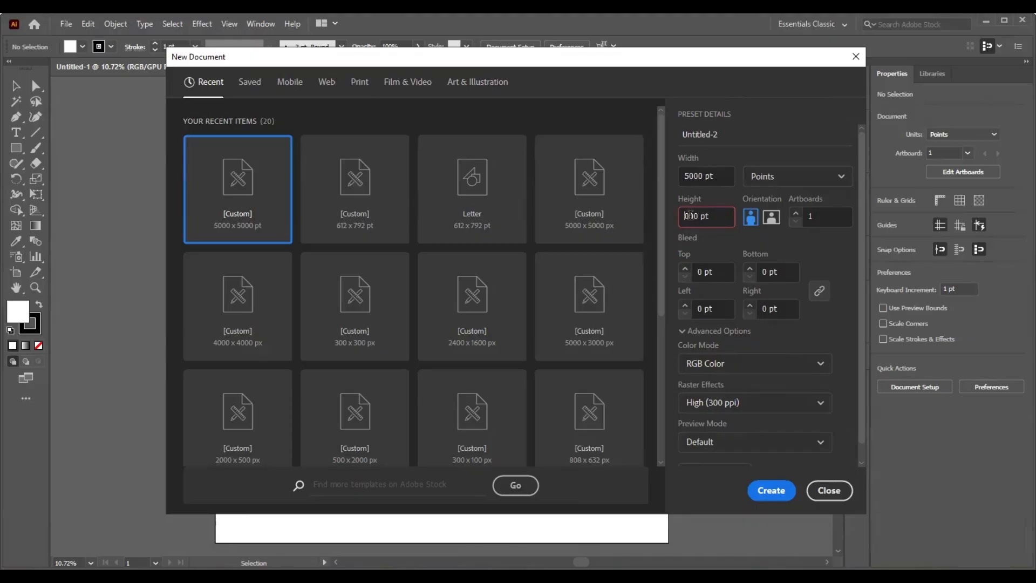
text(4)
click(762, 225)
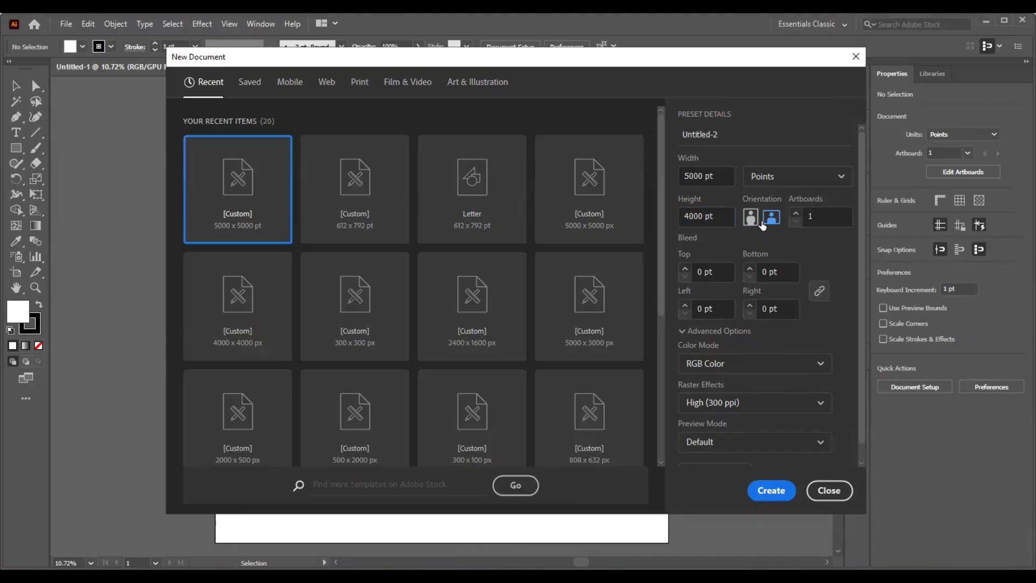
click(770, 490)
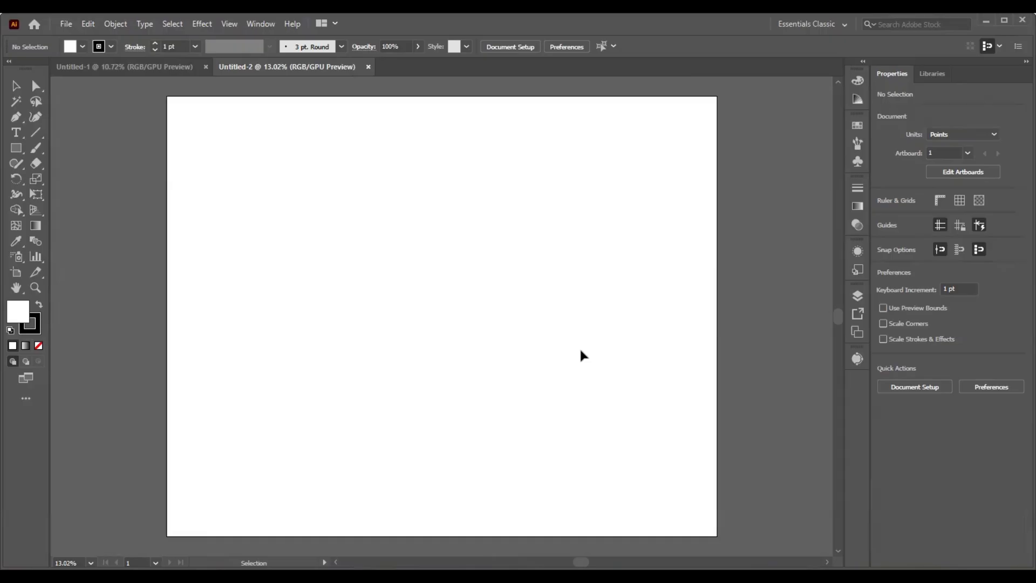
- Compare the square and landscape documents, undock the 5000 x 4000 pt one, and close it
click(180, 65)
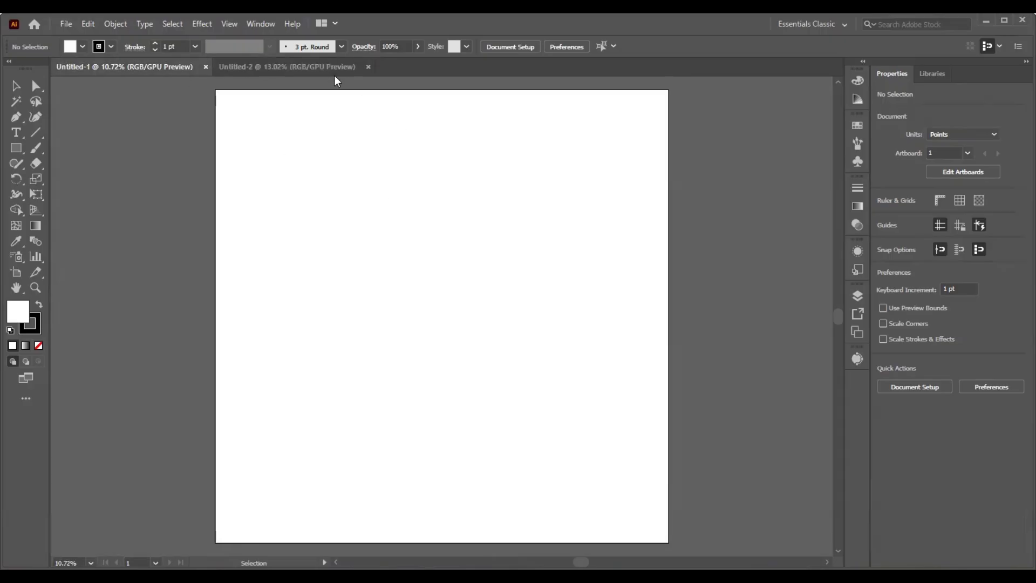
click(335, 76)
click(173, 66)
drag(302, 66, 546, 172)
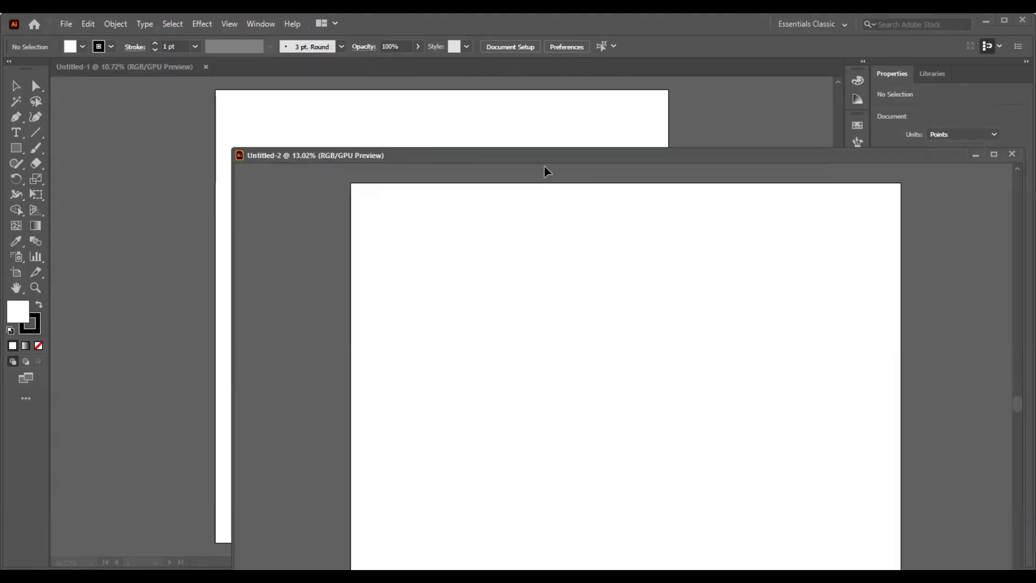
click(1012, 154)
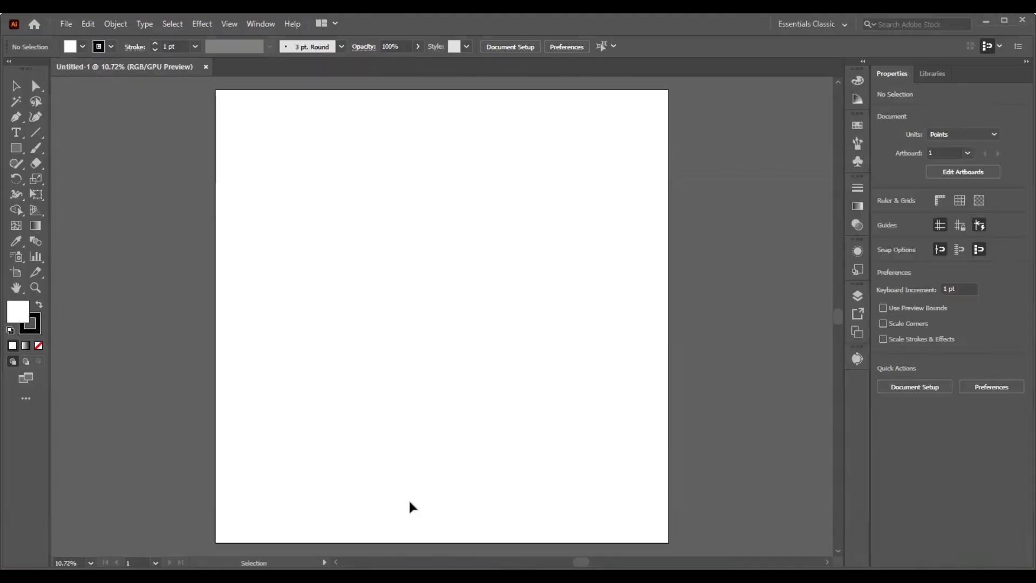
- Place the downloaded stylized retro sunset beach image from the Downloads folder onto the lower-left part of the square artboard
key(alt+Tab)
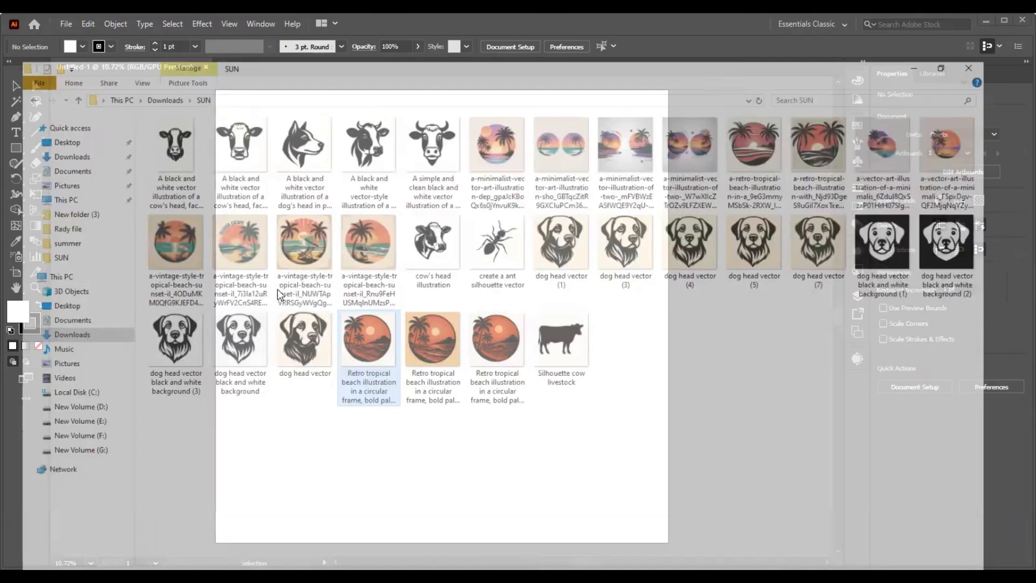
click(53, 115)
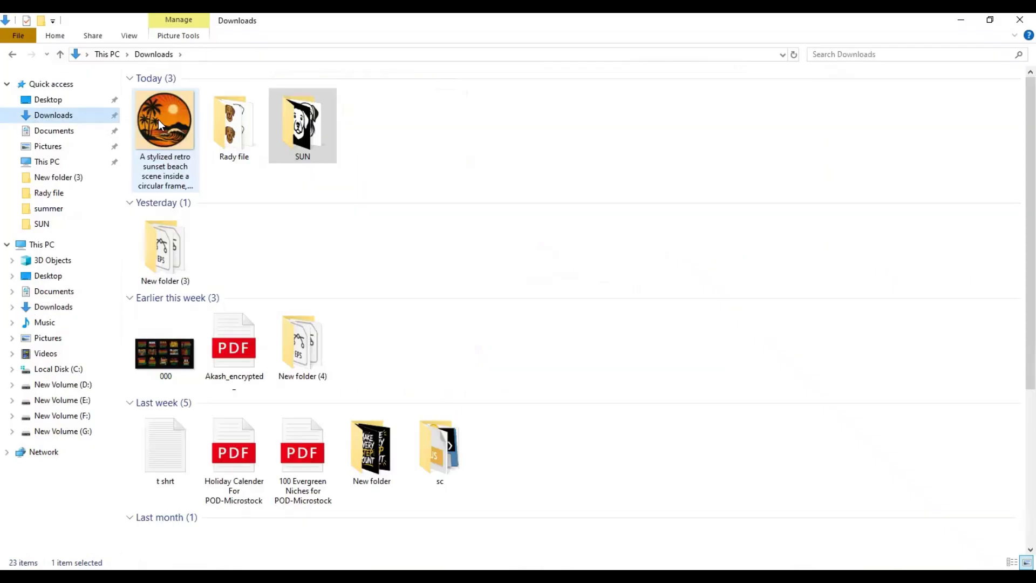
drag(158, 119, 371, 365)
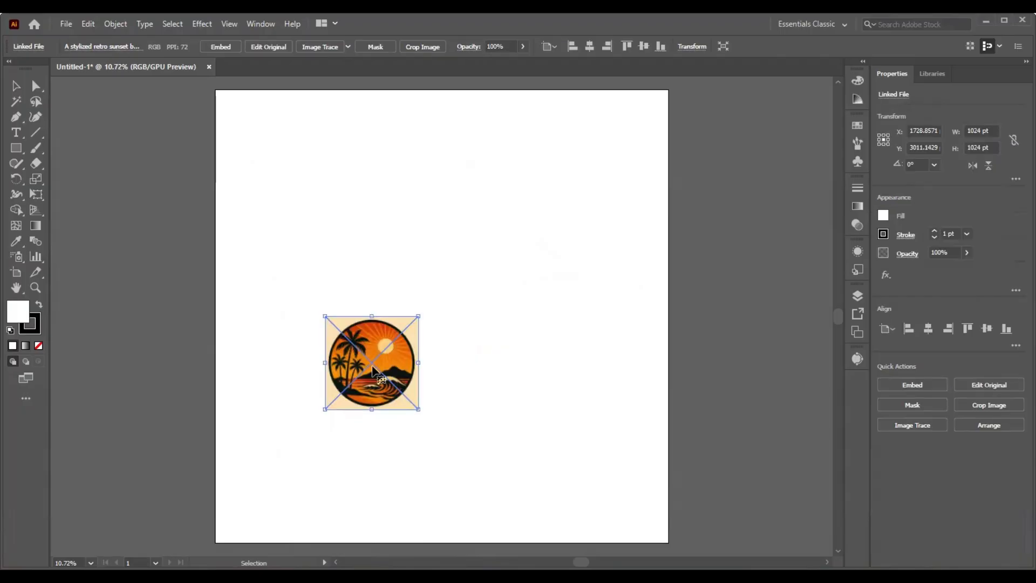
- Enlarge the placed sunset image to about 4414 pt square and centre it horizontally and vertically on the artboard
drag(422, 363, 572, 399)
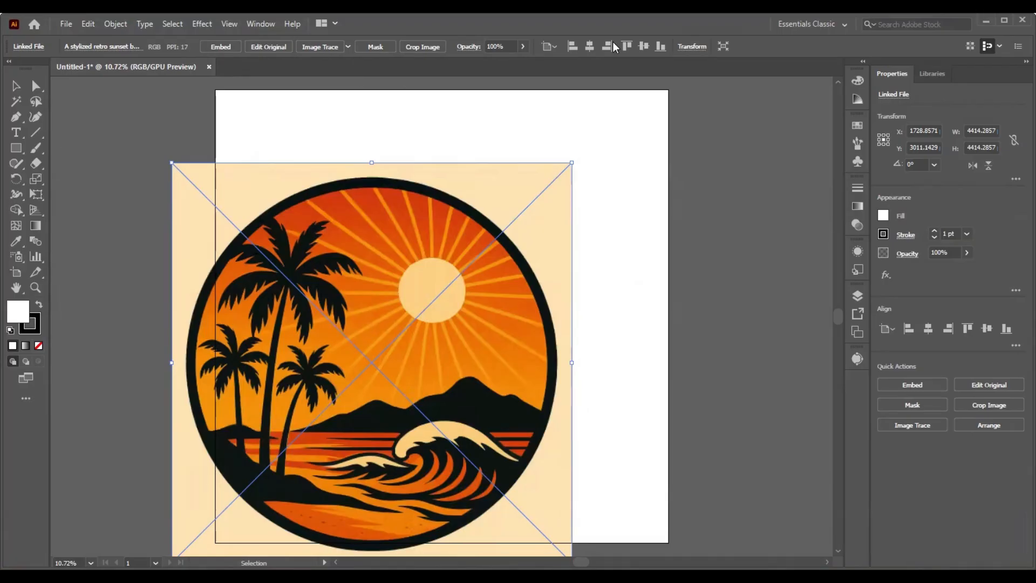
click(590, 46)
click(644, 47)
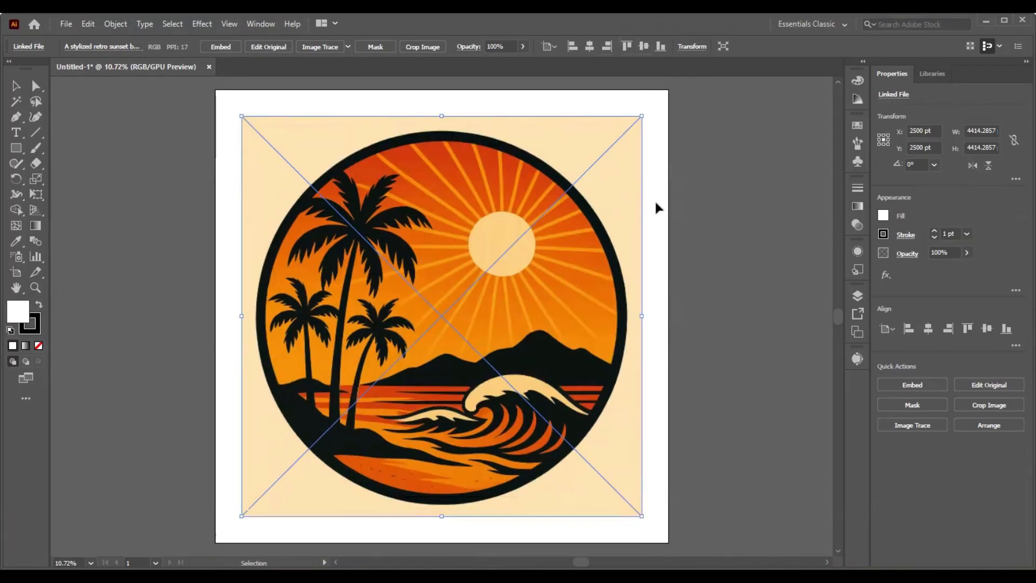
- Try Image Trace on the artwork with the Silhouettes, Sketched Art and Black and White Logo presets, undoing each result
click(348, 47)
click(348, 47)
click(348, 47)
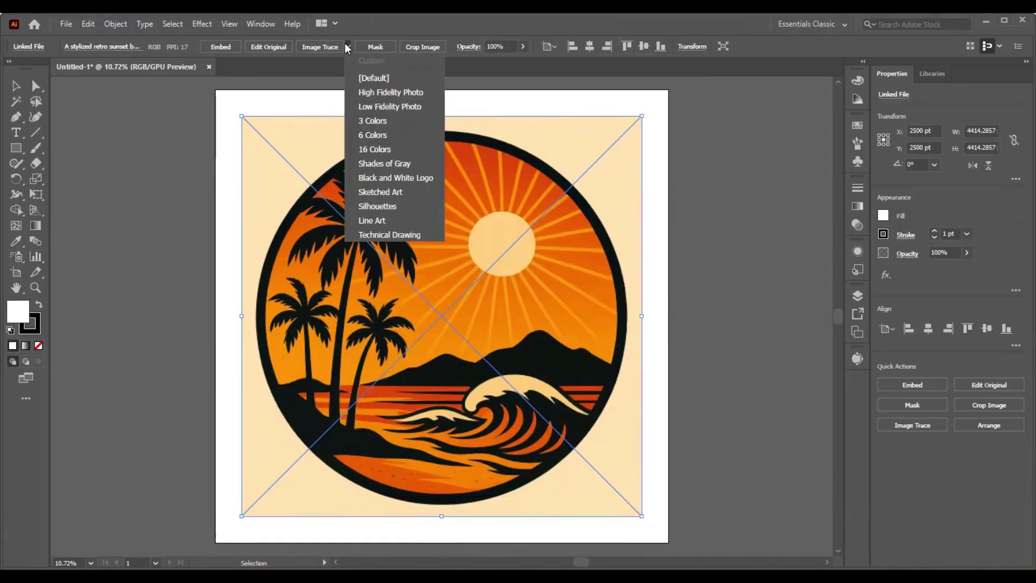
click(372, 211)
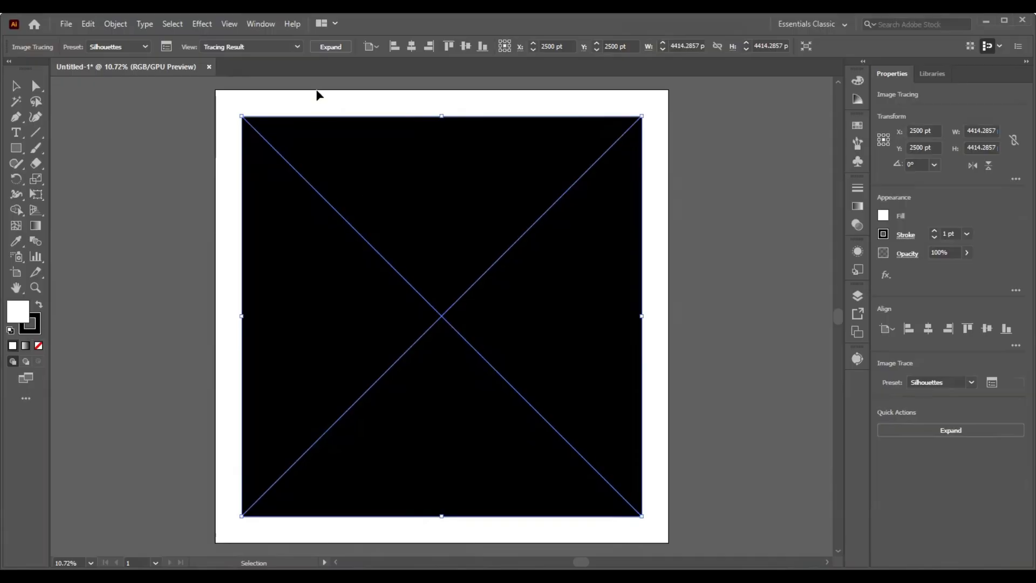
key(ctrl+z)
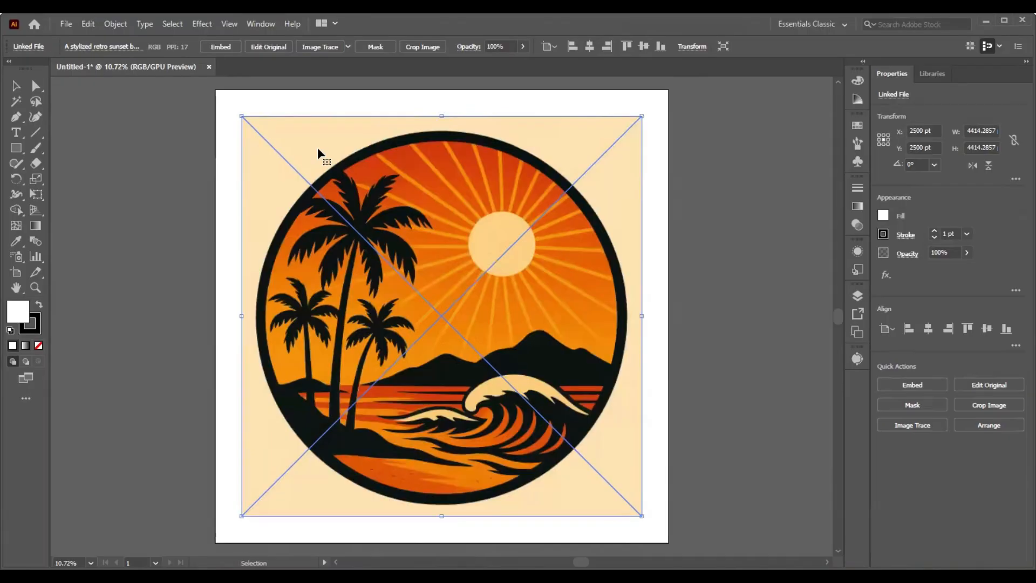
click(348, 47)
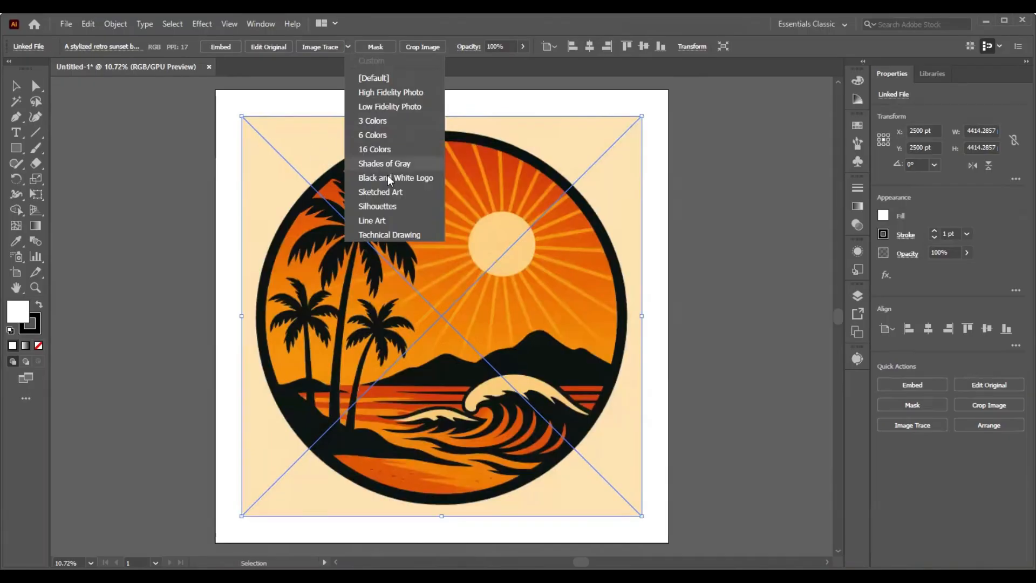
click(397, 192)
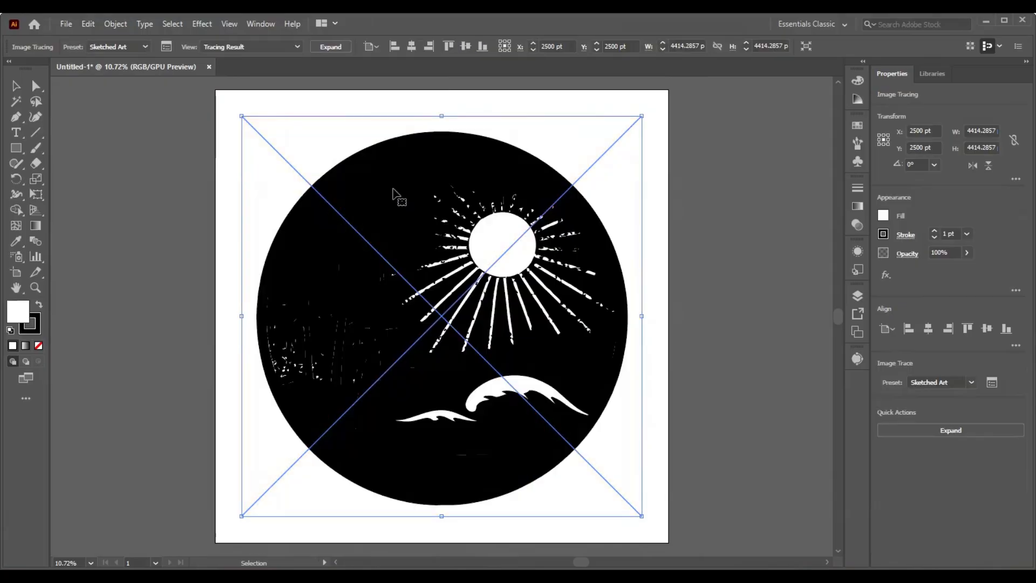
key(ctrl+z)
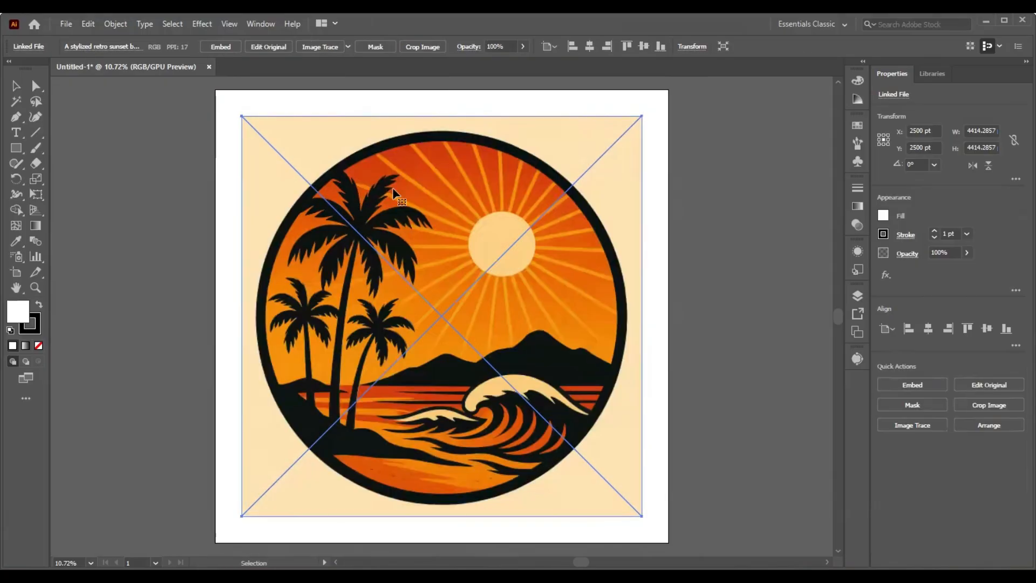
click(348, 47)
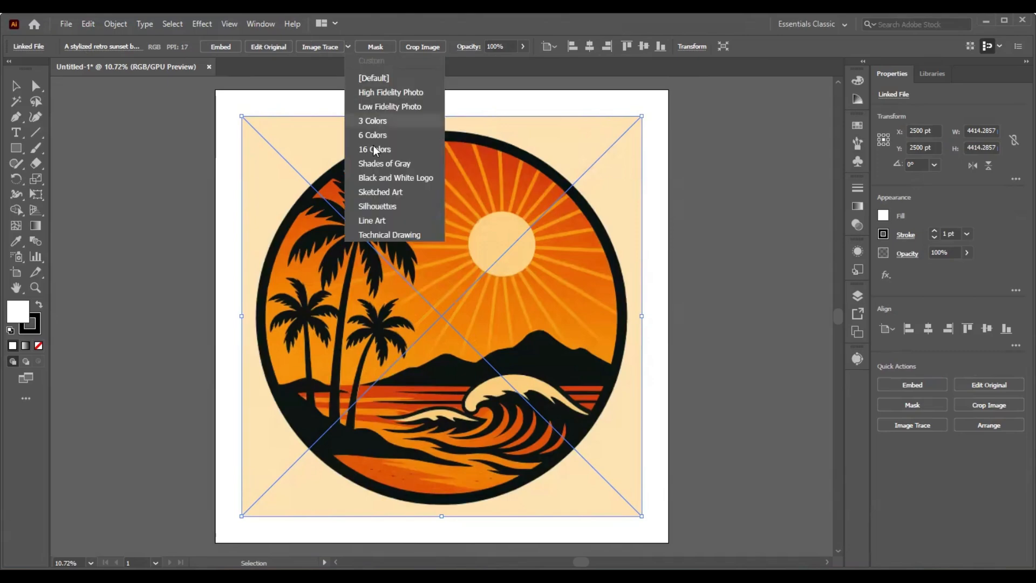
click(378, 180)
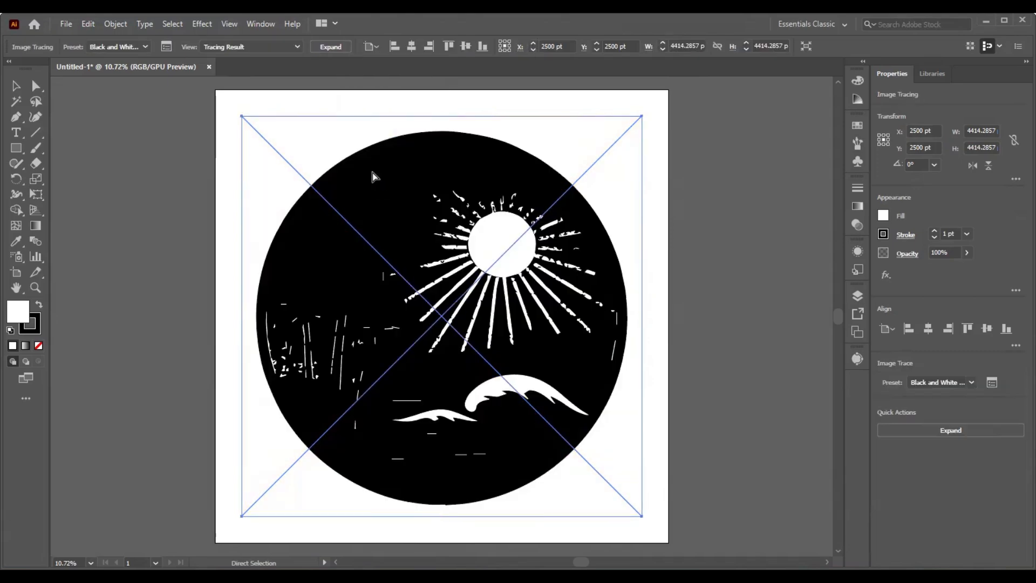
key(ctrl+z)
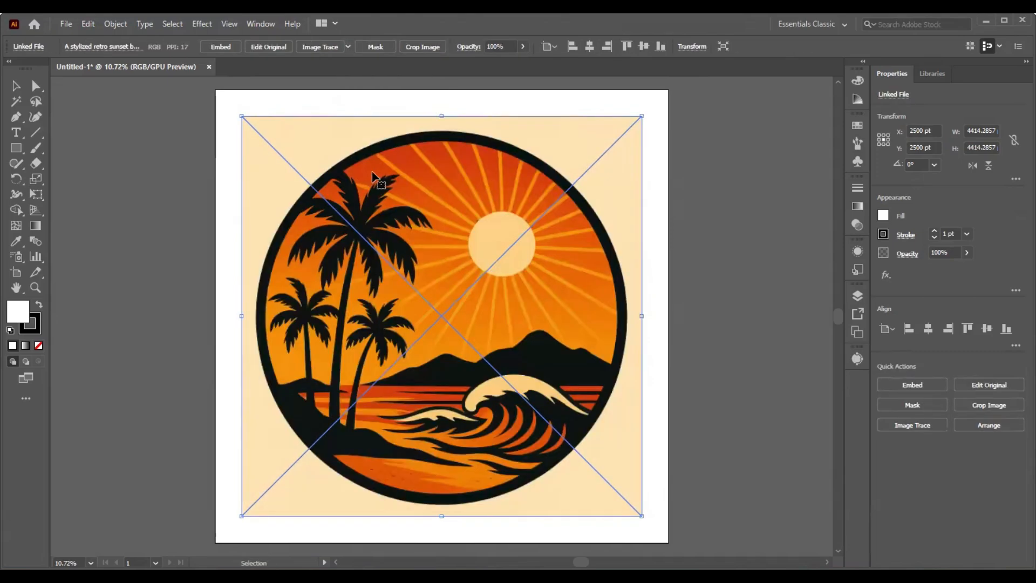
- Try tracing the sunset image with the 3 Colors preset, and undo the trace
click(348, 47)
click(404, 326)
click(349, 47)
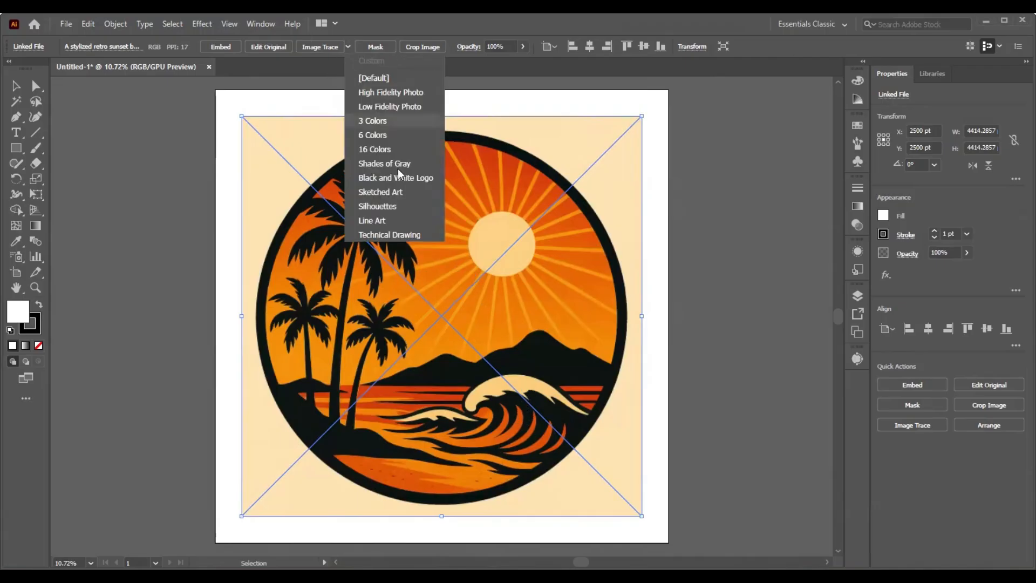
click(389, 125)
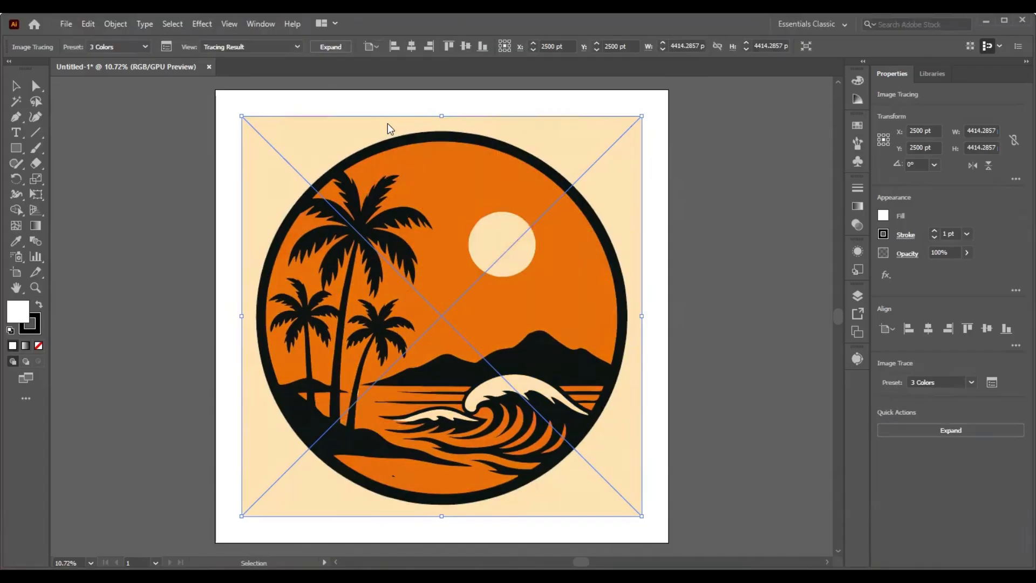
click(700, 303)
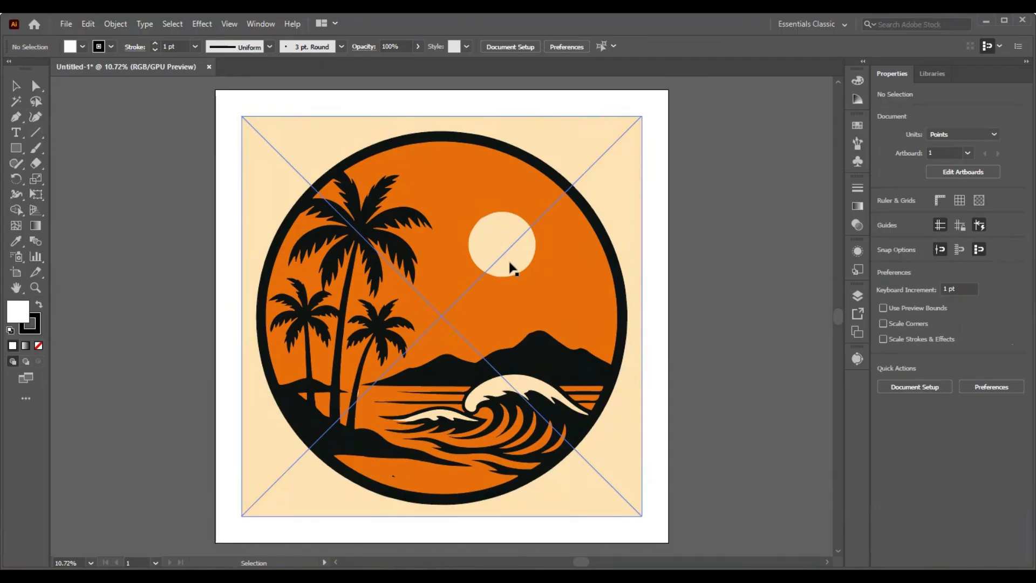
key(ctrl+z)
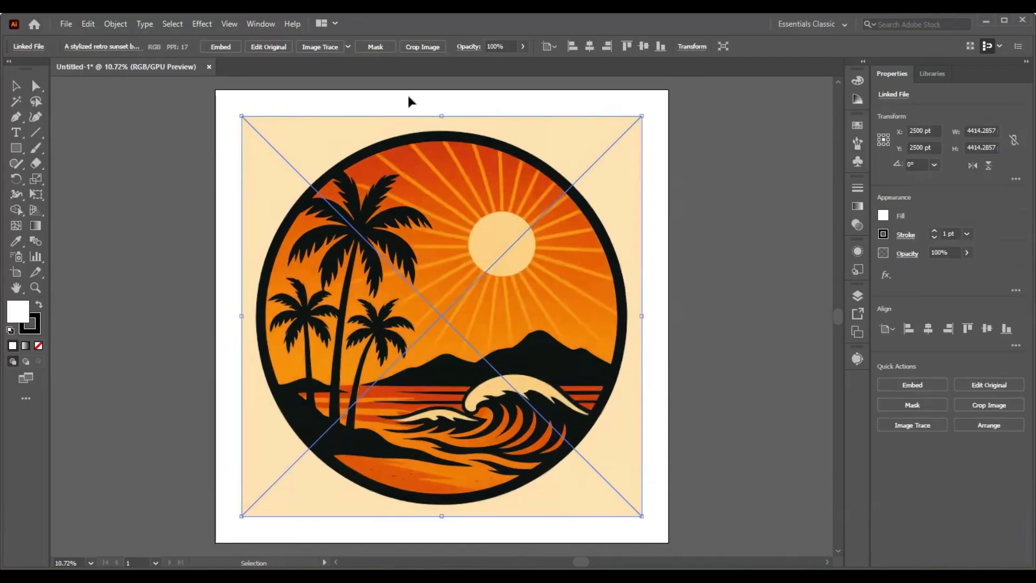
- Trace the sunset image with the 6 Colors preset and open the detailed Image Trace settings
click(349, 46)
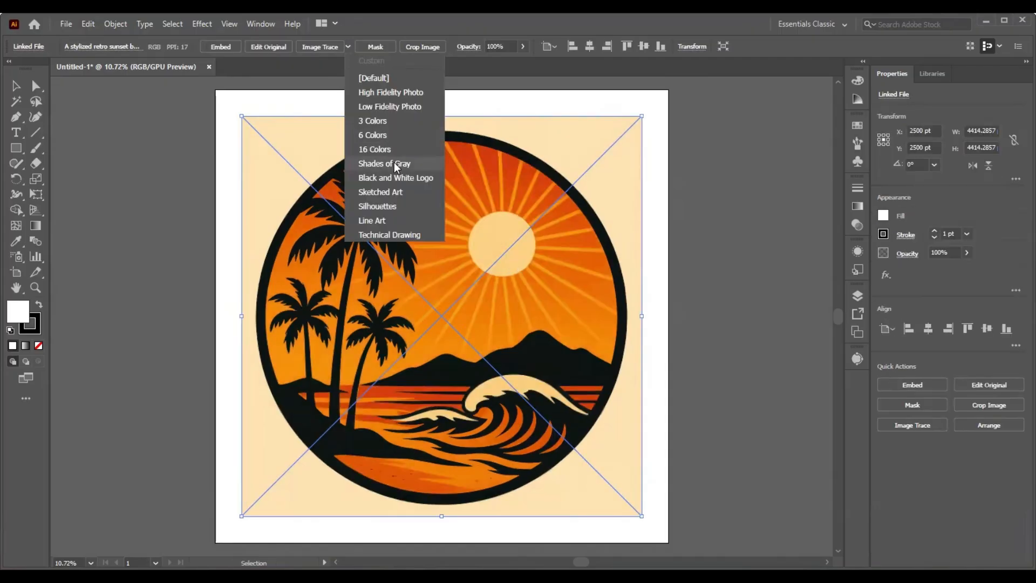
click(401, 136)
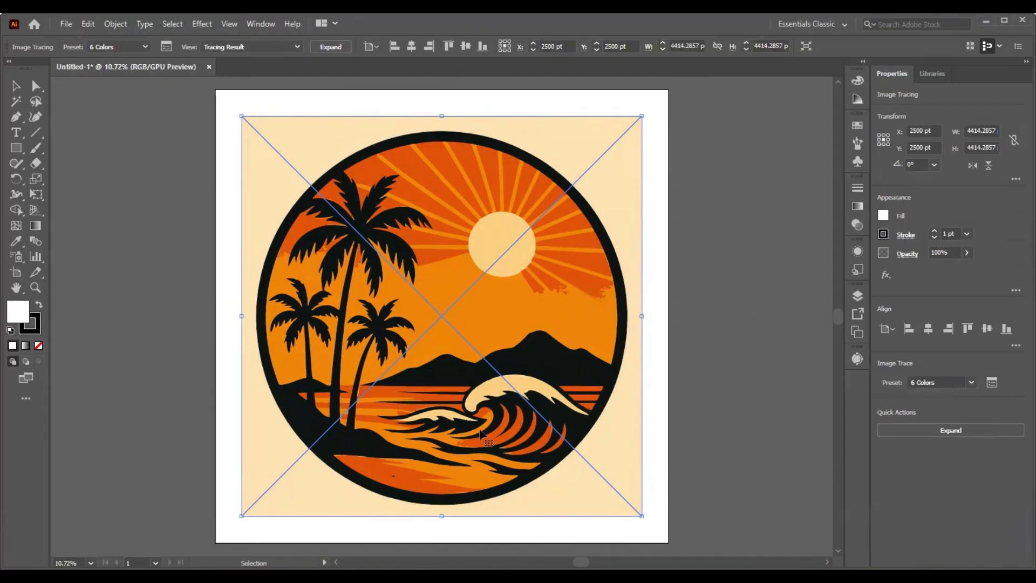
click(972, 384)
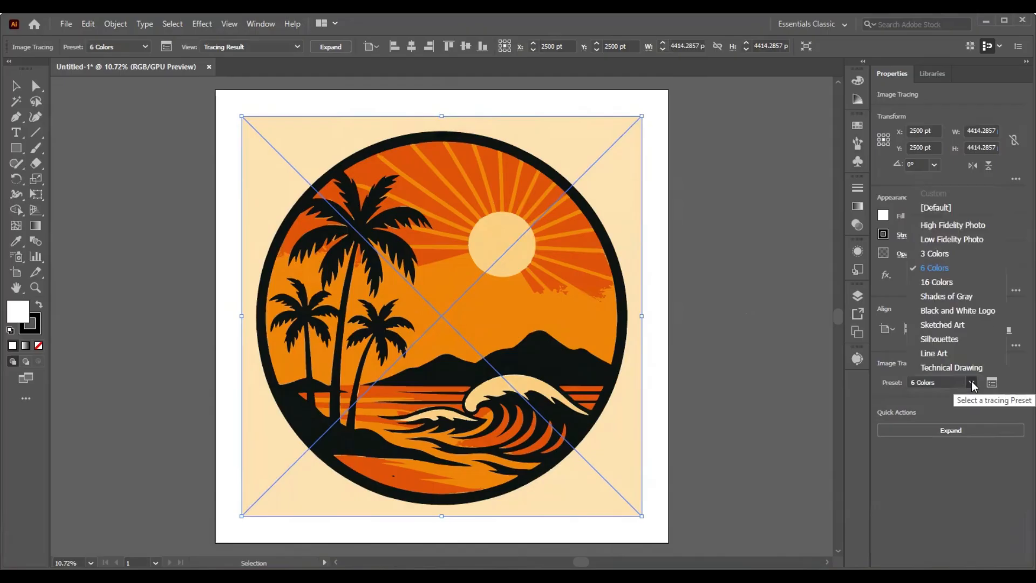
click(991, 382)
click(992, 382)
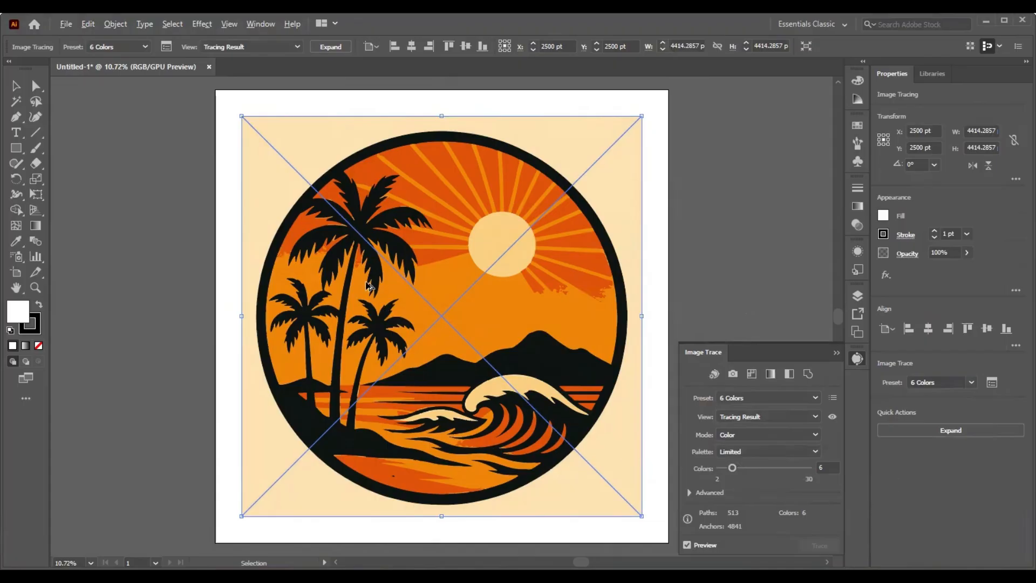
- Reduce the traced artwork to 3 colors, expand it into editable vector paths, and close the trace settings
scroll(367, 283, up, 5)
scroll(467, 310, down, 9)
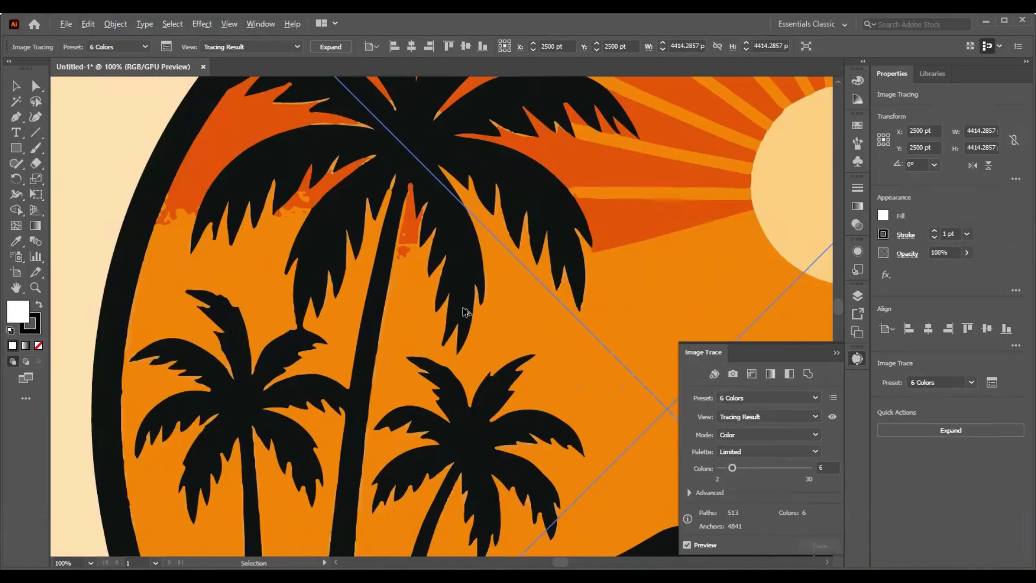
scroll(410, 389, up, 1)
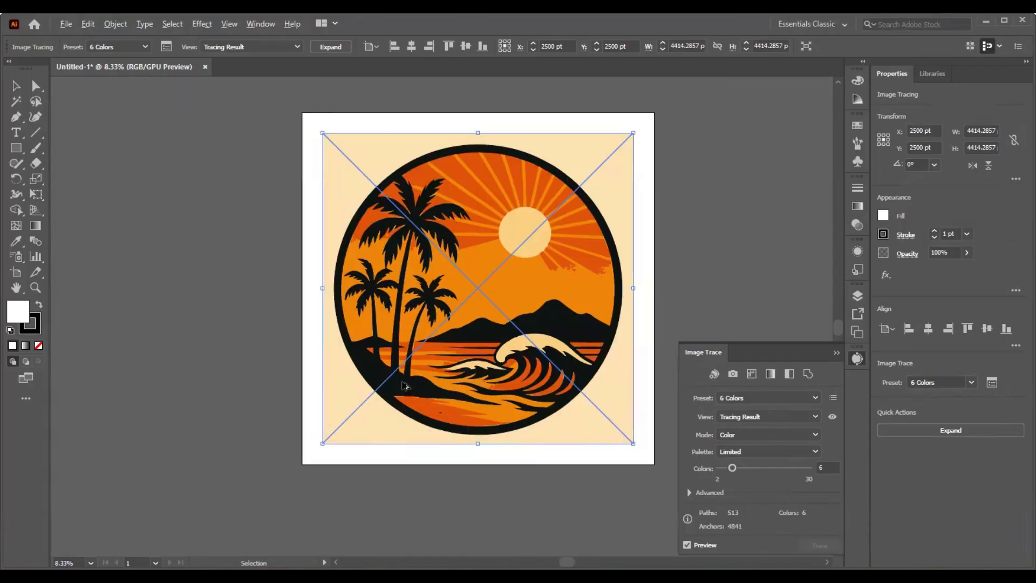
scroll(429, 387, up, 1)
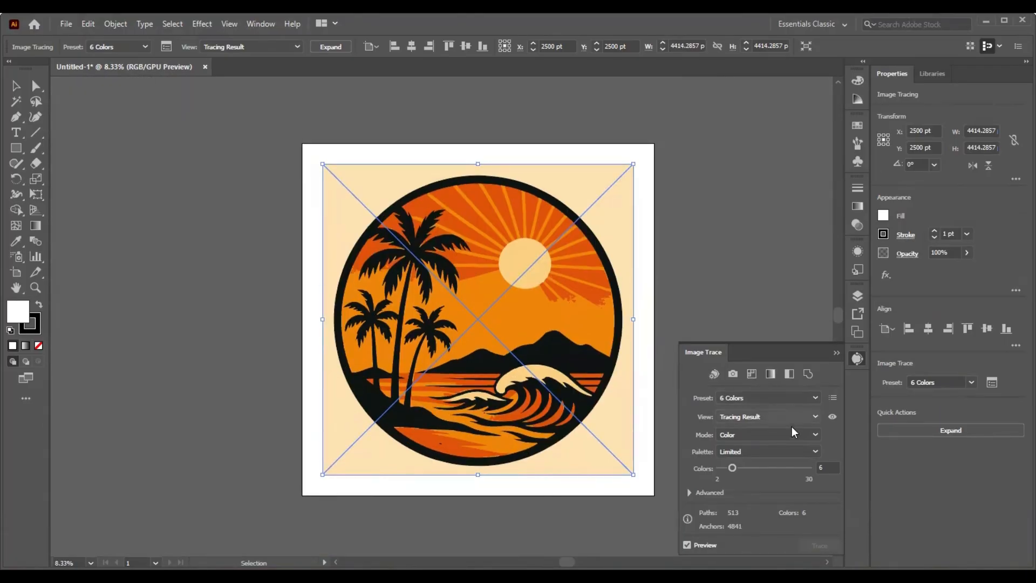
drag(733, 471, 724, 471)
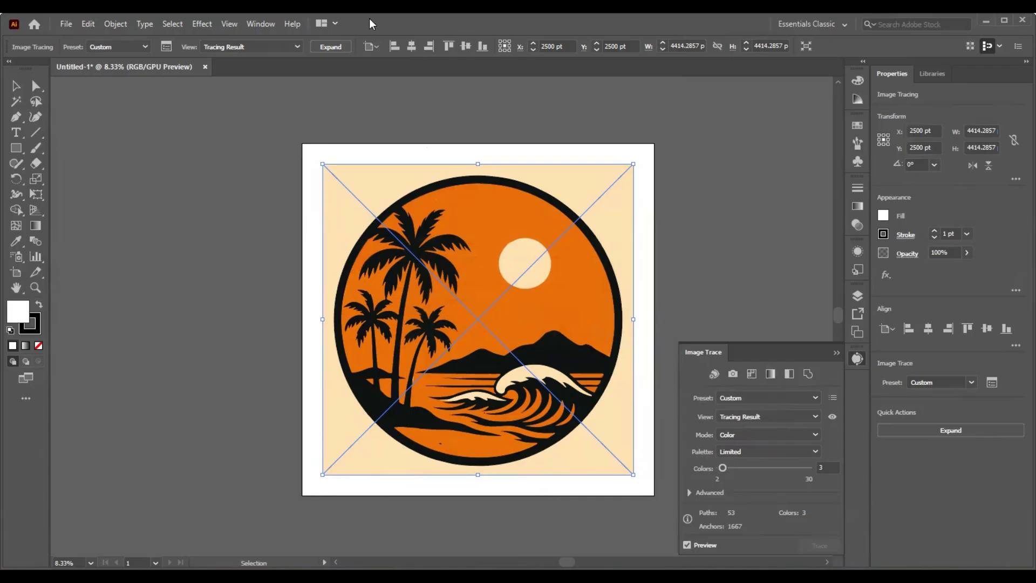
click(338, 48)
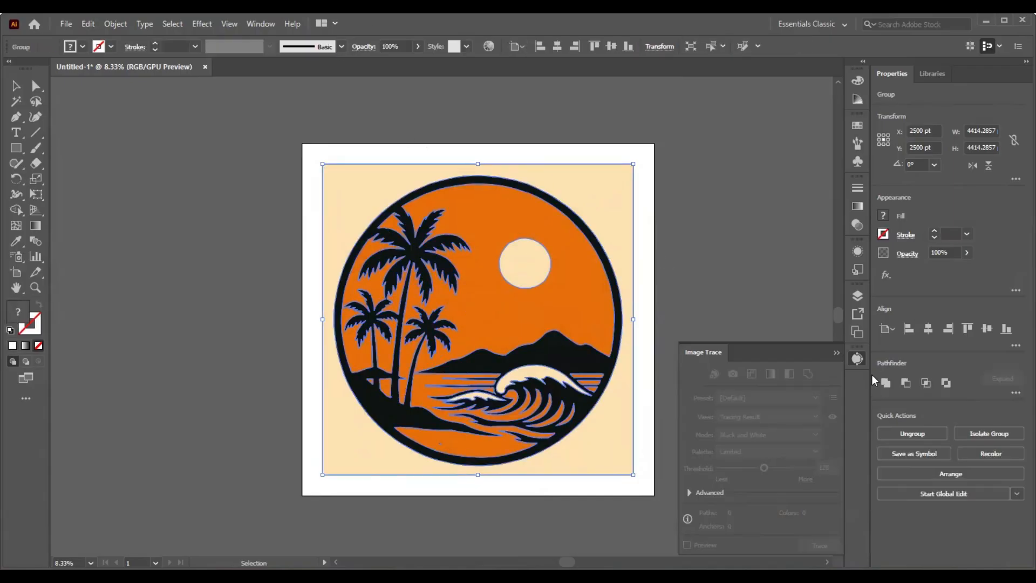
click(858, 359)
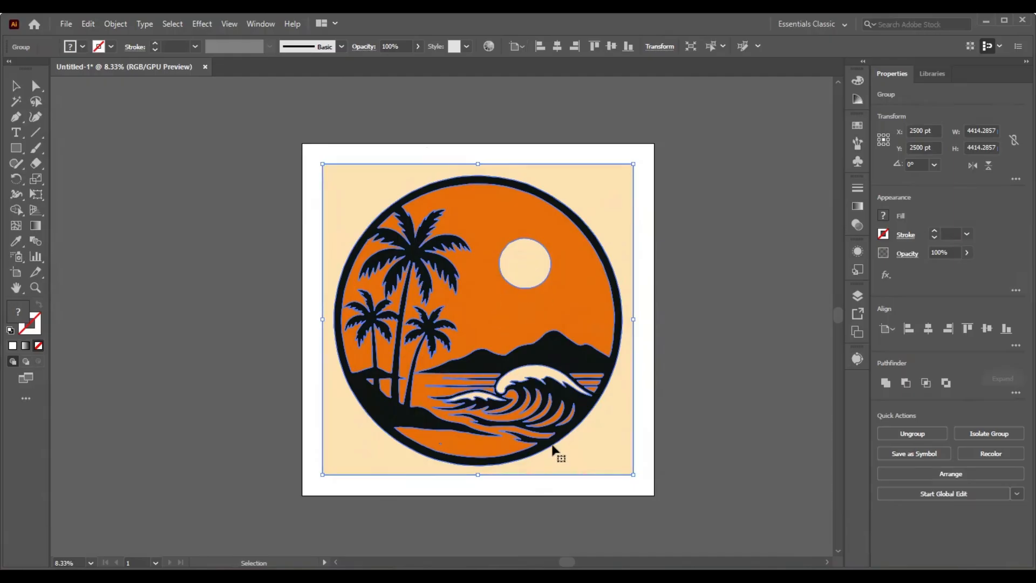
click(639, 429)
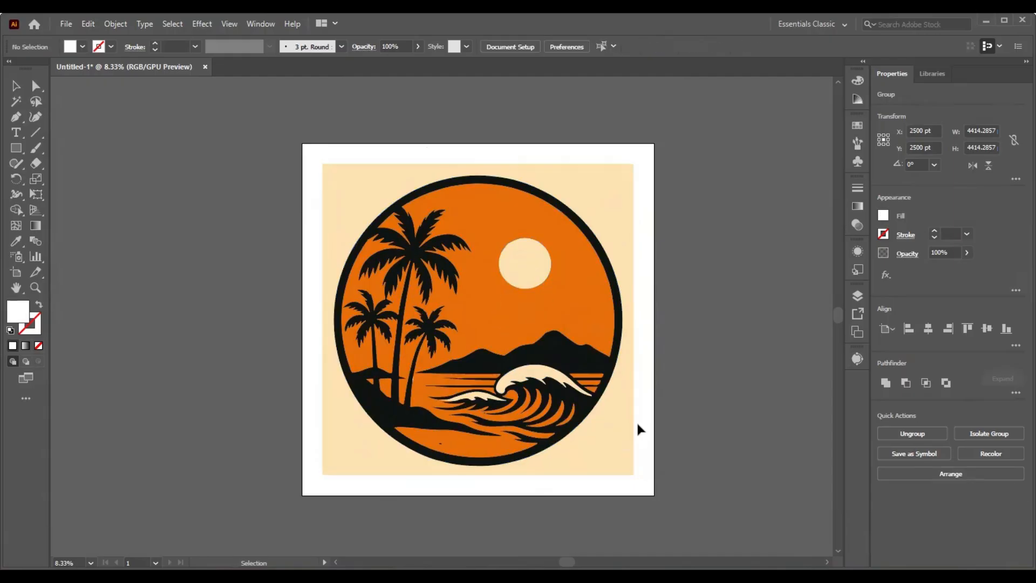
- Ungroup the expanded artwork and delete the cream background surrounding the circle
right_click(597, 438)
click(662, 320)
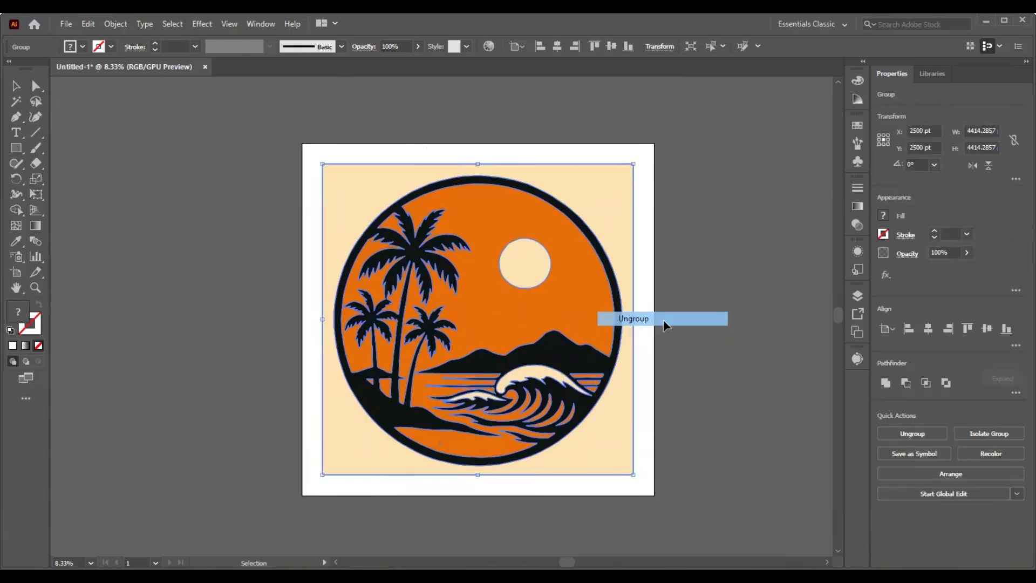
click(678, 334)
click(616, 206)
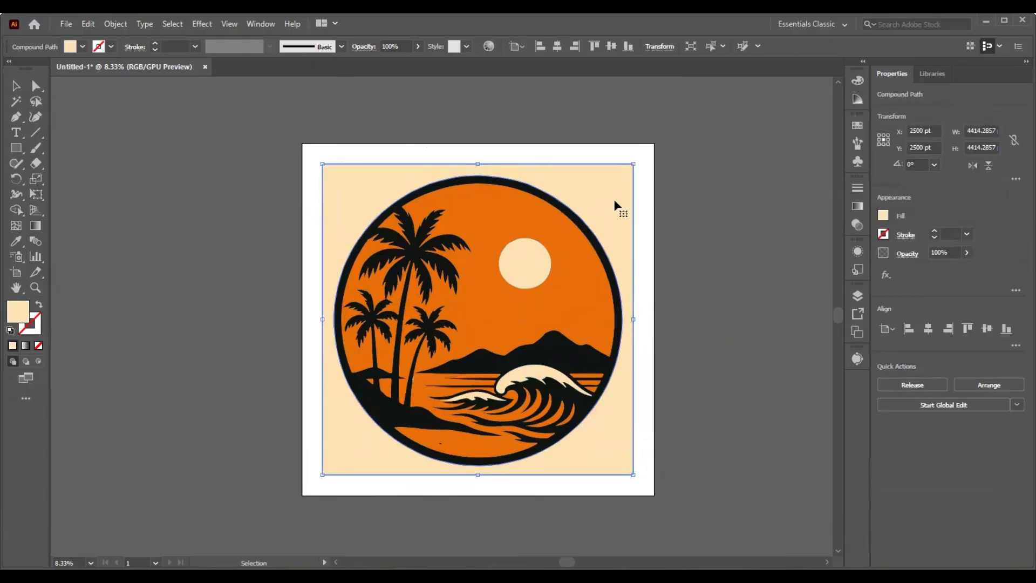
key(Delete)
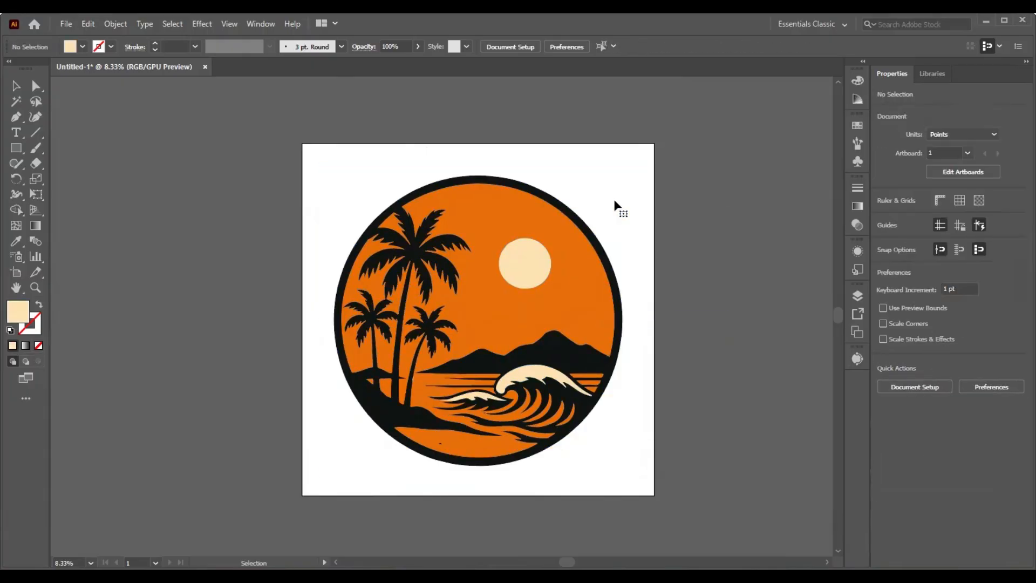
- Release the black artwork's compound path and recombine the released paths with Pathfinder Exclude
click(450, 460)
right_click(452, 463)
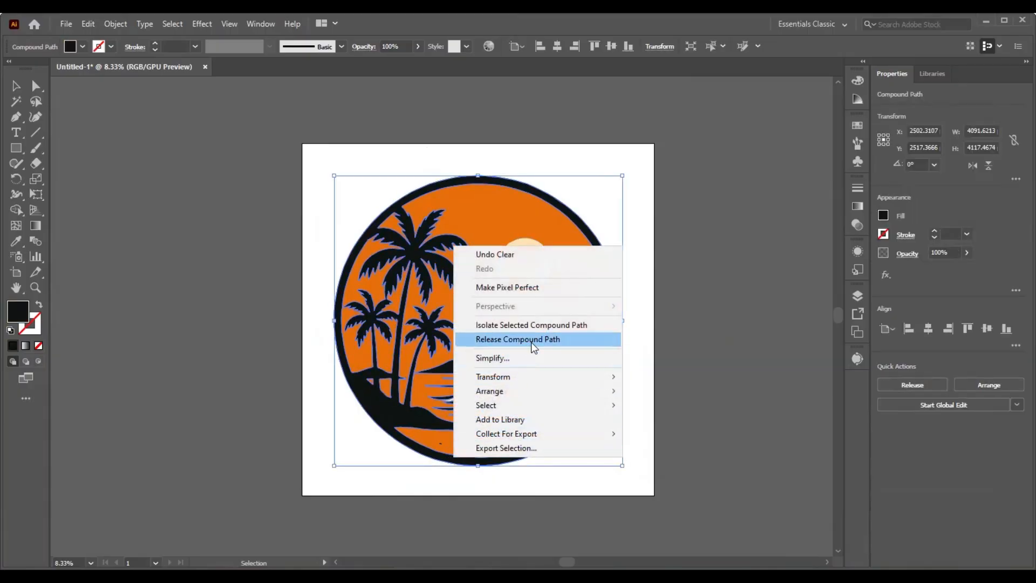
key(Escape)
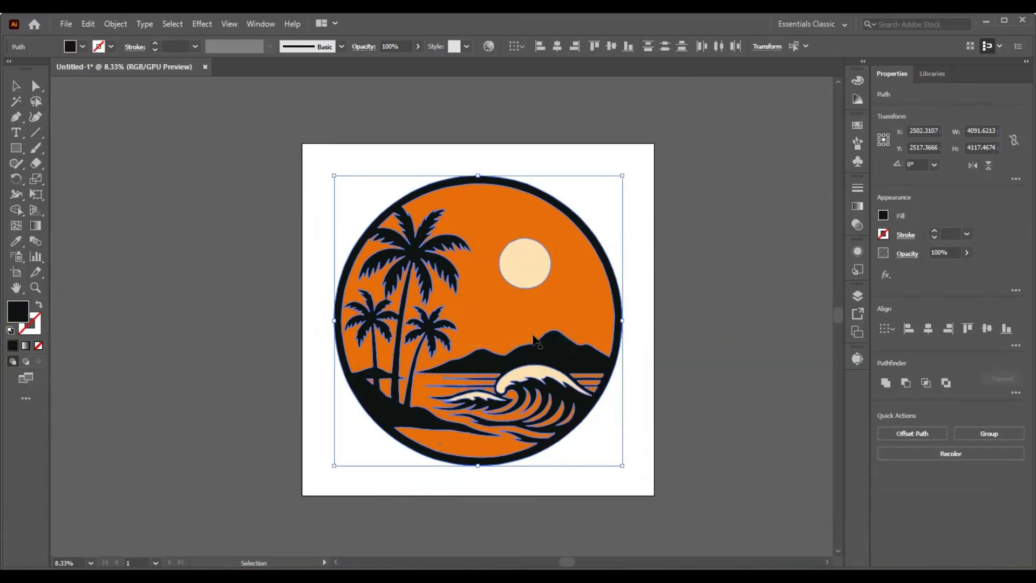
click(626, 392)
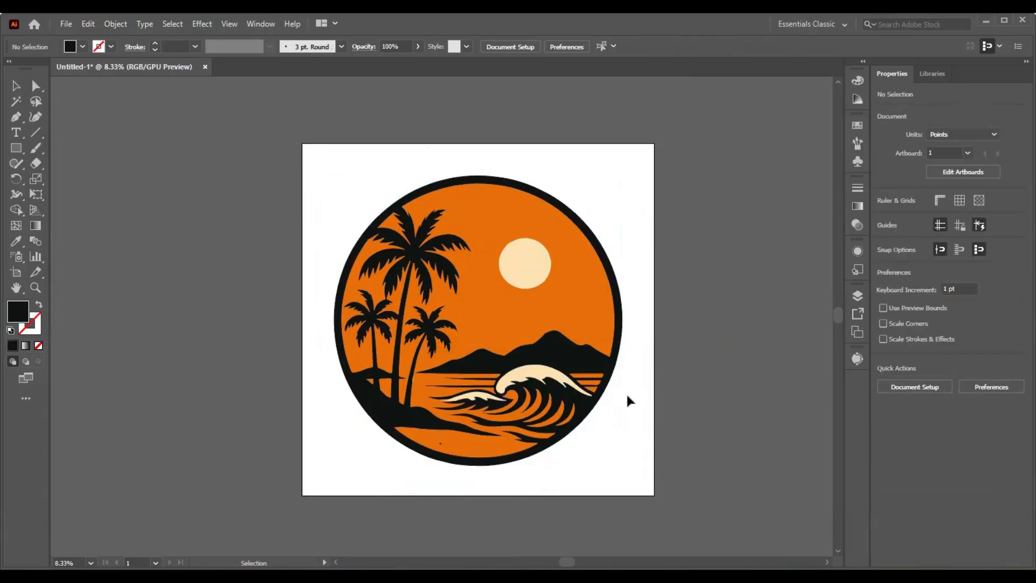
right_click(602, 398)
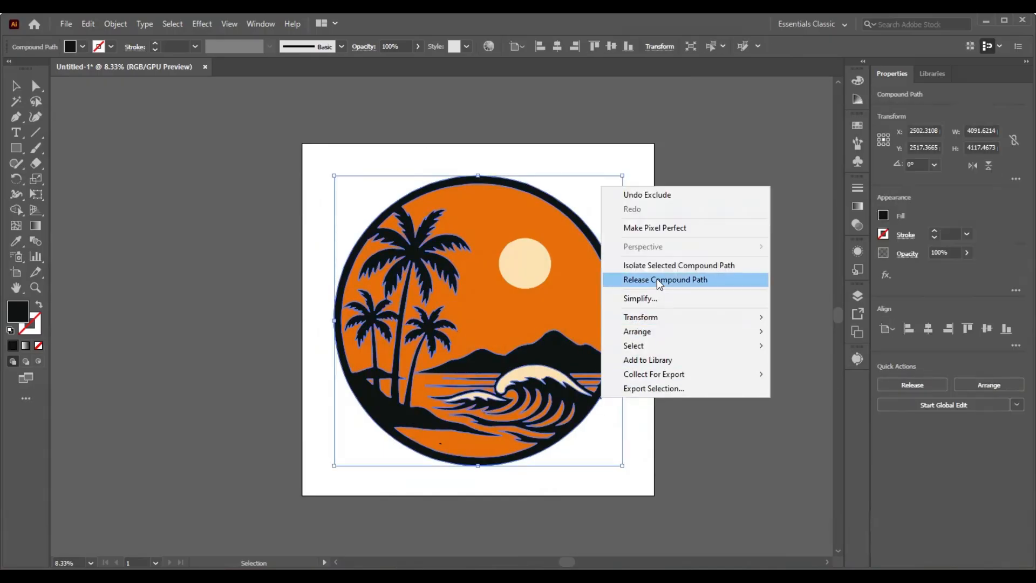
click(307, 348)
- Remove the large orange sky fill and the orange area beside the palm trees
drag(488, 298, 411, 372)
key(Escape)
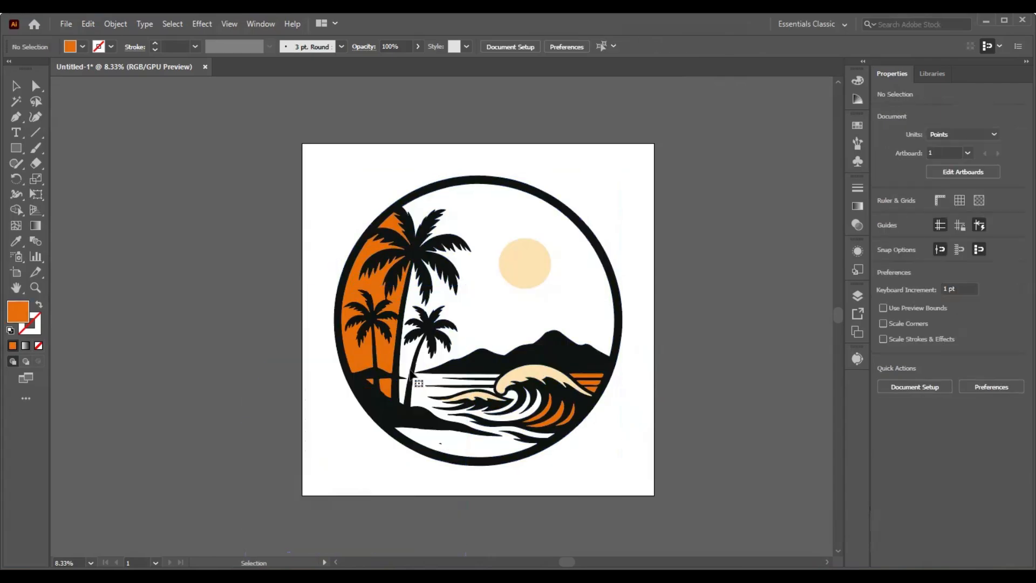
drag(377, 295, 126, 324)
key(Delete)
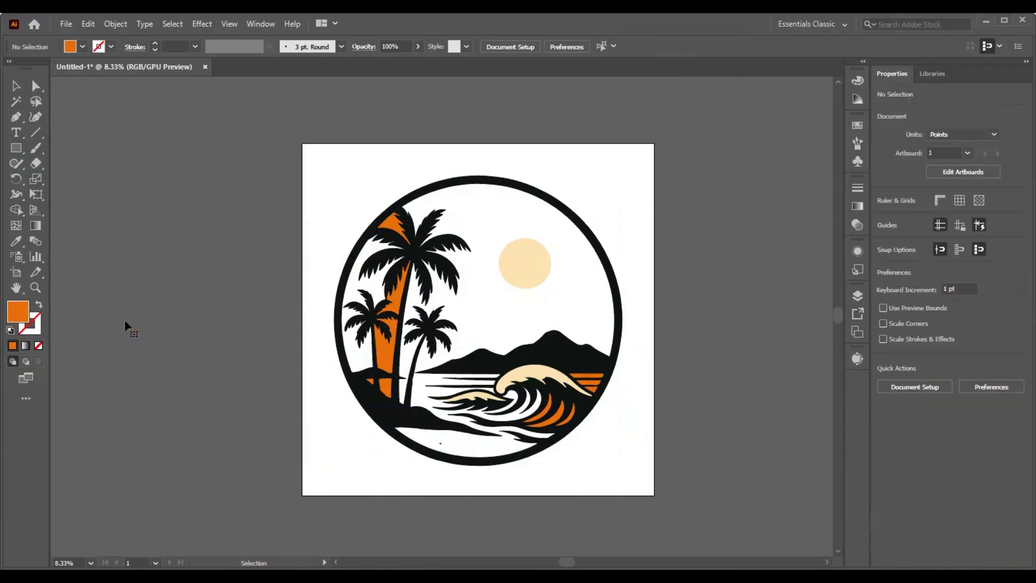
- Select the remaining orange shapes and the cream shapes by color with the Magic Wand and delete both sets
click(16, 101)
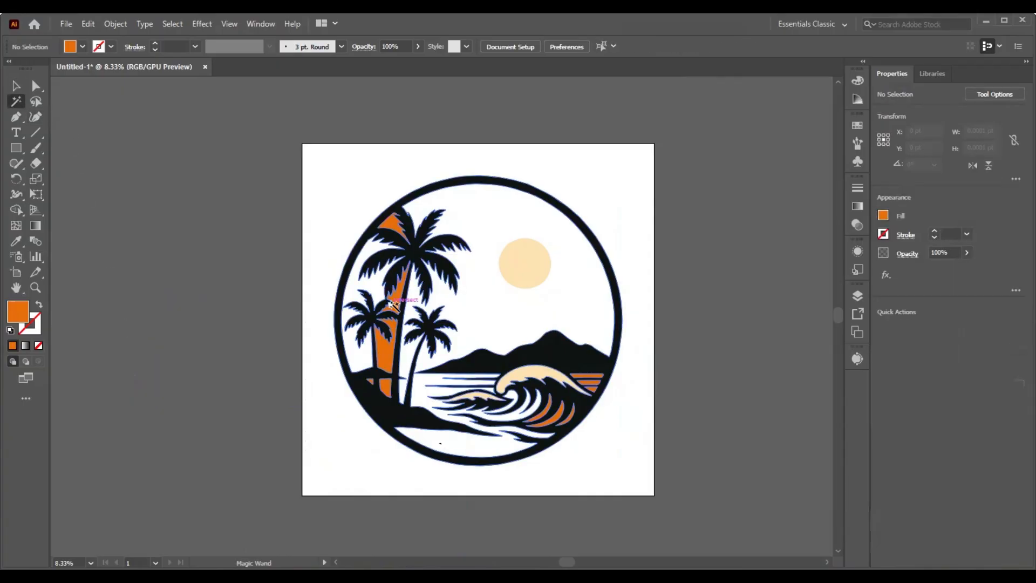
click(392, 305)
key(Delete)
click(520, 276)
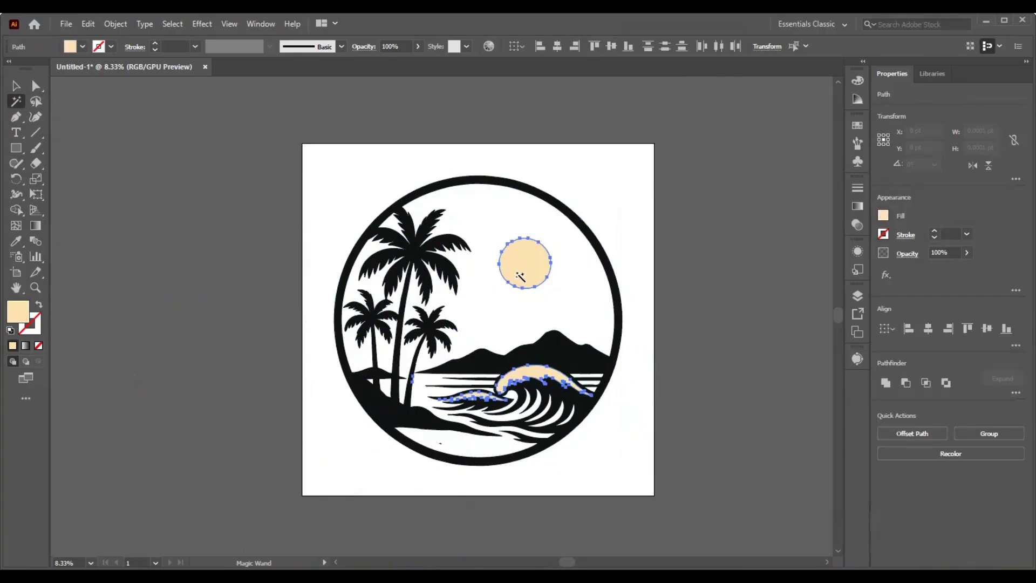
key(Delete)
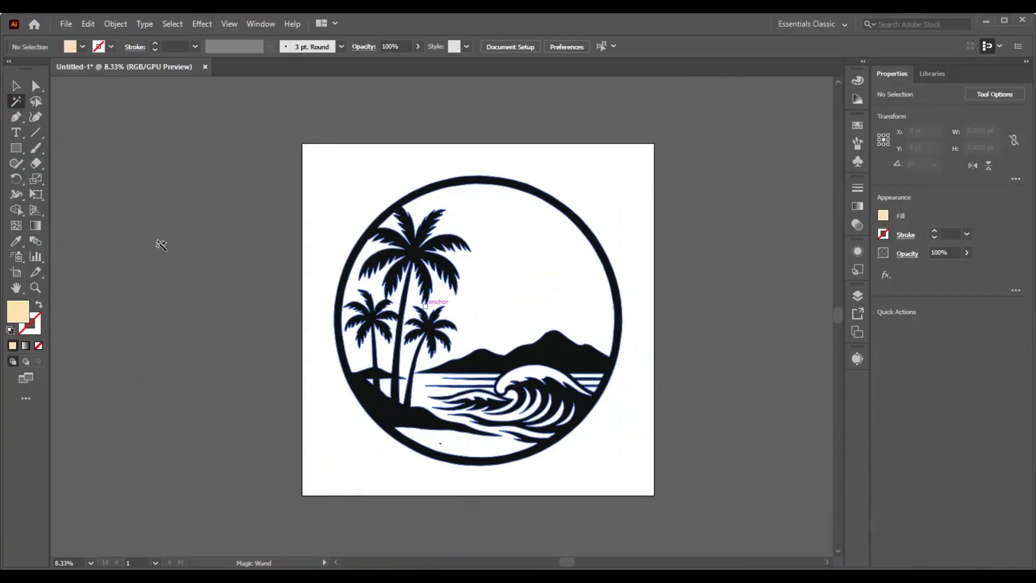
- Move the black line artwork around the artboard to check that it stands alone, and deselect it
click(16, 85)
drag(536, 269, 577, 161)
drag(614, 246, 573, 343)
click(688, 358)
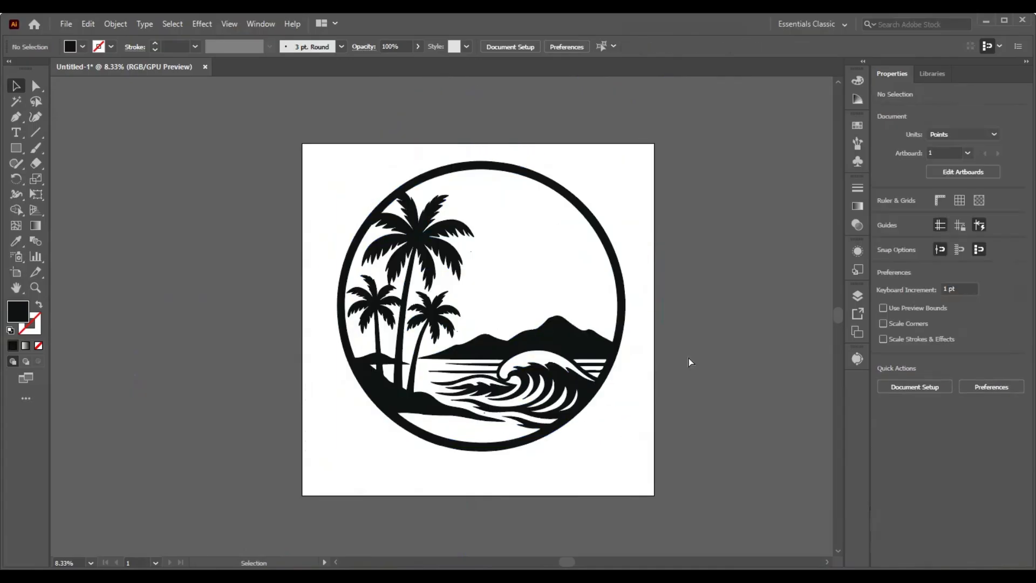
- Undo the artwork moves and the fill deletions to restore the full orange, cream and black design
key(ctrl+z)
key(ctrl+z)
key(ctrl+z)
key(ctrl+z)
key(ctrl+z)
key(ctrl+z)
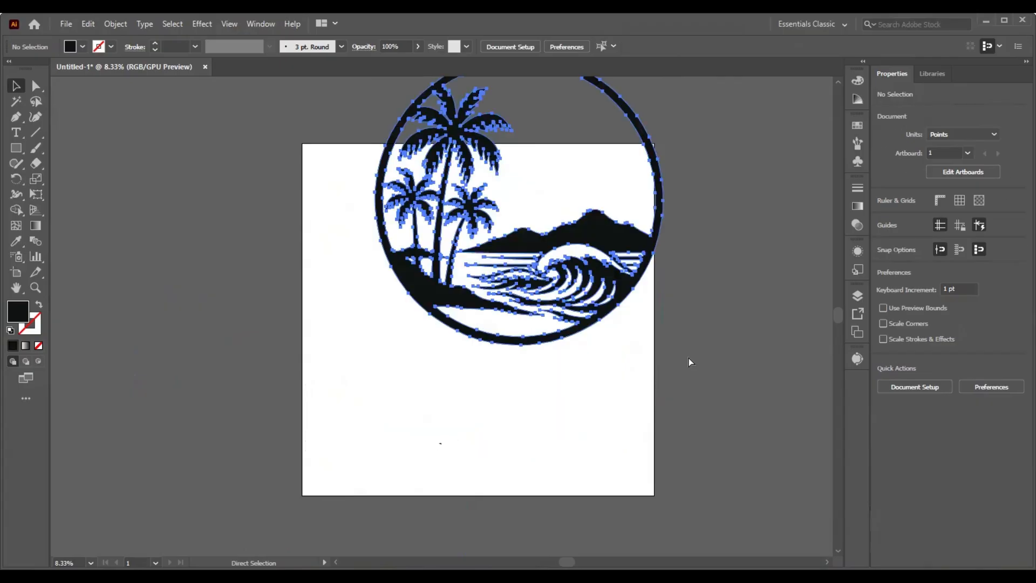
click(689, 358)
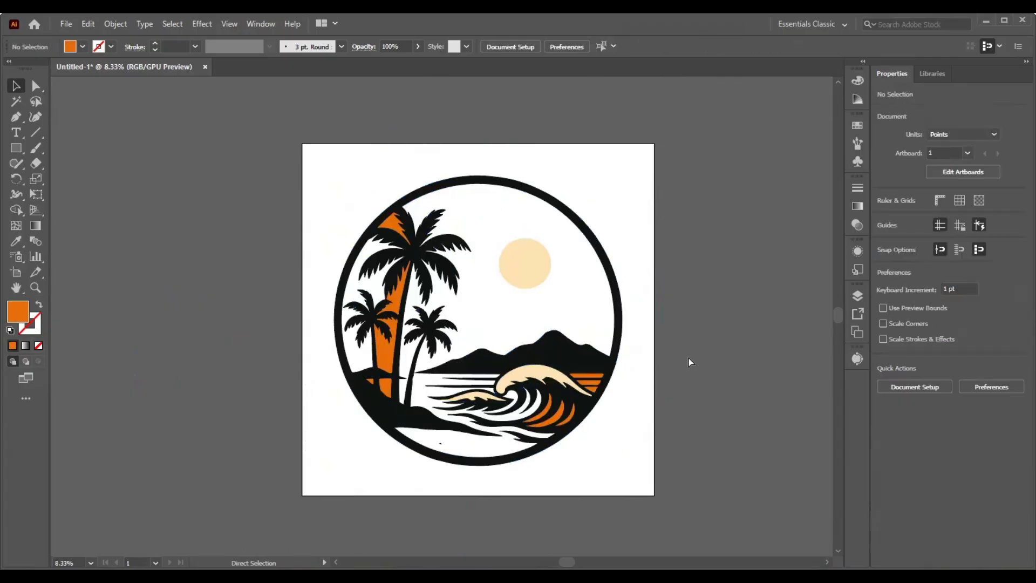
key(ctrl+z)
key(ctrl+z)
key(ctrl+z)
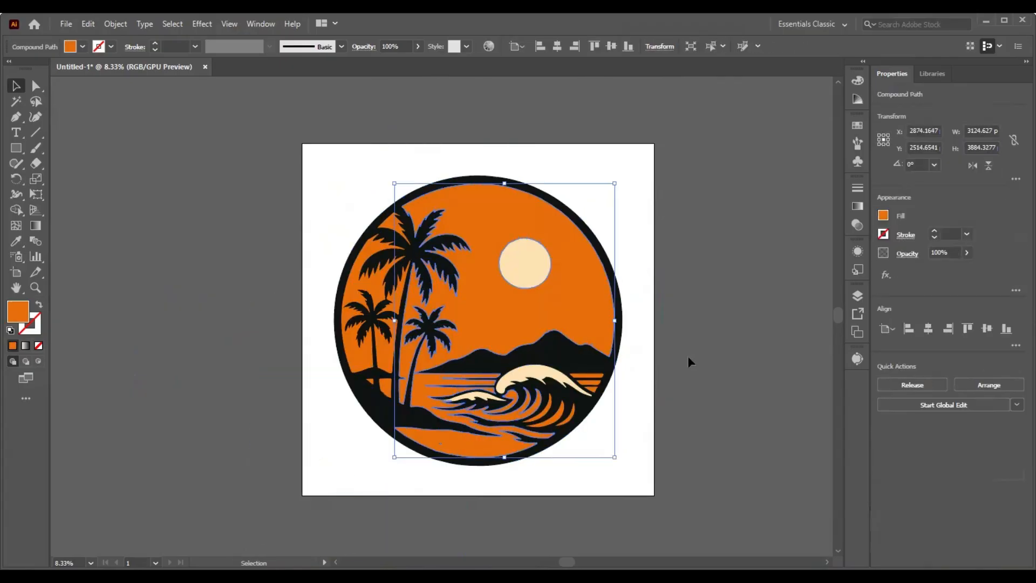
key(a)
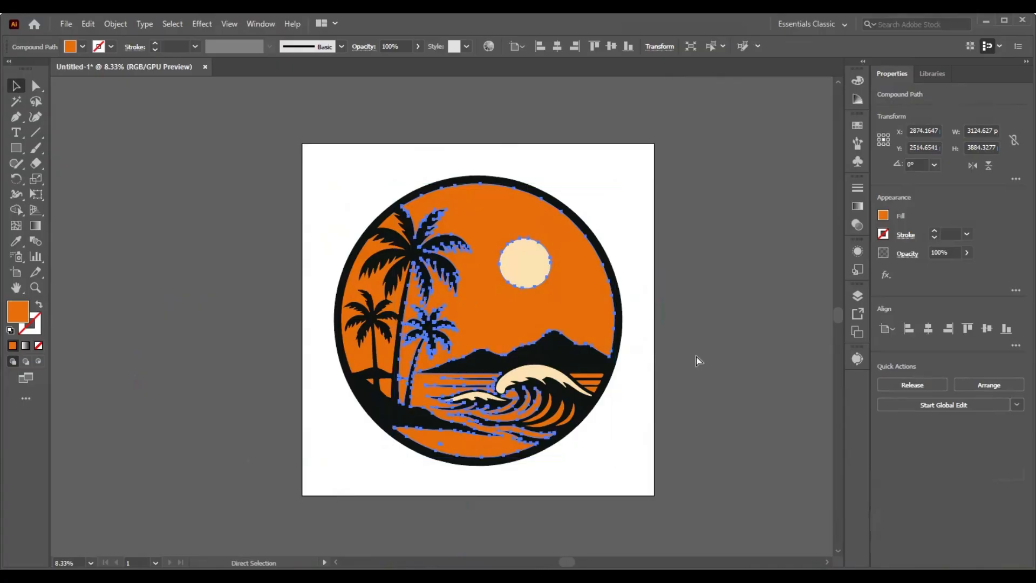
key(ctrl+z)
click(696, 357)
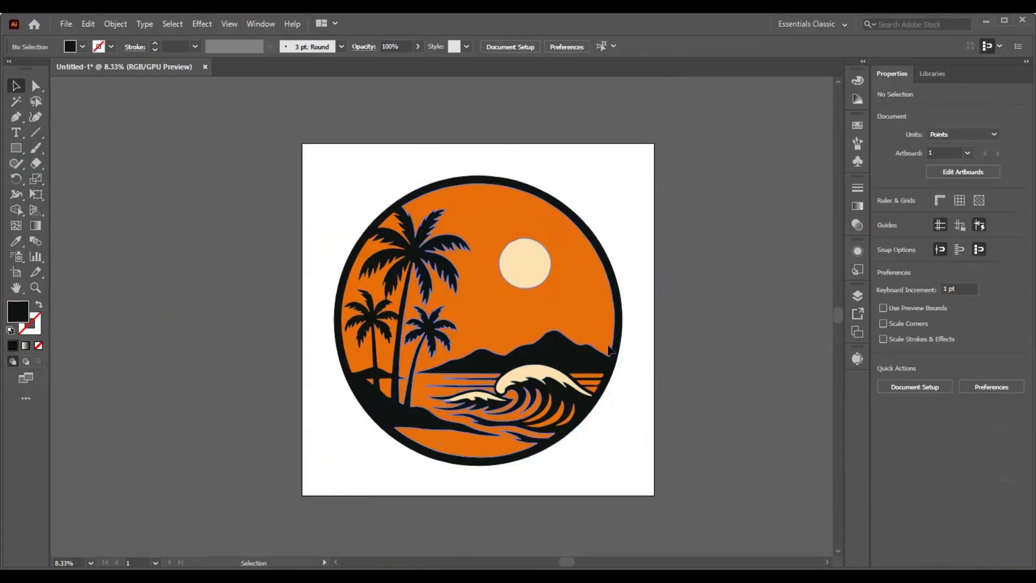
right_click(609, 345)
click(676, 254)
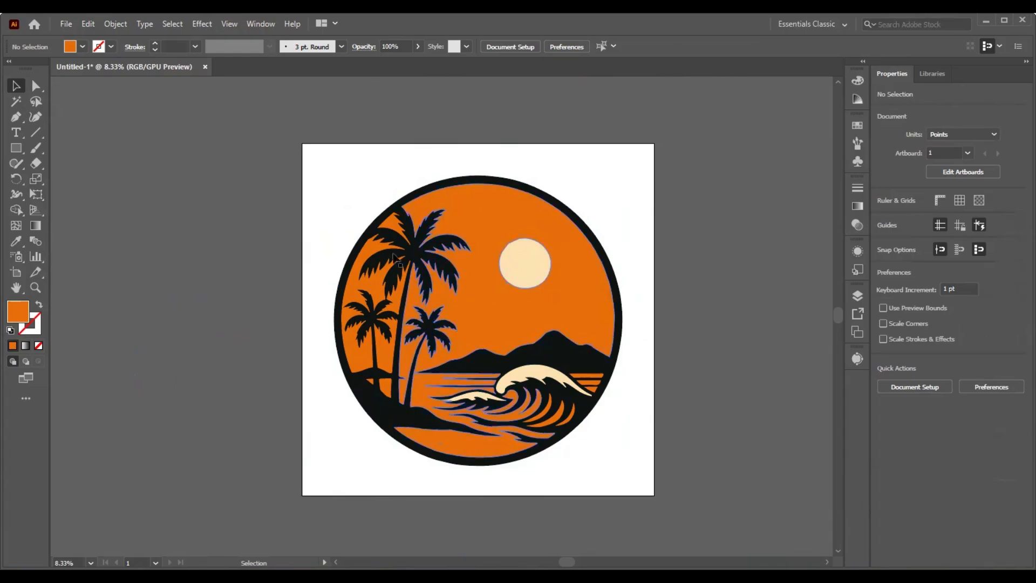
- Open the "adobe.stock file size" file from Downloads and inspect the dimensions of its artboard and background rectangle
click(281, 576)
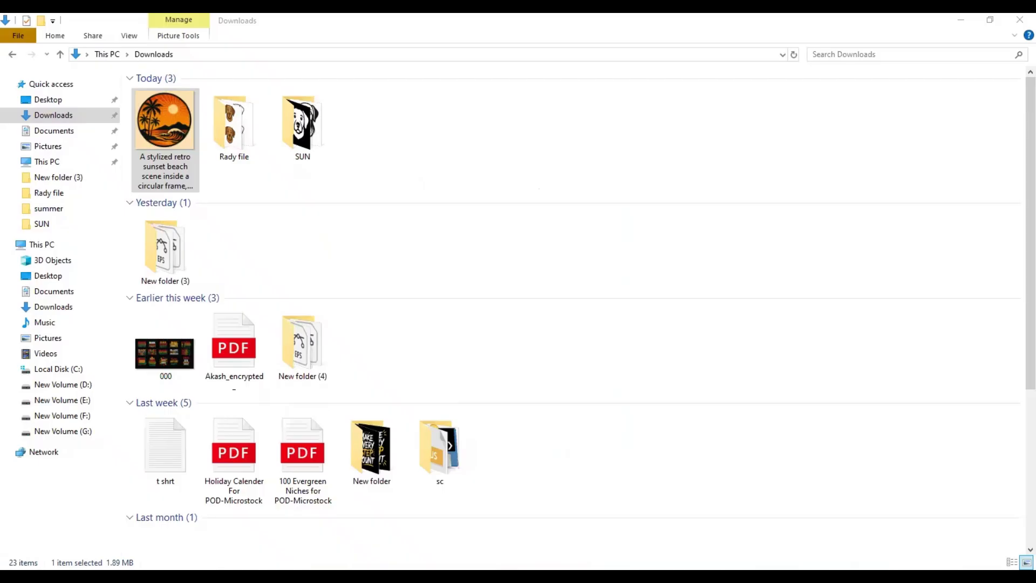
scroll(258, 418, down, 5)
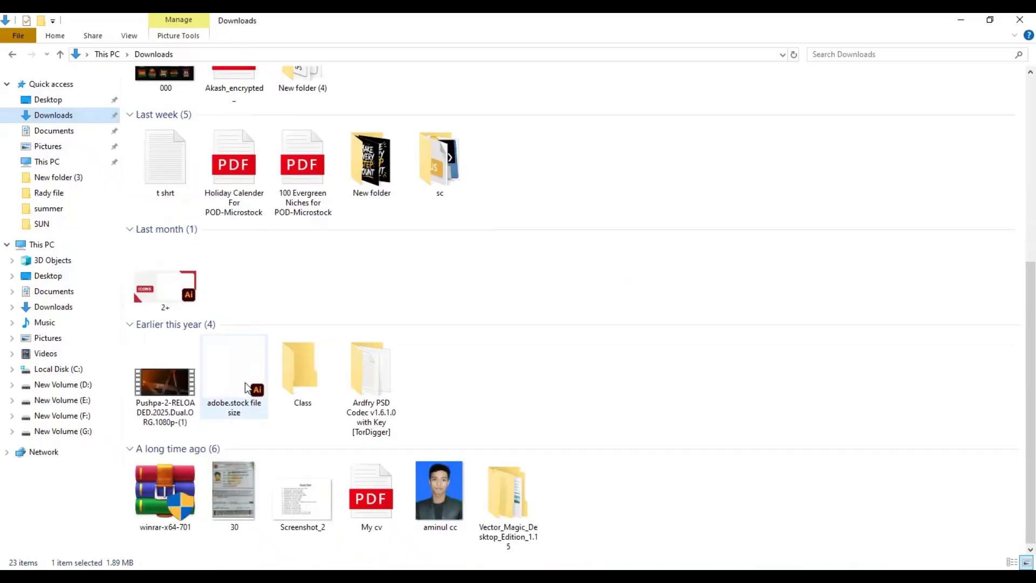
double_click(245, 388)
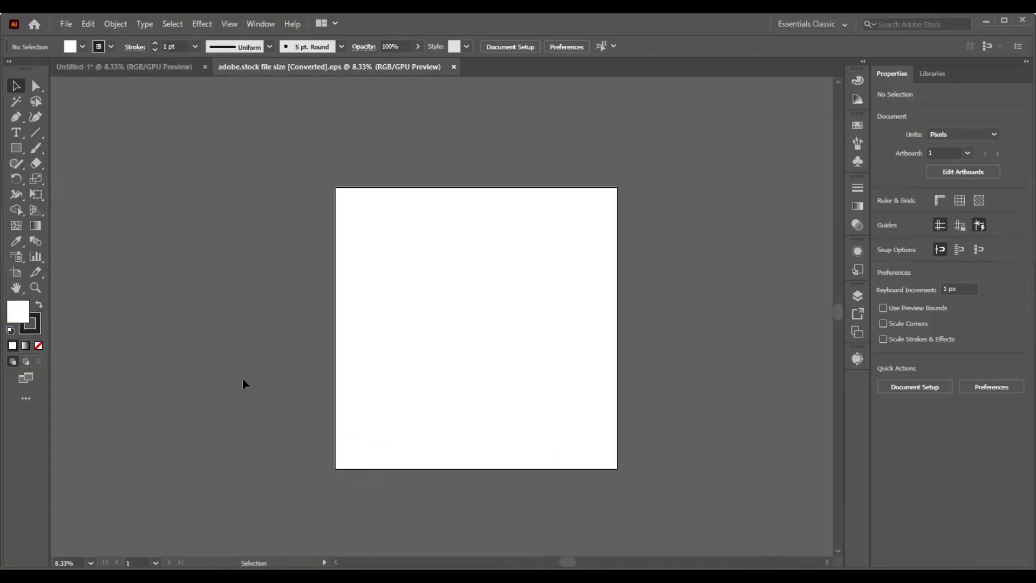
click(509, 255)
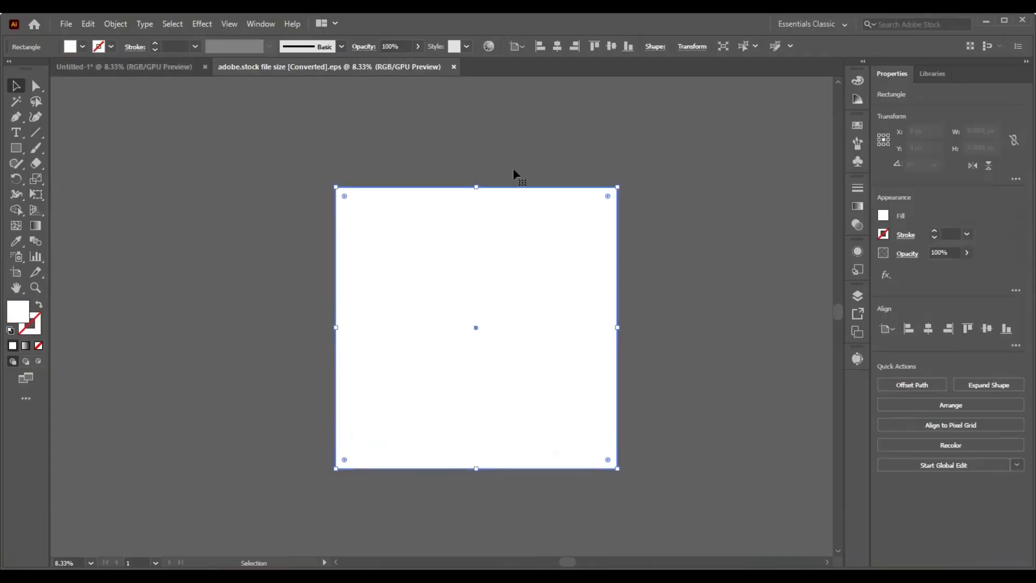
click(21, 272)
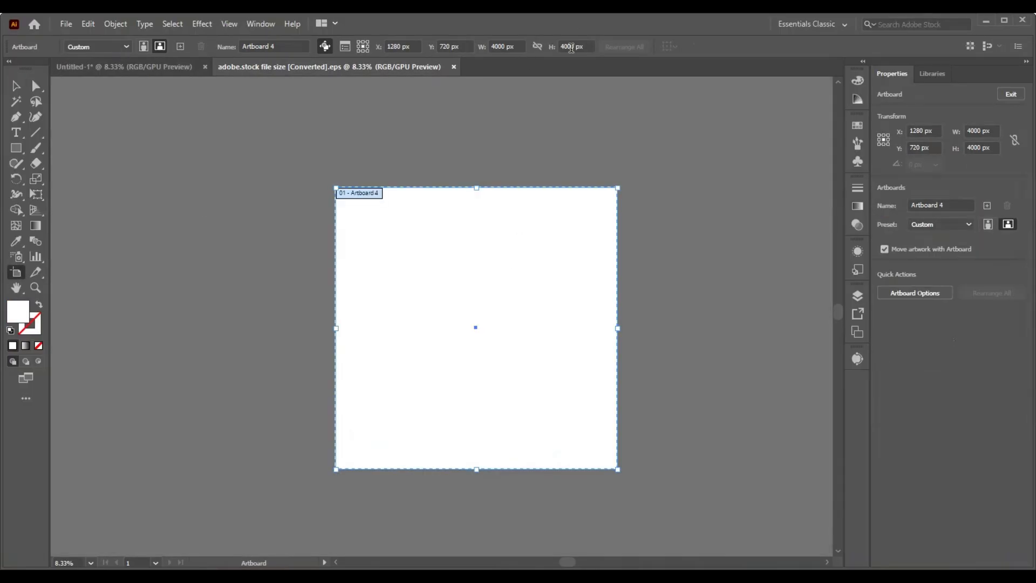
click(16, 86)
click(384, 230)
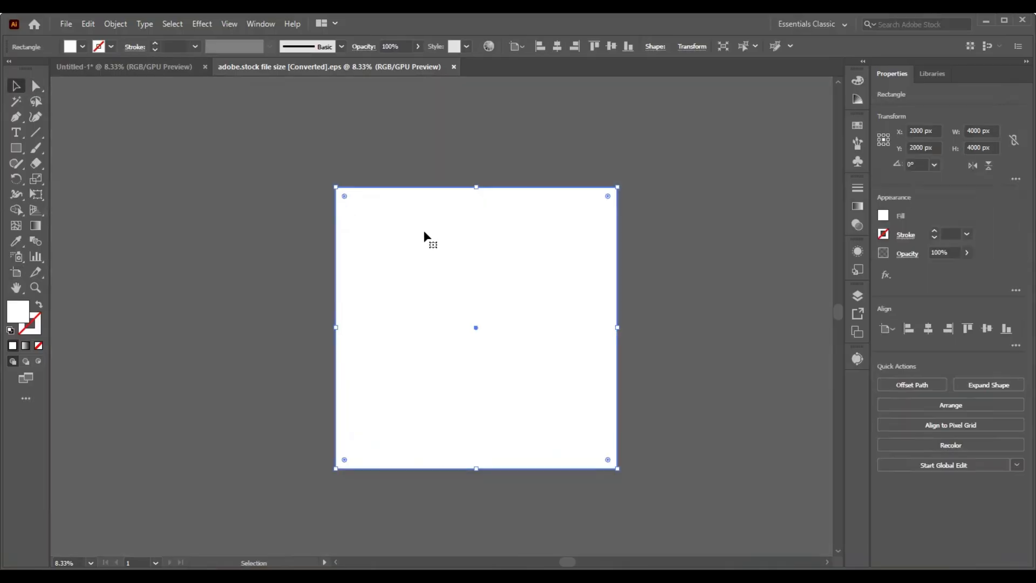
- Return to the Untitled-1 document and check its artboard dimensions
click(161, 65)
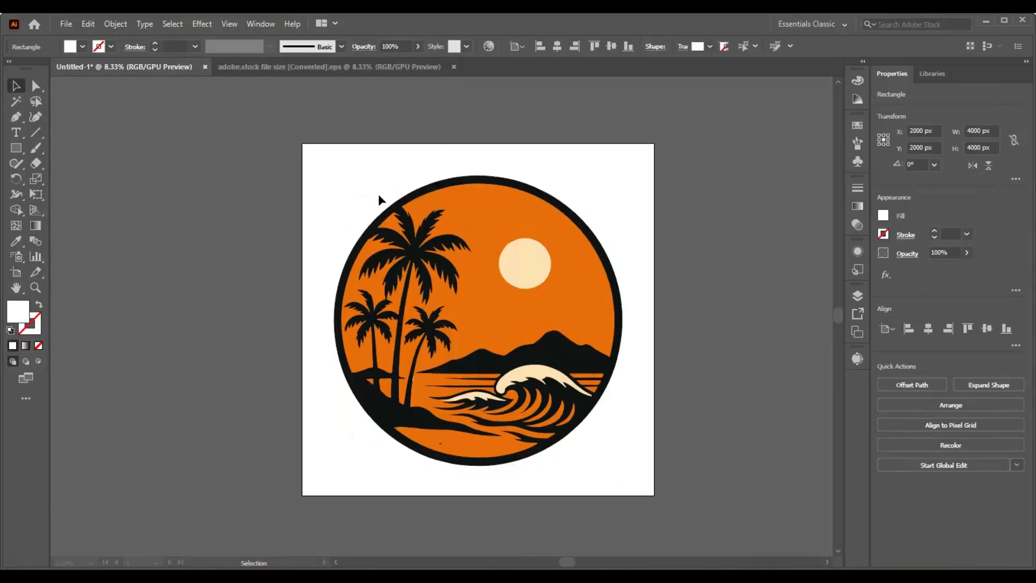
click(16, 148)
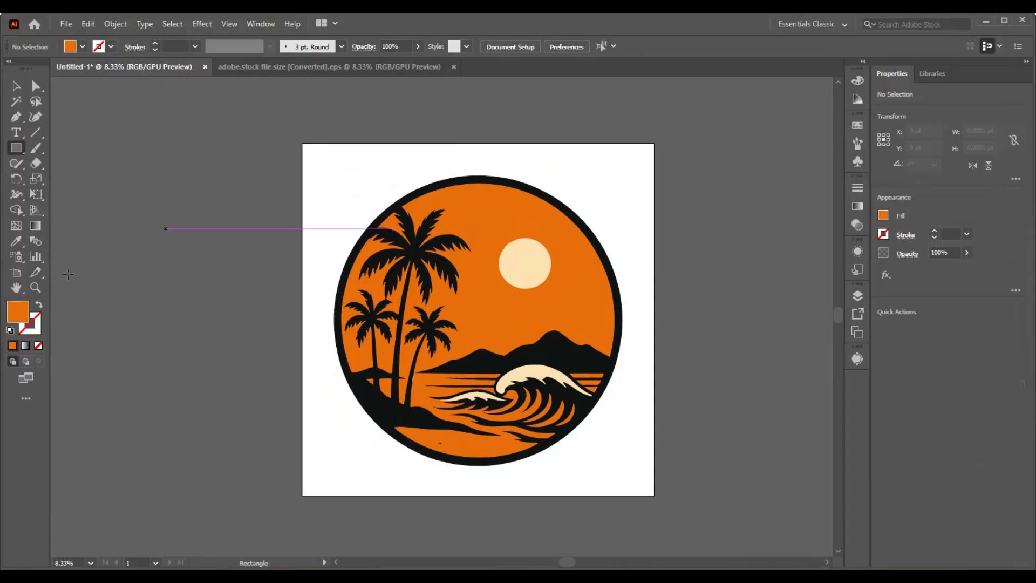
click(15, 277)
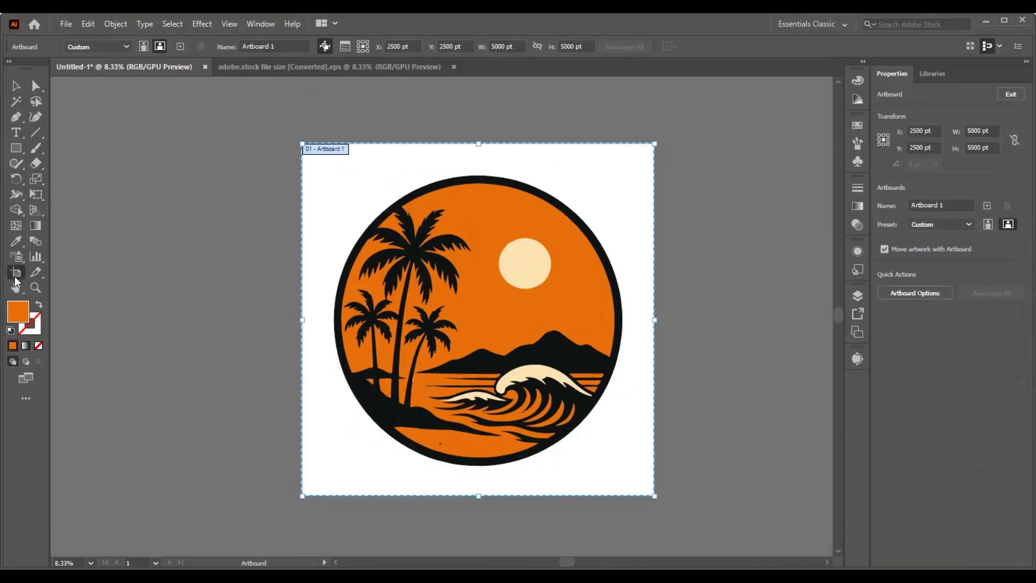
click(17, 86)
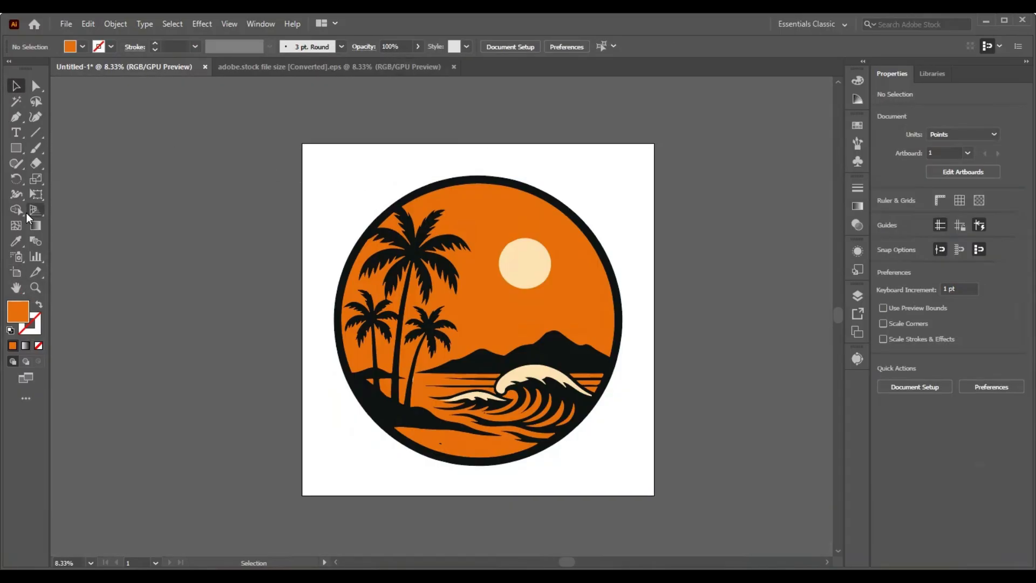
- Create a rectangle 5000 pt wide and 5000 pt high in the sunset document
click(17, 148)
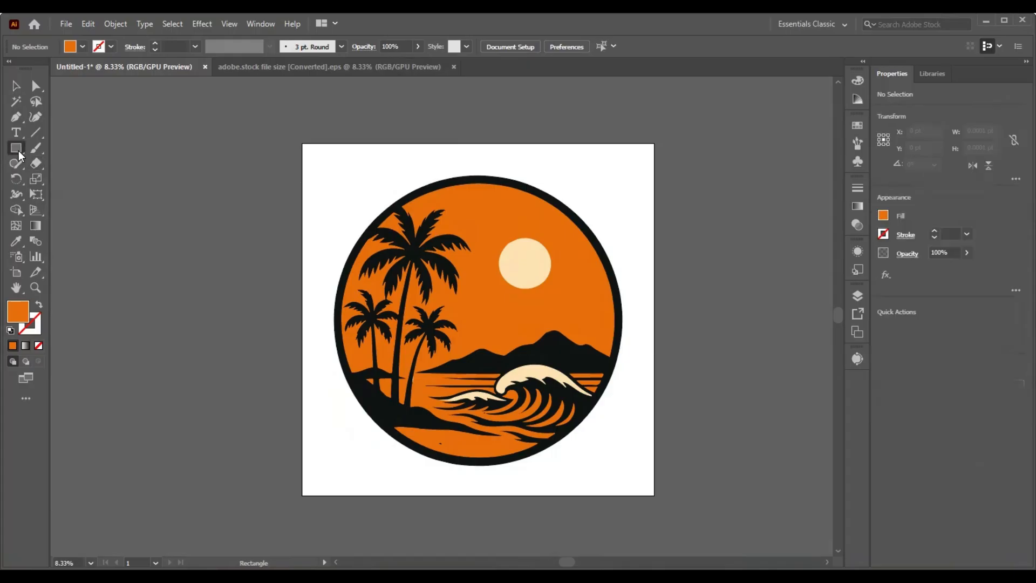
click(348, 176)
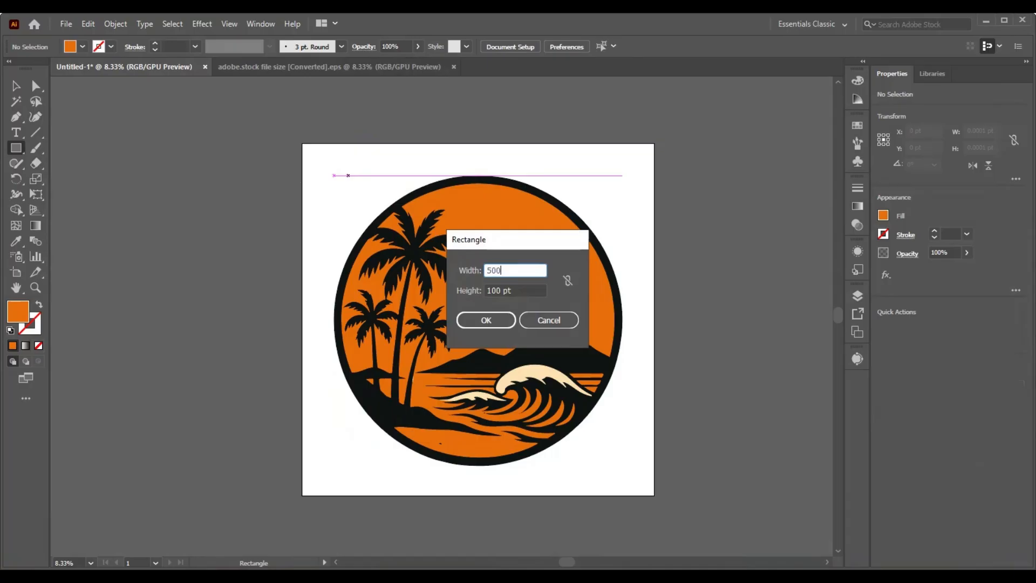
key(Tab)
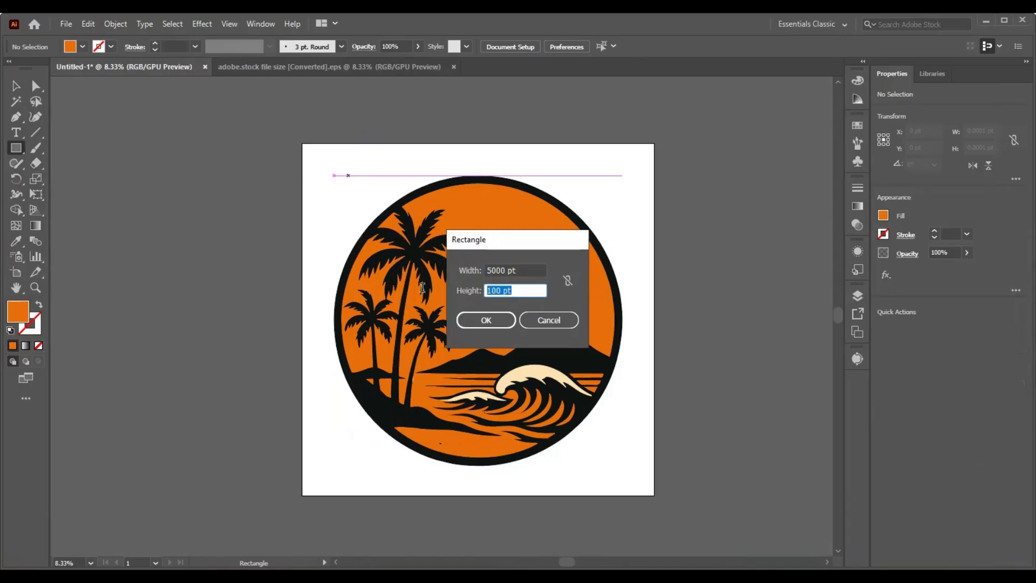
text(5000)
click(474, 327)
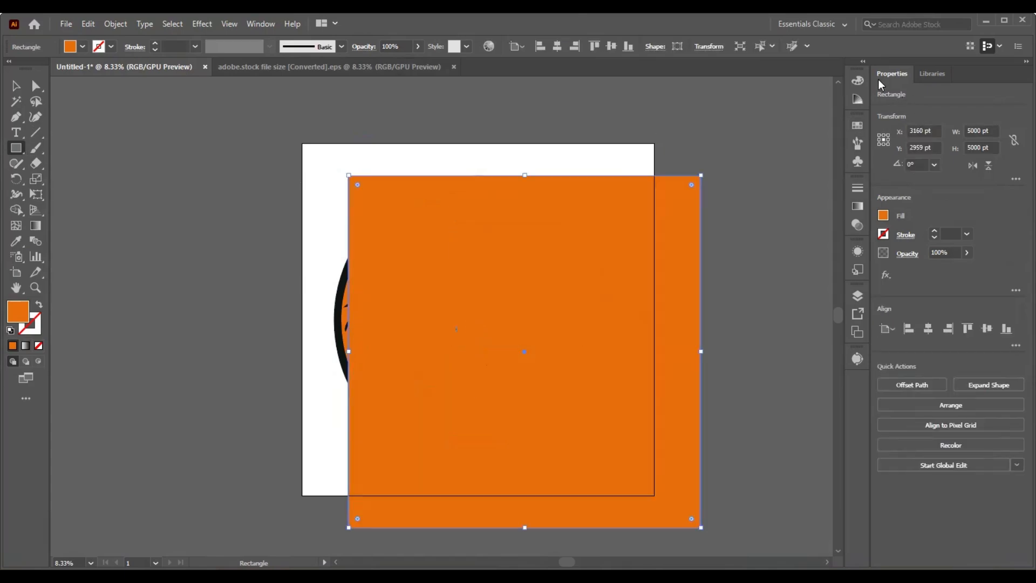
- Fill the new rectangle with white (FFFFFF) and center it horizontally and vertically on the artboard
click(857, 82)
click(713, 95)
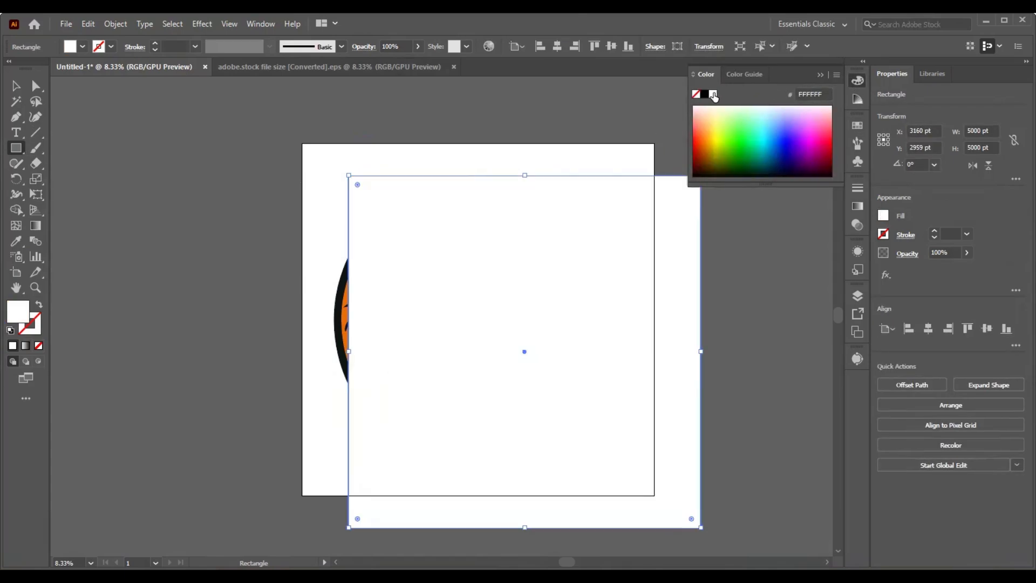
click(858, 82)
click(559, 48)
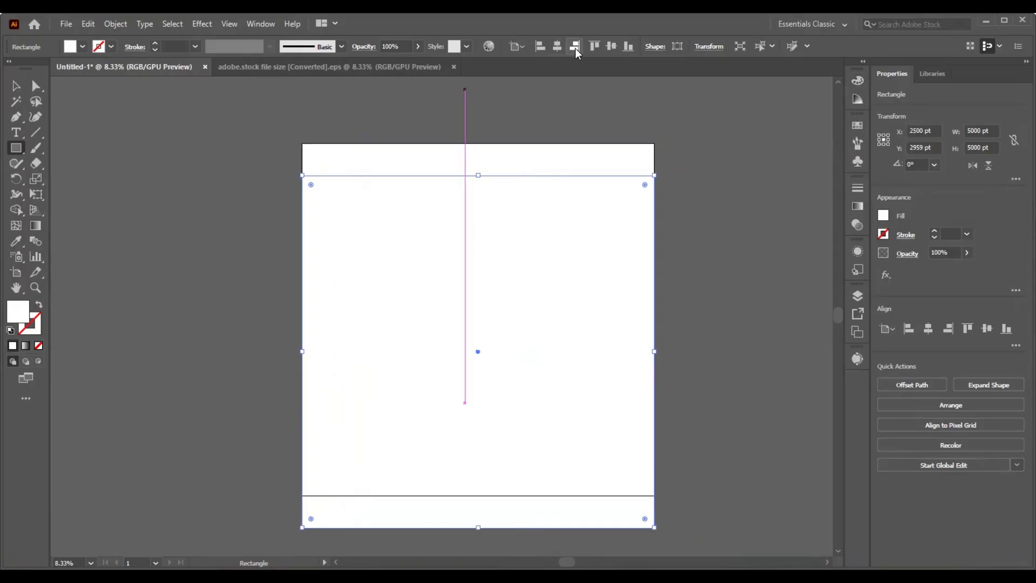
click(611, 47)
- Send the white rectangle to the back, behind the sunset artwork, and deselect it
right_click(522, 244)
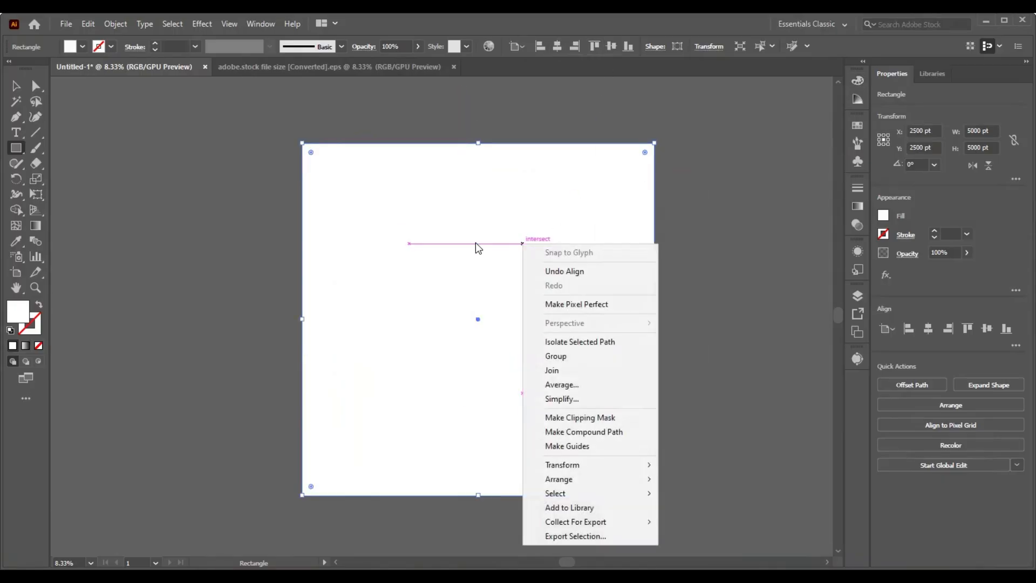
mouse_move(559, 465)
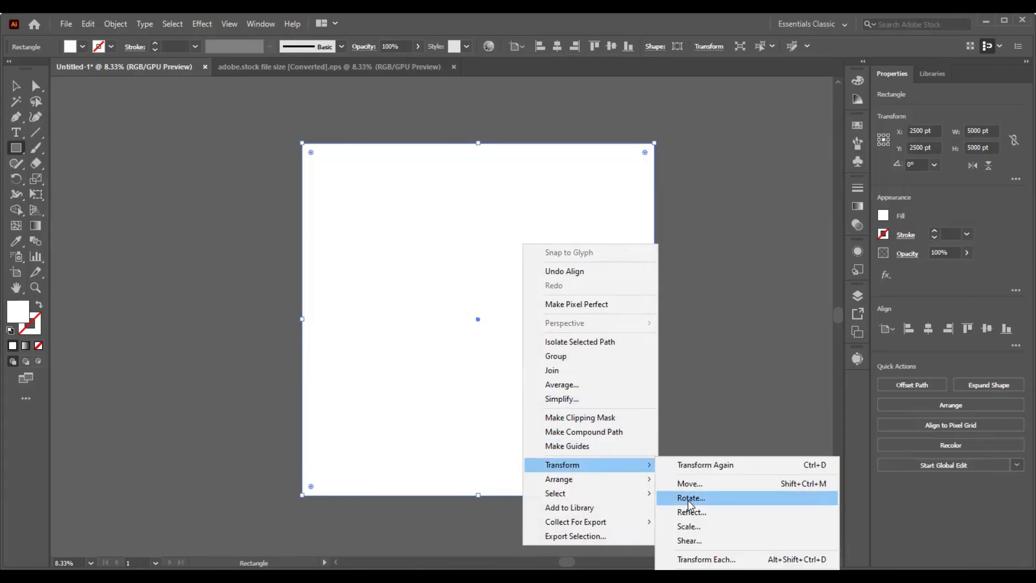
mouse_move(639, 479)
click(704, 523)
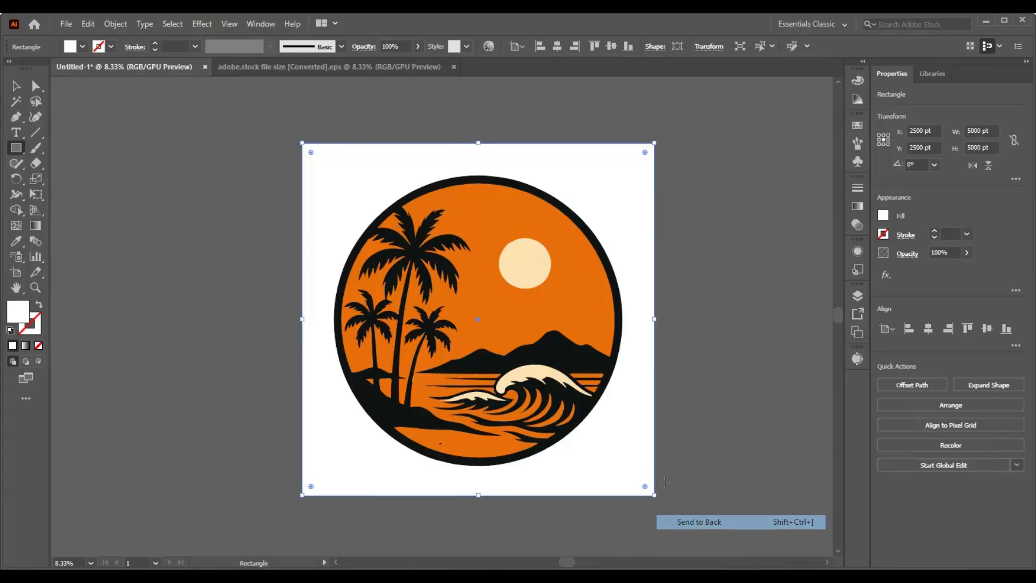
click(16, 86)
click(125, 142)
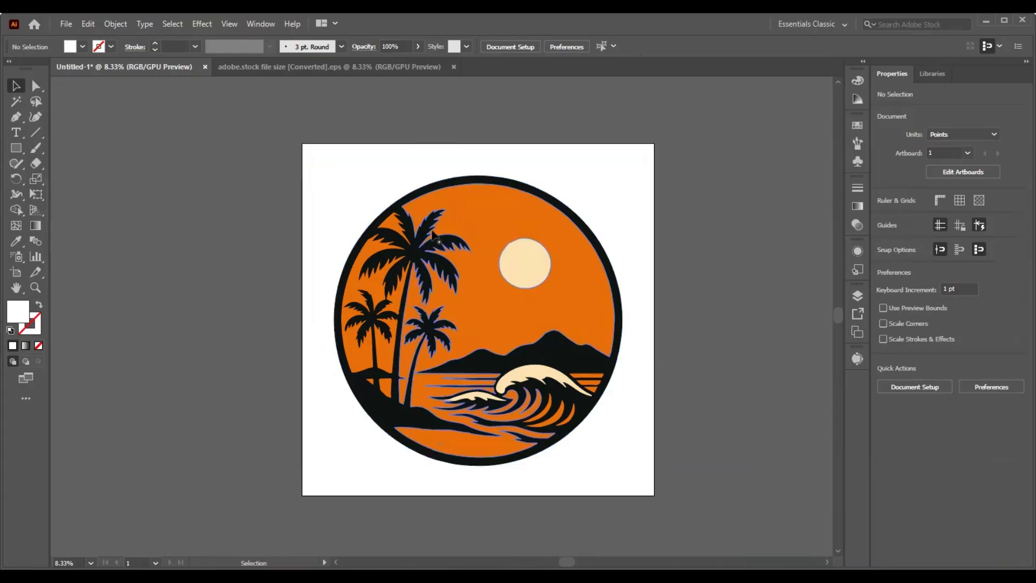
- Select the sun, the black artwork and the orange sky in turn to check them as separate shapes
click(519, 268)
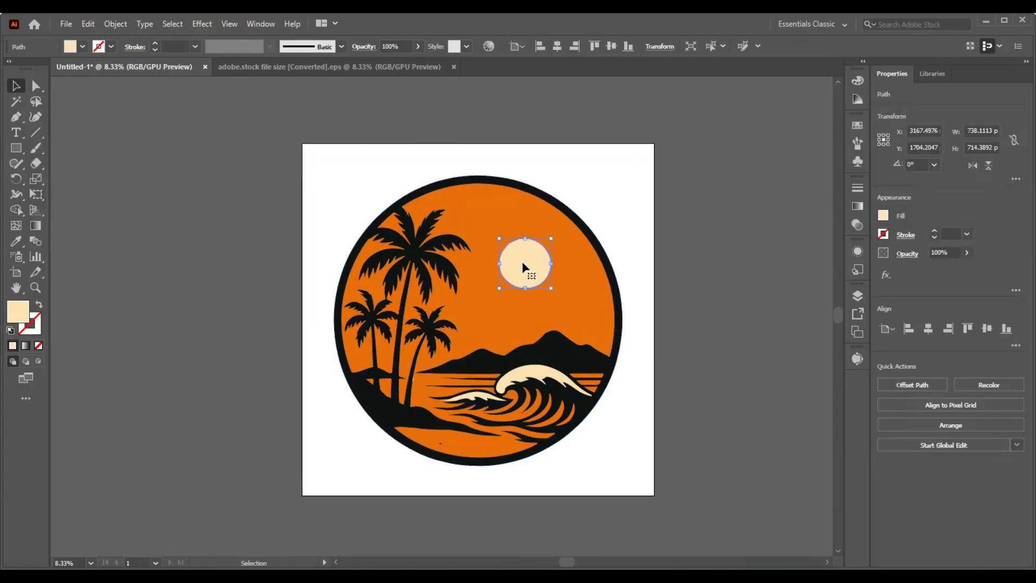
click(584, 357)
click(700, 320)
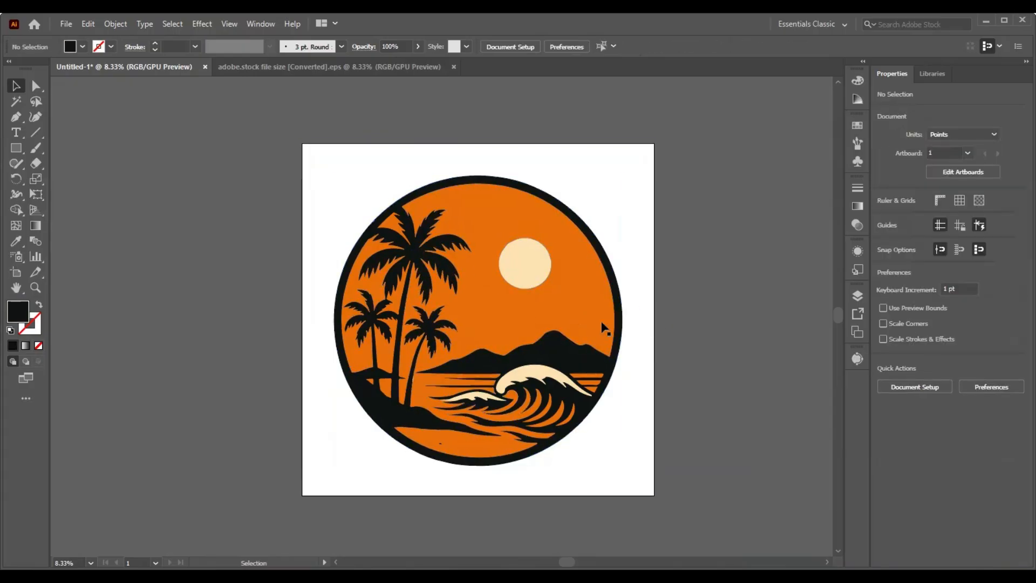
click(528, 277)
click(545, 301)
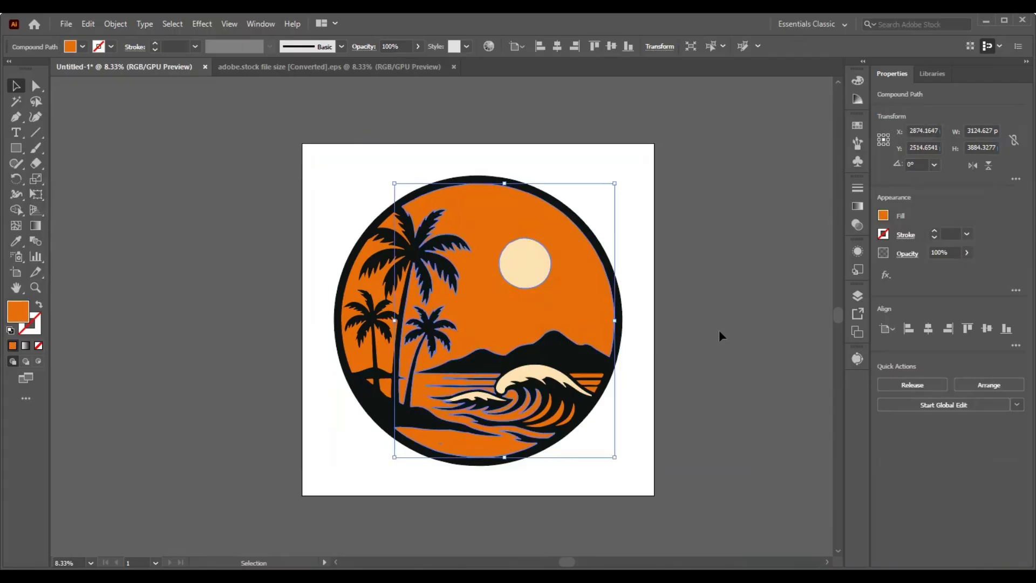
- Lock the white background rectangle and move the artwork group off the left side of the artboard
click(649, 330)
key(ctrl+2)
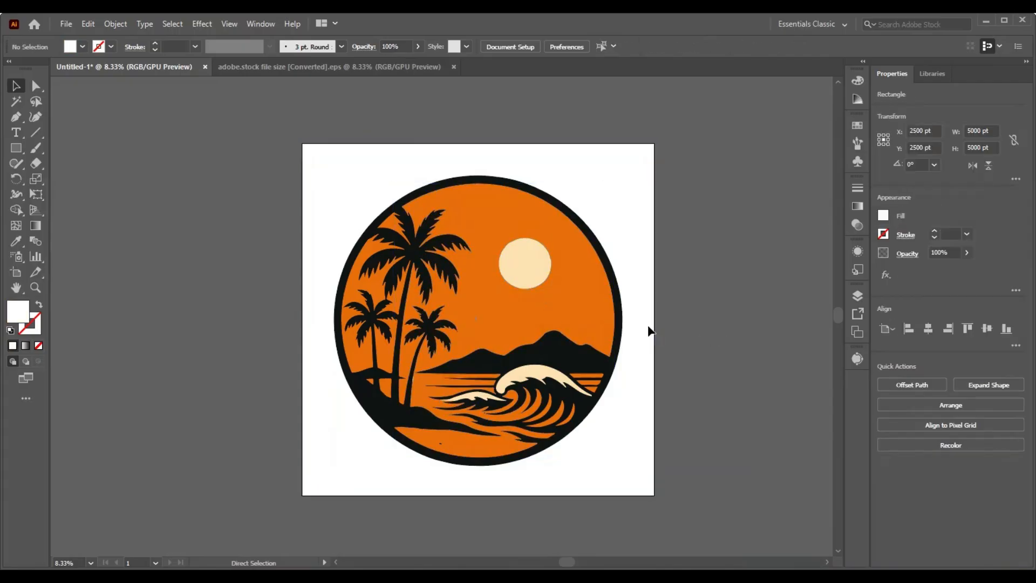
drag(427, 322, 632, 468)
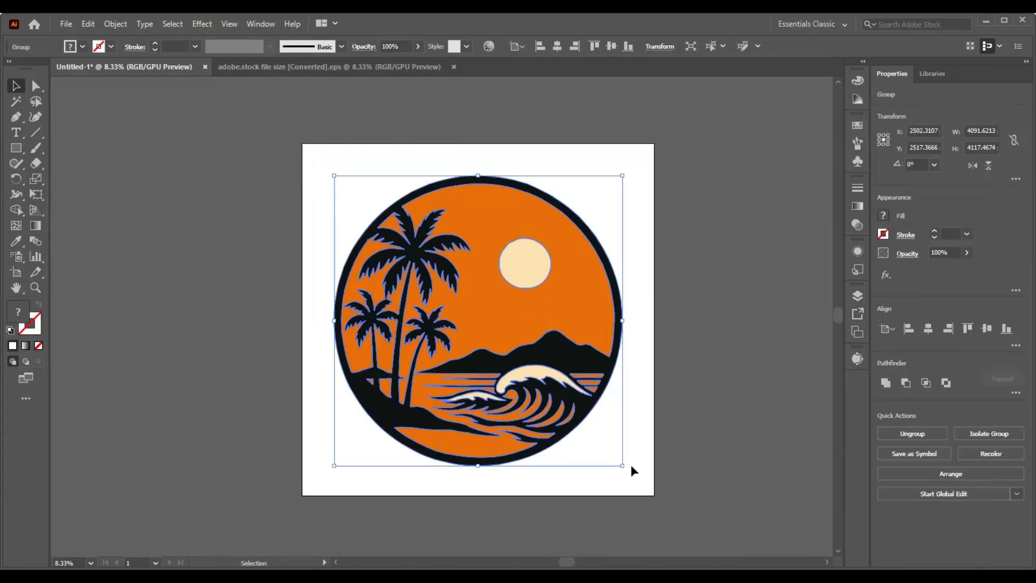
click(626, 463)
drag(555, 410, 248, 378)
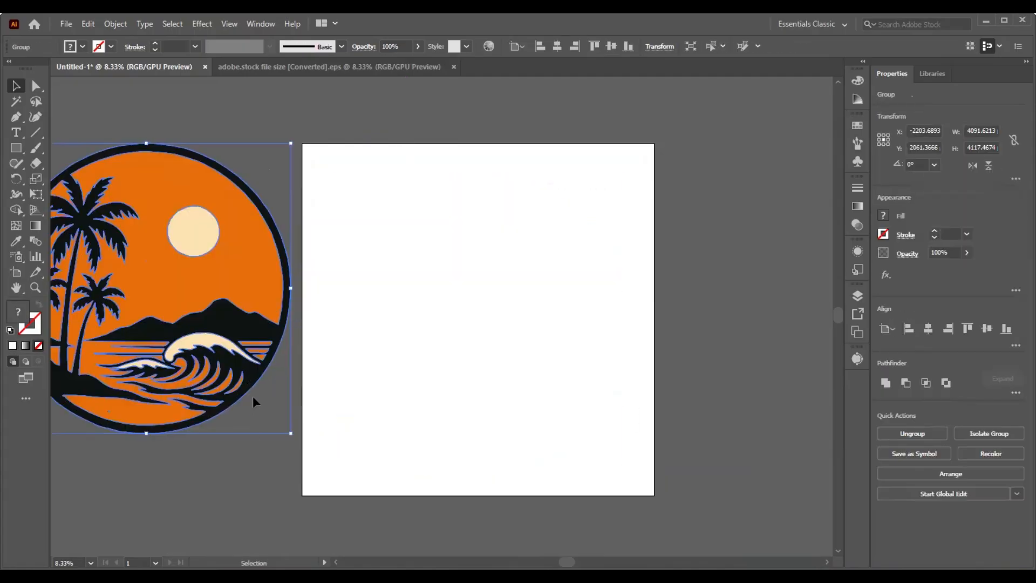
- Undo the artwork move and the background lock, and leave everything deselected
key(ctrl)
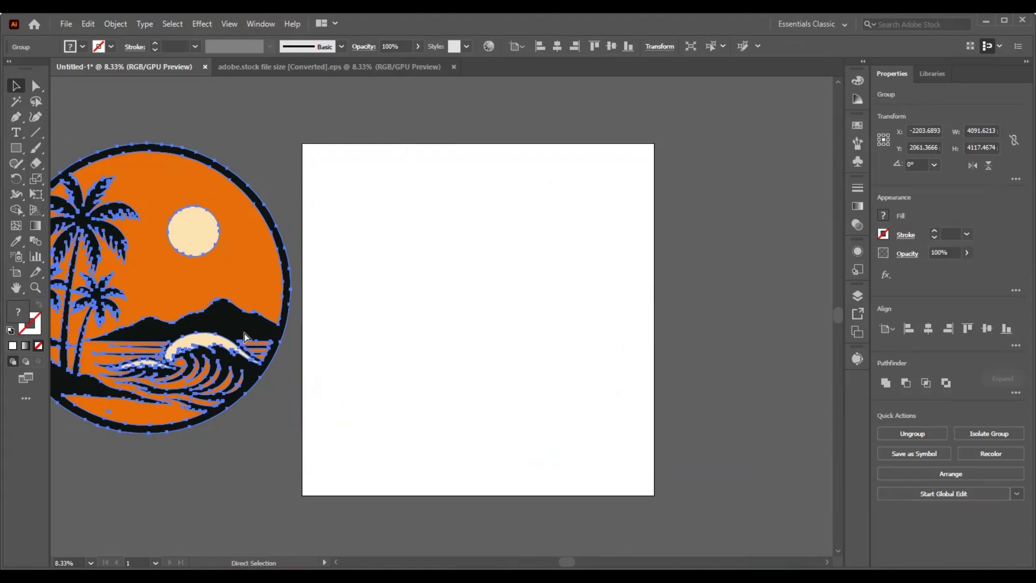
key(ctrl+z)
key(ctrl+z)
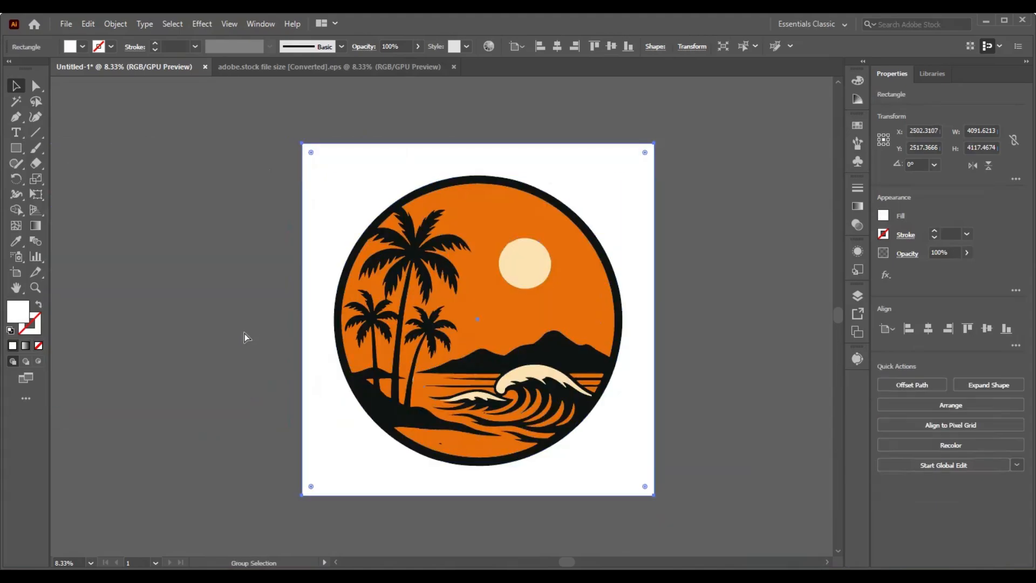
click(242, 330)
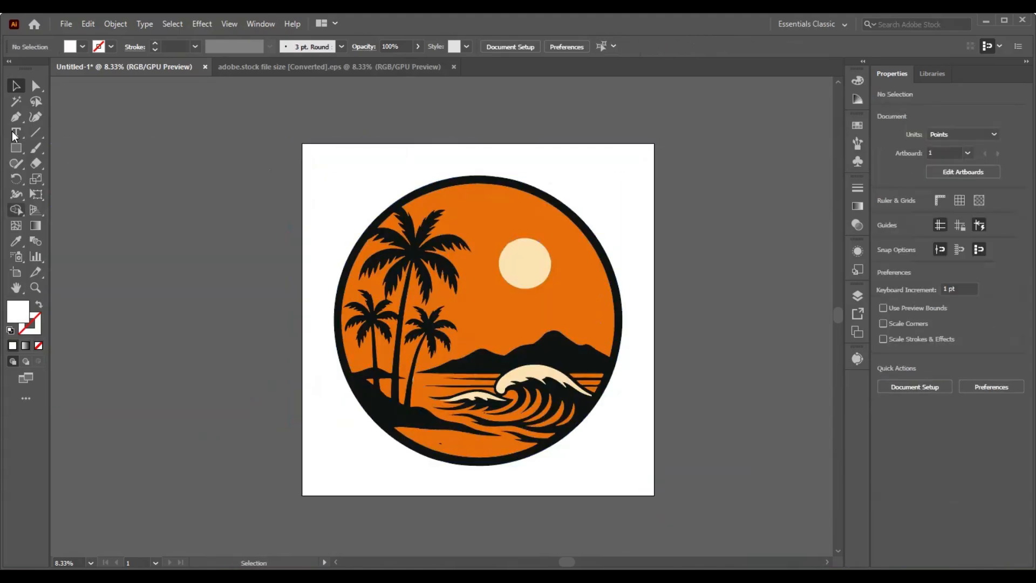
click(413, 243)
click(208, 255)
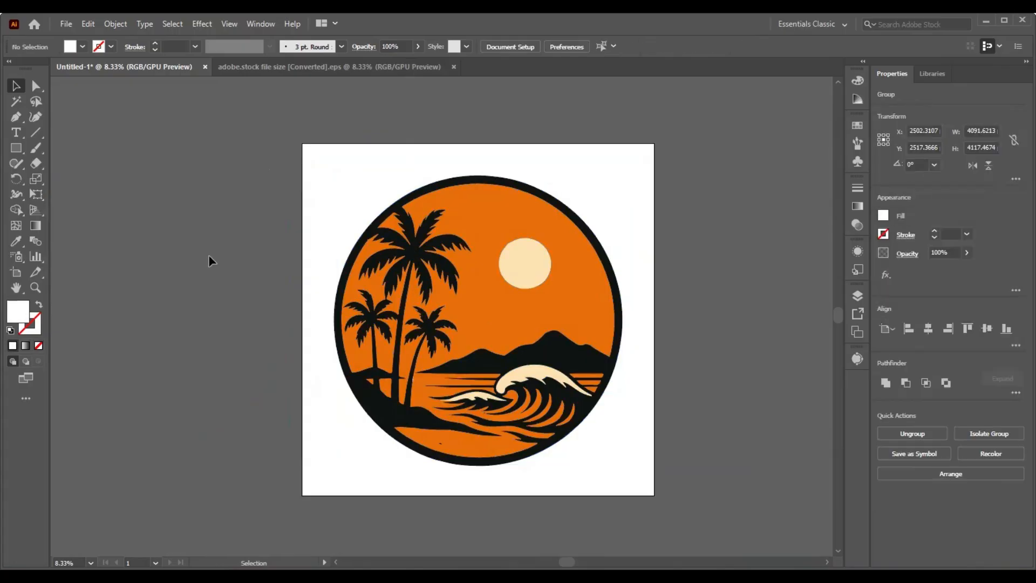
- Save the document as an Illustrator EPS file named 1 in the Rady file folder
click(66, 23)
click(89, 137)
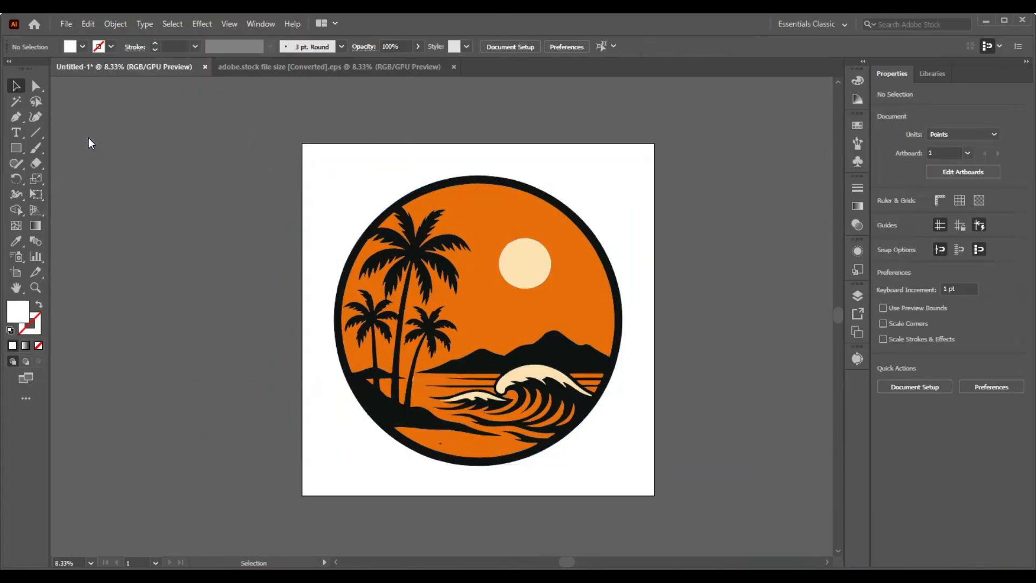
click(180, 277)
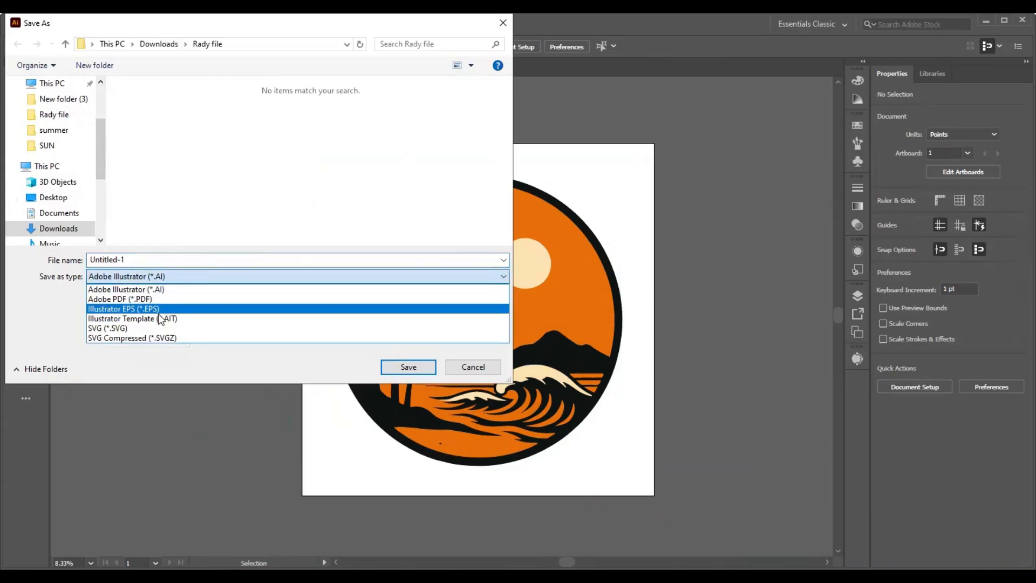
click(168, 308)
click(88, 263)
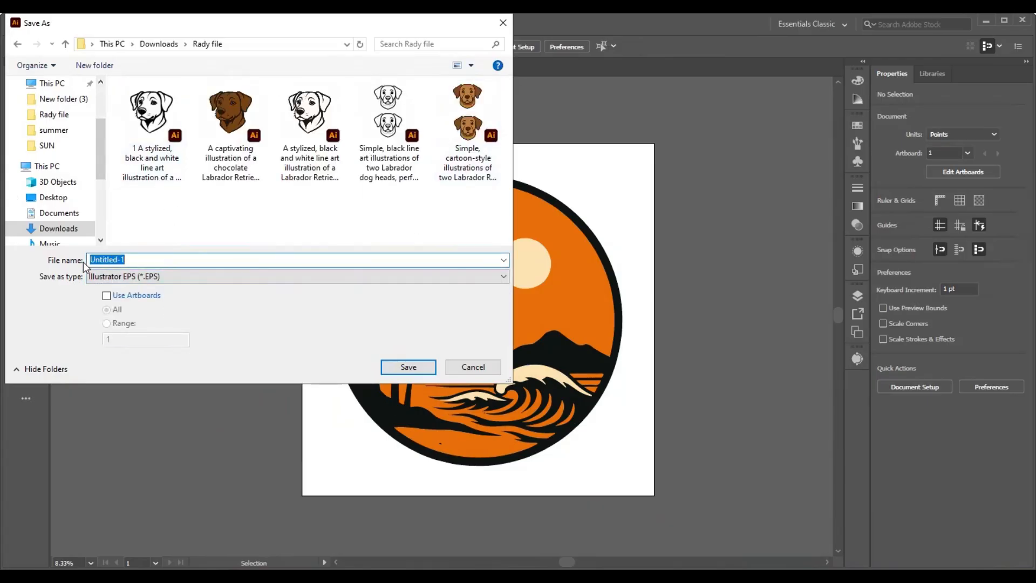
text(1)
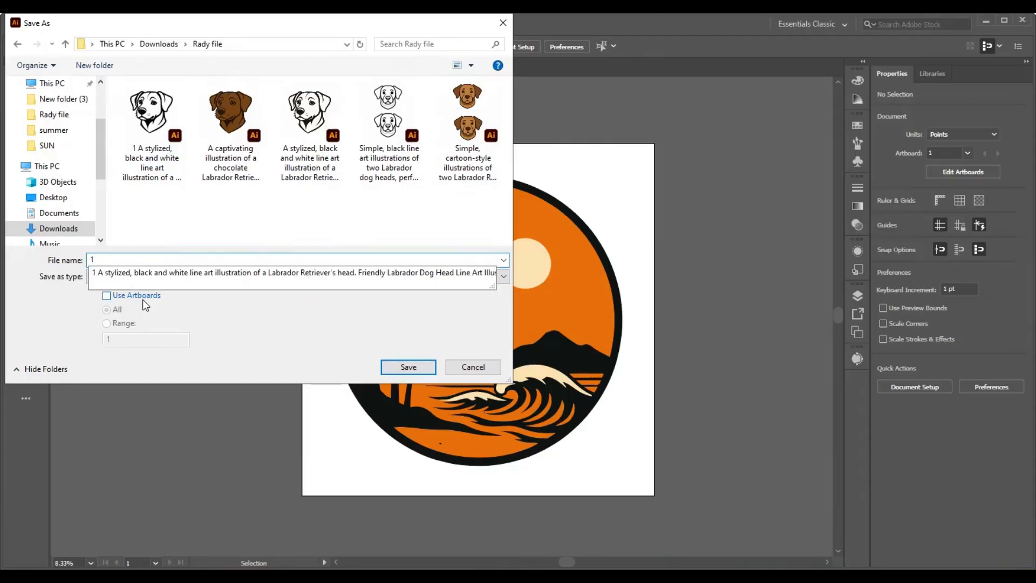
click(310, 339)
click(402, 366)
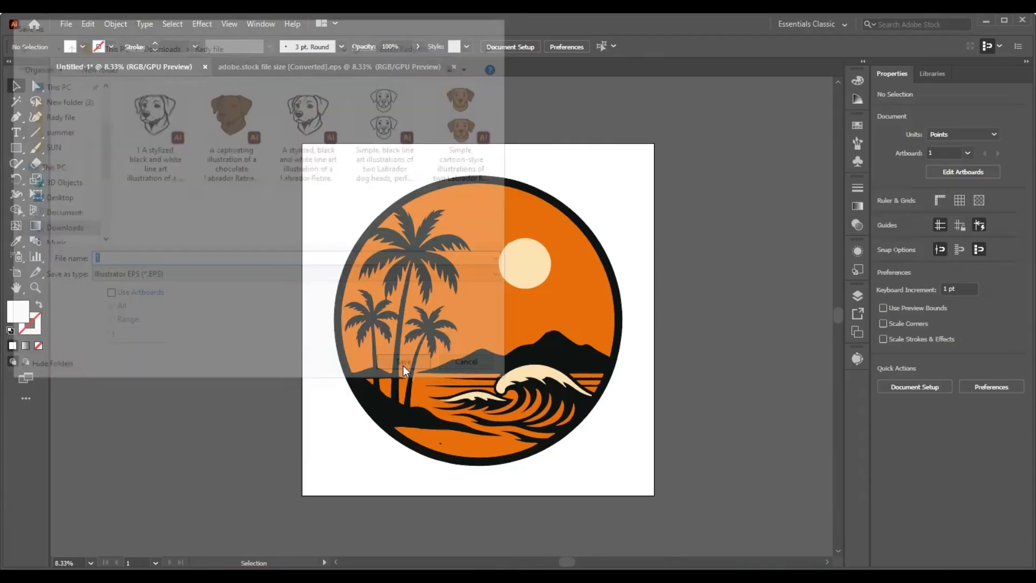
- Set the EPS version to Illustrator 10 EPS and write the file
click(505, 114)
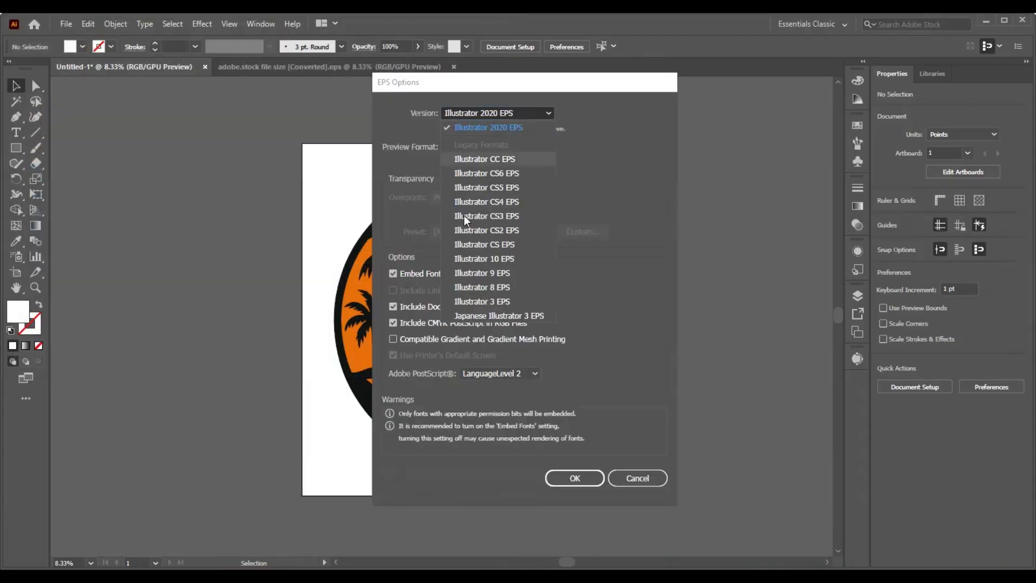
click(489, 259)
click(568, 465)
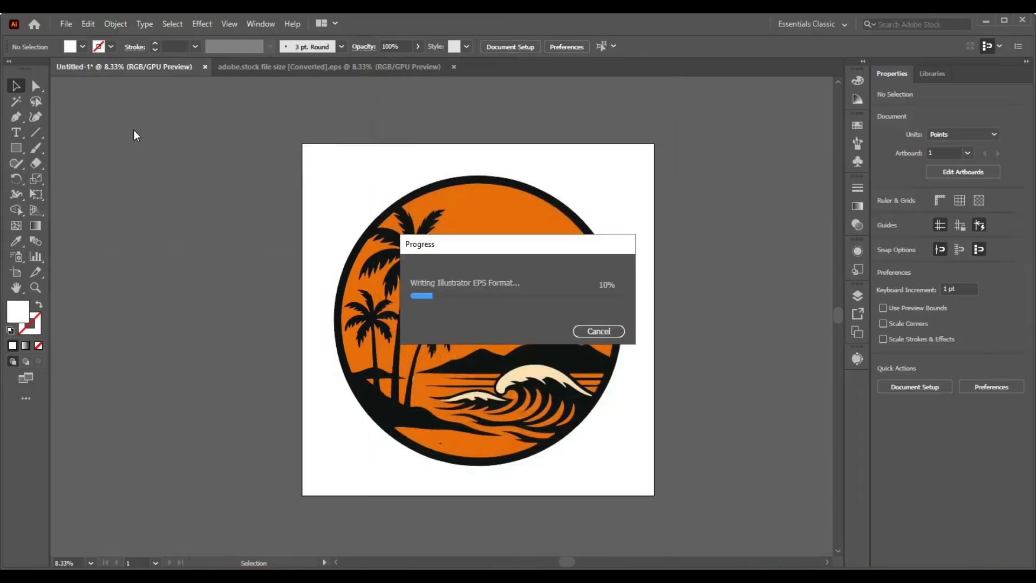
- Export the artwork with Save for Web as a maximum-quality 5000 × 5000 px JPEG, fitting its preview on screen
click(65, 24)
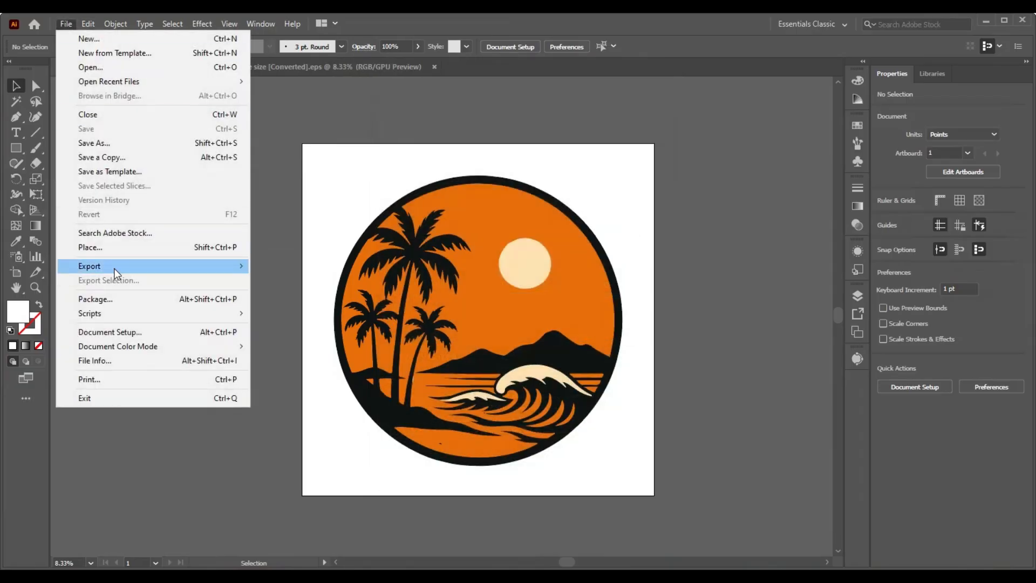
mouse_move(123, 268)
click(291, 296)
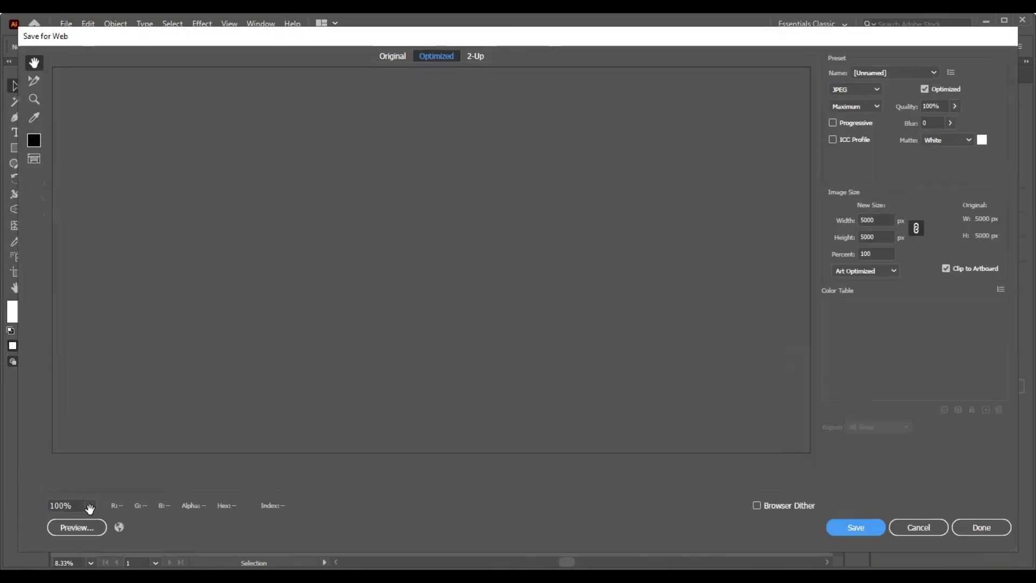
click(91, 507)
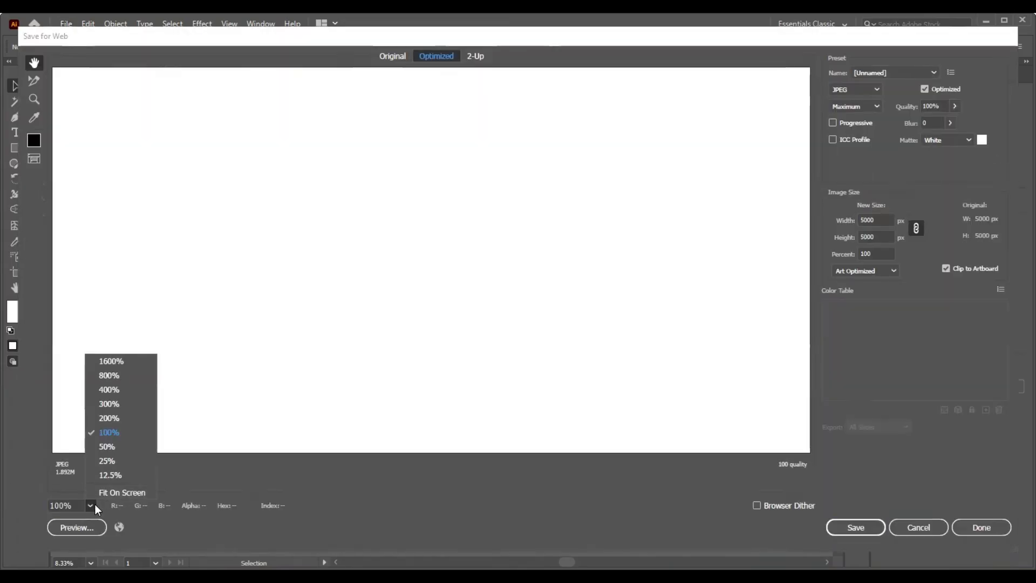
click(101, 492)
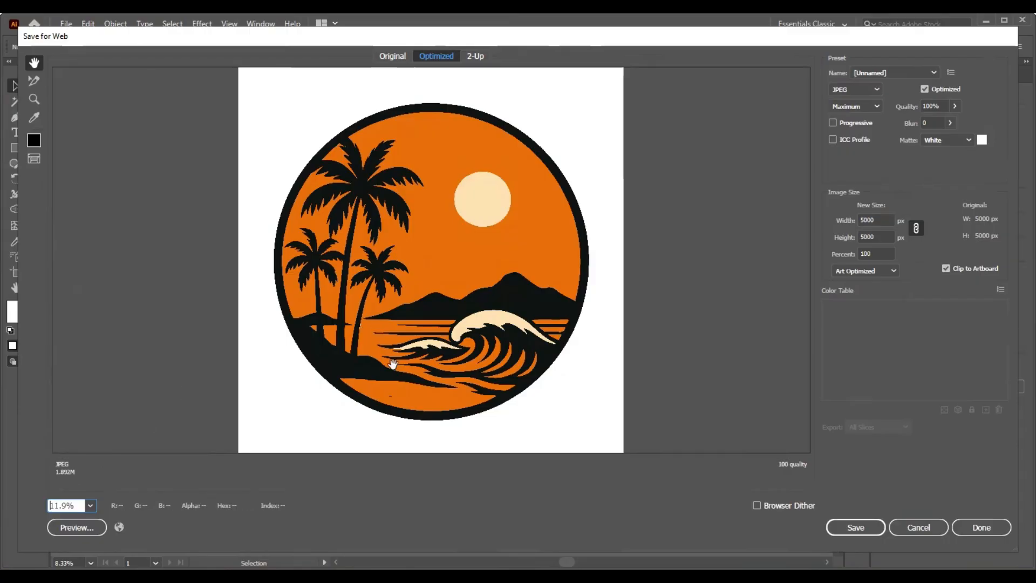
click(832, 529)
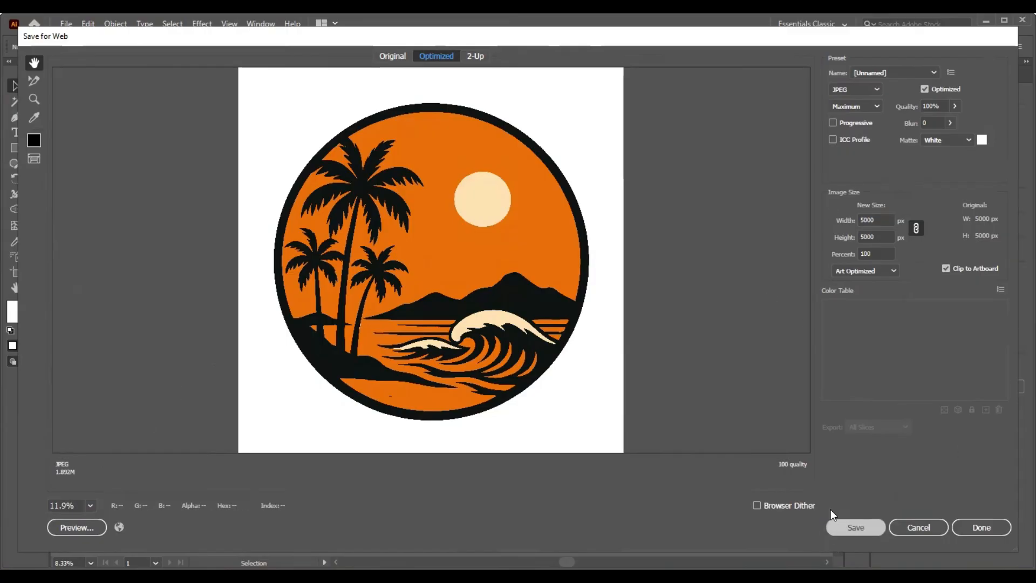
click(429, 339)
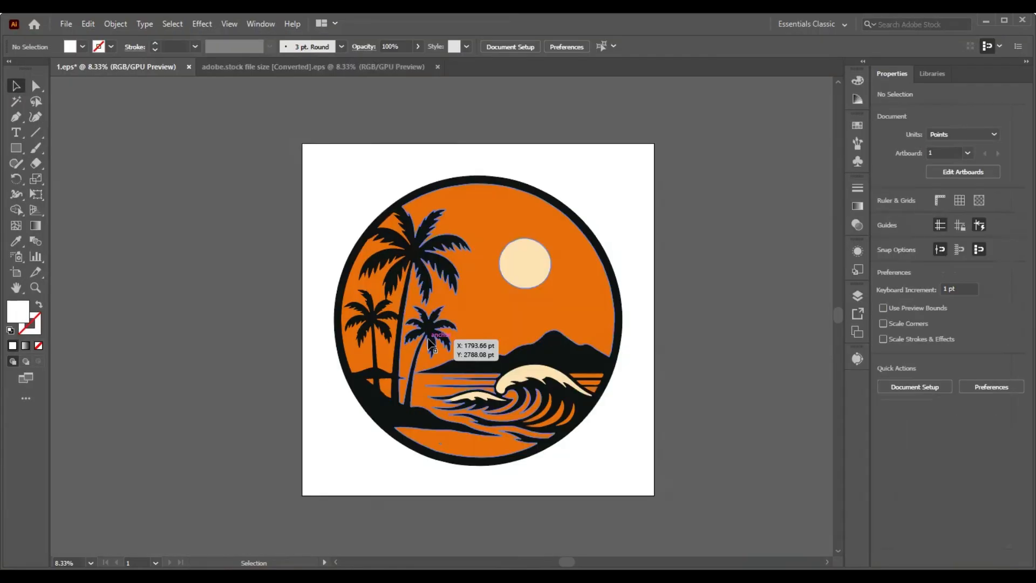
- Examine the palm trunks, beach and waves up close for stray specks and gaps between the traced shapes
scroll(411, 386, up, 10)
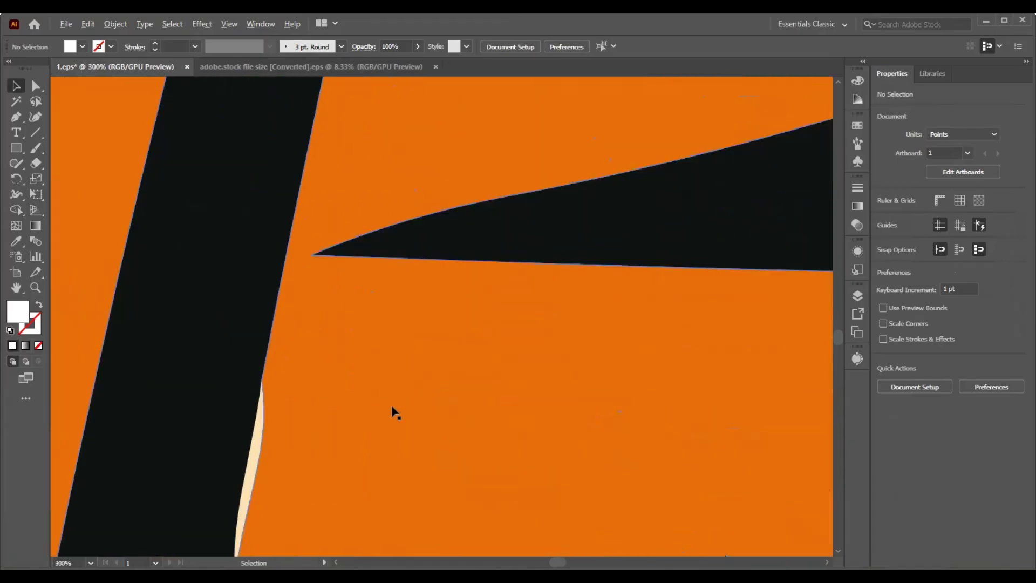
scroll(334, 330, down, 8)
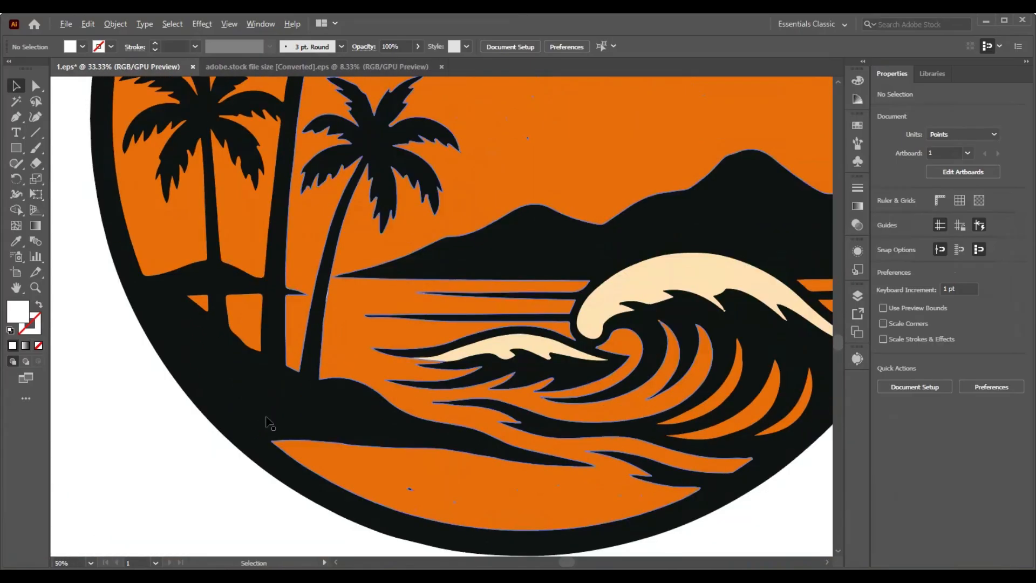
click(296, 378)
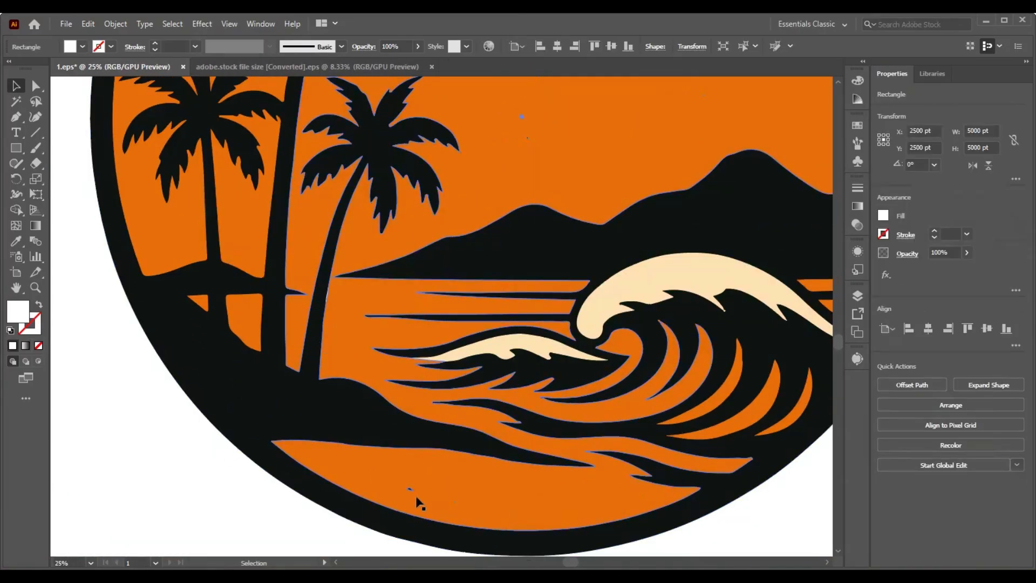
scroll(537, 195, up, 1)
scroll(451, 277, down, 3)
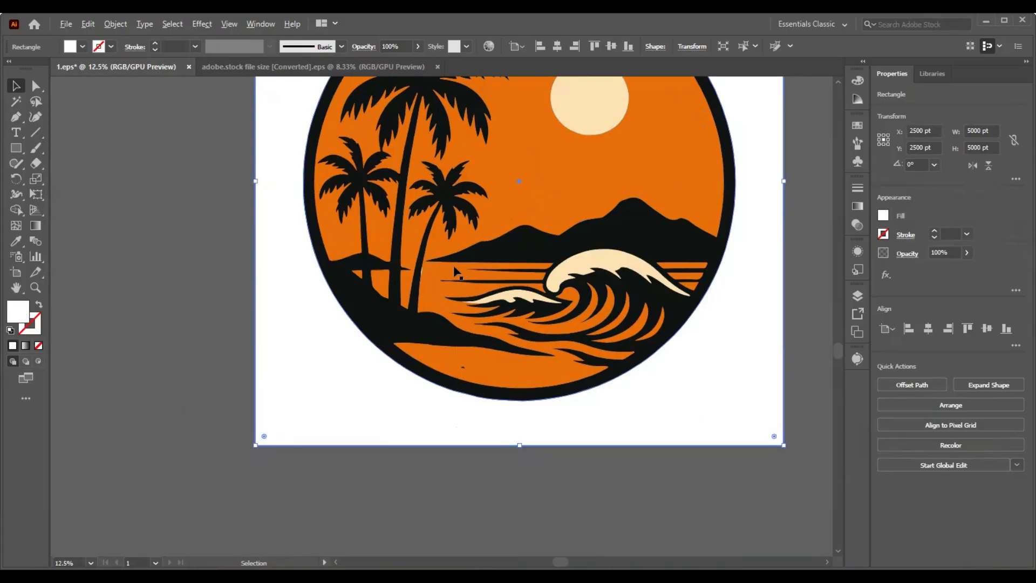
scroll(452, 279, up, 6)
scroll(495, 360, down, 3)
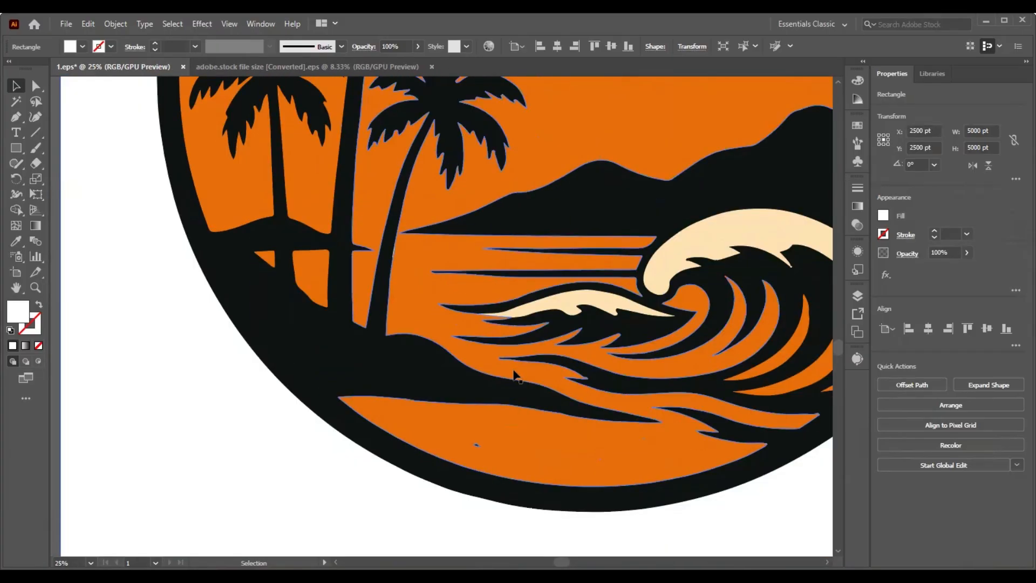
scroll(492, 417, up, 2)
- Try to merge the small black speck on the orange beach with Shape Builder, and undo the merge
click(394, 363)
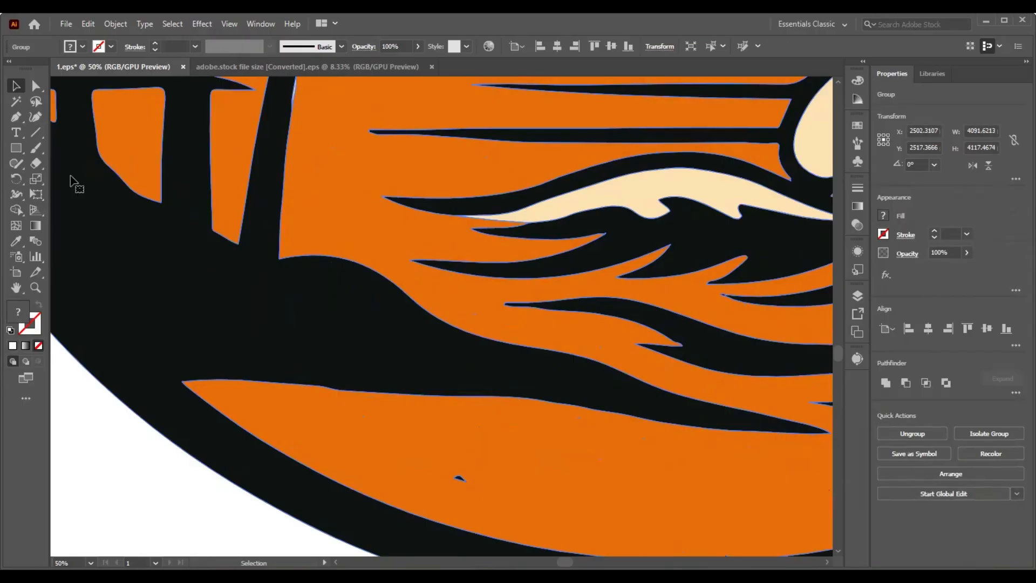
click(17, 213)
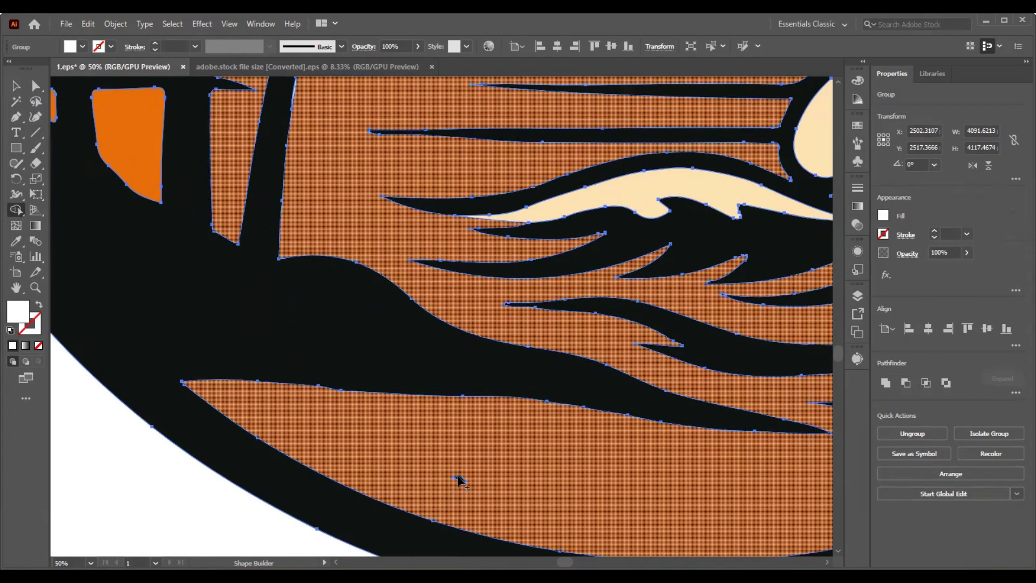
mouse_move(458, 481)
mouse_down()
mouse_move(462, 492)
mouse_move(459, 484)
mouse_up()
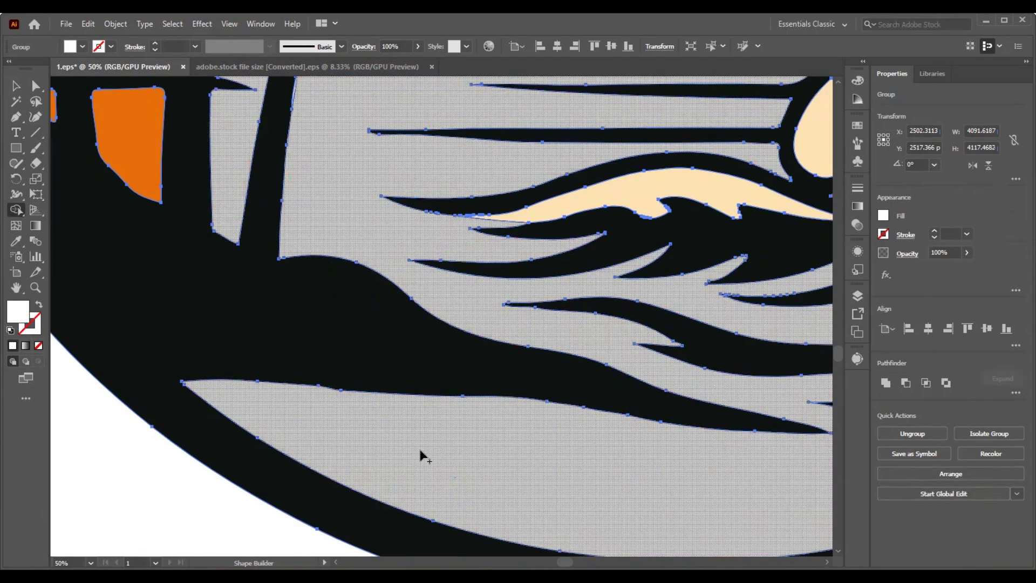
key(ctrl+z)
scroll(74, 133, up, 1)
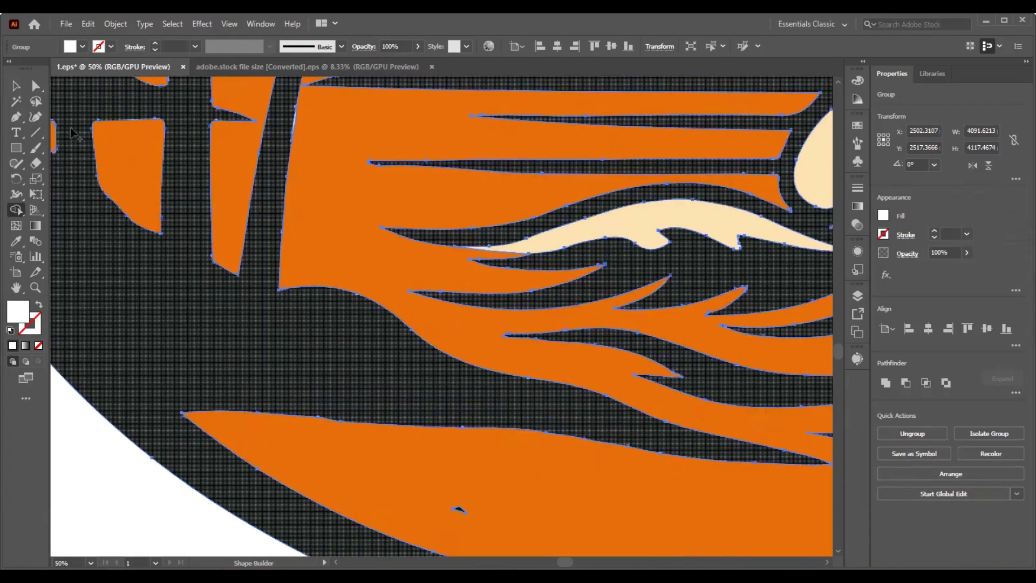
- Remove the small black speck from the orange beach by deleting the anchor points of its black and orange paths
drag(17, 117, 54, 146)
scroll(491, 494, up, 4)
scroll(394, 465, down, 6)
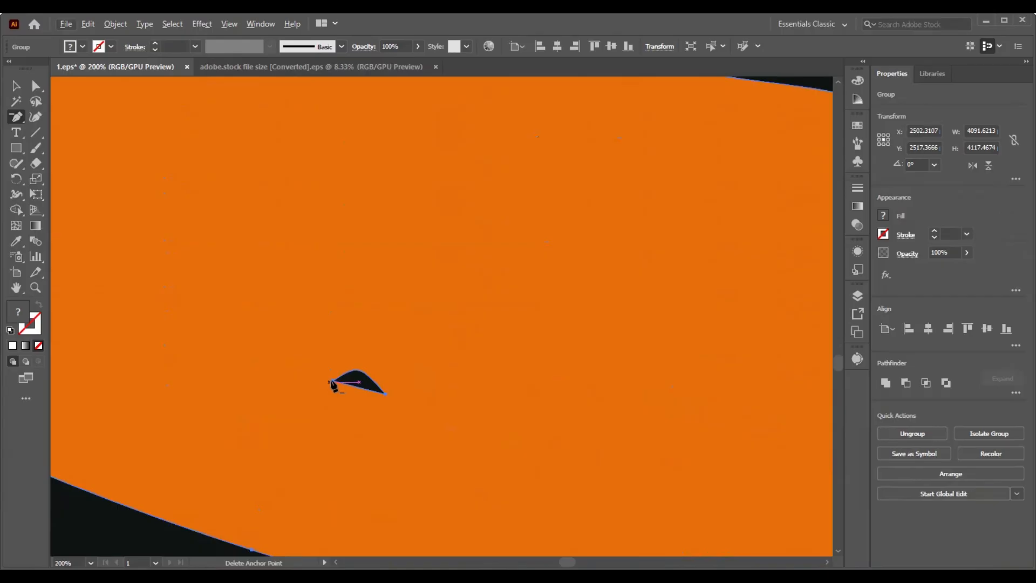
click(332, 381)
click(385, 394)
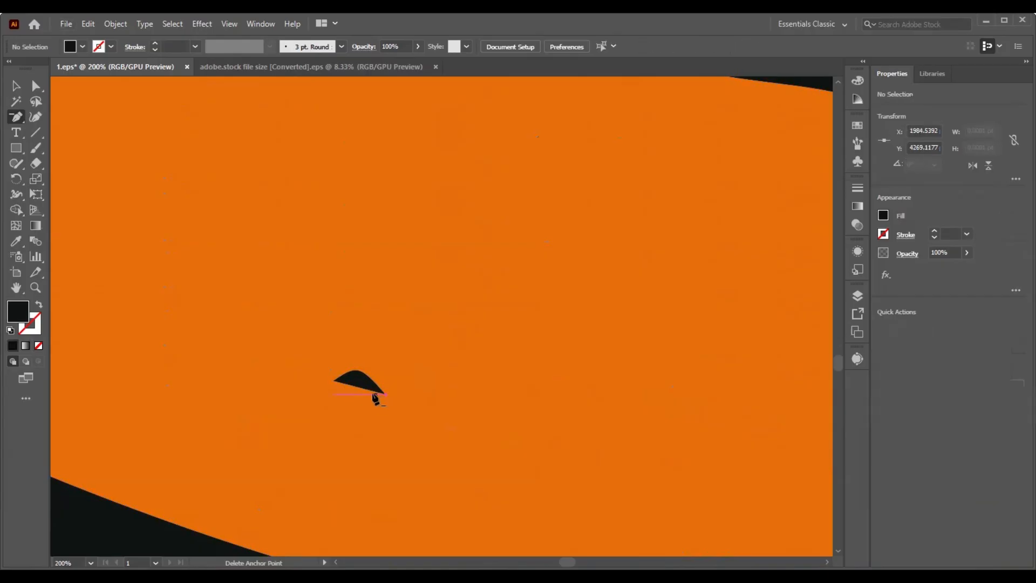
click(385, 394)
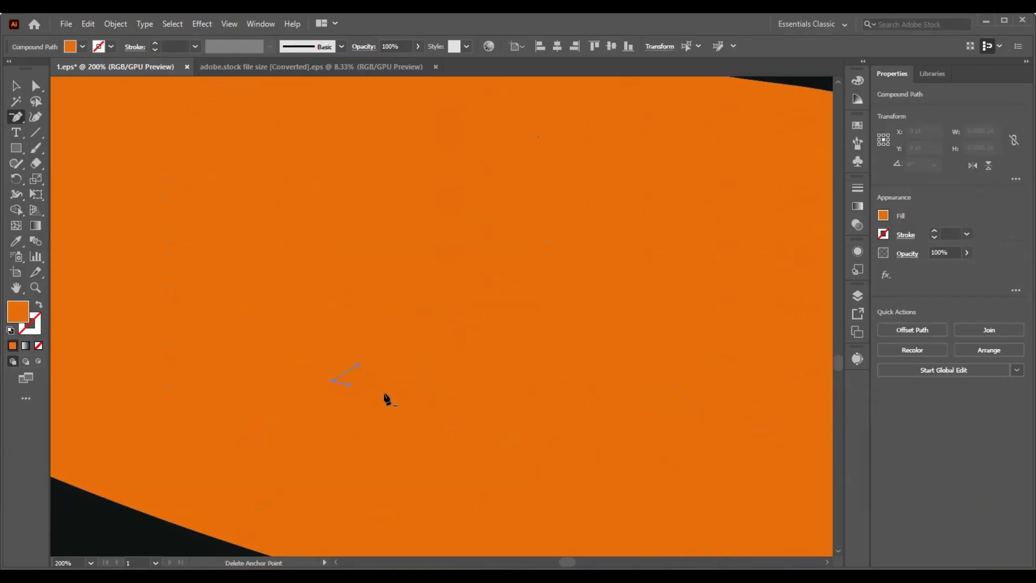
click(334, 381)
scroll(200, 380, down, 6)
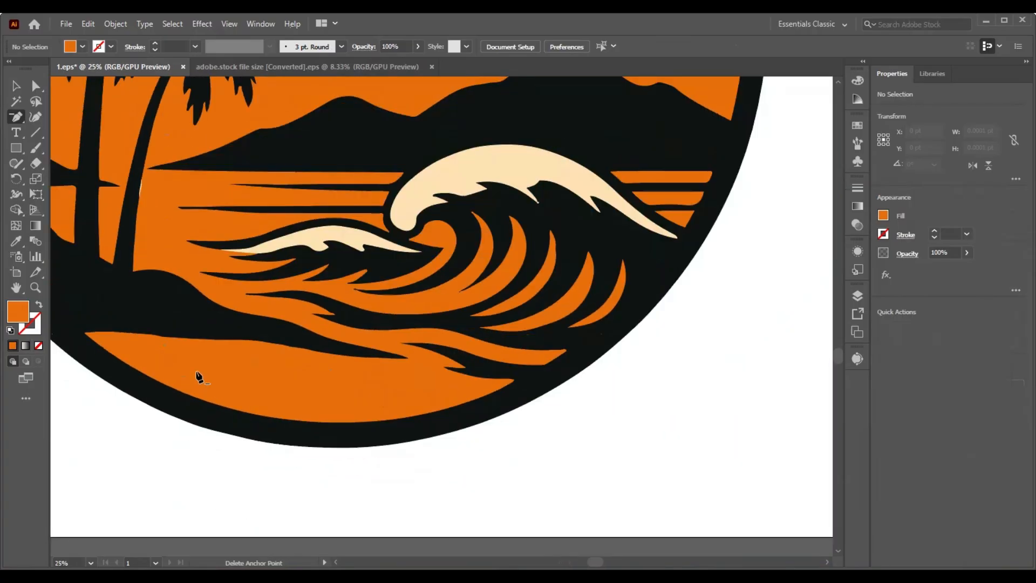
- Lock the white 5000 × 5000 pt background rectangle behind the circular beach artwork
scroll(455, 363, up, 2)
scroll(433, 311, up, 8)
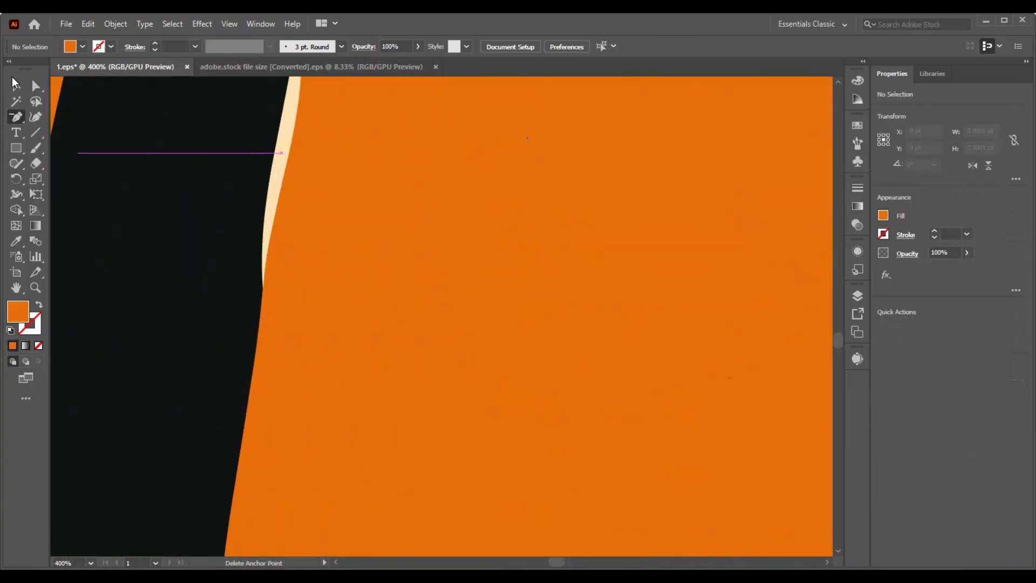
click(16, 84)
click(286, 152)
scroll(293, 188, up, 1)
scroll(284, 198, down, 4)
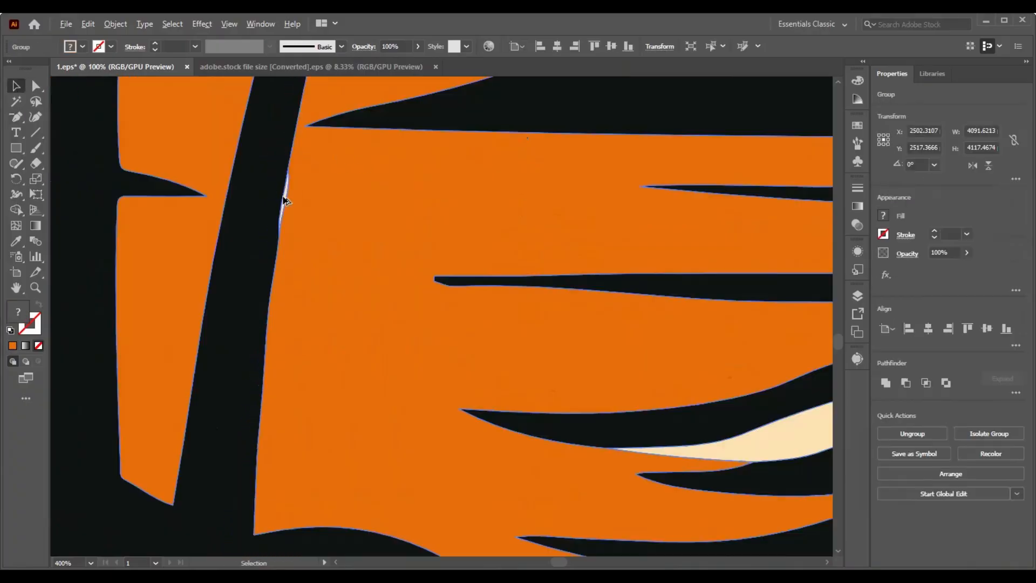
scroll(286, 208, down, 6)
click(561, 373)
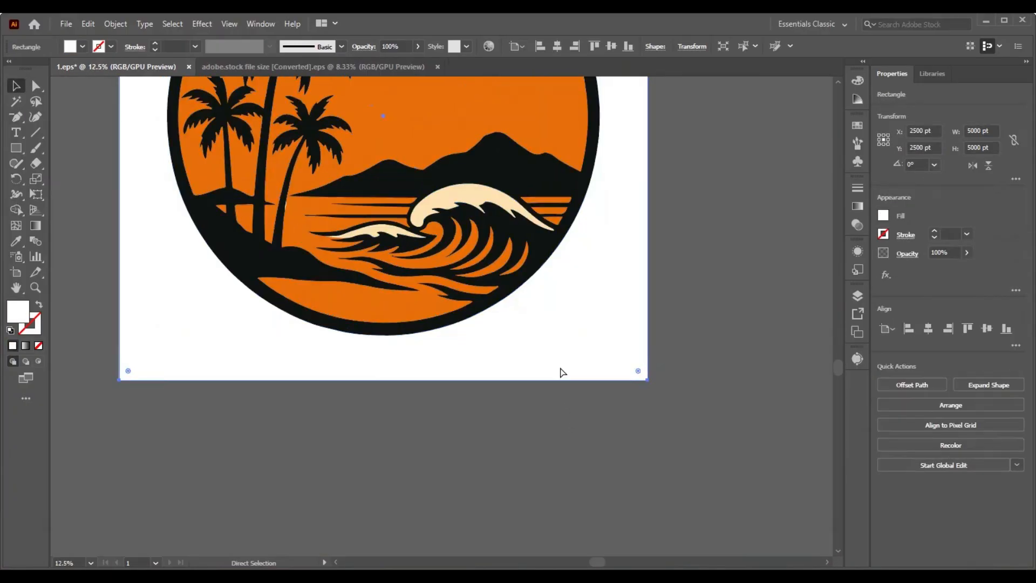
key(ctrl+2)
- Ungroup the circular beach artwork
scroll(294, 294, up, 3)
right_click(287, 291)
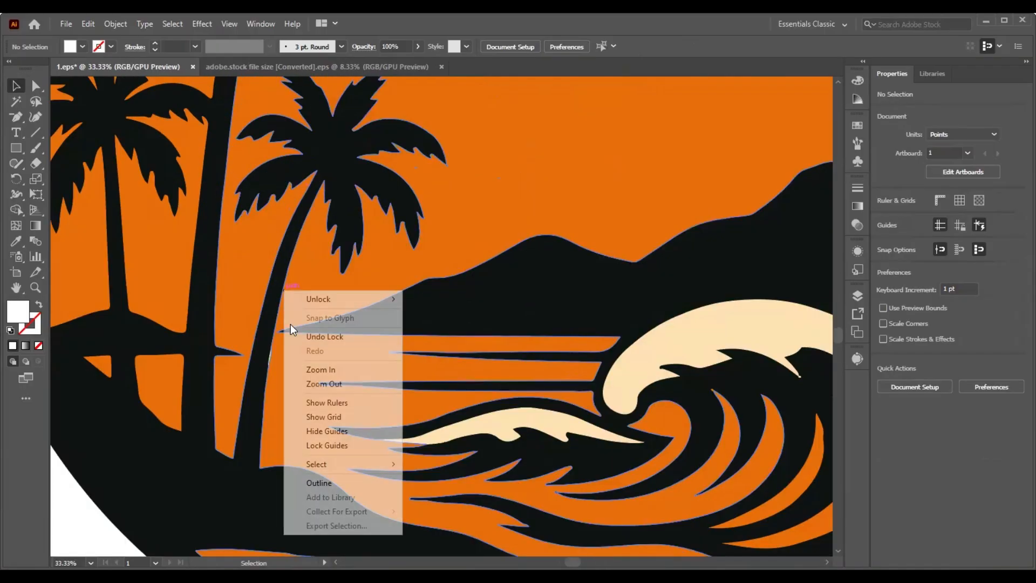
click(303, 295)
right_click(304, 296)
click(335, 422)
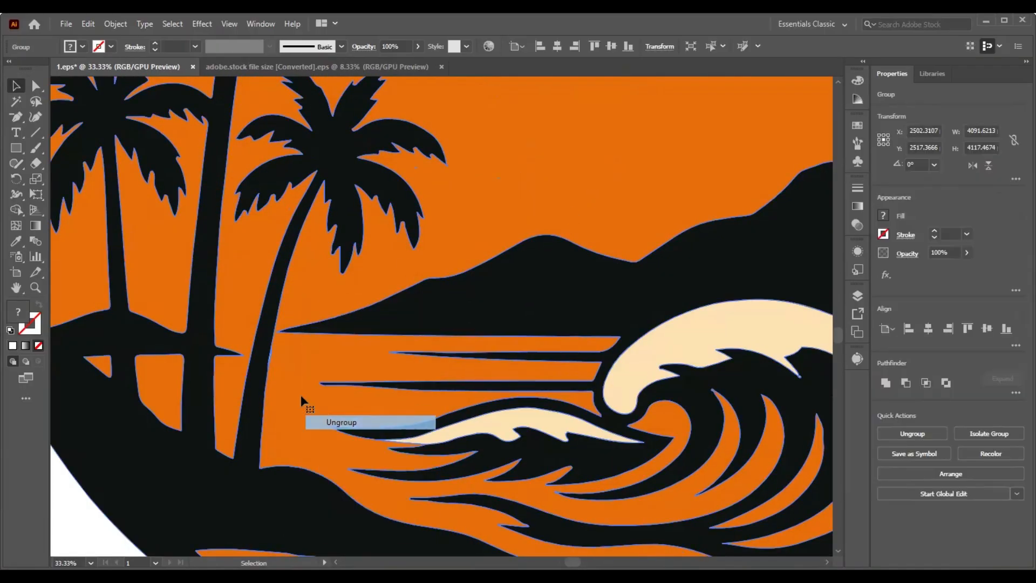
- Try to move and delete the traced shapes around the cream sliver on the small palm's trunk, undoing each attempt
scroll(286, 386, up, 6)
drag(264, 322, 724, 316)
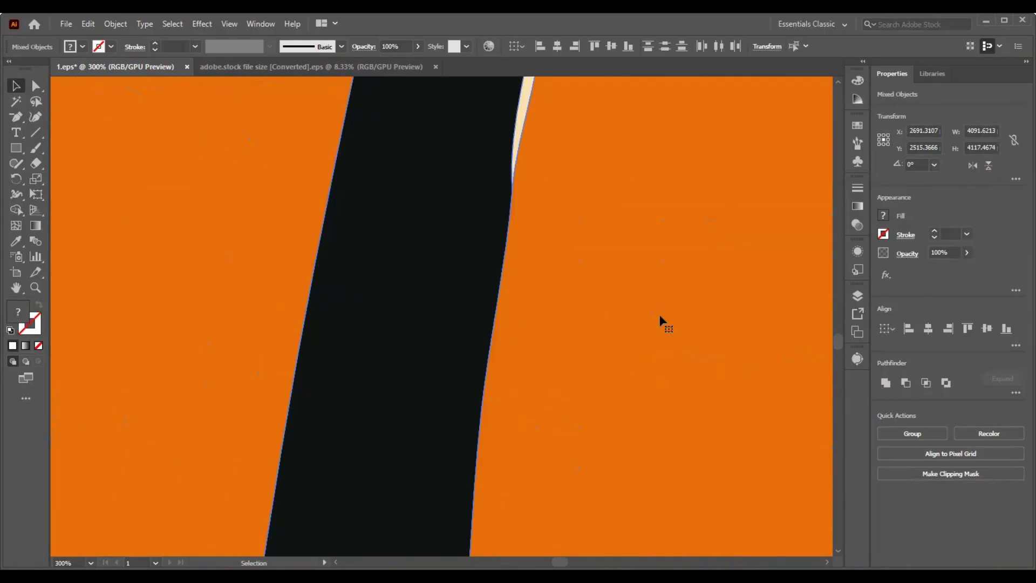
key(ctrl+z)
scroll(265, 328, down, 5)
drag(271, 353, 438, 340)
scroll(339, 269, up, 3)
scroll(341, 271, up, 2)
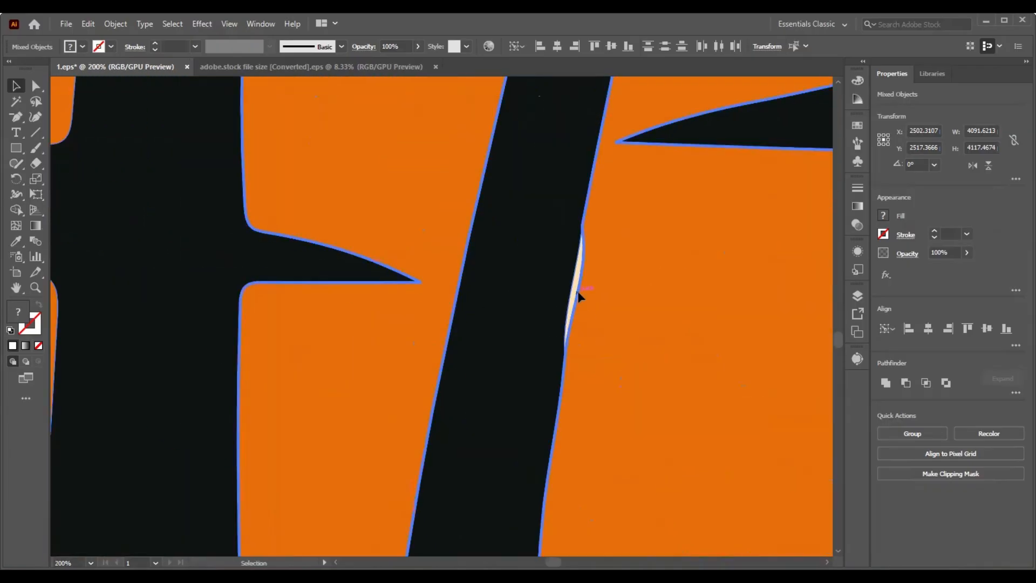
key(Delete)
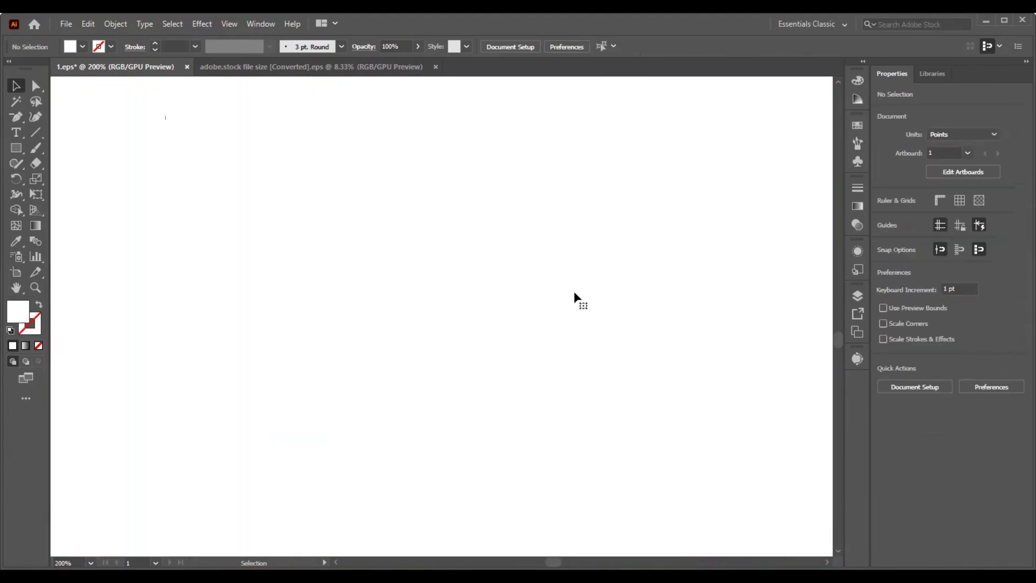
key(ctrl+z)
- Move the beach artwork off the artboard onto the empty canvas beside it and ungroup it into separate paths
drag(574, 290, 232, 260)
scroll(582, 295, down, 9)
click(280, 436)
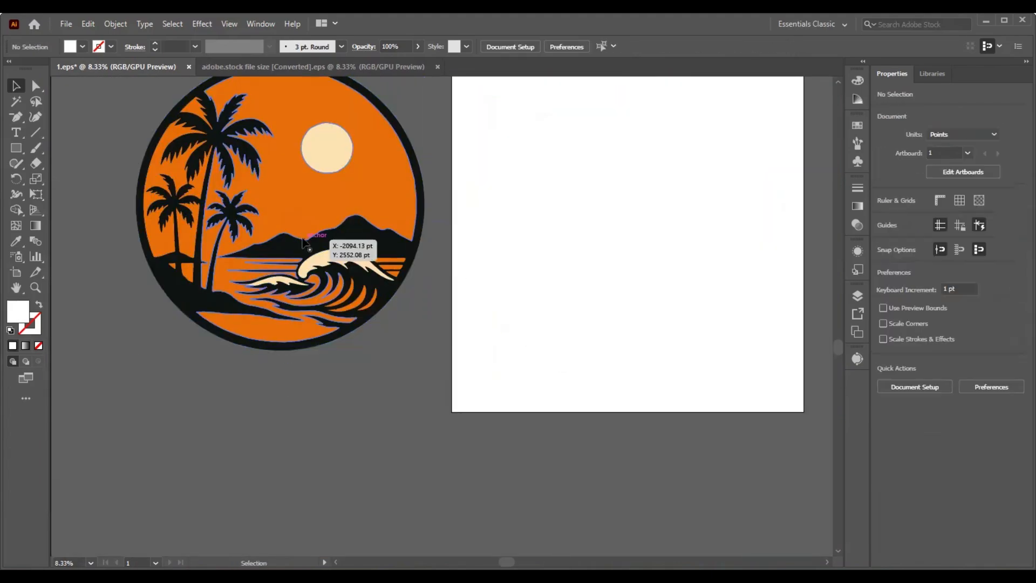
right_click(304, 239)
click(241, 317)
drag(302, 153, 404, 492)
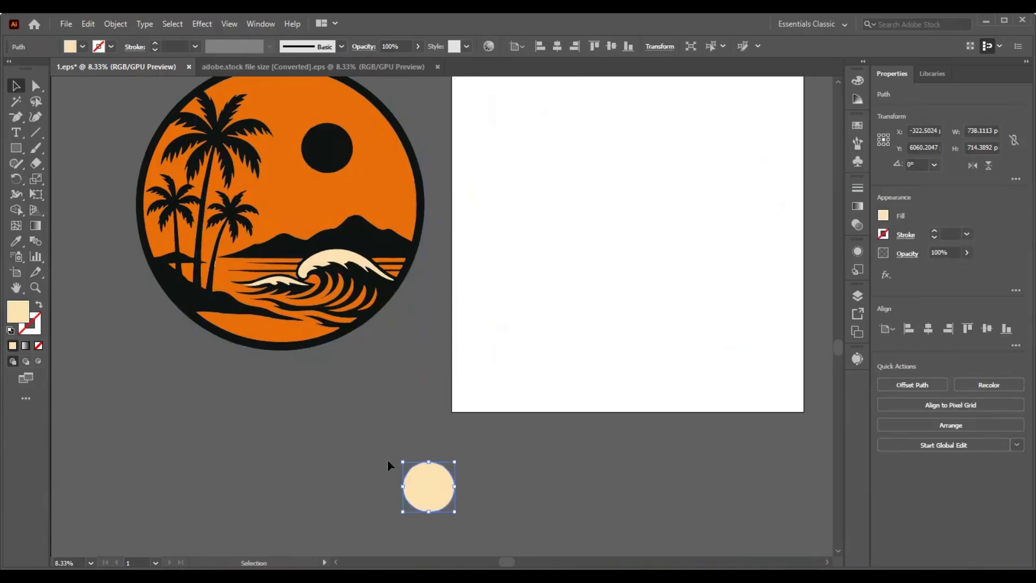
key(ctrl+z)
- Pull the thin cream sliver out from the edge of the small palm's trunk and delete it
click(336, 463)
scroll(214, 289, up, 6)
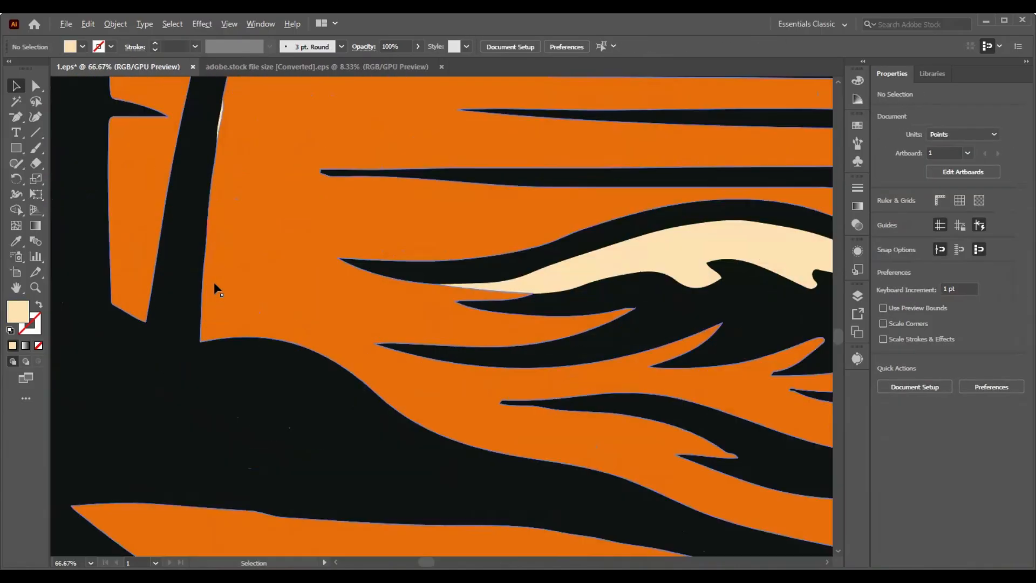
scroll(215, 185, down, 3)
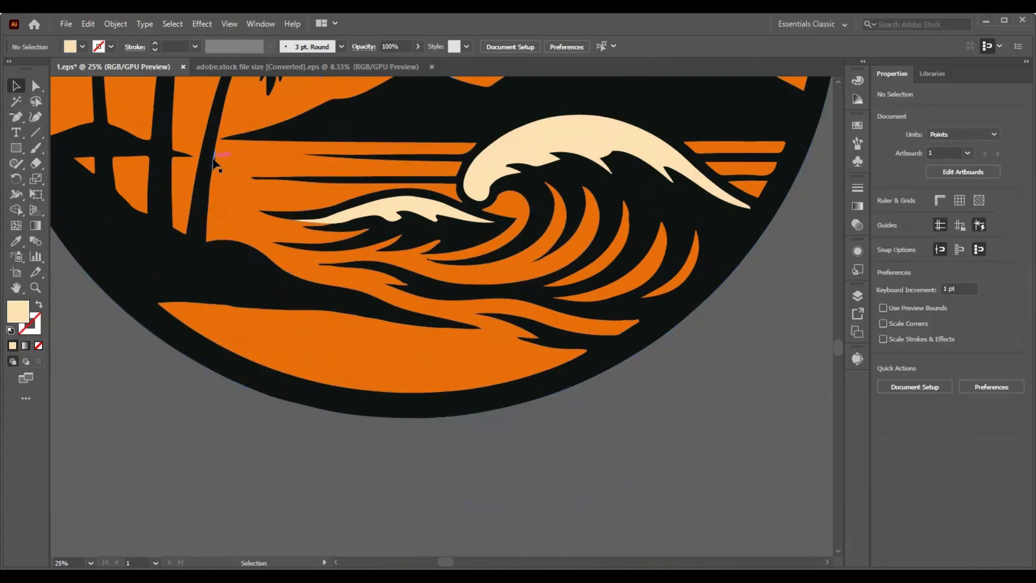
click(240, 464)
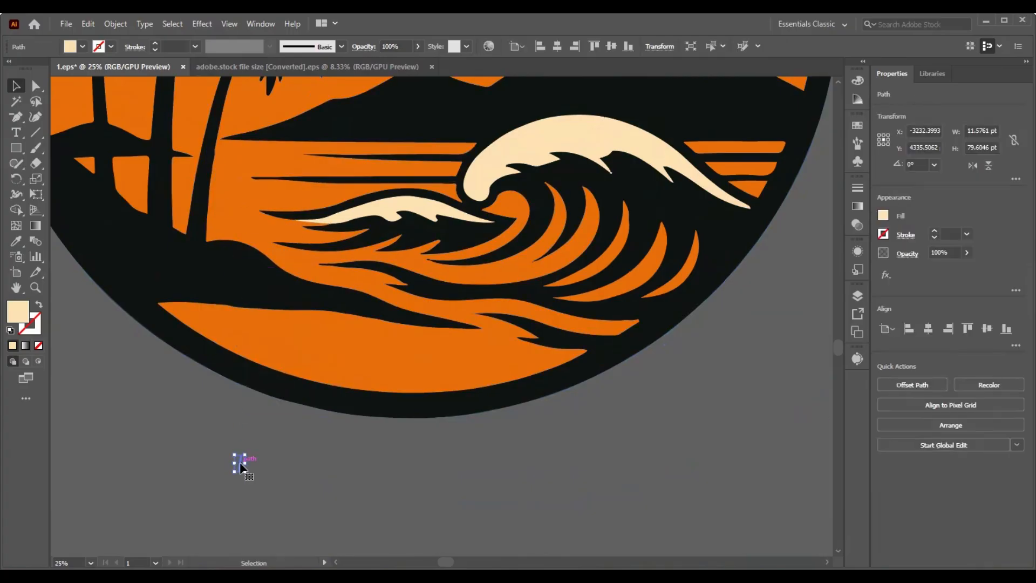
key(Delete)
- Smooth the bump on the small palm's trunk by deleting surplus anchor points from the orange compound path, undoing the last deletion
click(203, 171)
scroll(204, 170, up, 5)
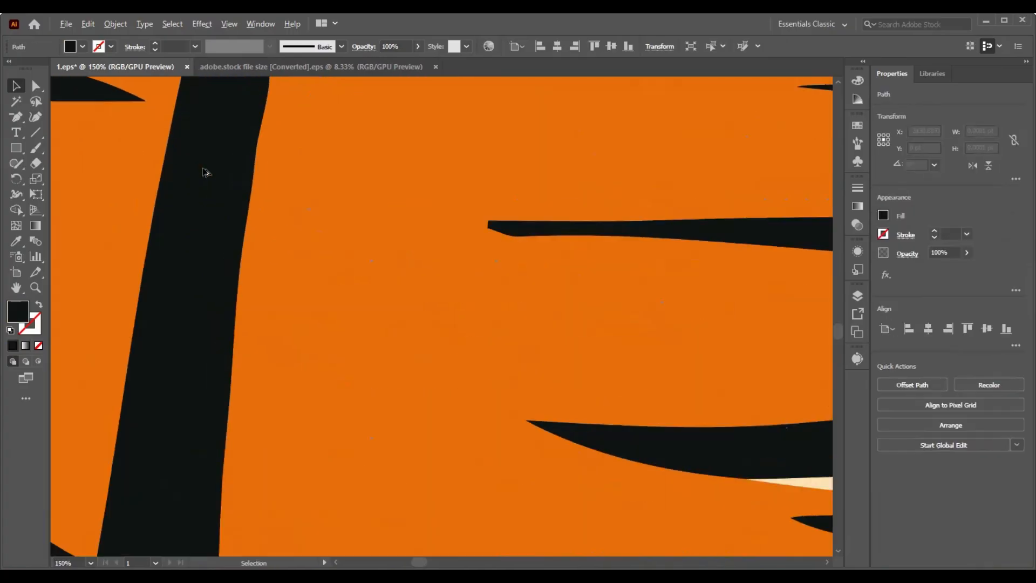
scroll(207, 173, up, 3)
click(16, 117)
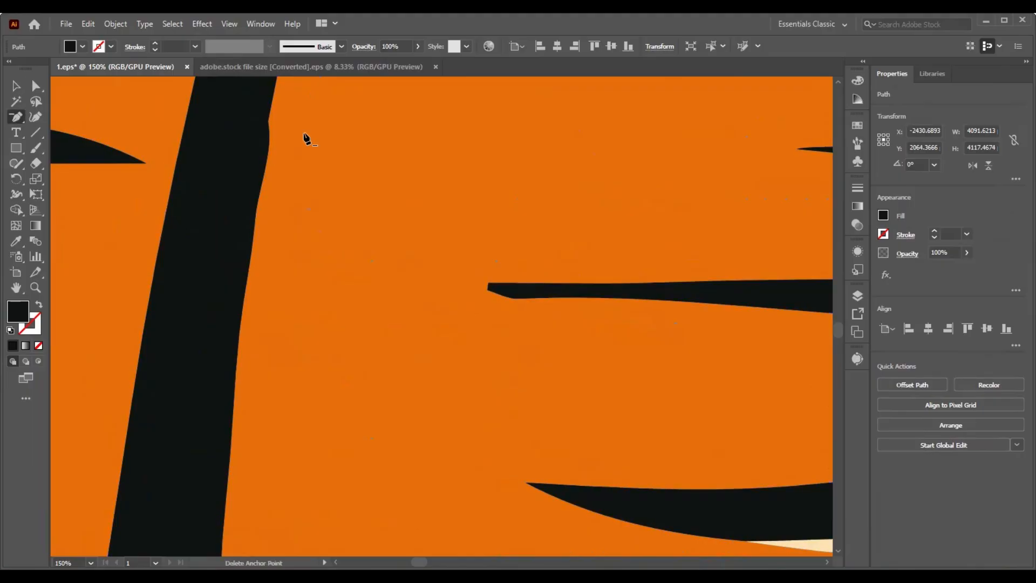
click(15, 85)
click(167, 162)
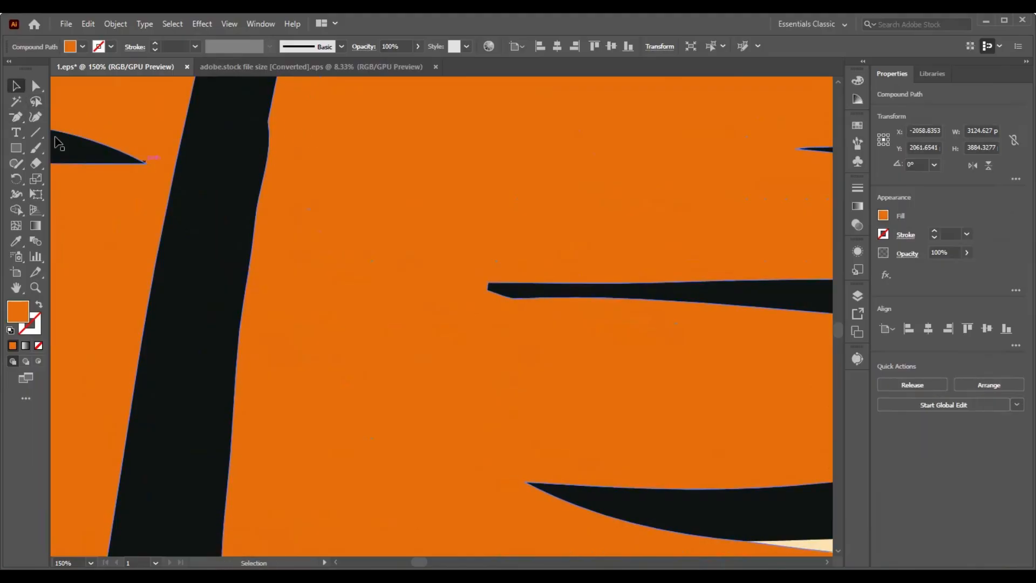
click(11, 120)
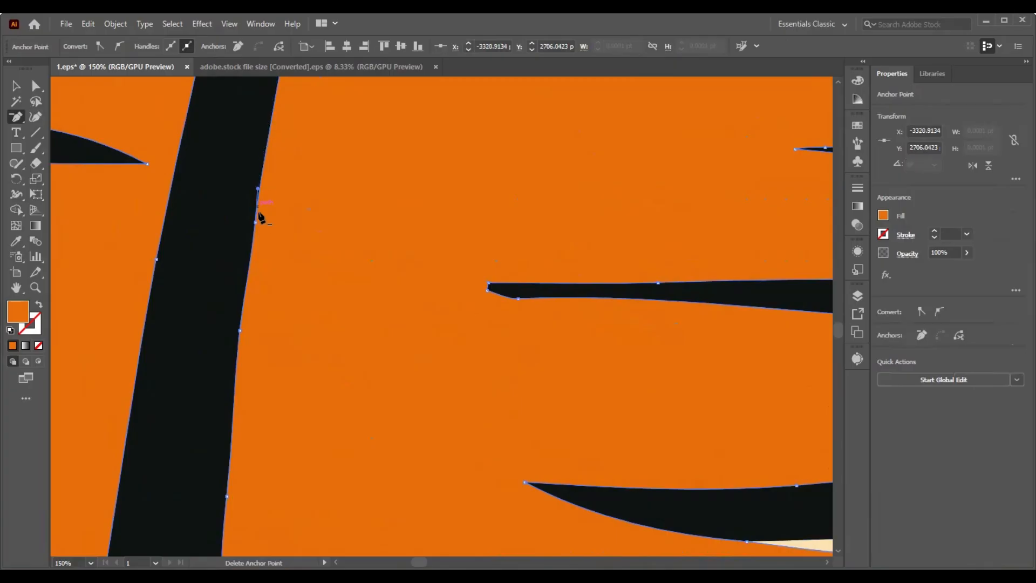
click(255, 223)
click(239, 329)
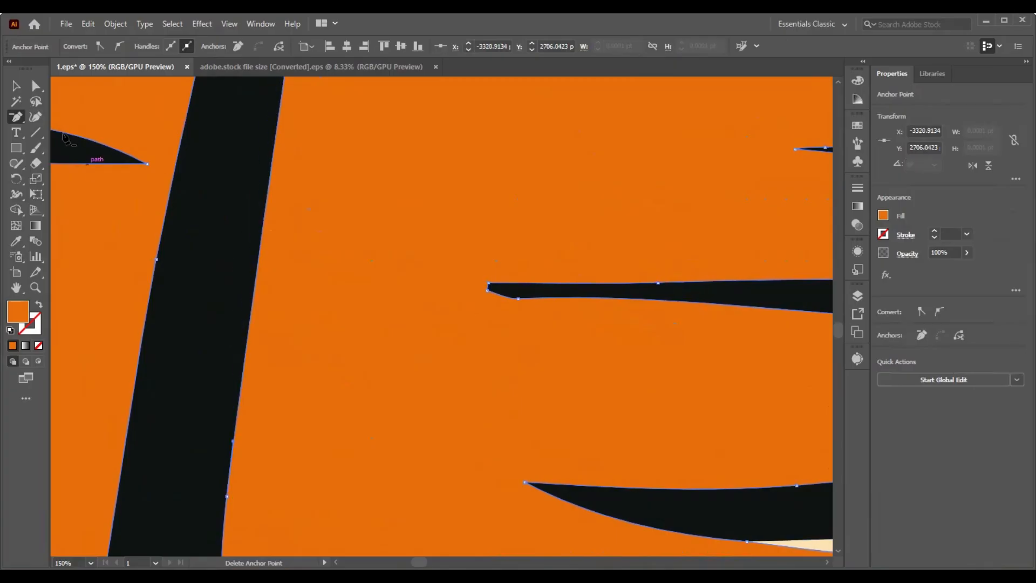
key(ctrl+z)
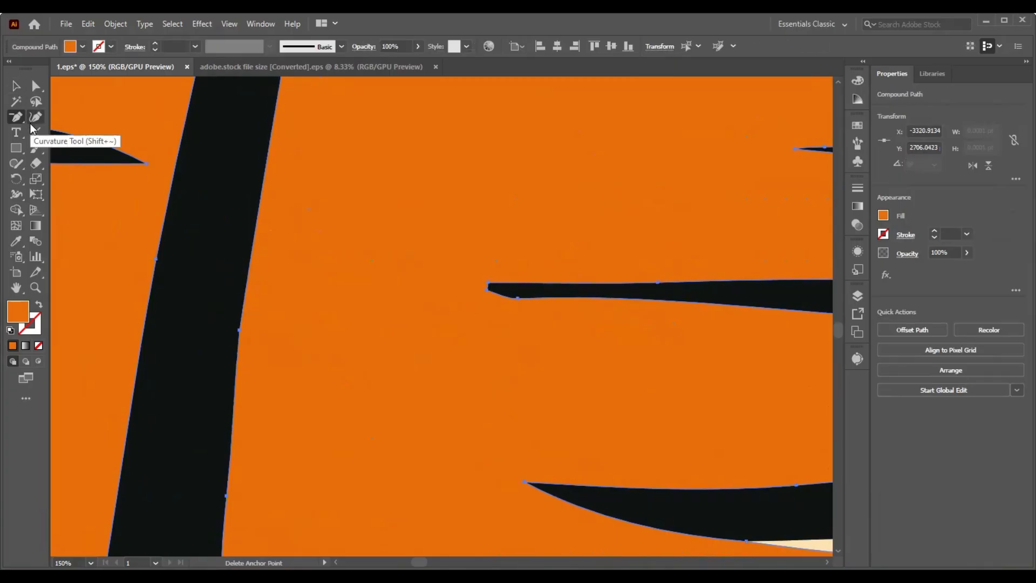
- Group all the artwork, centre it horizontally and vertically on the artboard, and unlock the white background rectangle
click(14, 90)
scroll(166, 214, down, 6)
click(243, 413)
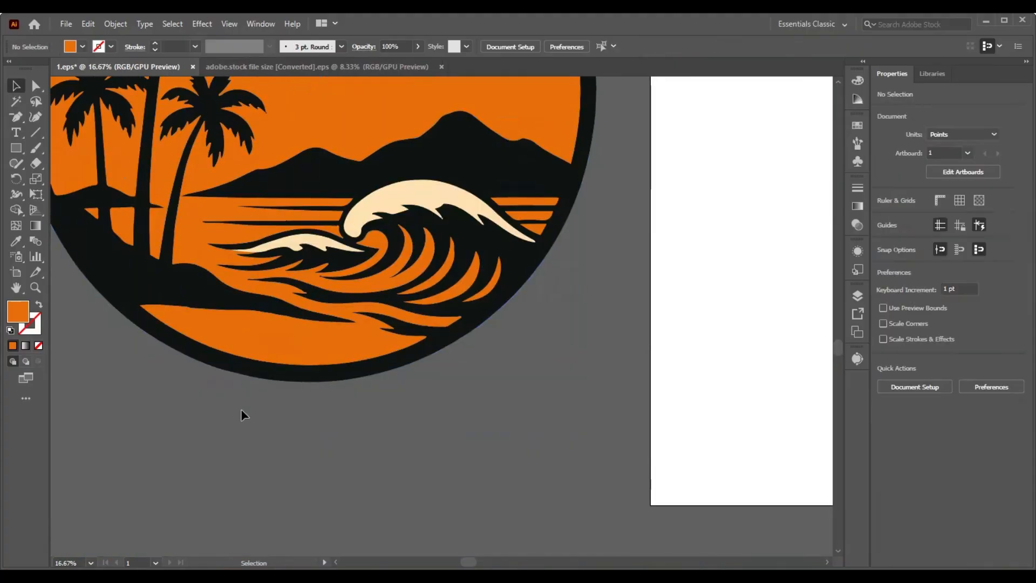
scroll(242, 411, down, 3)
key(ctrl+a)
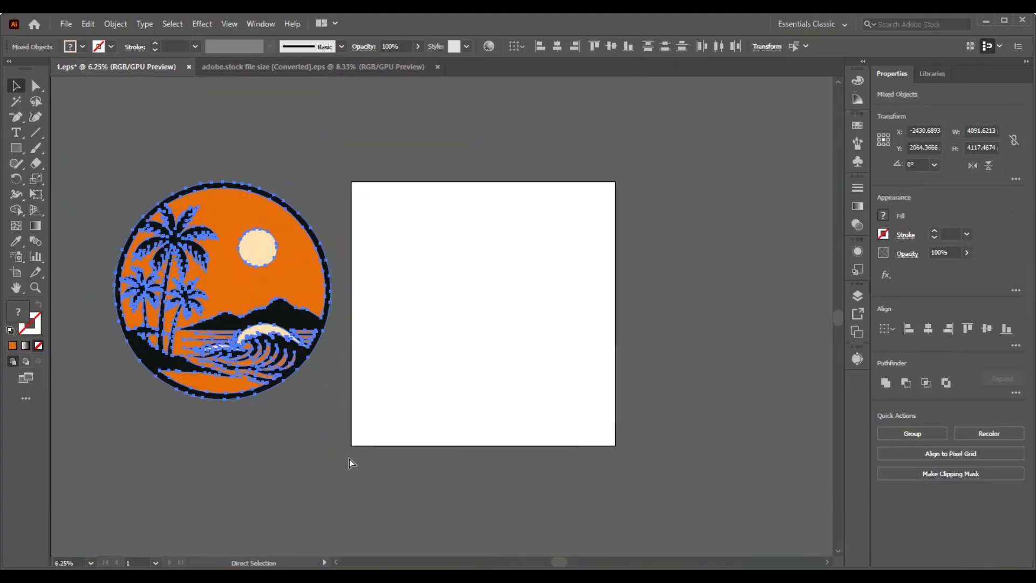
click(558, 46)
click(605, 48)
click(669, 243)
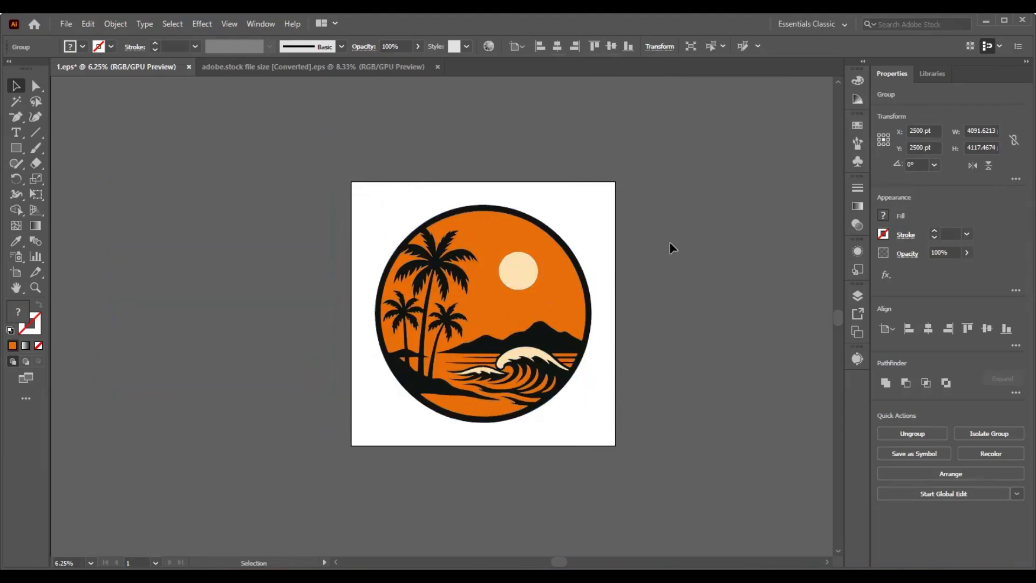
click(618, 245)
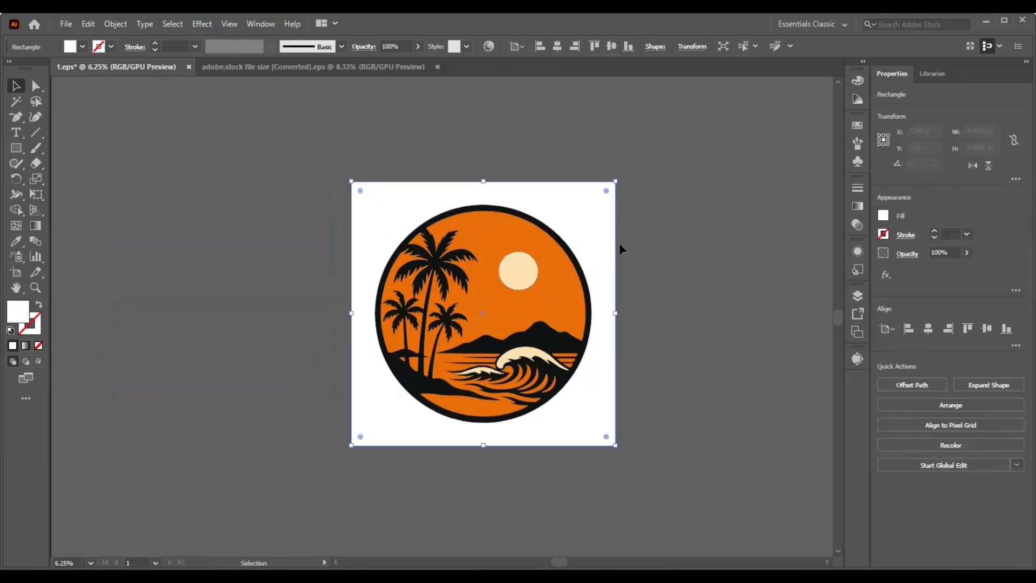
- Save the EPS and export a maximum-quality 5000 × 5000 px JPEG with Save for Web, replacing 1.jpg in the Rady file folder
click(65, 25)
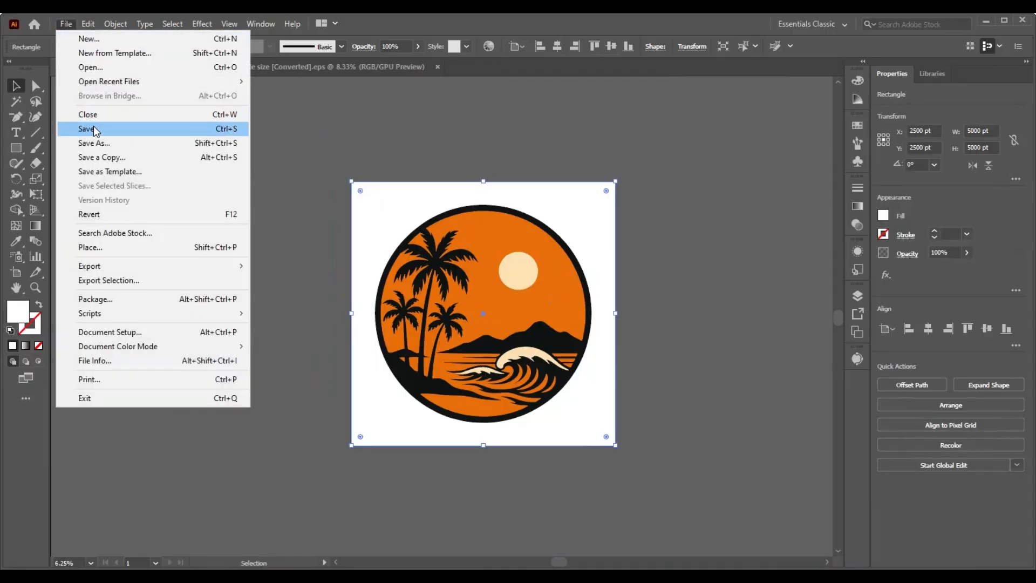
click(92, 126)
click(65, 24)
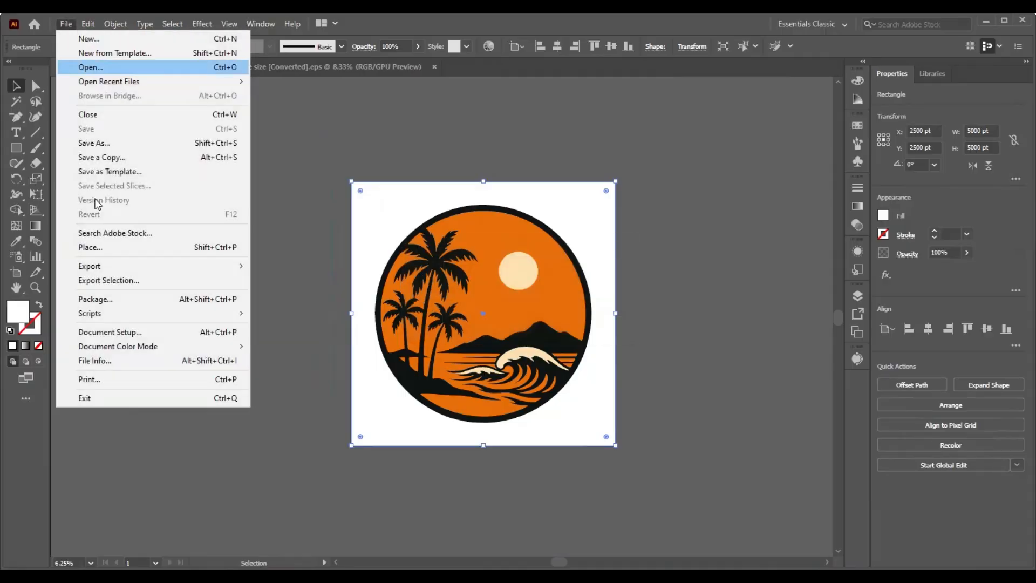
click(324, 295)
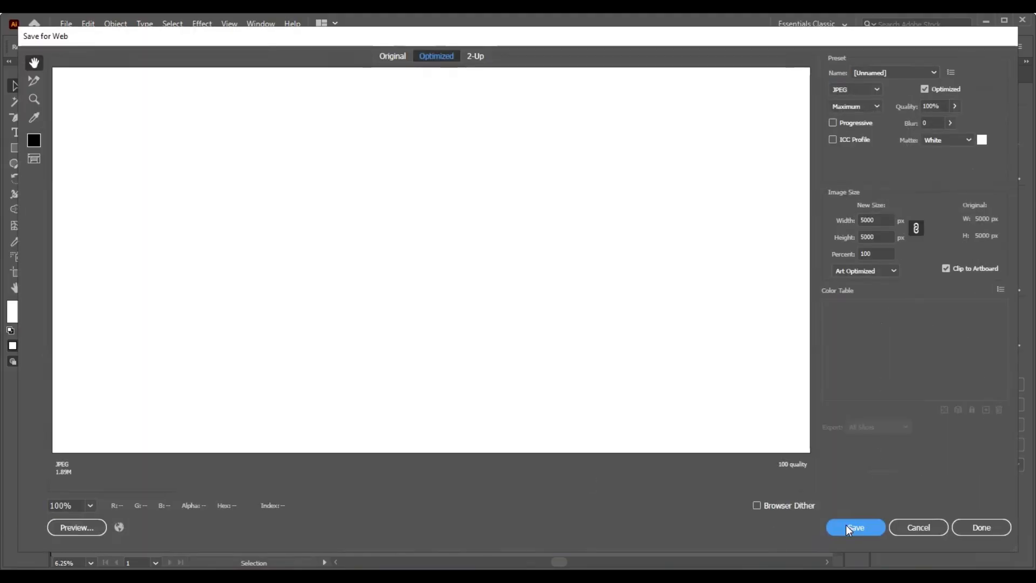
click(846, 525)
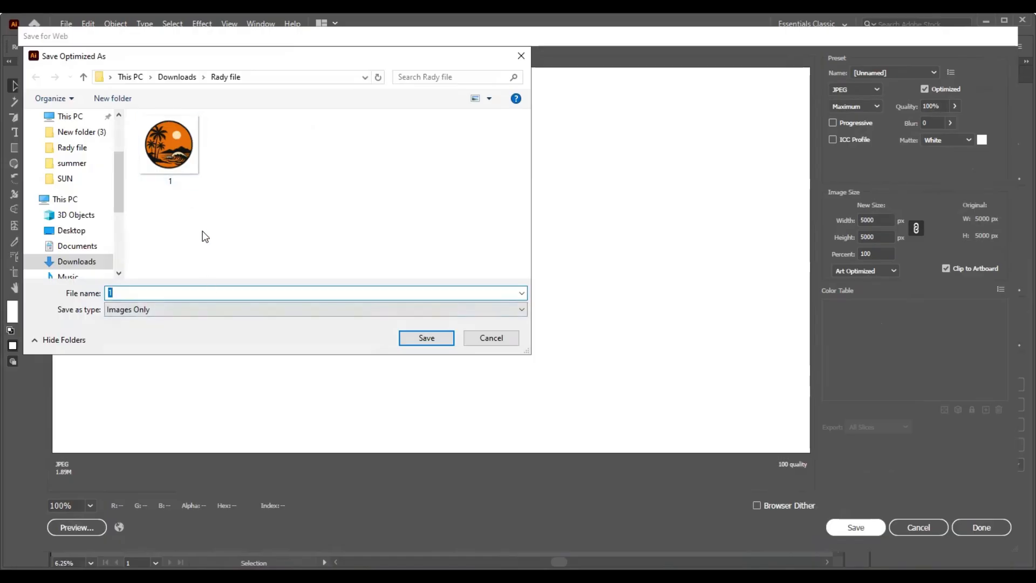
click(183, 170)
click(440, 339)
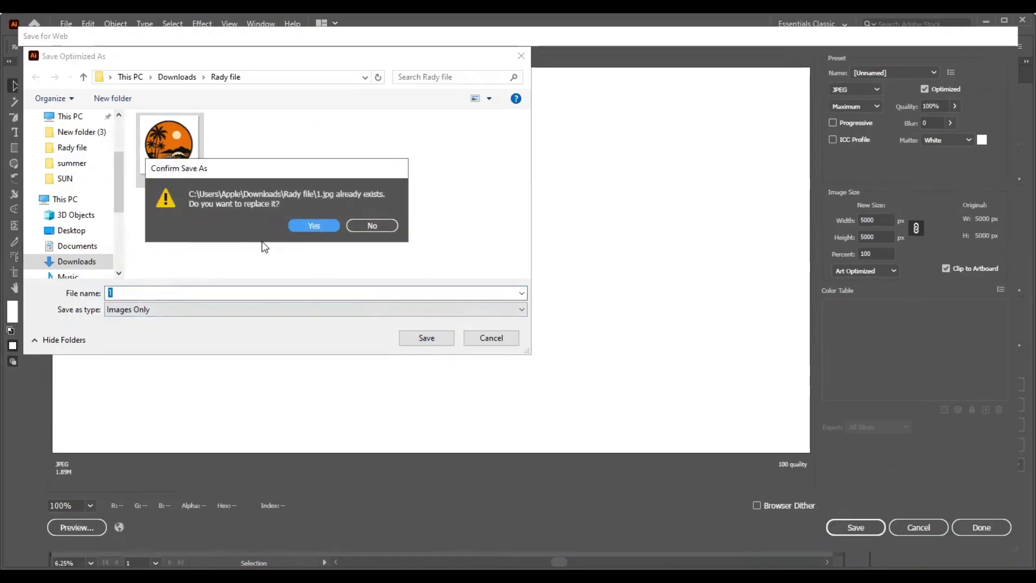
click(298, 223)
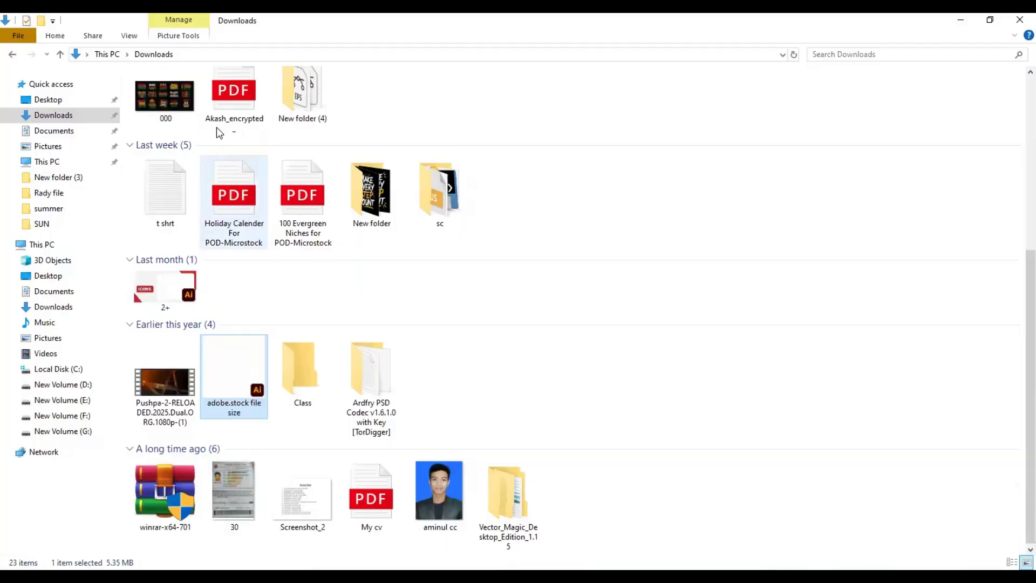
- Open 1.jpg from the Rady file folder in Downloads and examine the palms, sun and waves up close
scroll(216, 162, up, 5)
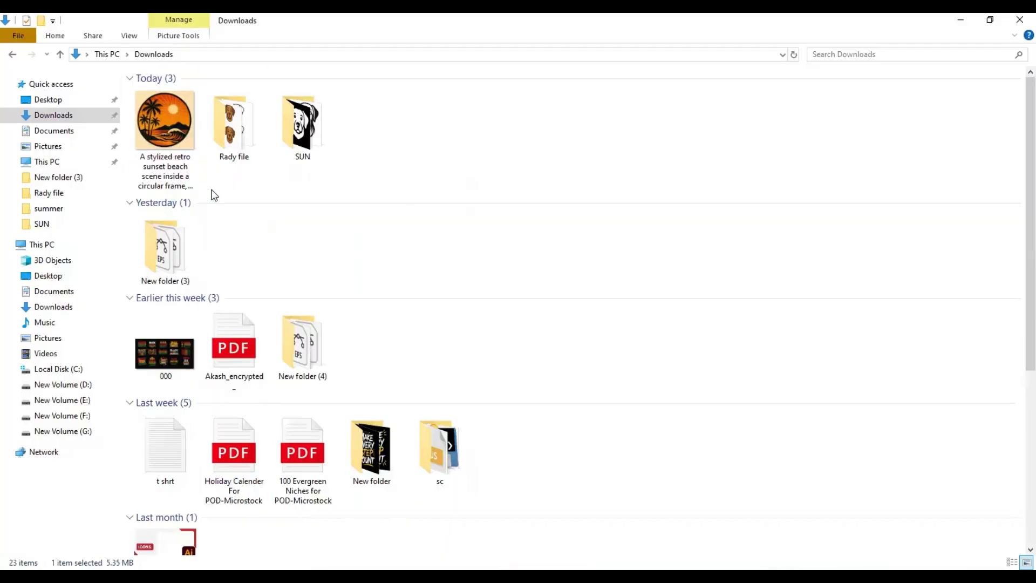
double_click(258, 144)
double_click(239, 127)
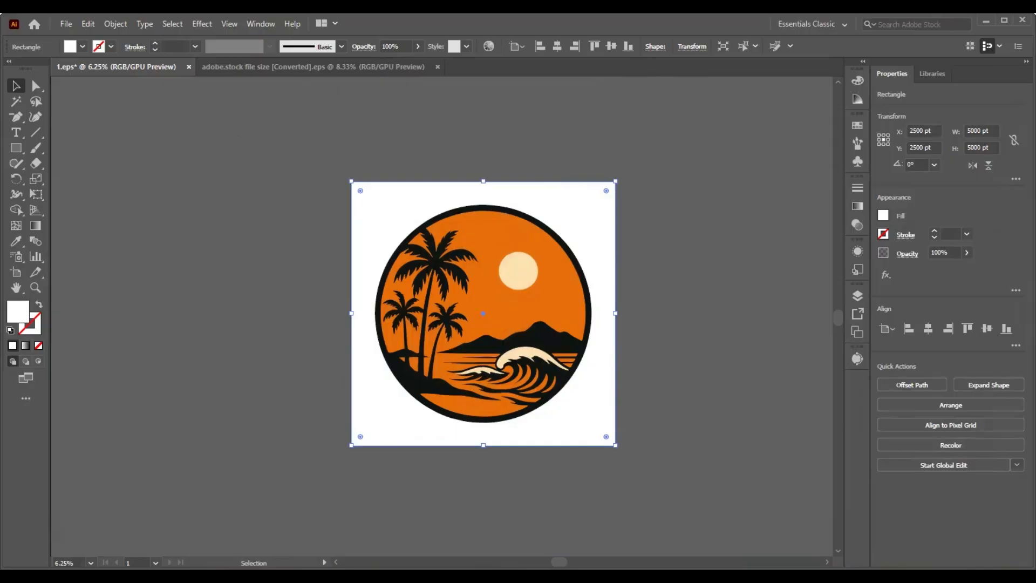
key(alt+Tab)
click(605, 109)
double_click(606, 113)
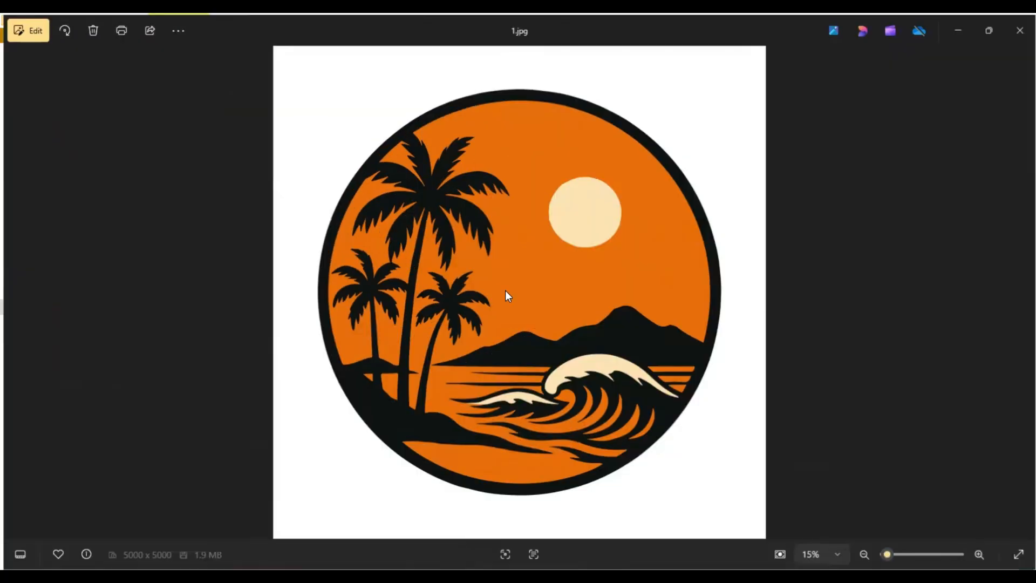
scroll(506, 296, up, 3)
scroll(598, 208, up, 1)
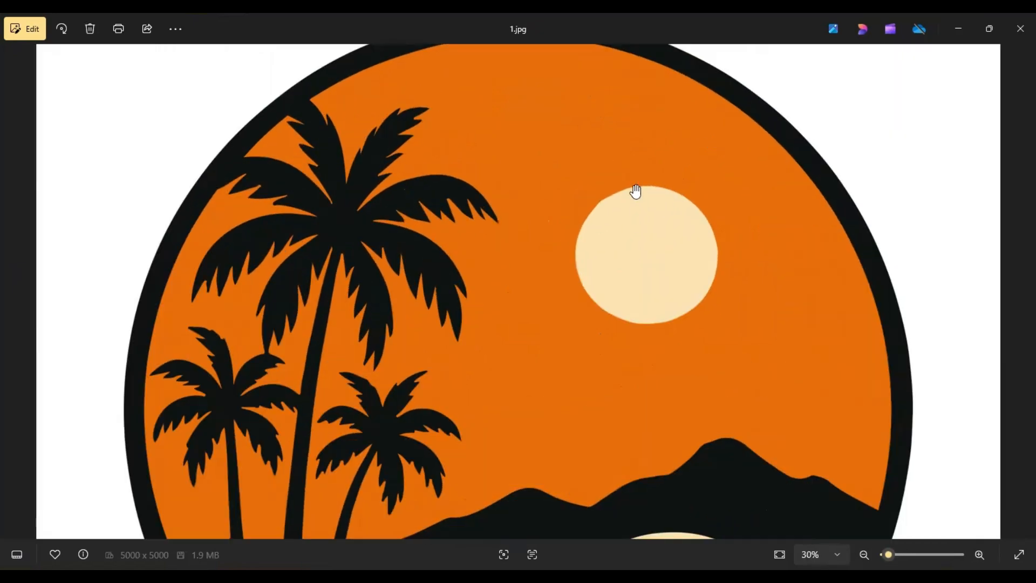
scroll(618, 203, down, 3)
scroll(555, 410, up, 4)
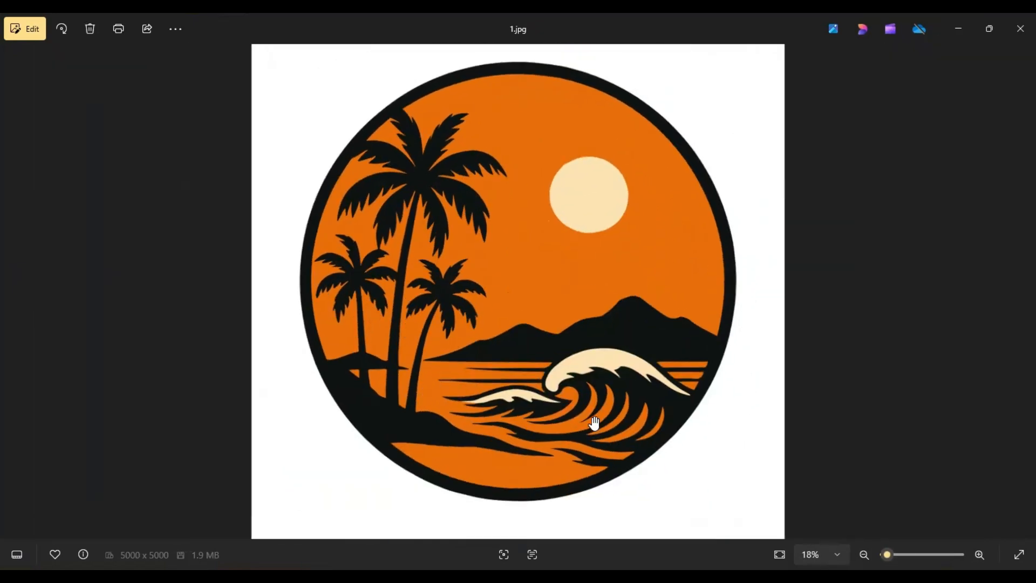
scroll(707, 351, up, 5)
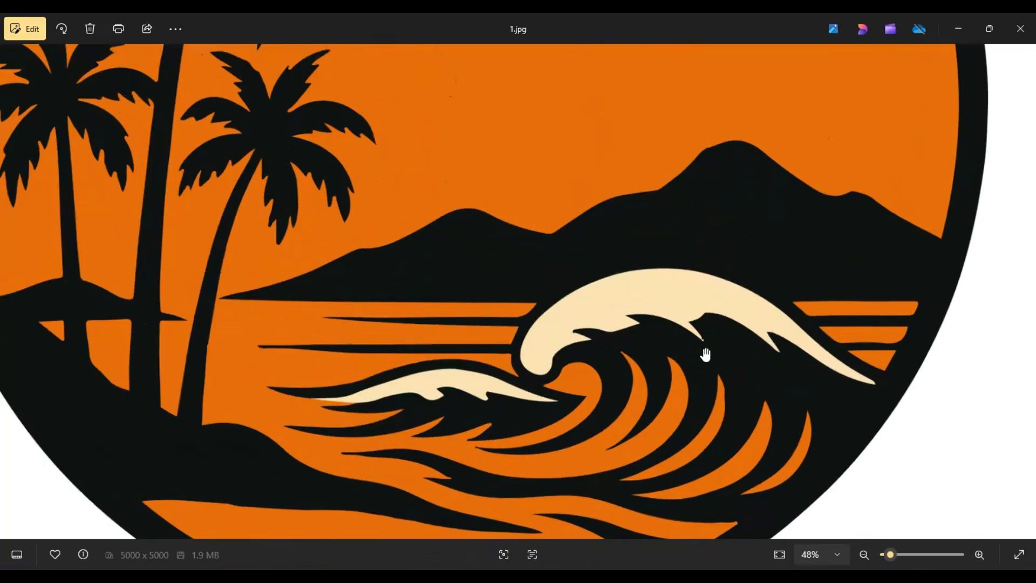
- Examine the wave crest's inner tips in 1.jpg up close, close the image and return to Illustrator
scroll(712, 347, down, 3)
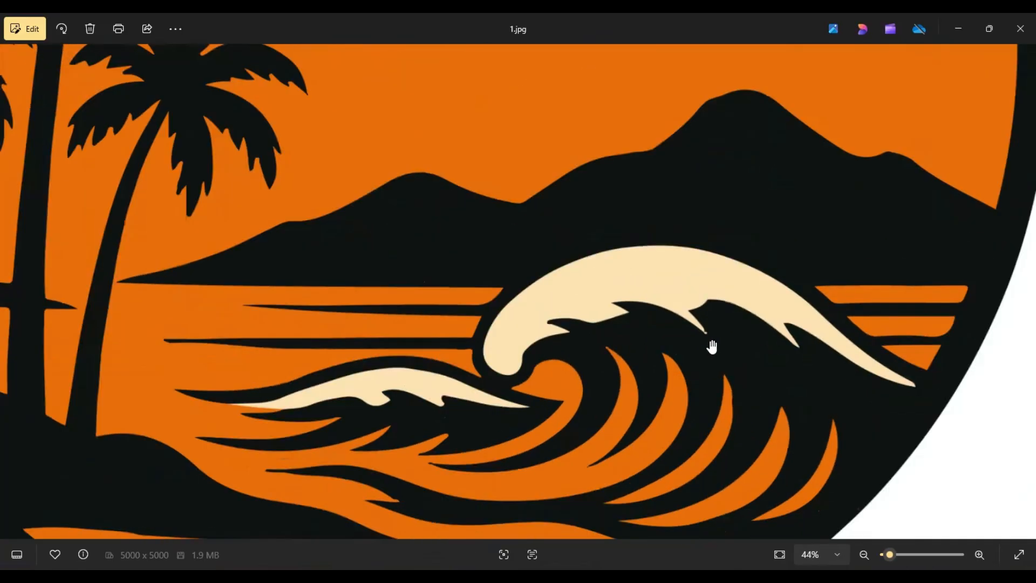
scroll(713, 347, down, 3)
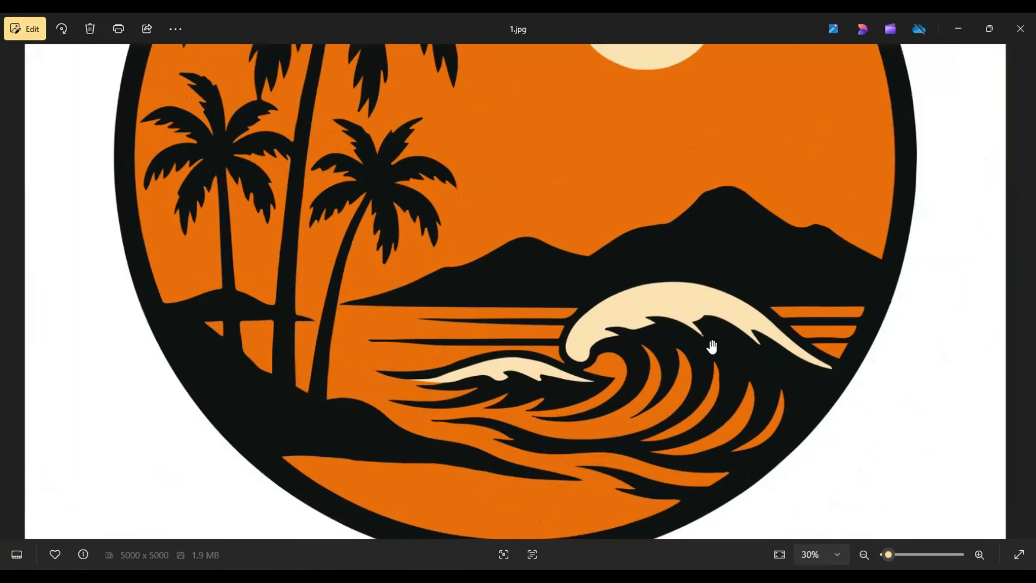
scroll(712, 347, up, 8)
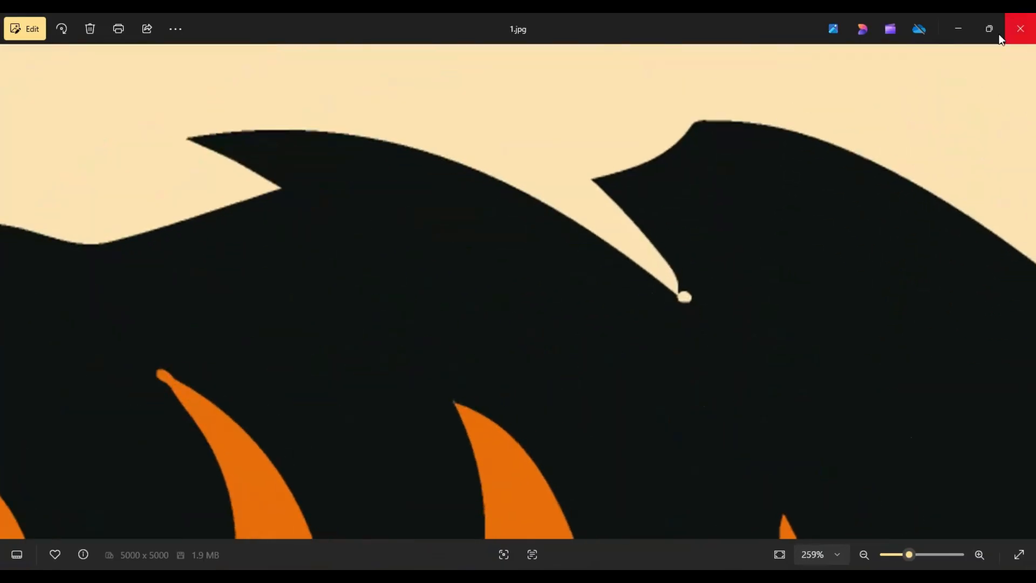
click(1001, 36)
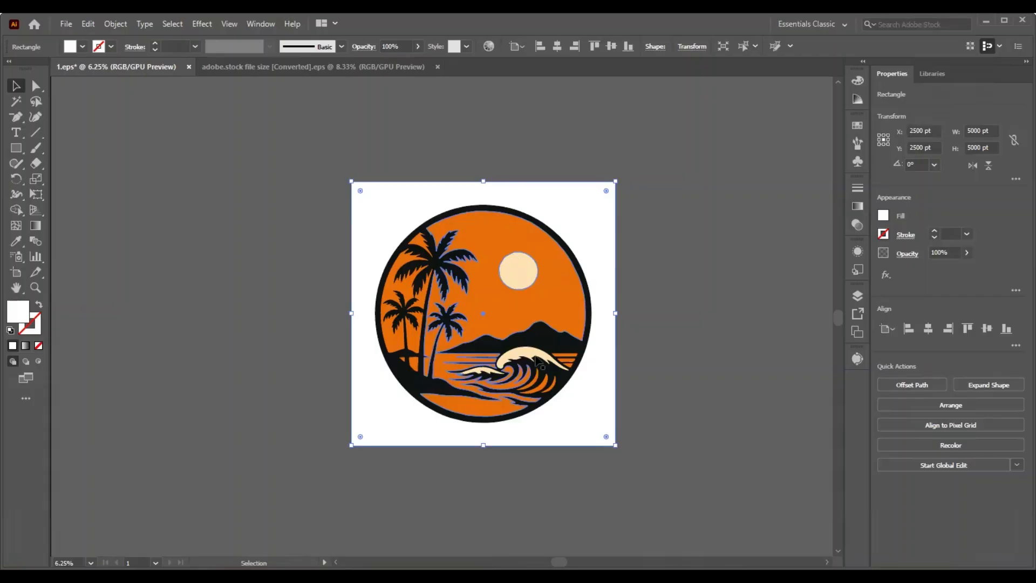
- Clear the selection and examine the stray dot at the inner tip of the cream wave crest
scroll(666, 390, up, 4)
click(575, 278)
scroll(562, 281, down, 2)
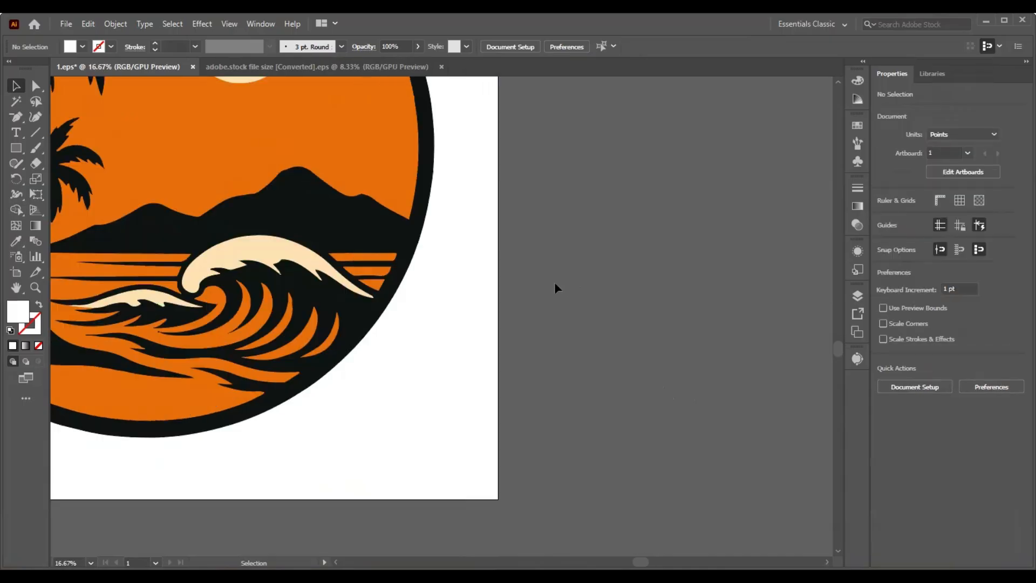
scroll(348, 259, up, 3)
scroll(497, 290, up, 4)
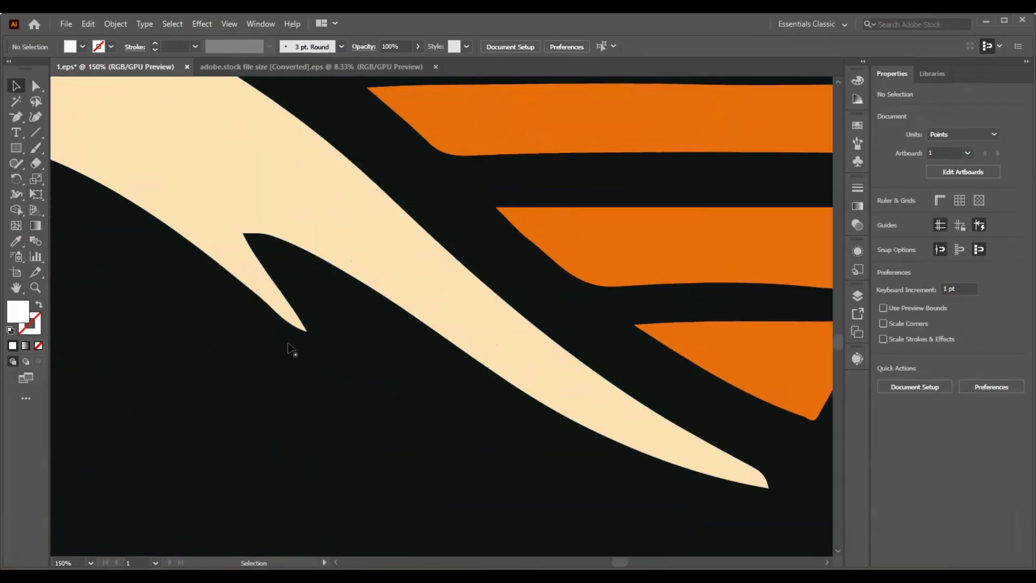
scroll(291, 351, down, 2)
scroll(222, 354, up, 3)
scroll(165, 321, up, 2)
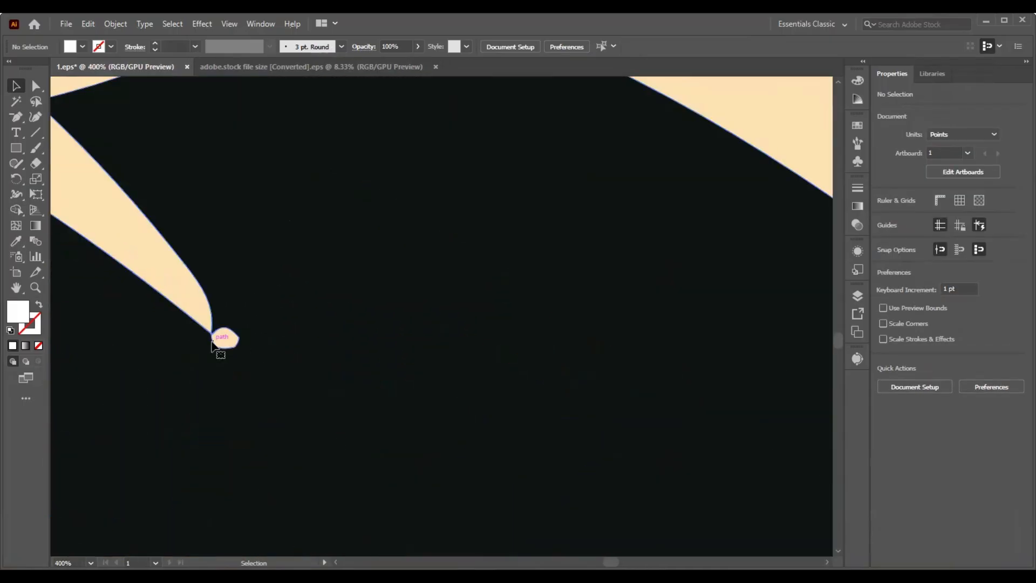
- Move the grouped artwork off the artboard to the empty canvas below and left of the white background
click(222, 342)
right_click(222, 342)
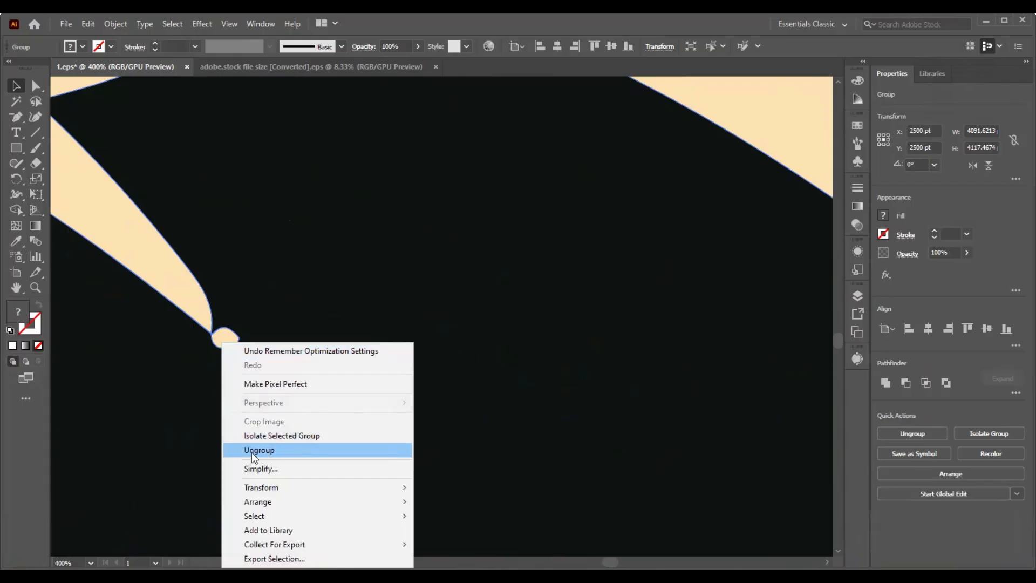
scroll(471, 248, down, 3)
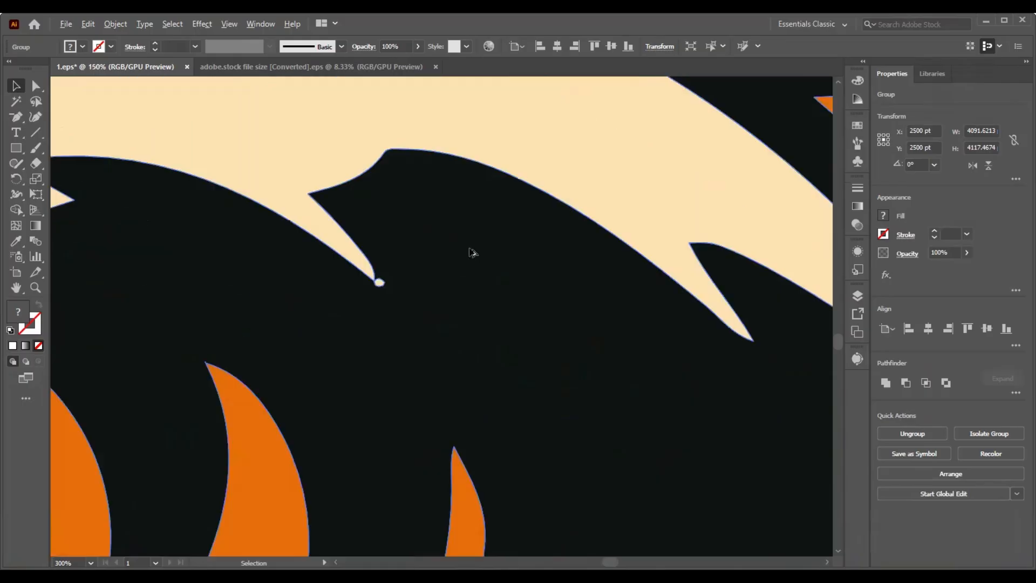
scroll(471, 248, down, 6)
drag(479, 281, 668, 127)
click(395, 398)
scroll(396, 399, up, 4)
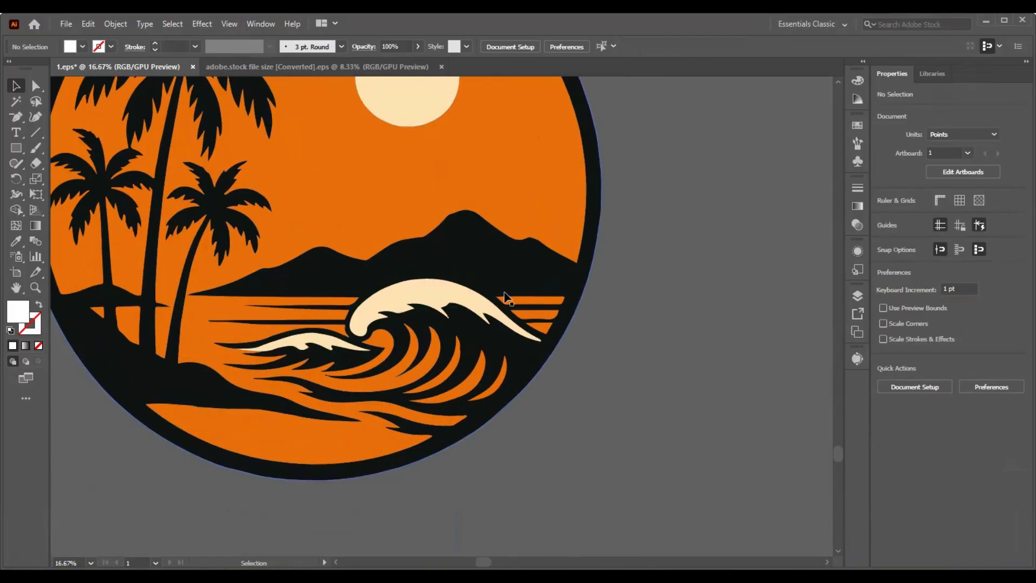
- Ungroup the circular beach artwork and clear the selection
click(504, 292)
right_click(501, 288)
click(553, 396)
click(556, 397)
- Delete the stray cream dot at the inner tip of the large wave's crest
scroll(428, 318, up, 5)
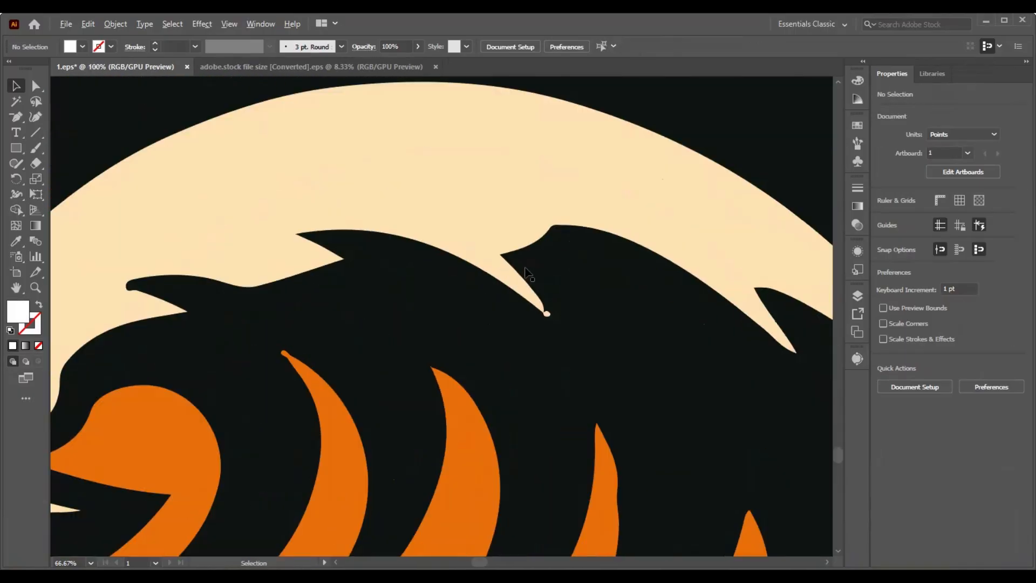
scroll(526, 268, up, 2)
click(572, 364)
key(Delete)
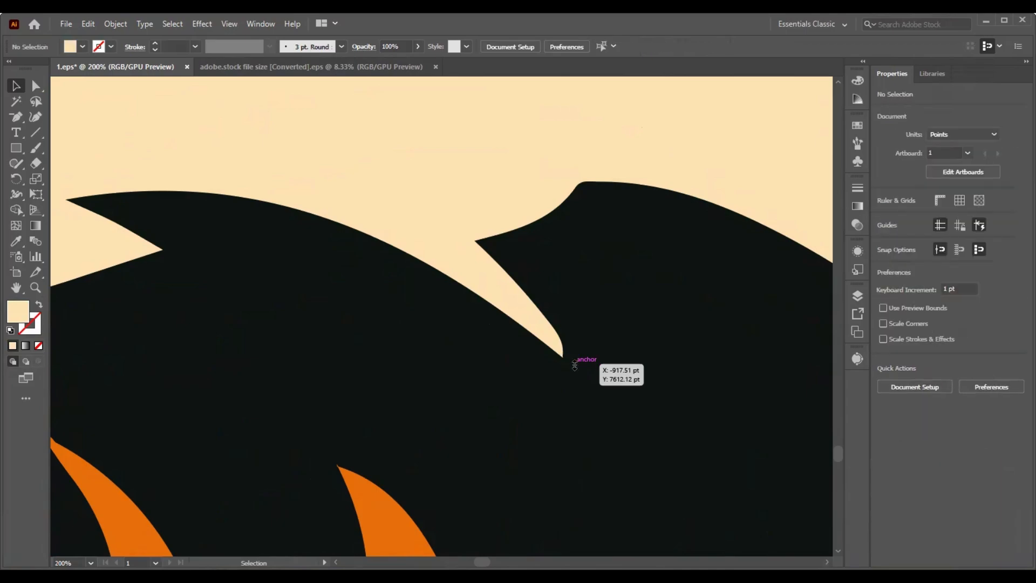
- Remove the small round loop from the black path at the wave crest's tip by deleting its surplus anchor points
click(571, 364)
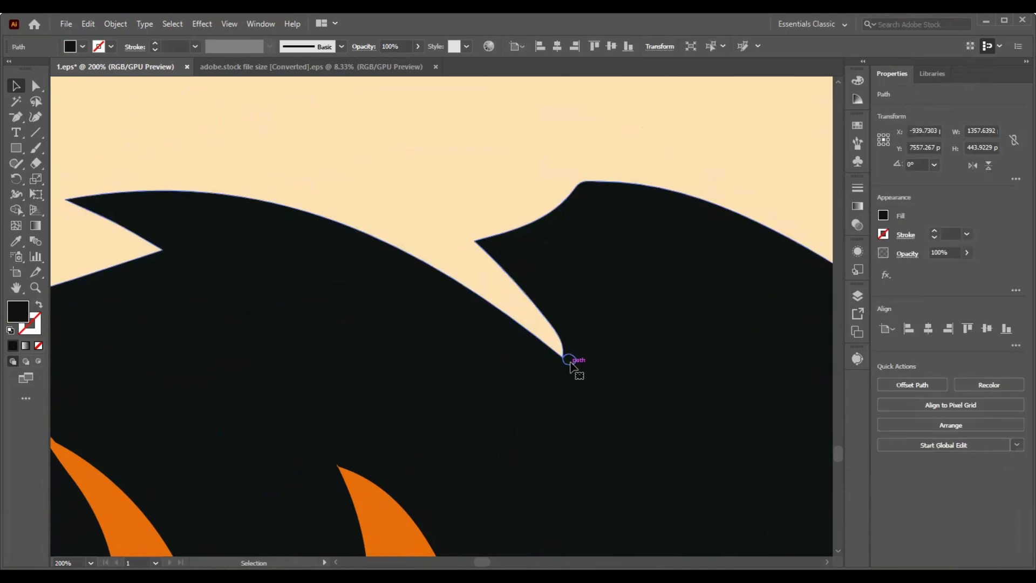
key(p)
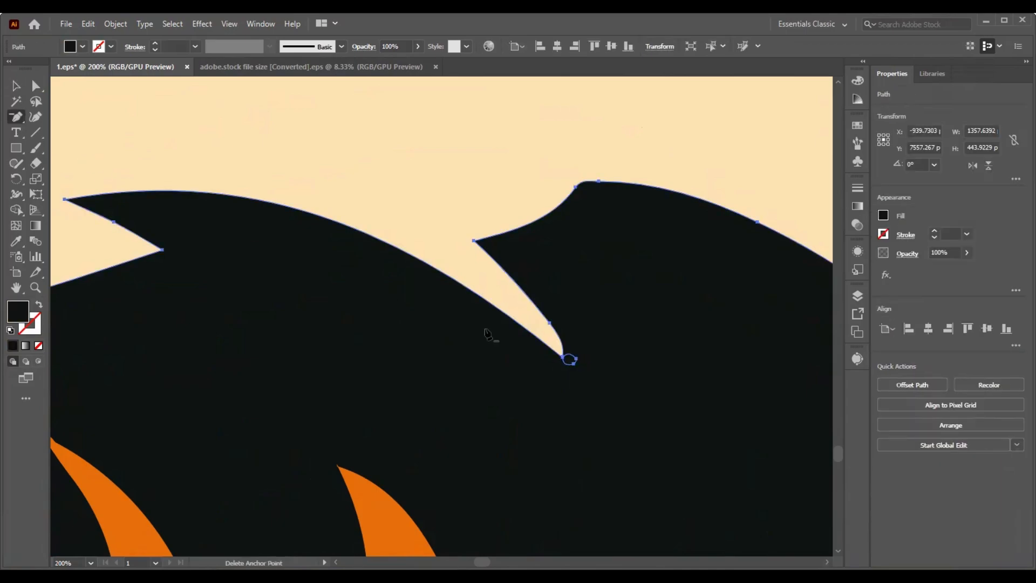
ctrl+click(573, 364)
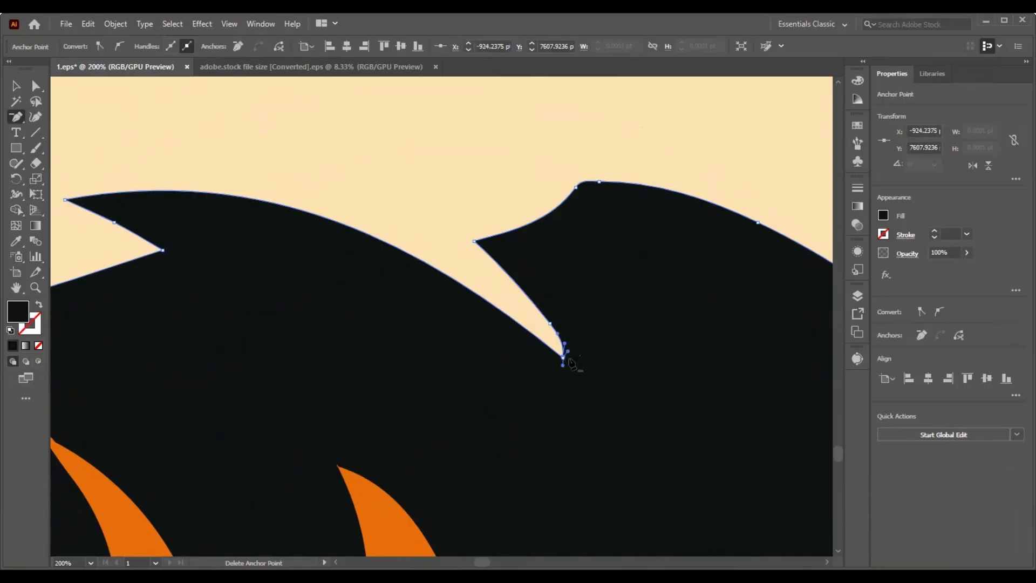
click(564, 358)
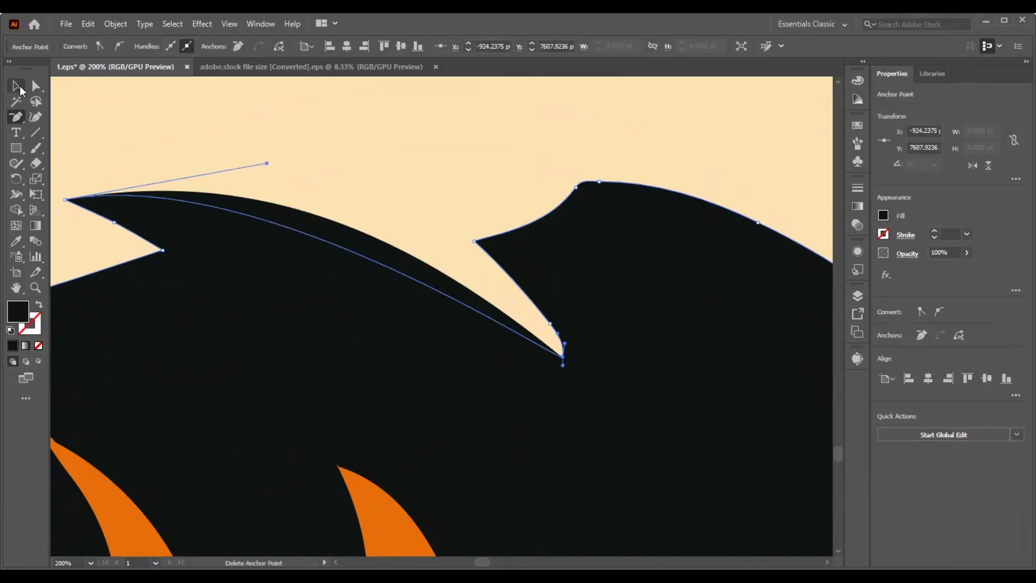
click(19, 88)
scroll(197, 229, down, 10)
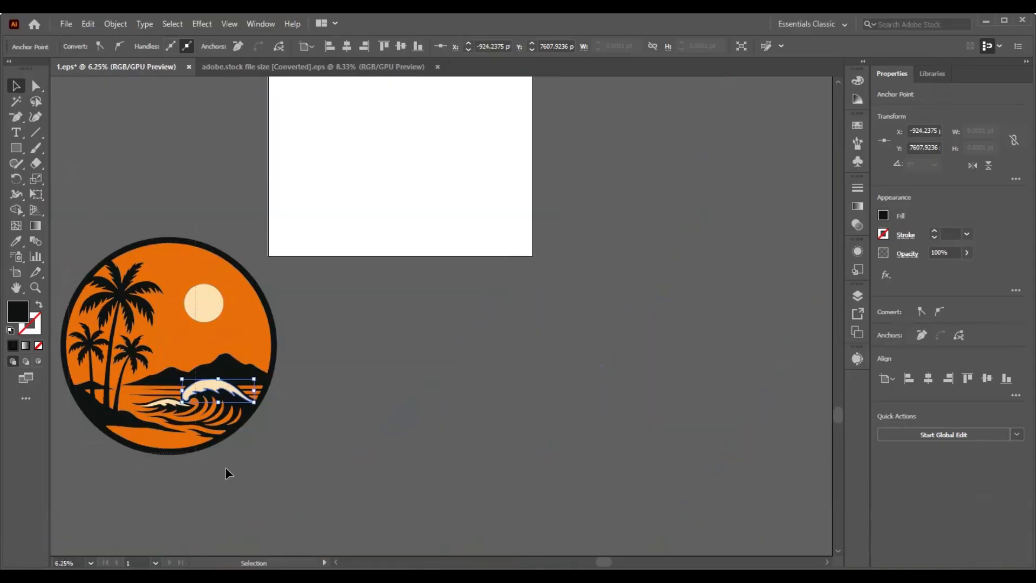
- Group all the circular beach artwork and centre it horizontally and vertically on the artboard
key(ctrl+a)
key(a)
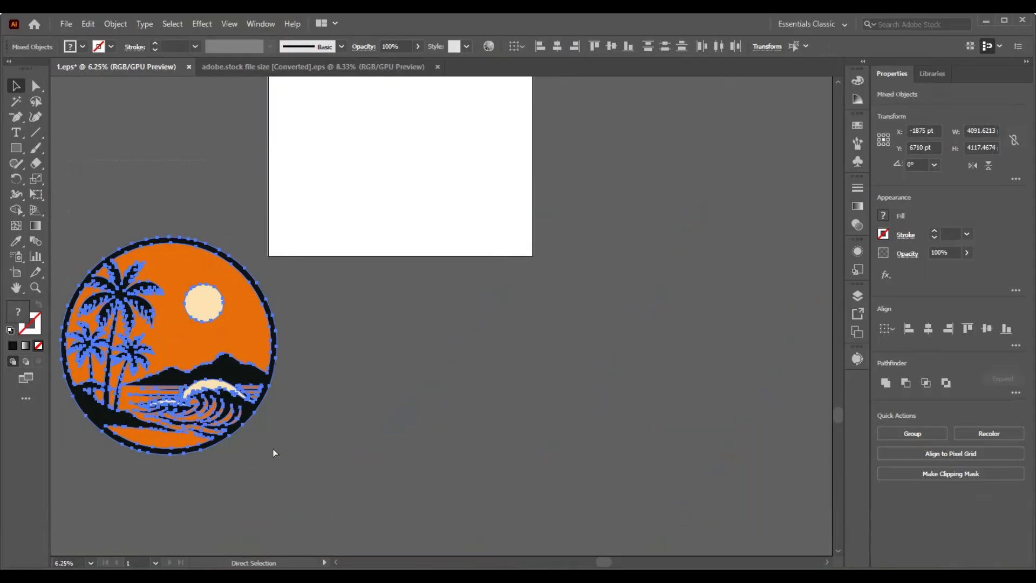
key(ctrl+g)
key(v)
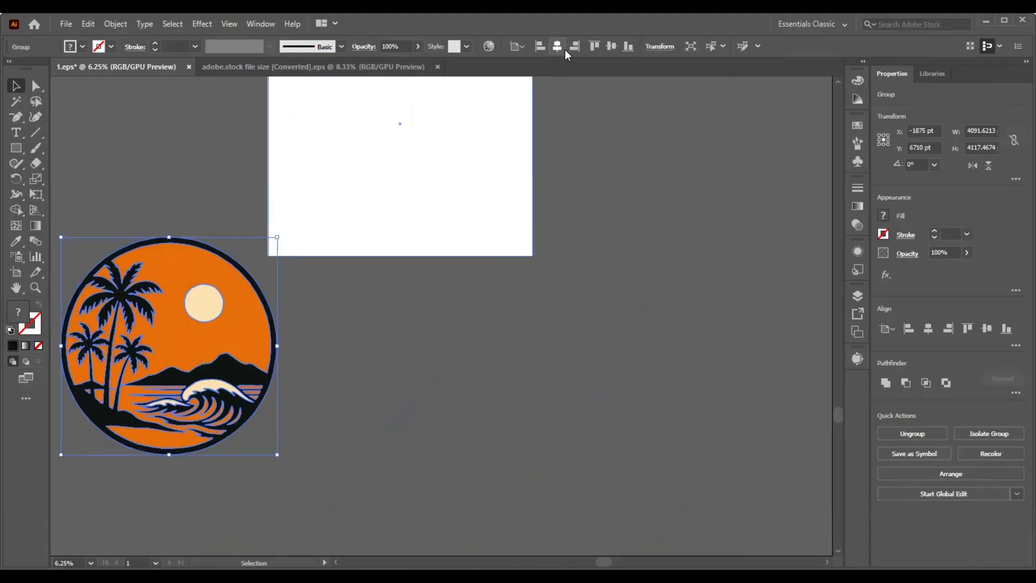
click(562, 48)
click(610, 45)
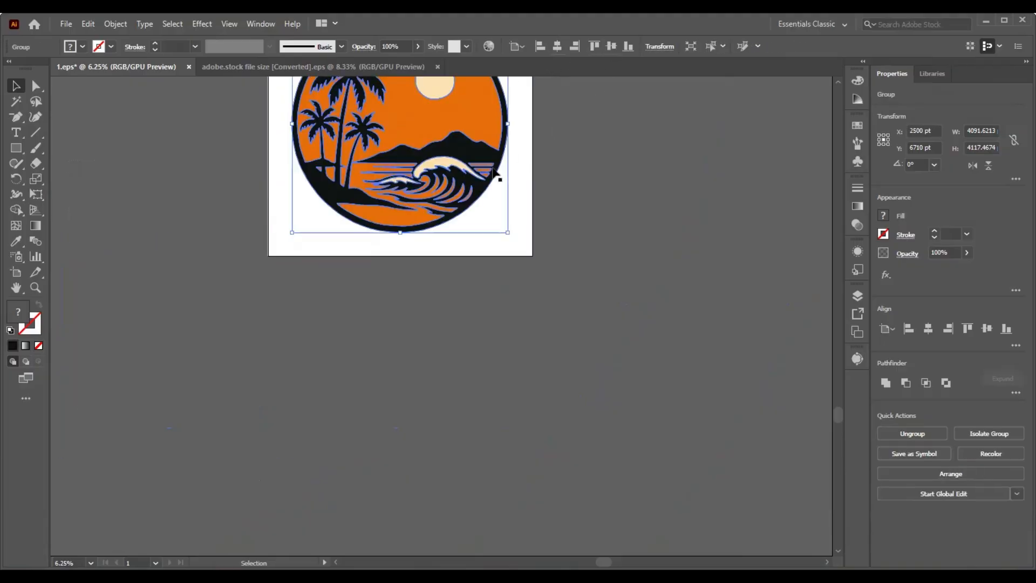
click(382, 305)
scroll(391, 227, up, 7)
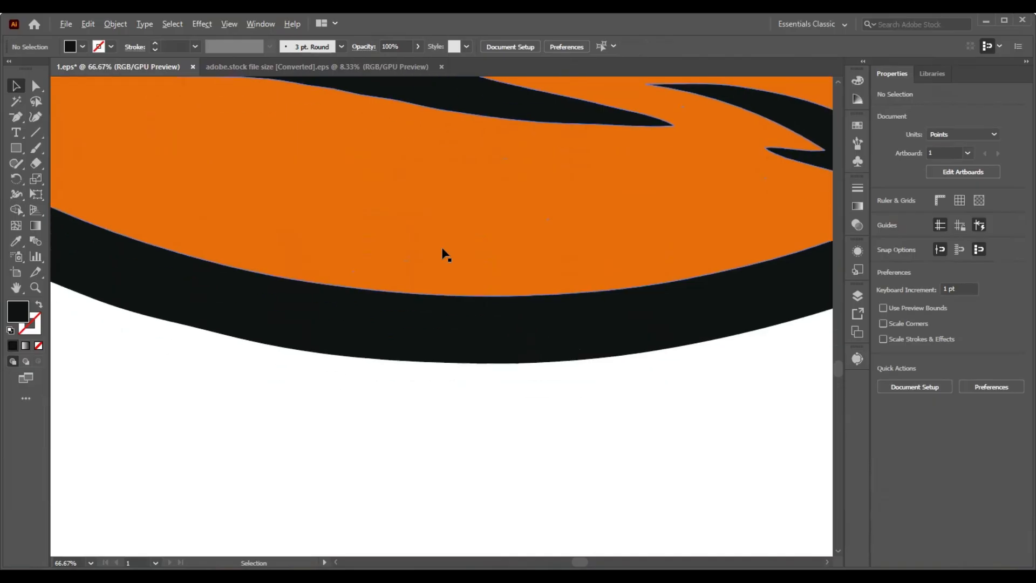
scroll(445, 254, down, 2)
scroll(445, 254, up, 3)
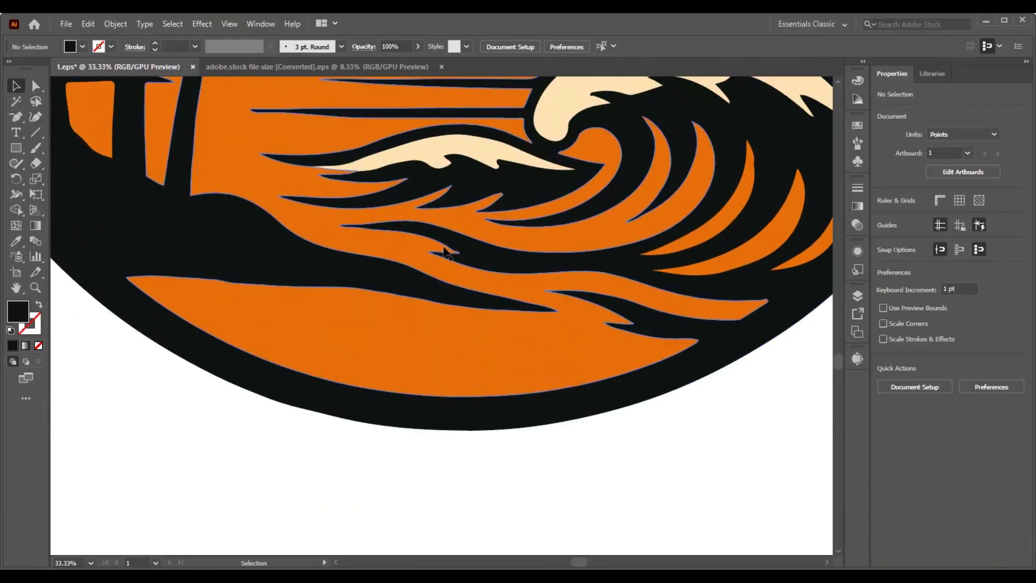
scroll(445, 254, up, 10)
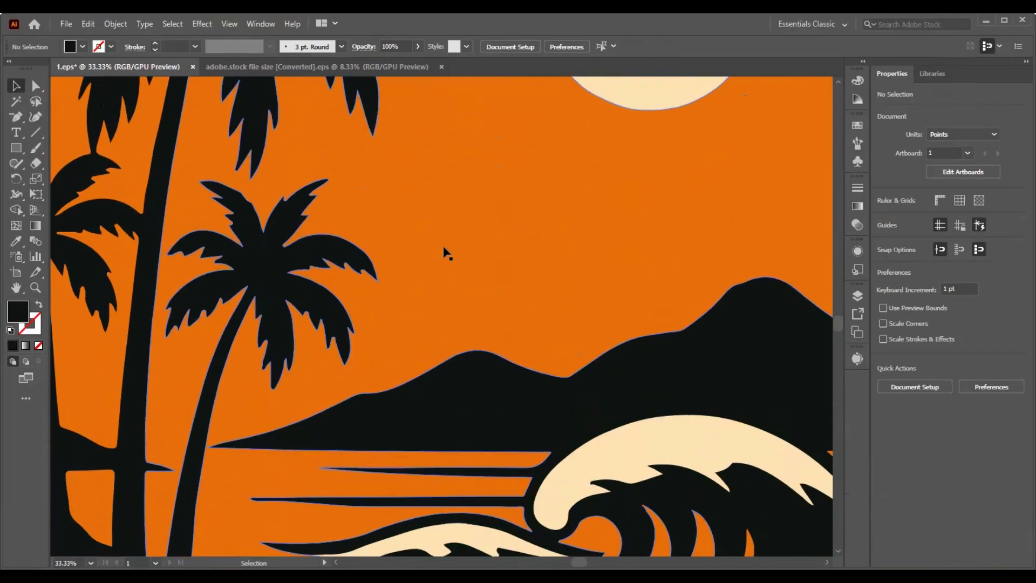
scroll(445, 254, up, 6)
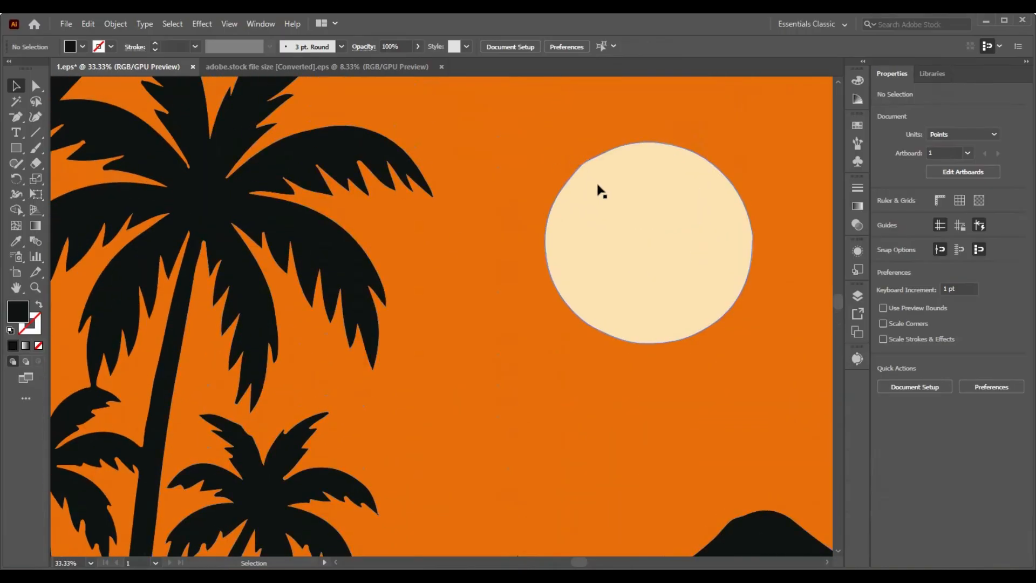
click(149, 175)
key(p)
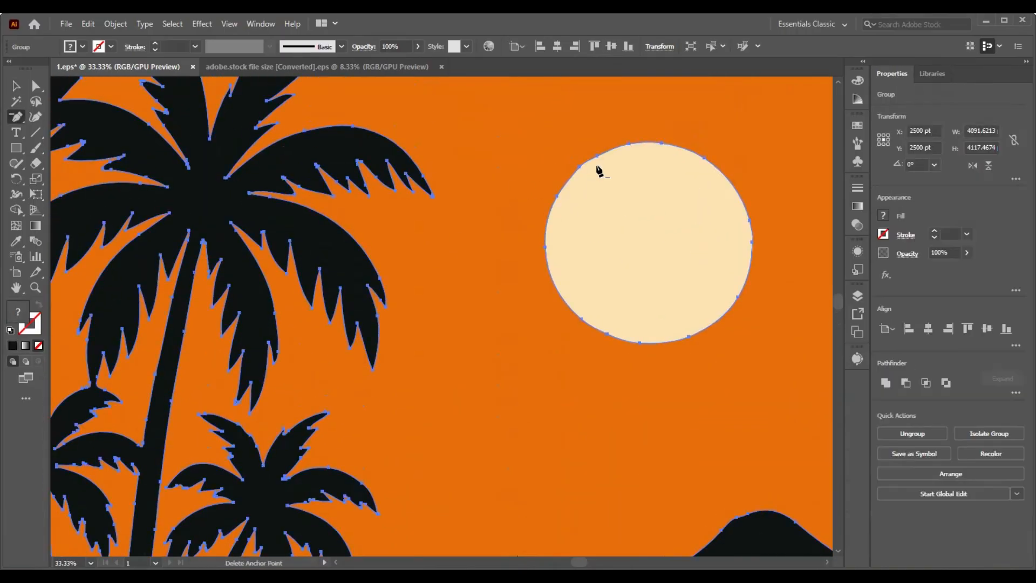
click(35, 85)
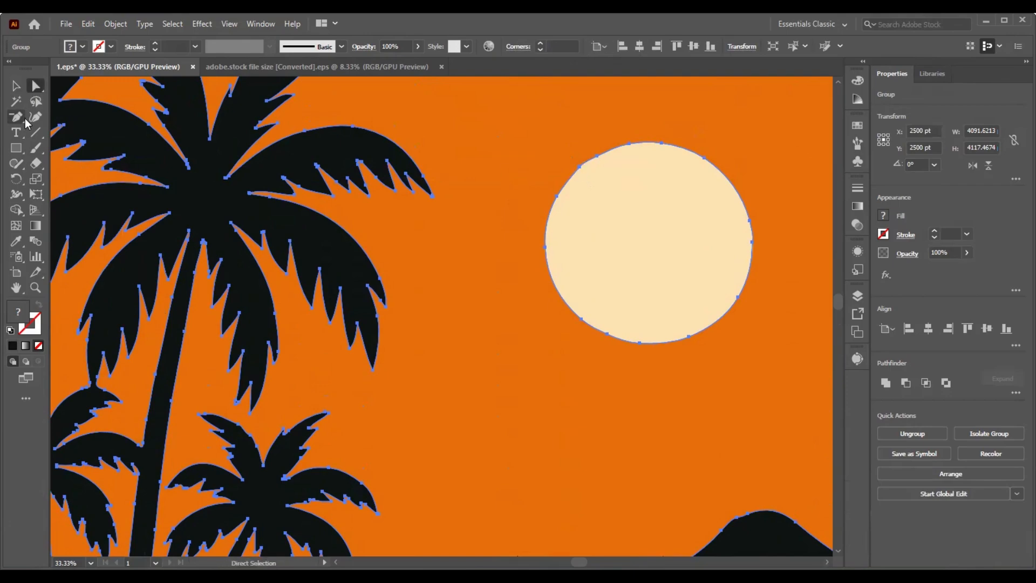
click(35, 117)
click(583, 164)
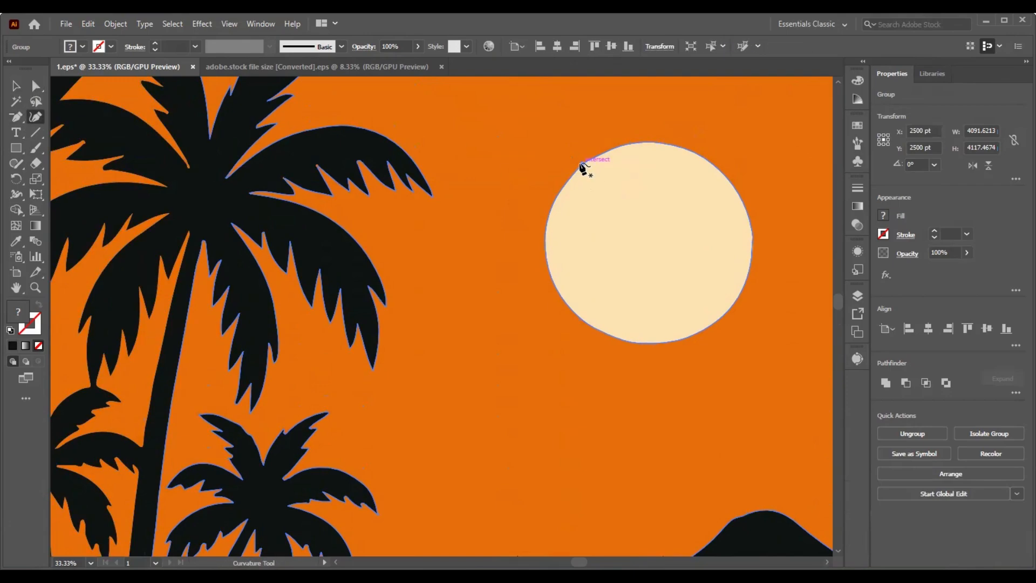
key(ctrl+z)
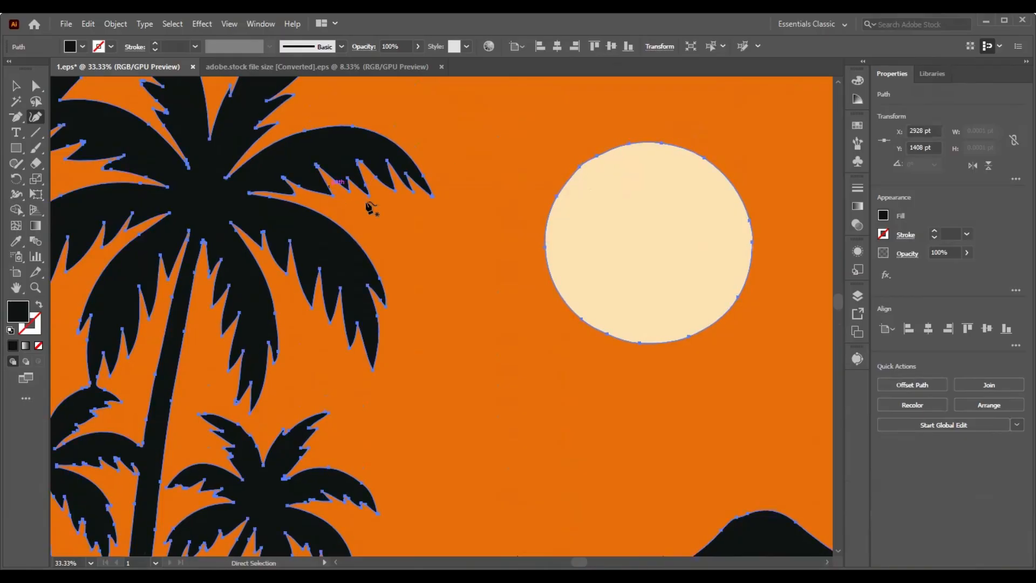
- Smooth the uneven upper-left edge of the cream sun by reshaping its outline with the Curvature tool
click(16, 84)
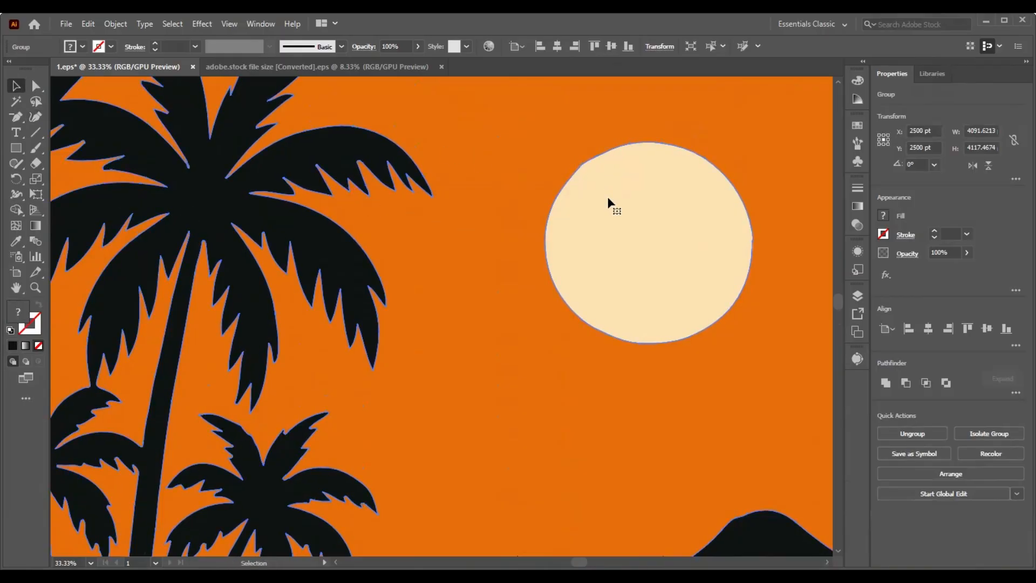
click(36, 116)
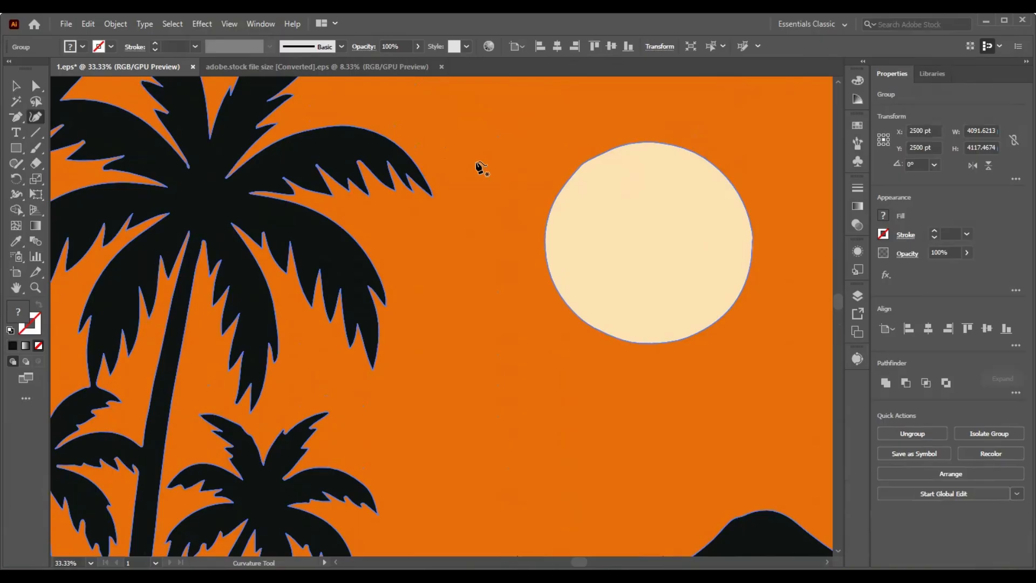
click(580, 169)
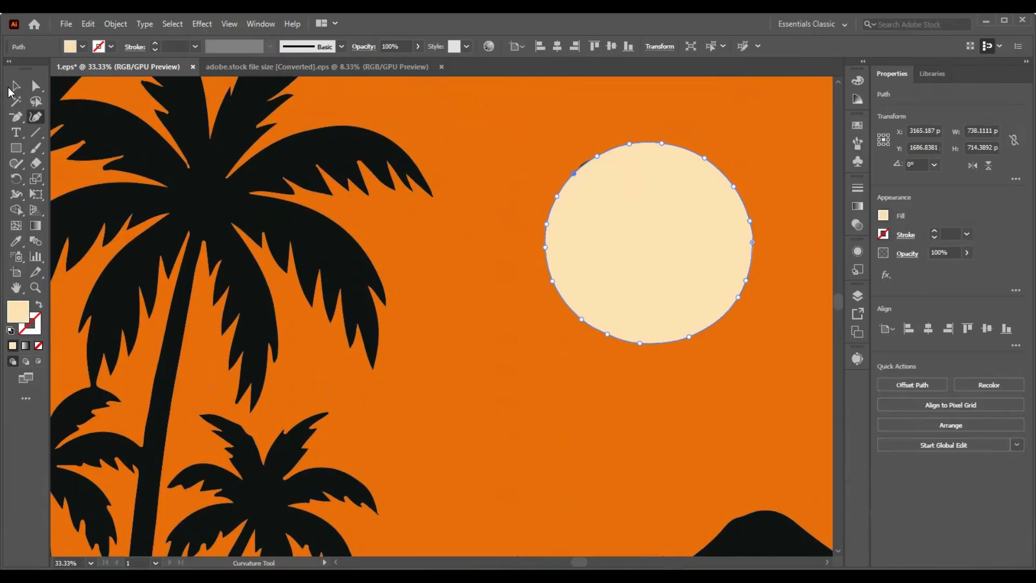
key(v)
scroll(559, 400, down, 4)
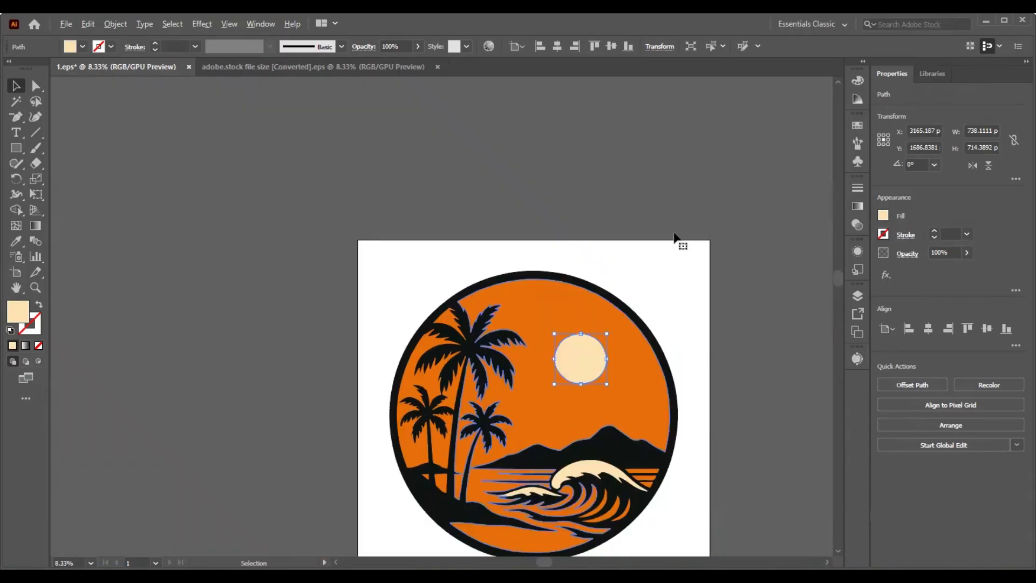
click(676, 235)
- Delete the orange shape's anchor point at the sun's upper-left edge to remove the dark sliver
scroll(556, 352, up, 8)
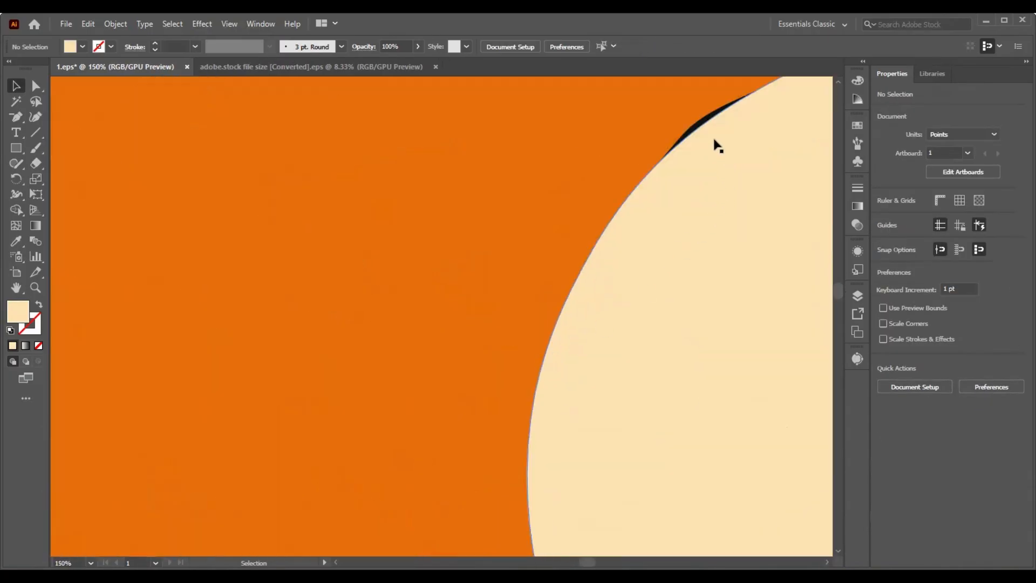
click(701, 123)
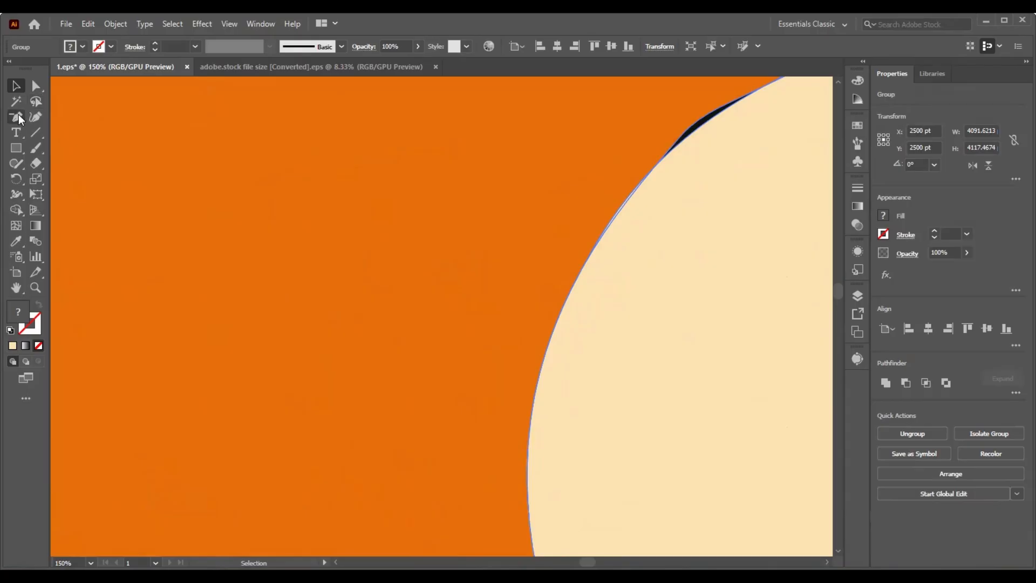
click(16, 116)
click(687, 169)
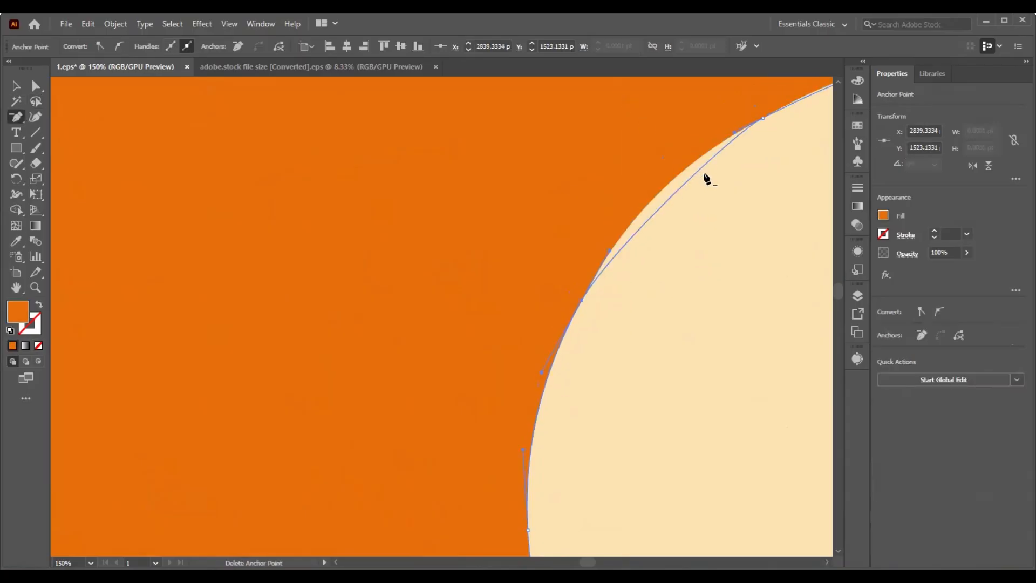
scroll(705, 178, up, 2)
scroll(767, 267, down, 3)
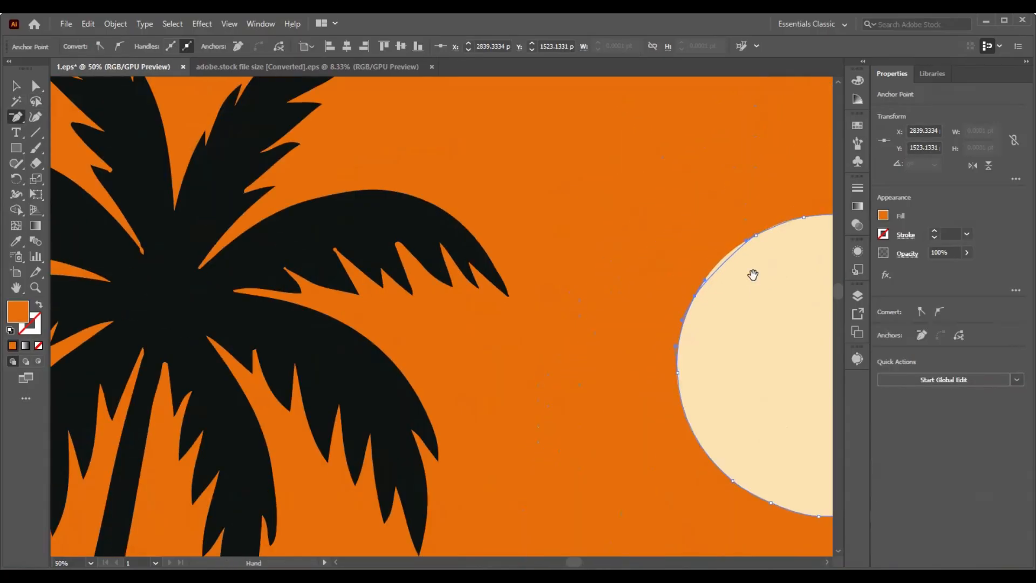
drag(752, 273, 687, 278)
click(16, 85)
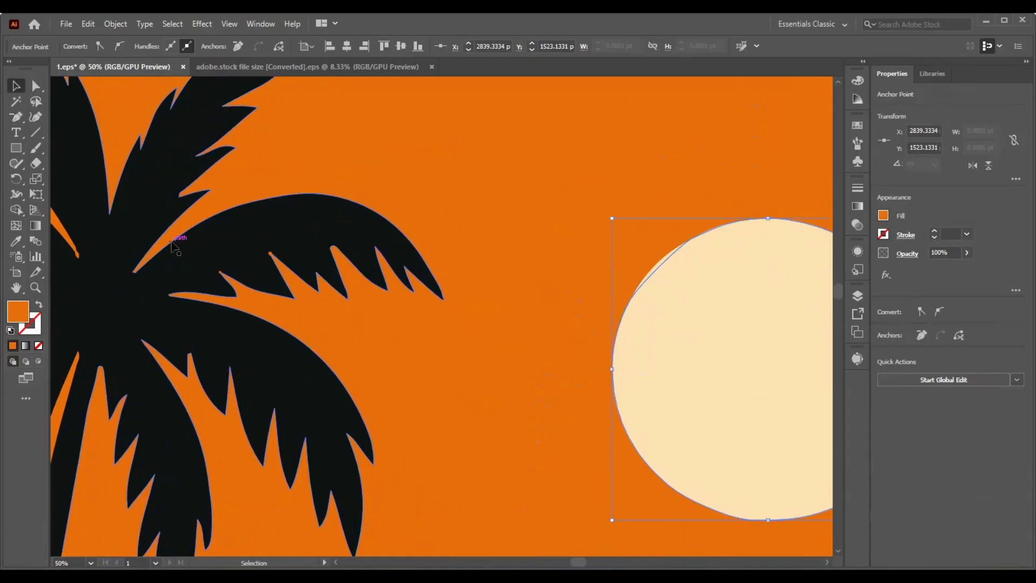
scroll(216, 267, down, 6)
- Check the selection of the background and artwork, and unlock the white background rectangle
click(303, 207)
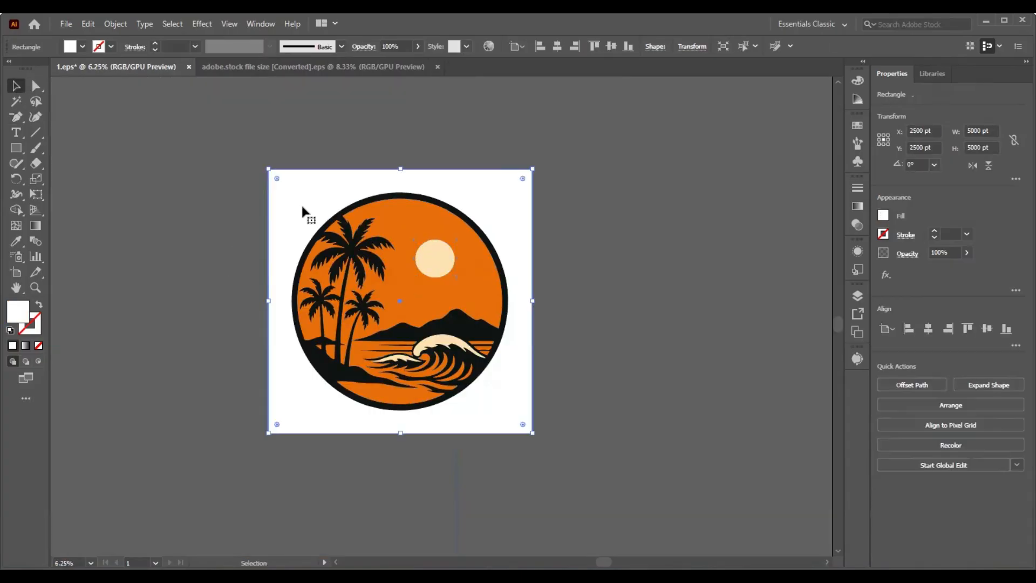
click(669, 391)
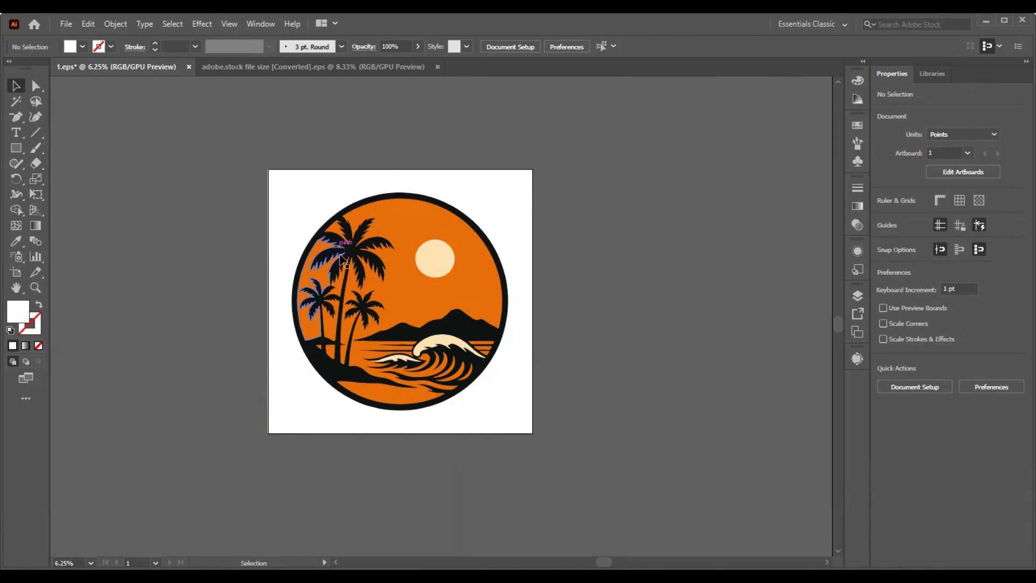
click(348, 247)
click(658, 155)
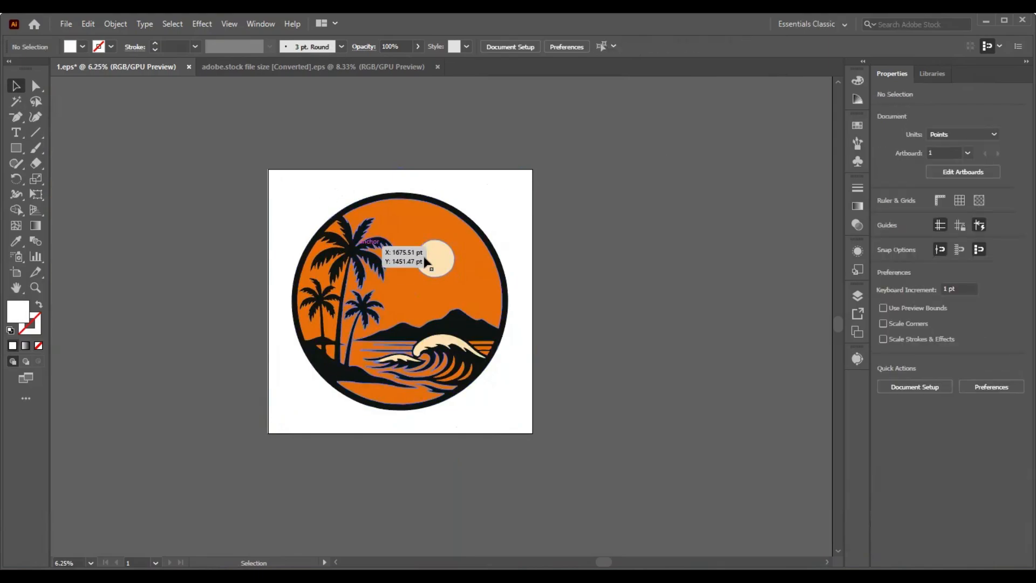
click(450, 268)
right_click(449, 264)
click(618, 216)
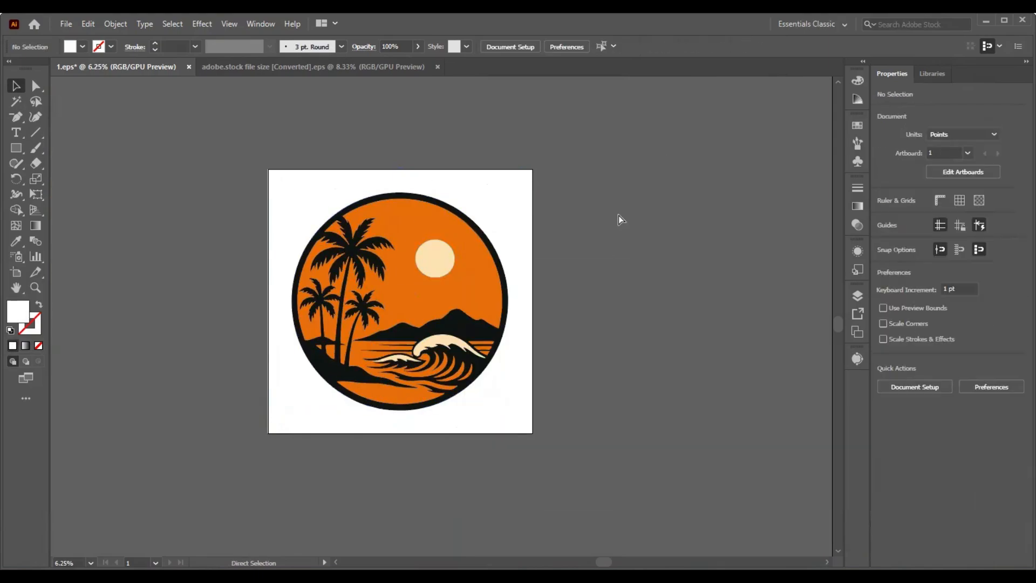
key(ctrl+alt+2)
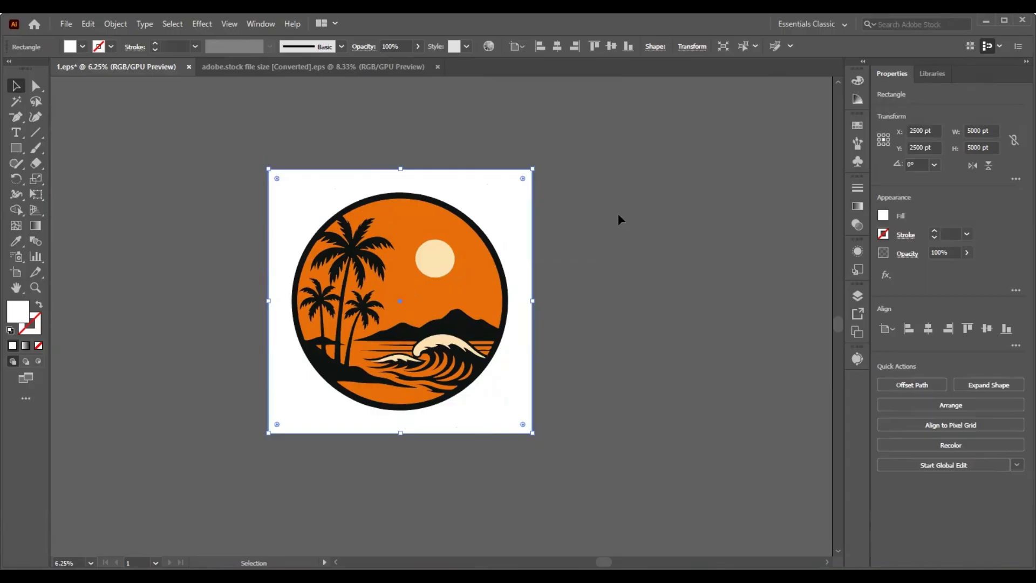
- Save the EPS document and export it as a 5000 × 5000 px maximum-quality JPEG, replacing 1.jpg in the Rady file folder
click(62, 26)
click(105, 129)
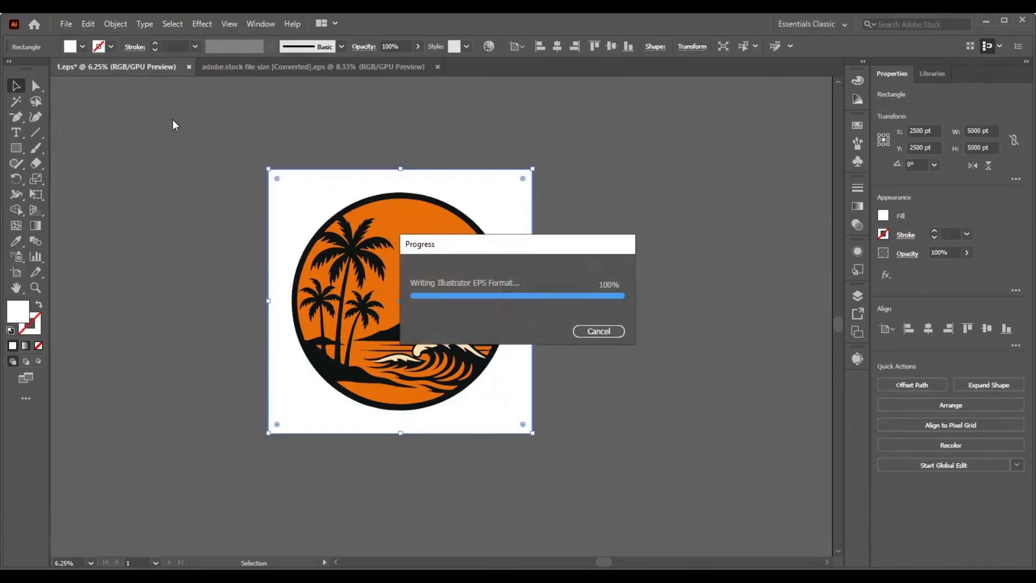
click(61, 24)
mouse_move(119, 266)
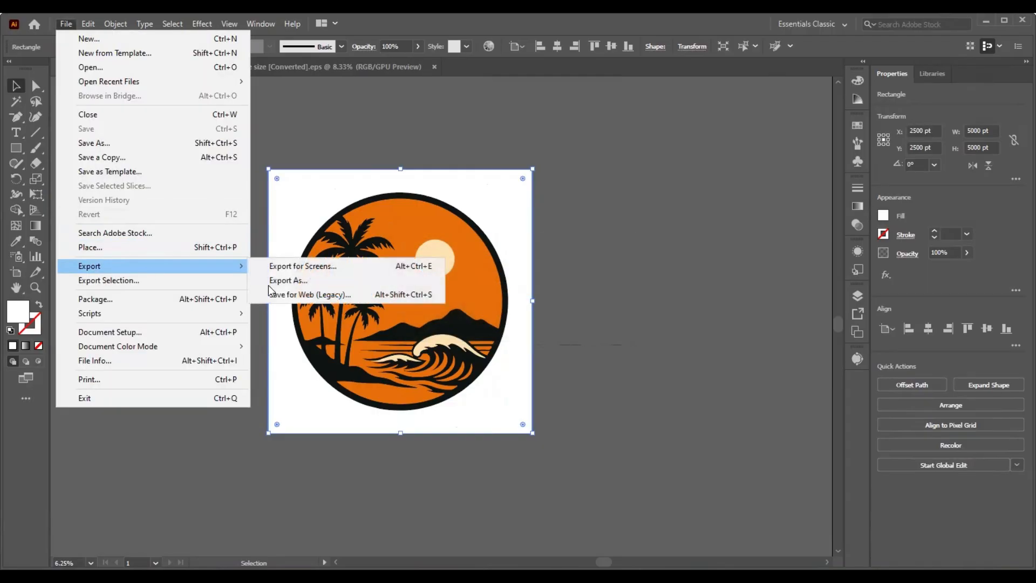
click(280, 294)
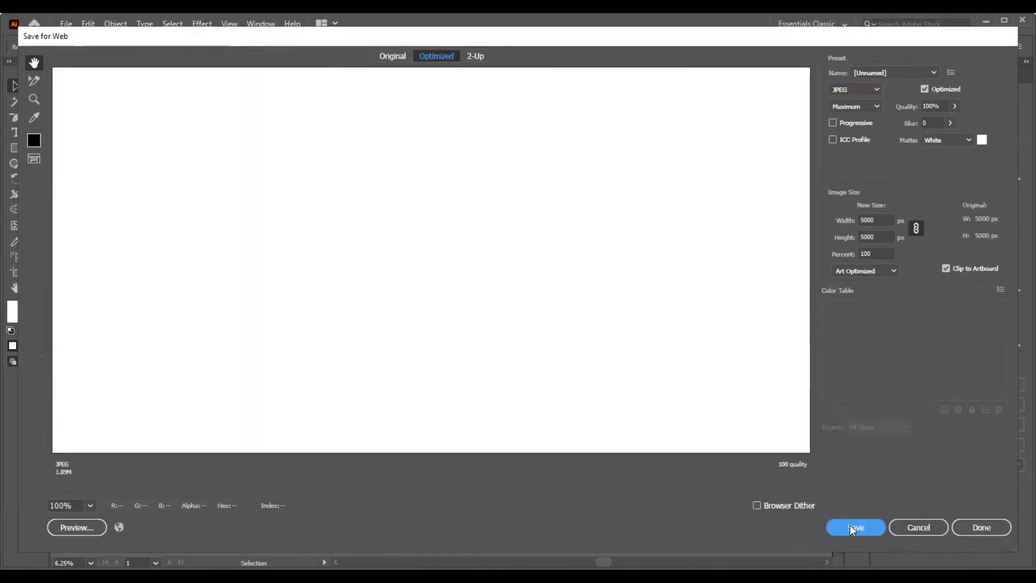
click(854, 527)
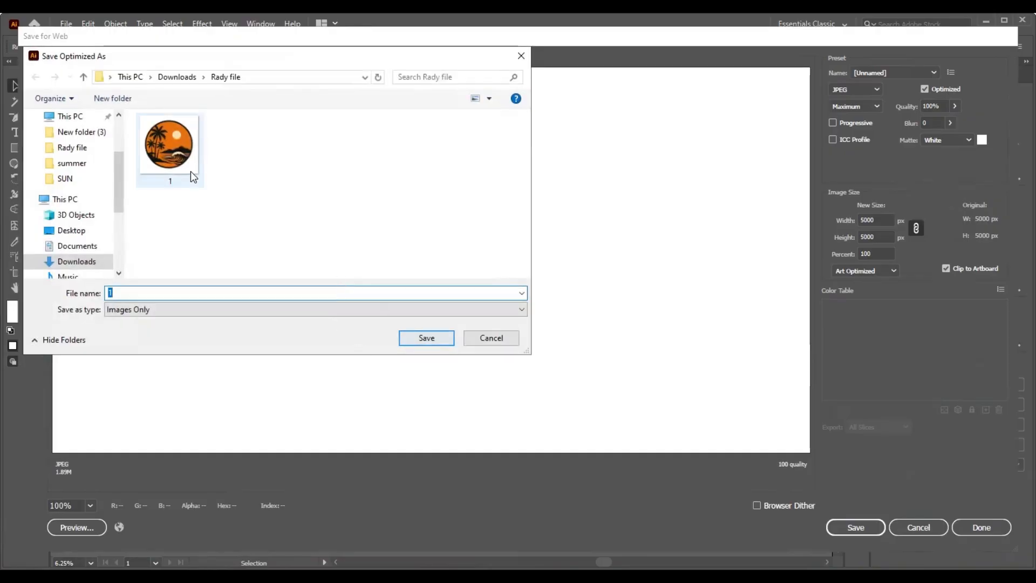
click(417, 341)
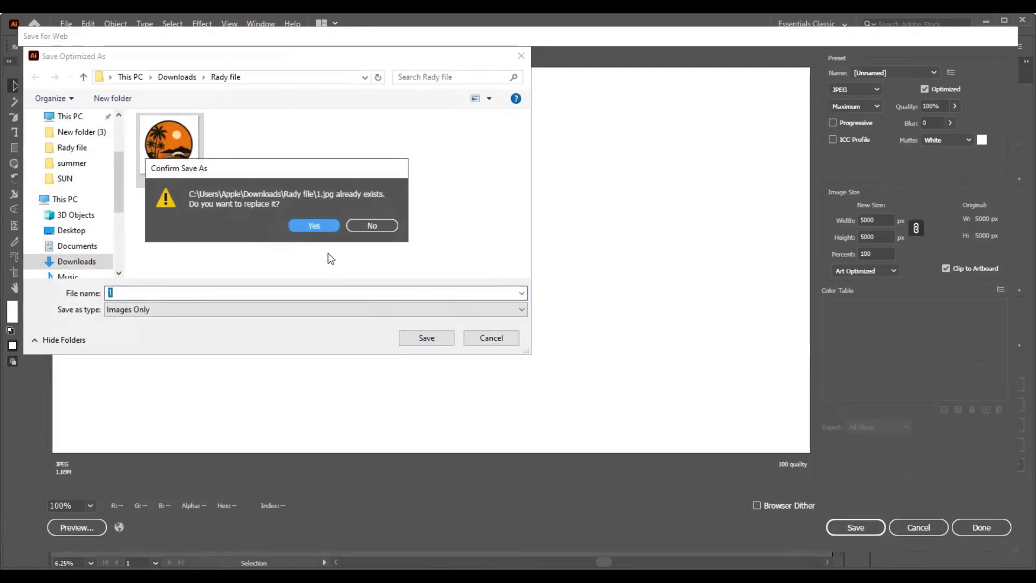
click(320, 225)
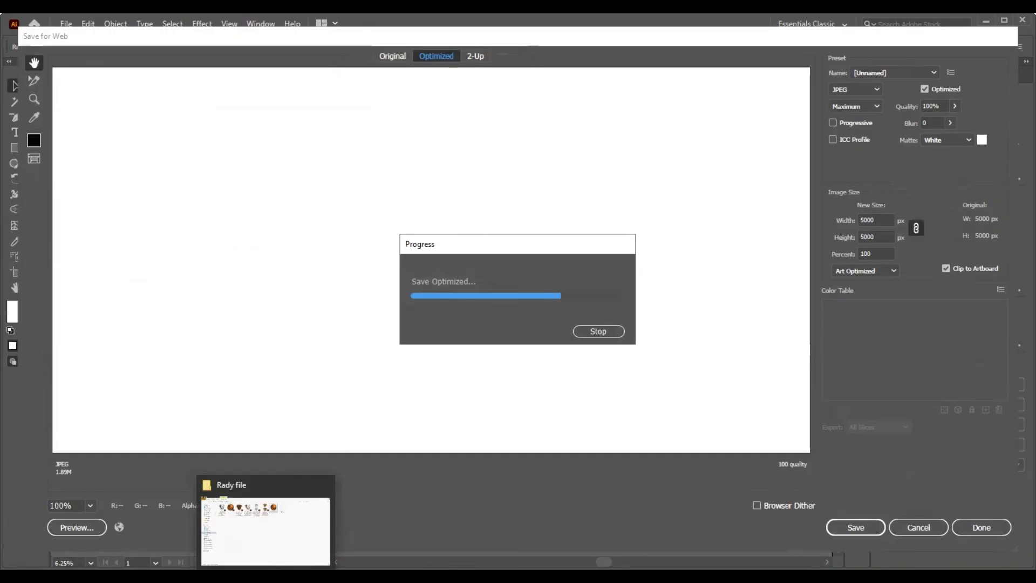
- Open the exported 1.jpg from the Rady file folder in the image viewer and examine the artwork's edges up close
click(267, 577)
double_click(581, 112)
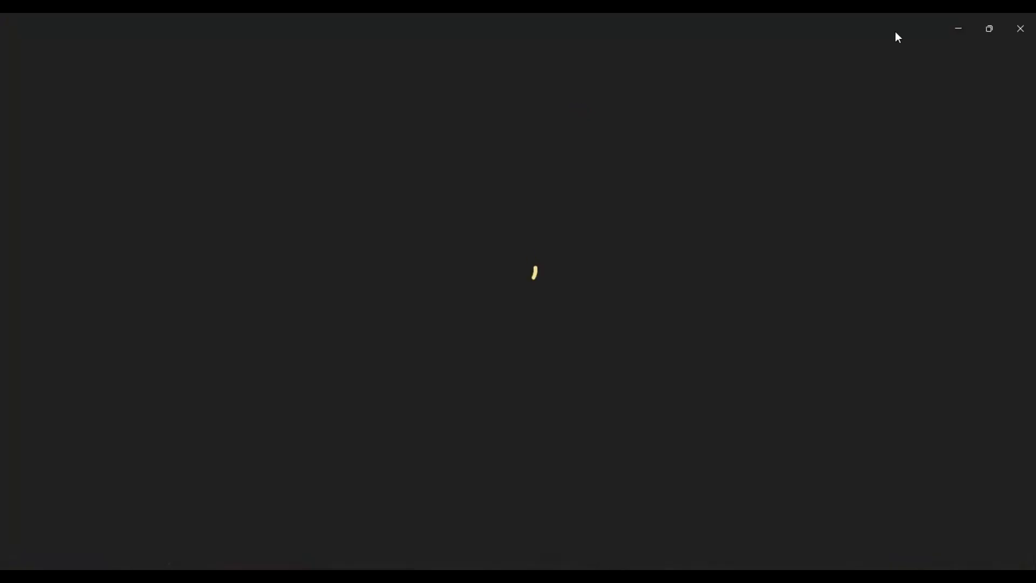
click(1020, 26)
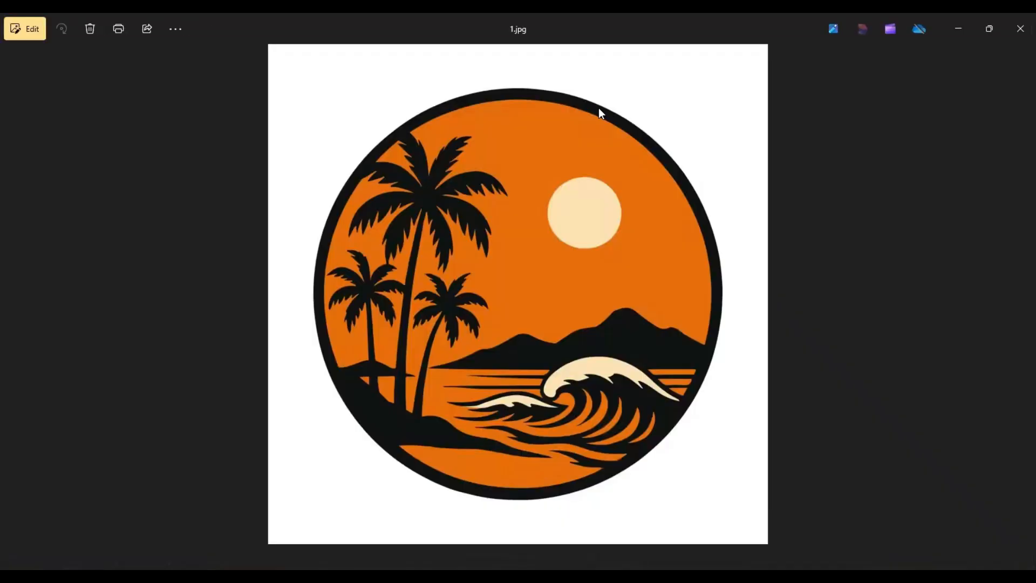
scroll(551, 342, up, 2)
scroll(664, 210, up, 2)
scroll(648, 124, down, 2)
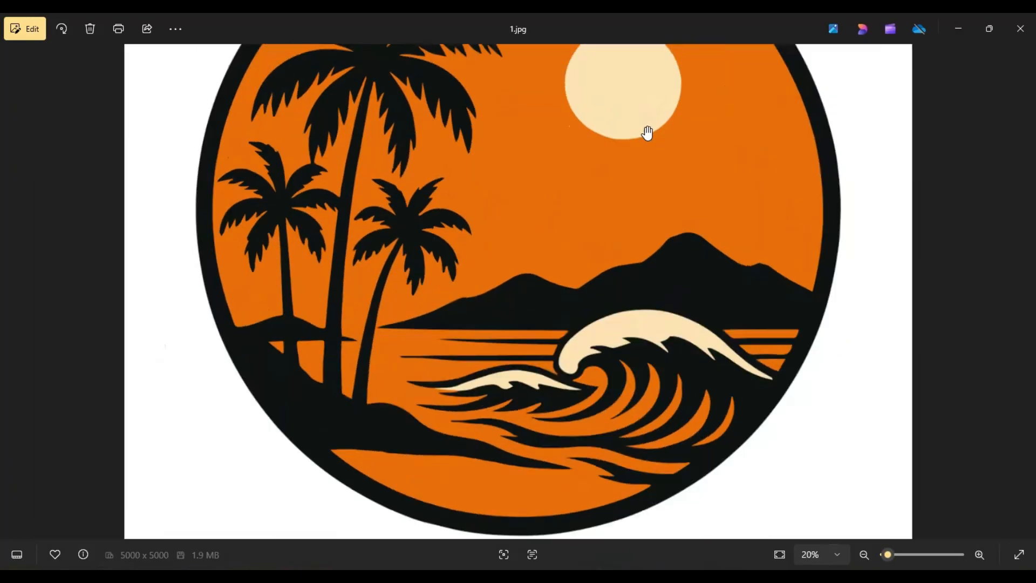
scroll(564, 348, up, 2)
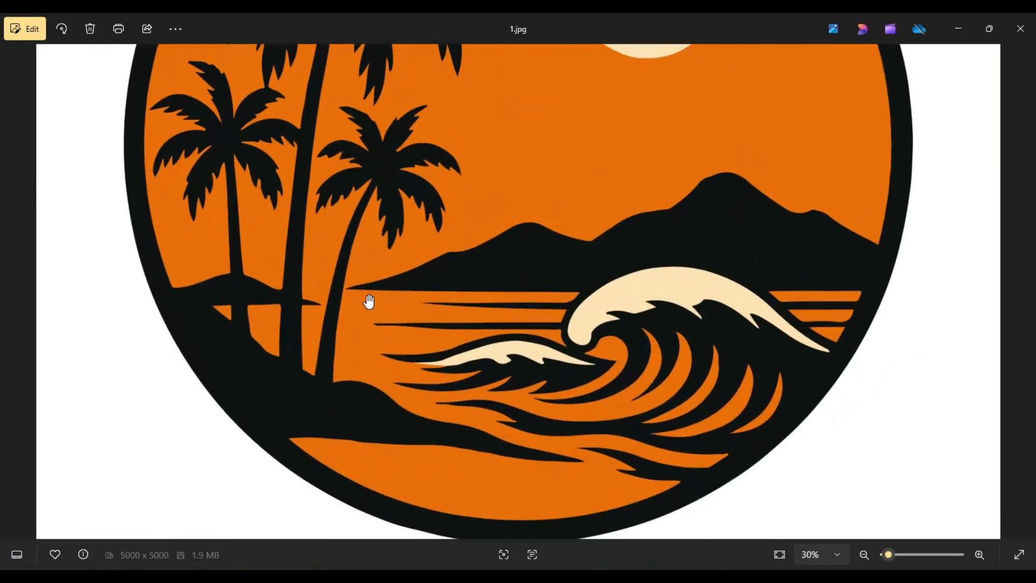
- Check the remaining palms, sun, mountains and waves in the exported 1.jpg, and close the image viewer
scroll(405, 178, down, 3)
scroll(440, 132, up, 2)
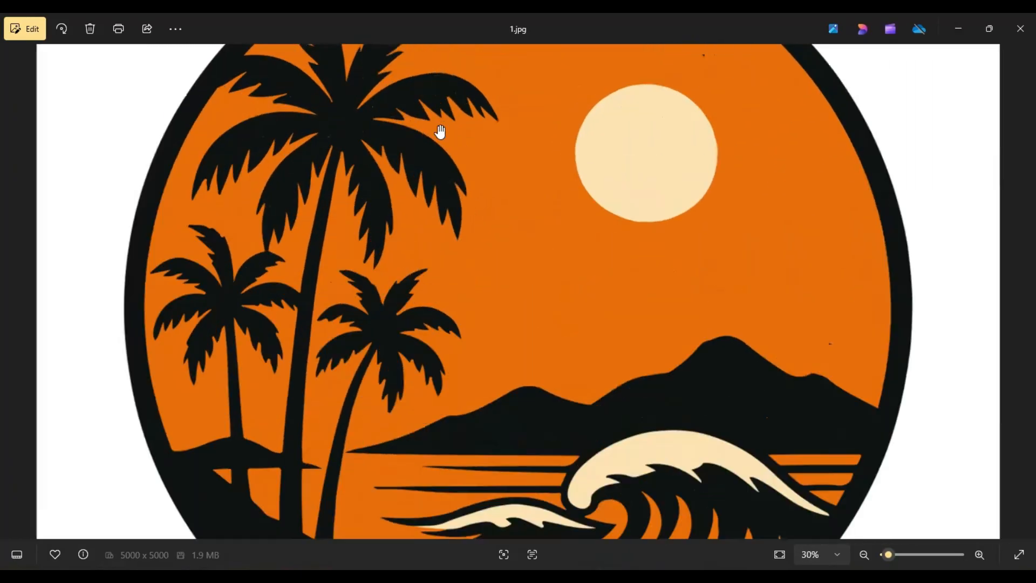
scroll(442, 125, down, 3)
click(1019, 28)
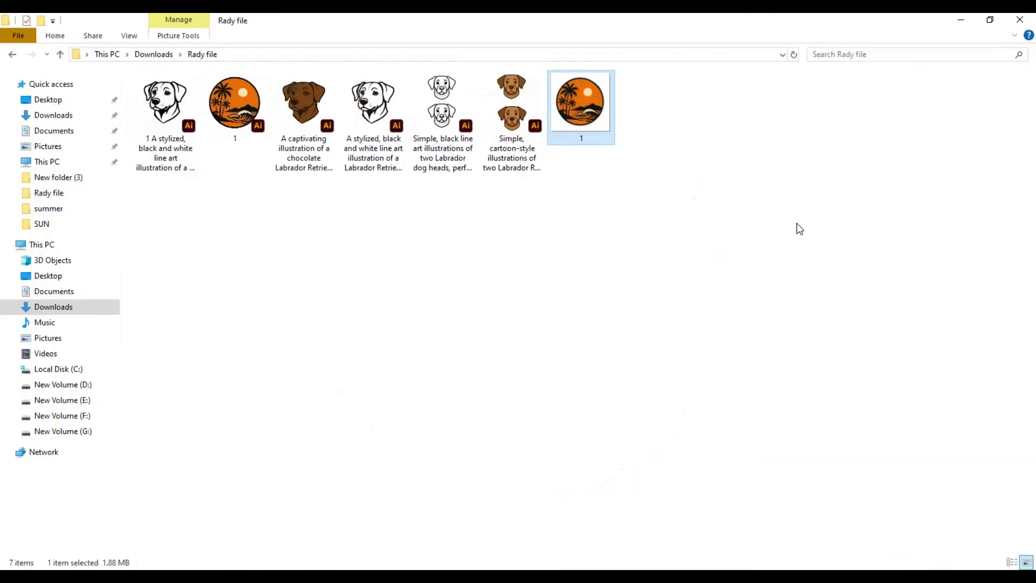
click(694, 245)
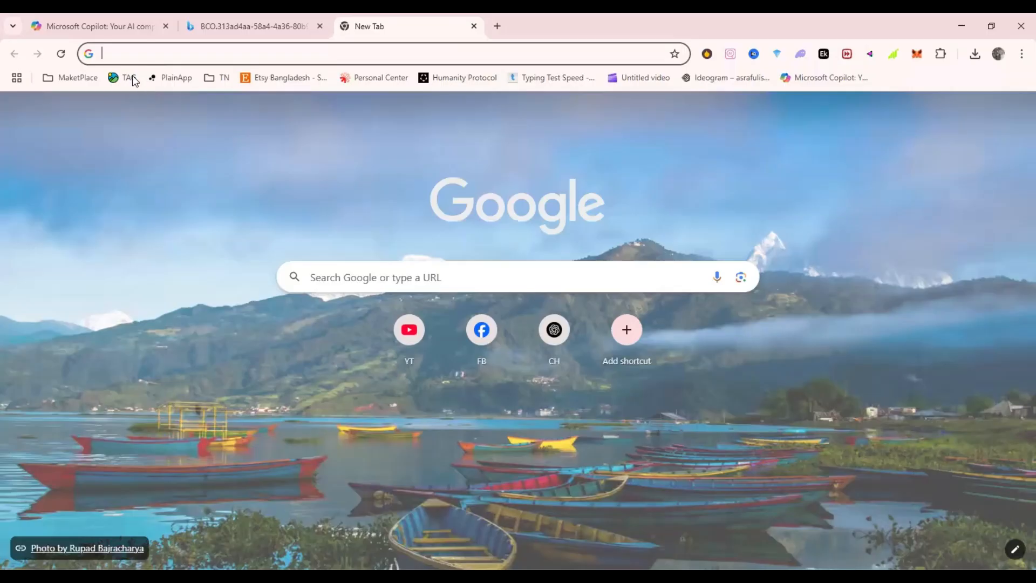
- Switch to Chrome, open the TagPik metadata generator from its bookmark, and close the Bing image page
click(132, 78)
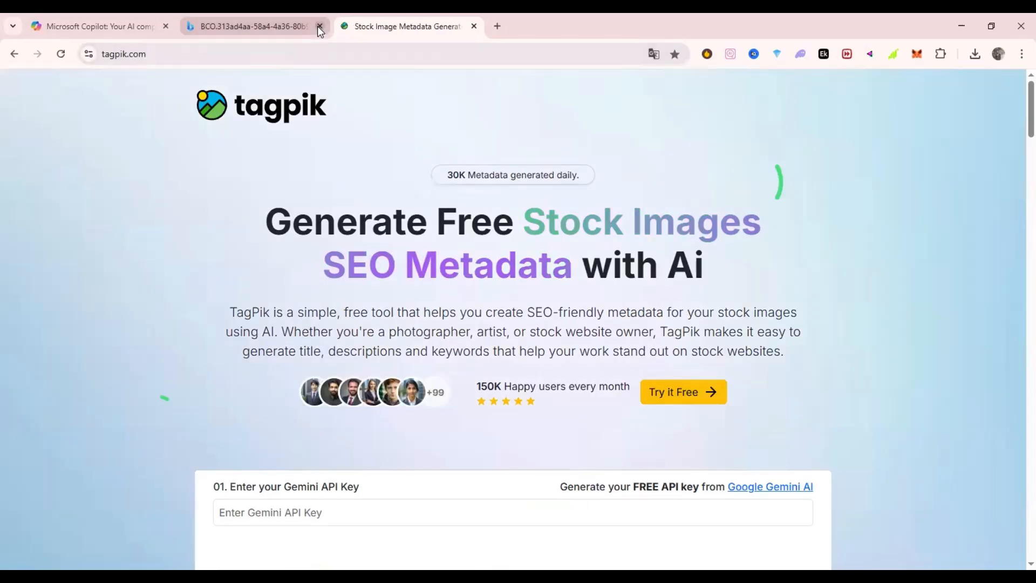
click(320, 25)
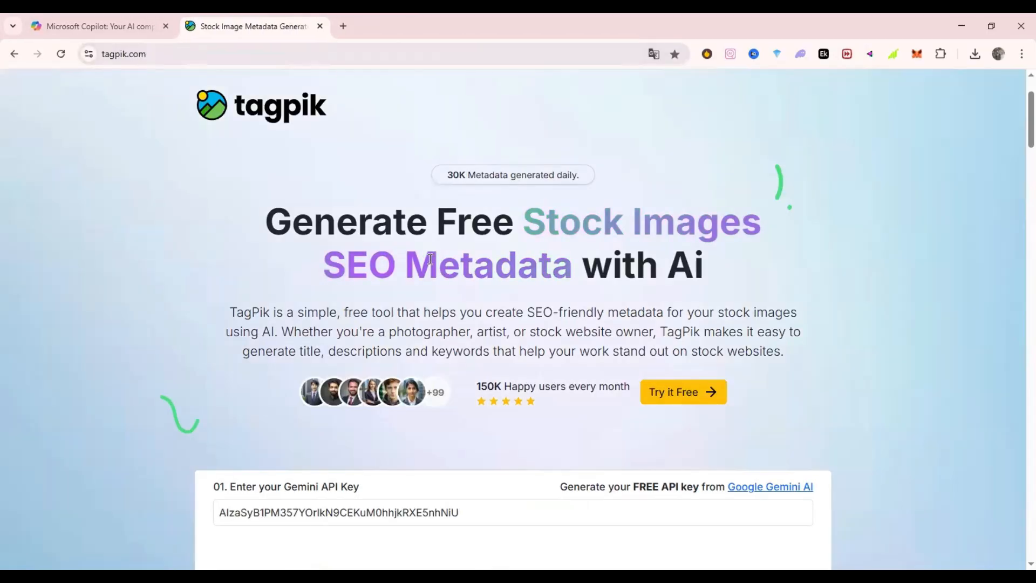
scroll(356, 331, down, 3)
scroll(297, 173, up, 3)
scroll(561, 333, down, 7)
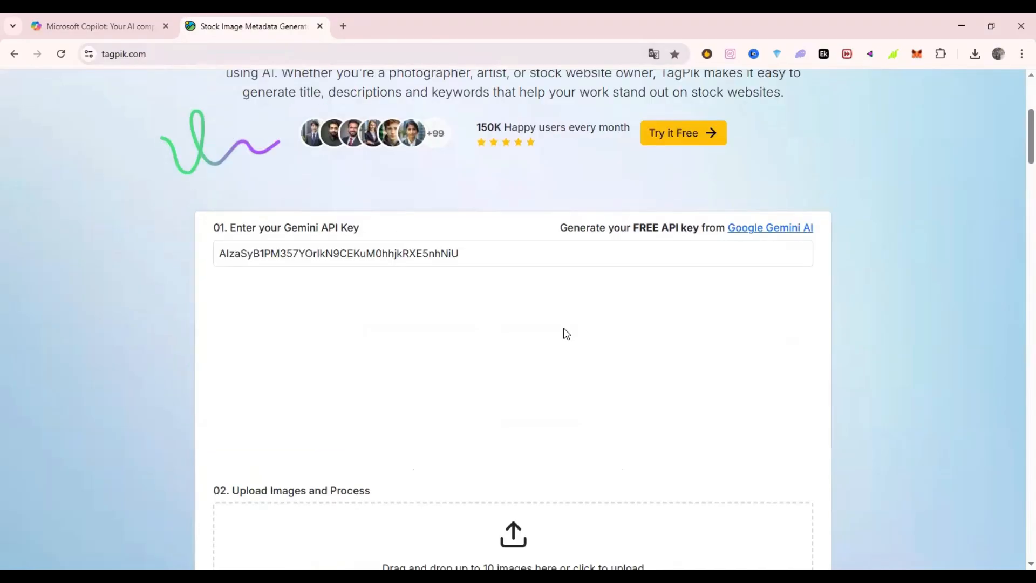
- Upload the sunset image 1 from the Rady file folder to TagPik and generate its metadata with the keyword limit at 50
scroll(507, 259, down, 5)
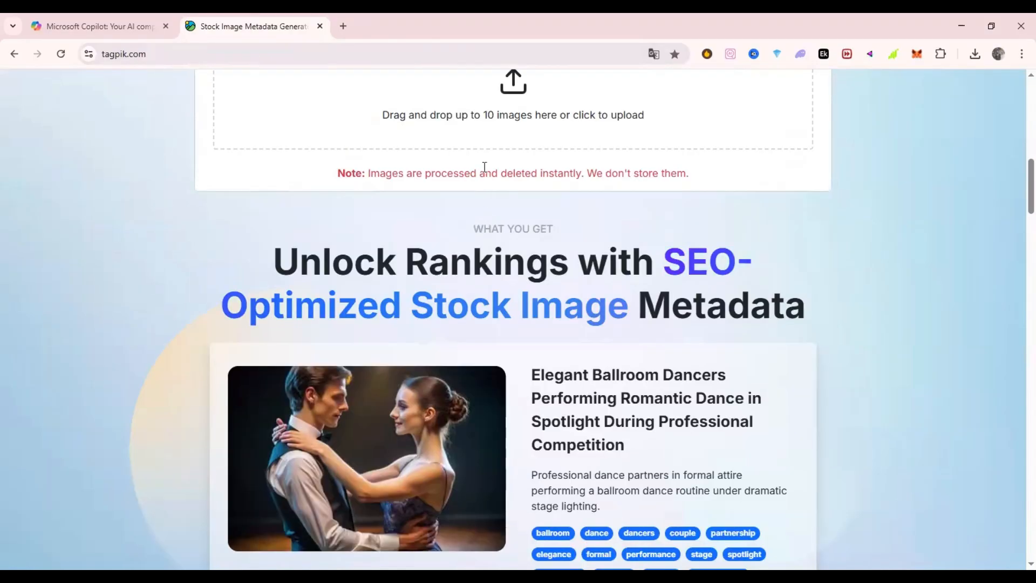
click(494, 129)
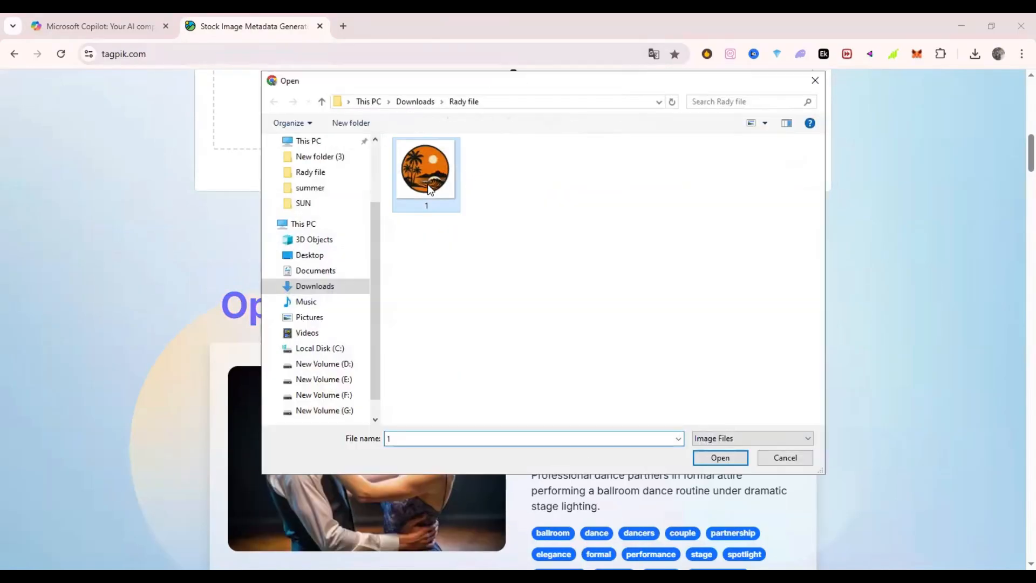
click(697, 456)
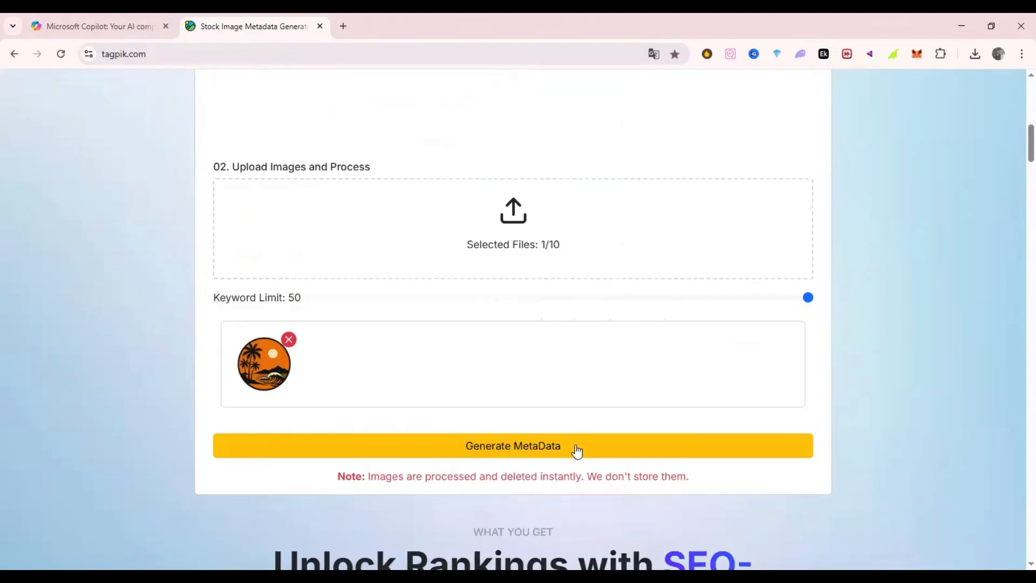
click(547, 446)
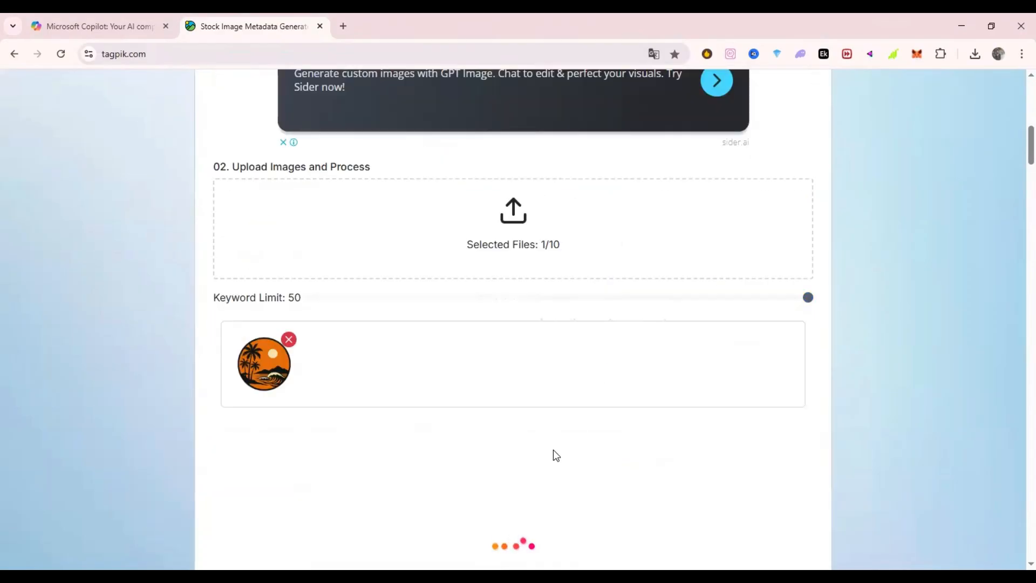
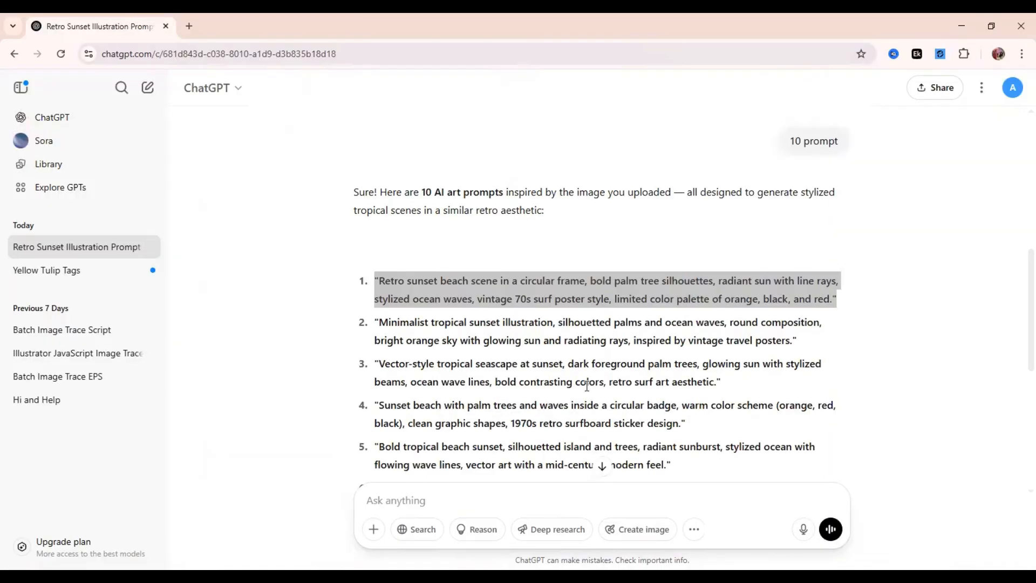
- Switch to ChatGPT and send the saved clipboard prompt requesting an Adobe Stock icon name title and 48 comma-separated SEO tags
scroll(587, 386, down, 5)
key(super+v)
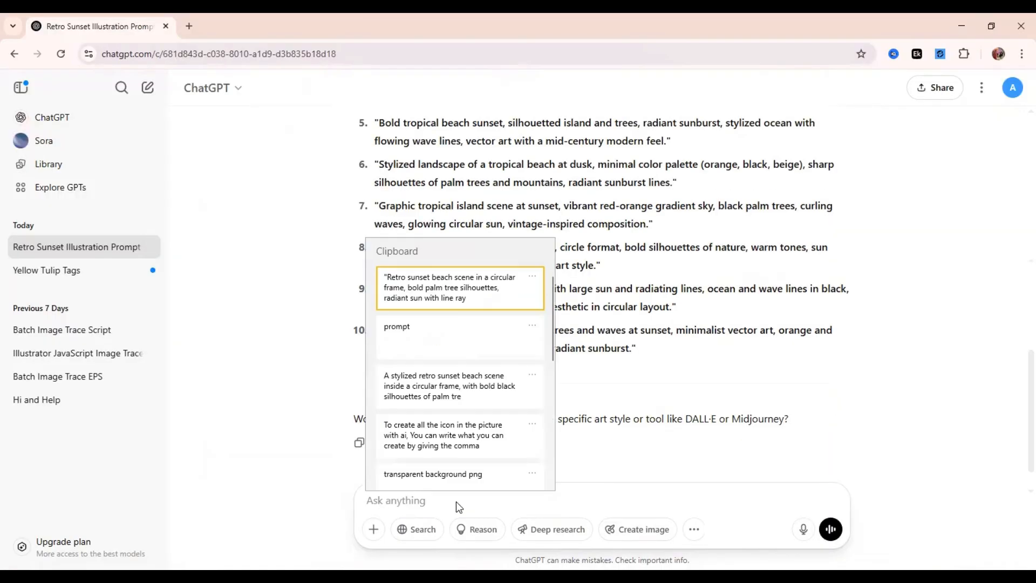
scroll(459, 399, down, 3)
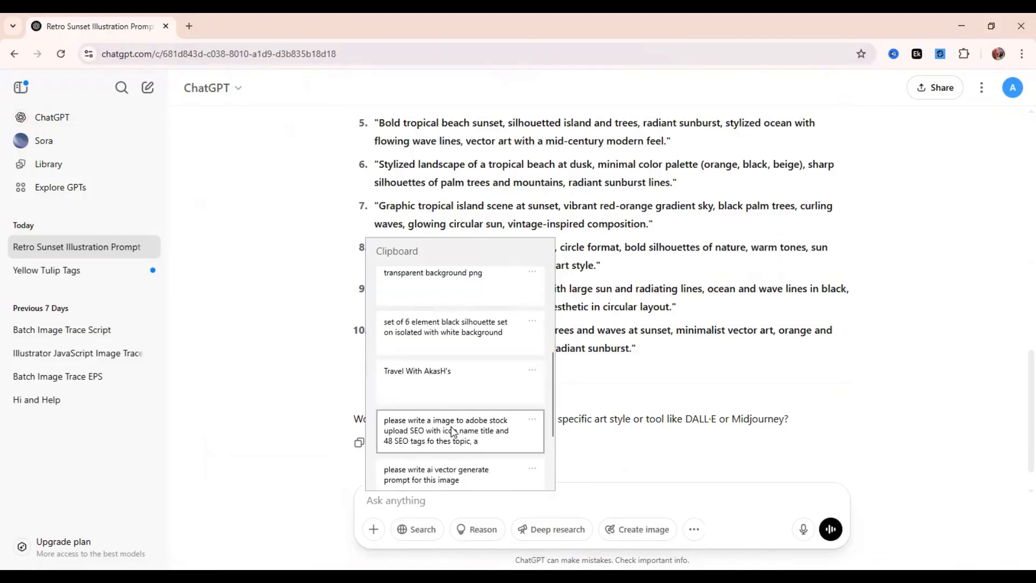
click(448, 429)
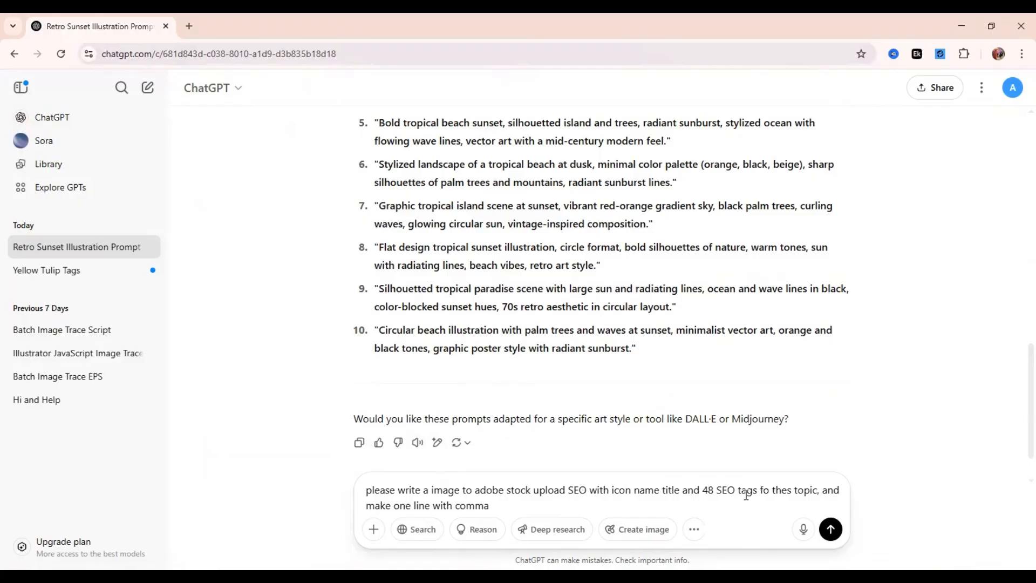
drag(705, 493, 709, 507)
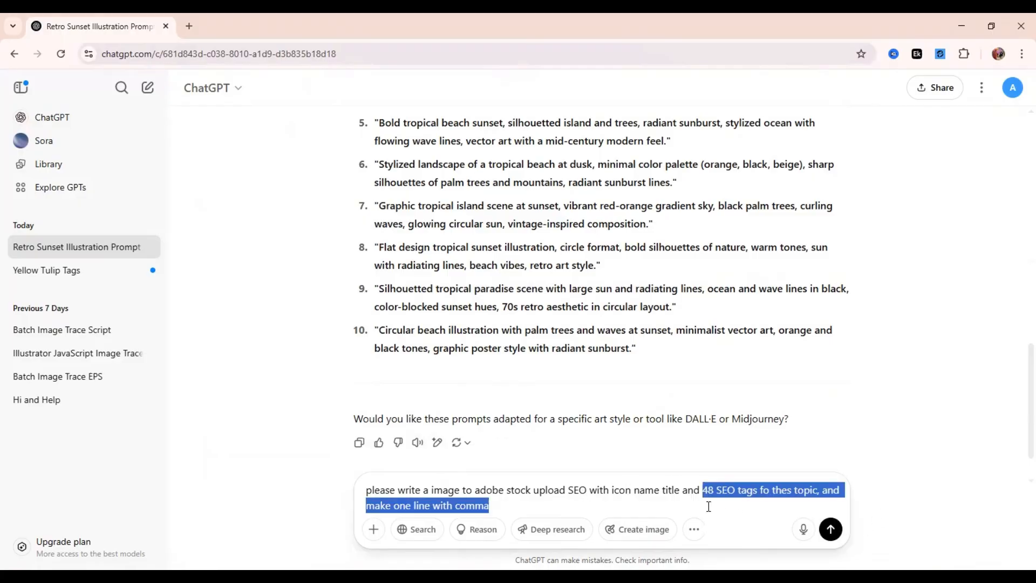
click(747, 495)
click(831, 529)
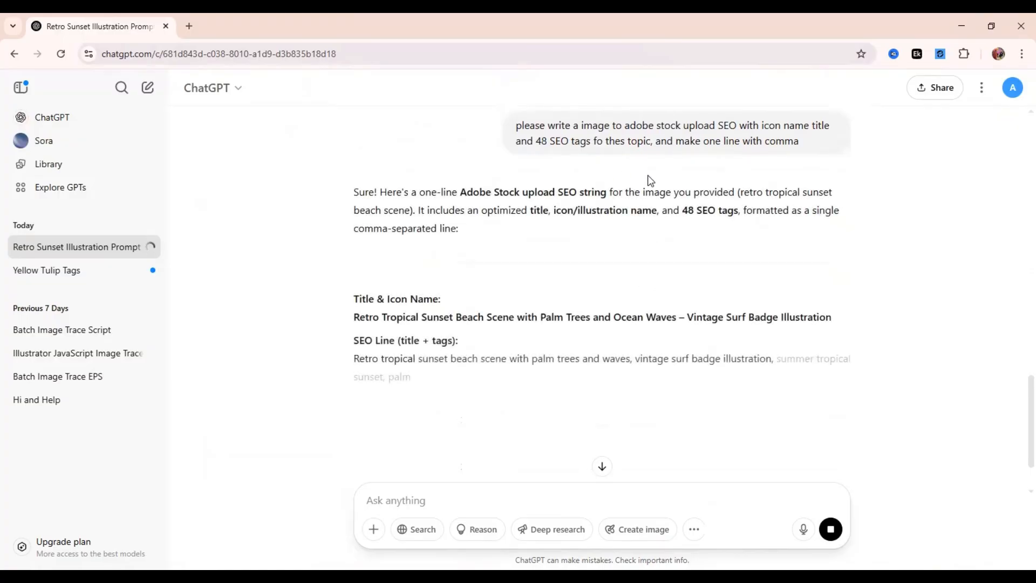
- Search Google in a new tab for the title that ChatGPT generated under Title & Icon Name
triple_click(390, 318)
scroll(423, 338, down, 2)
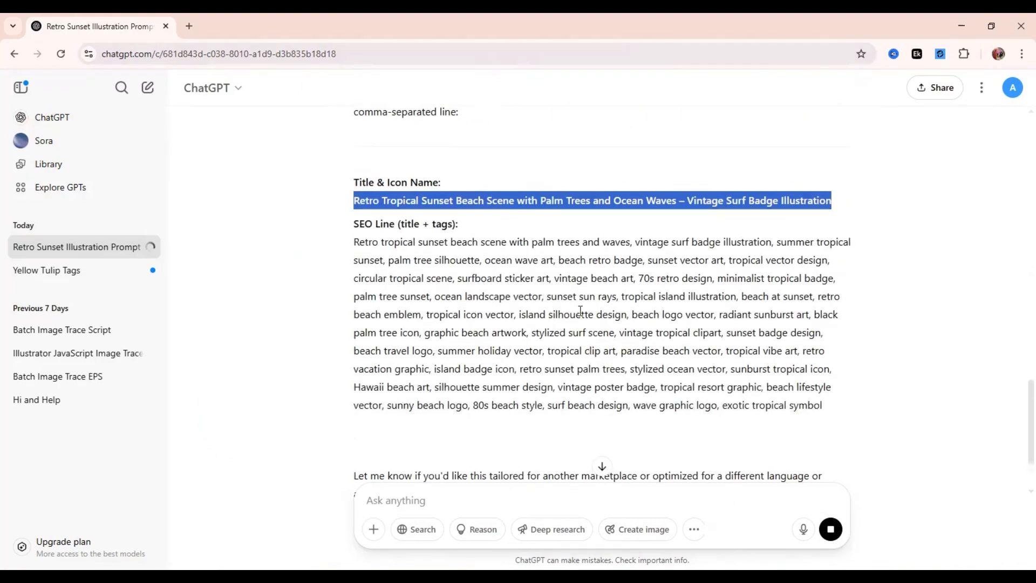
drag(473, 202, 497, 17)
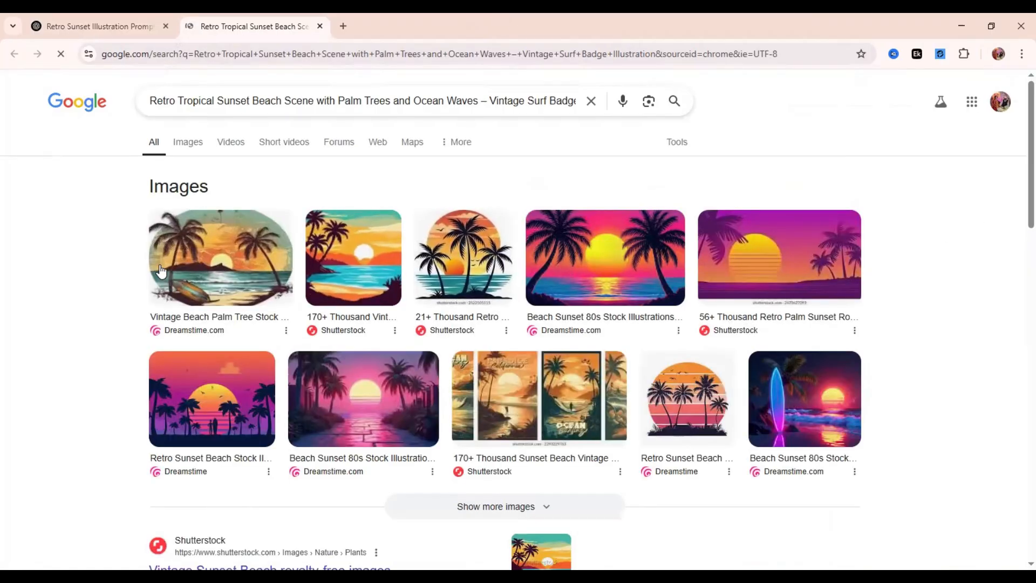
- Replace the dash before "Vintage" in the search text with a period, and put the whole title on the clipboard
click(490, 103)
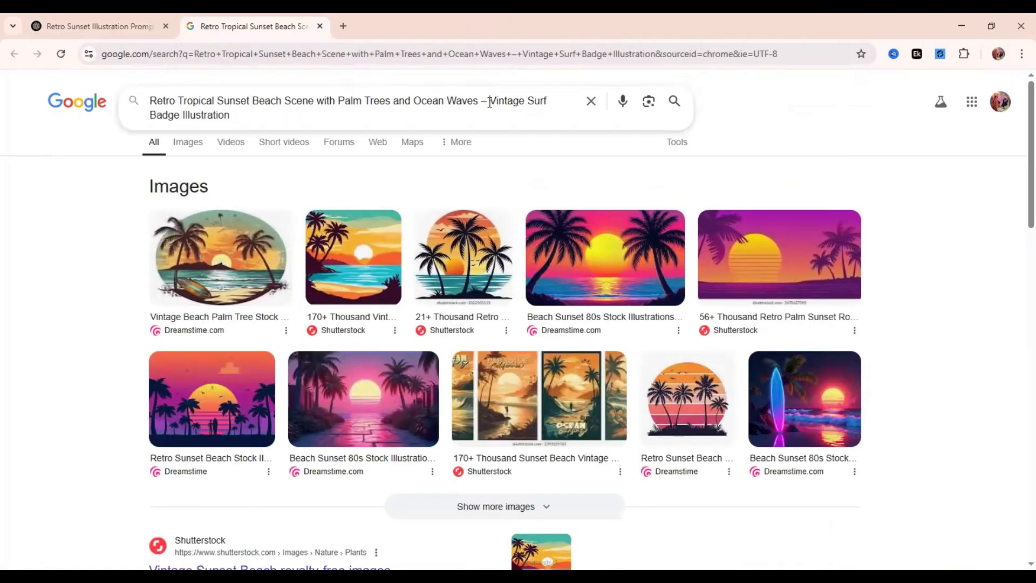
key(BackSpace)
key(BackSpace)
key(BackSpace)
text(.)
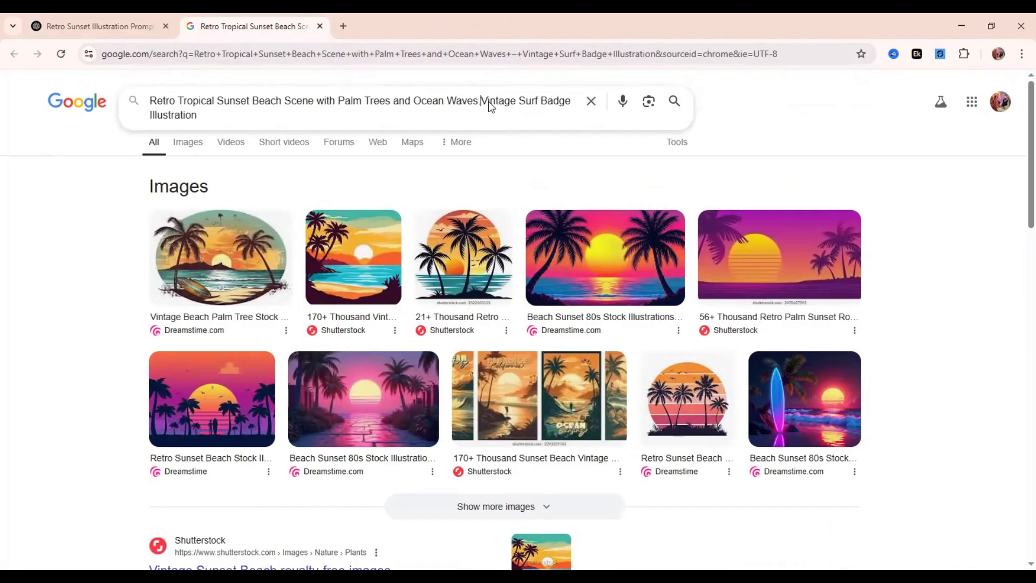
triple_click(490, 103)
right_click(490, 103)
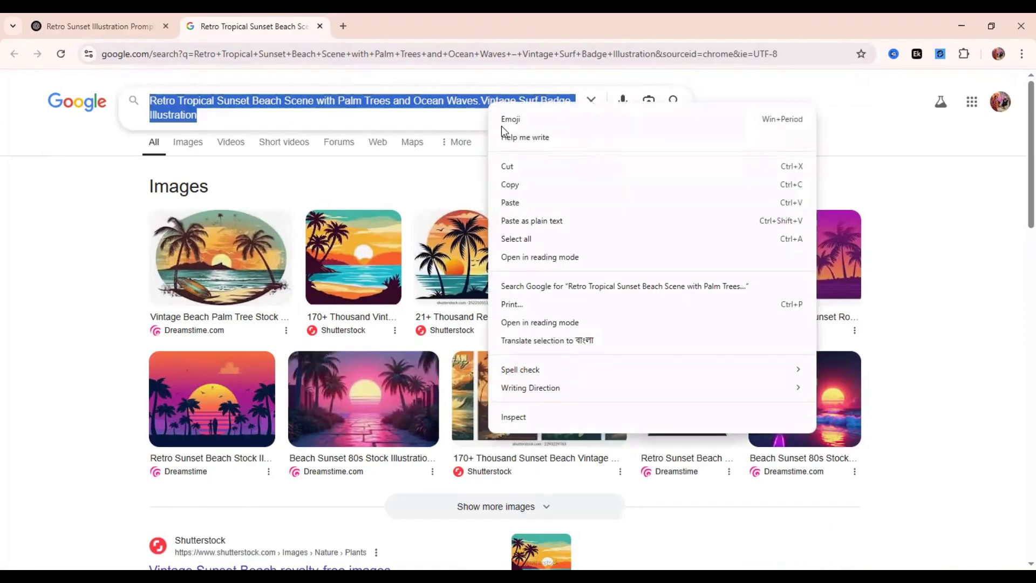
click(517, 182)
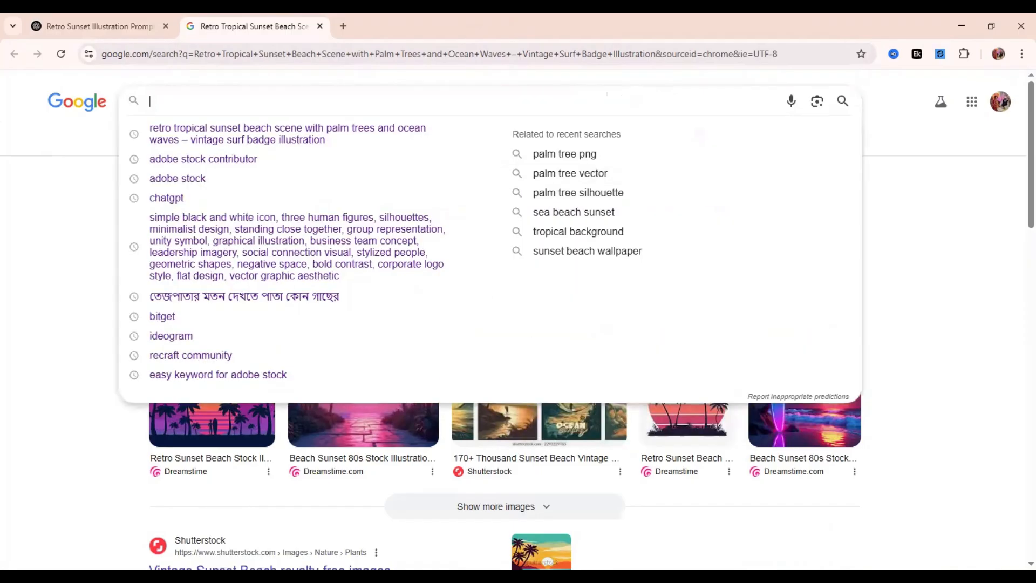
- Switch to the Rady file folder and rename both sunset files named 1, the EPS and the JPEG, with the copied title
key(alt+Tab)
click(233, 136)
ctrl+click(575, 136)
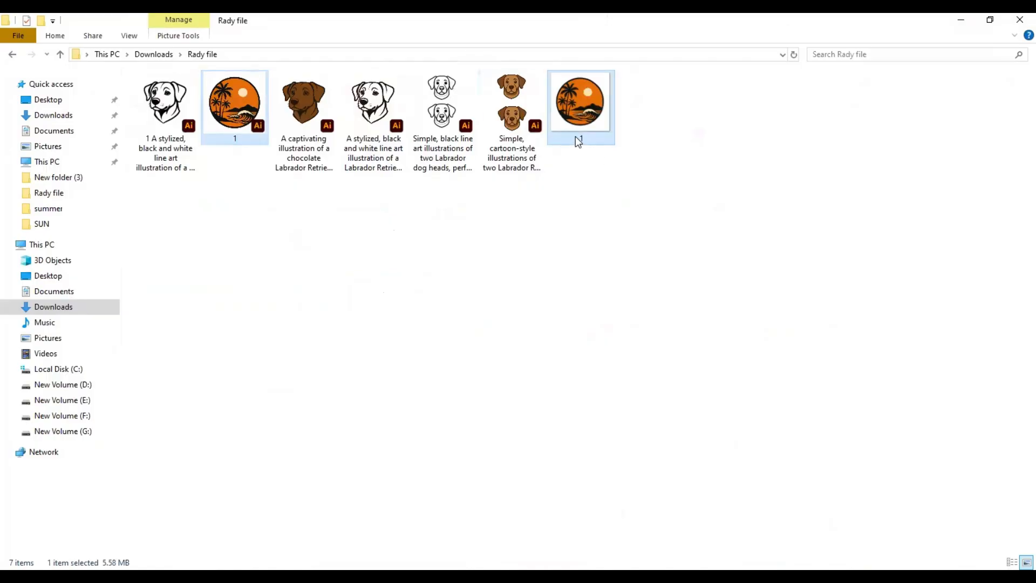
right_click(590, 130)
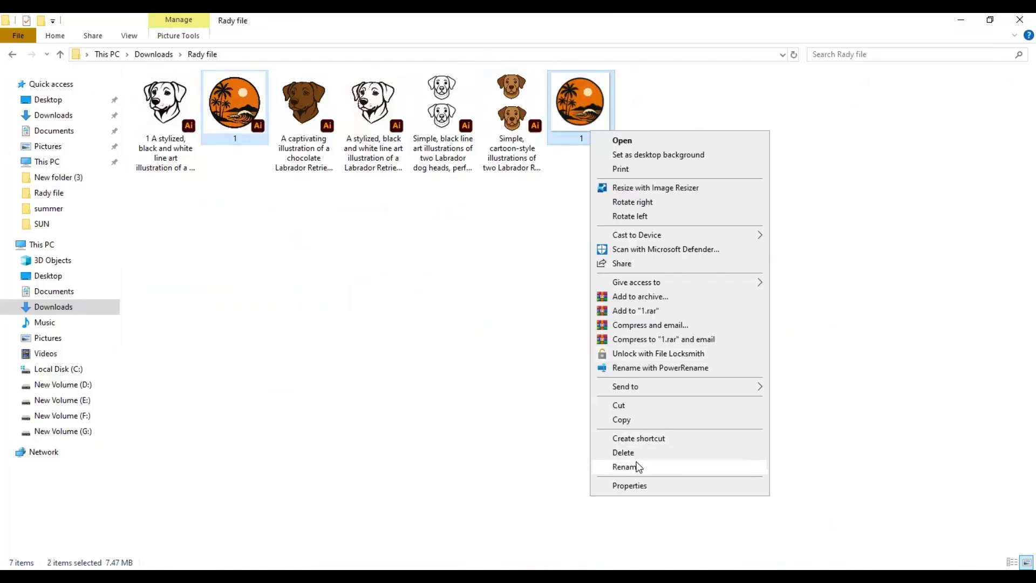
click(639, 466)
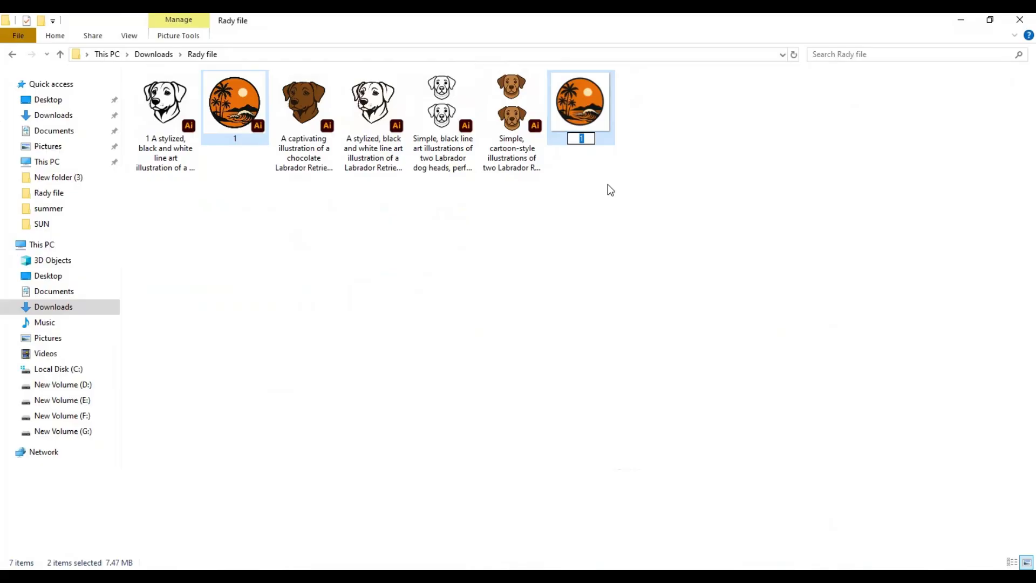
key(ctrl+v)
key(Return)
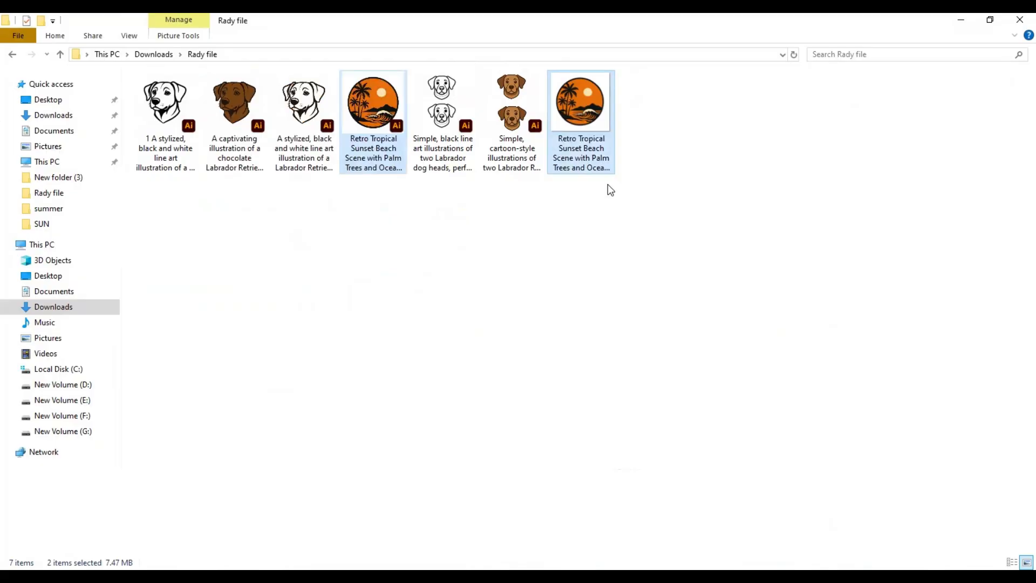
click(621, 183)
click(605, 148)
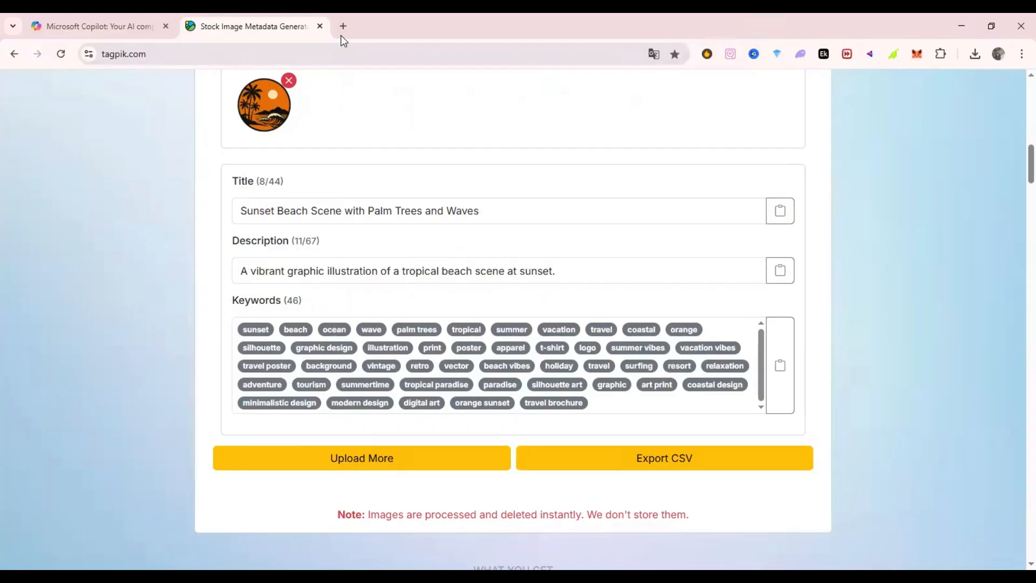
- Switch back to the Chrome window with TagPik and open all four MaketPlace bookmarks from a new tab
click(343, 27)
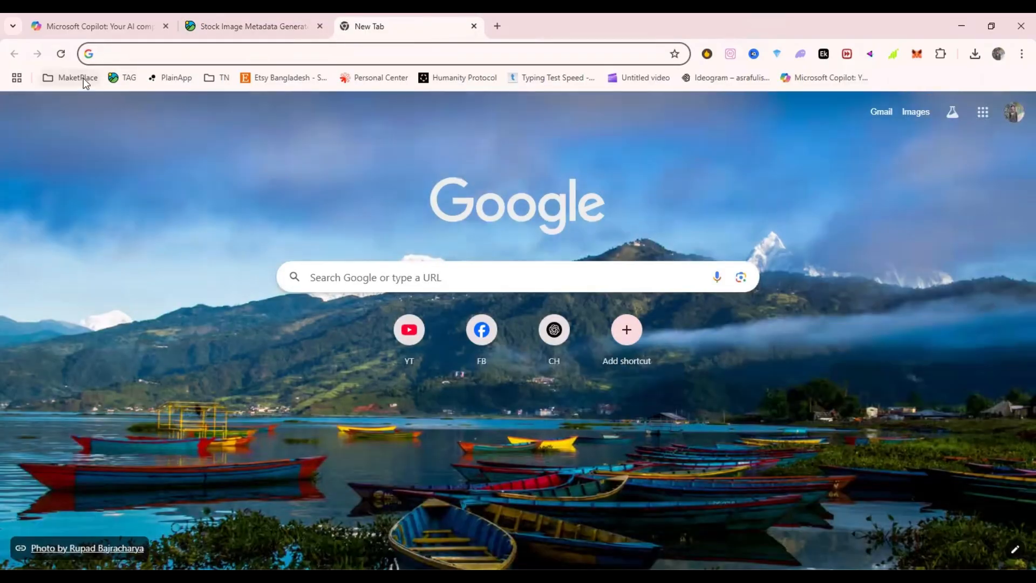
right_click(83, 78)
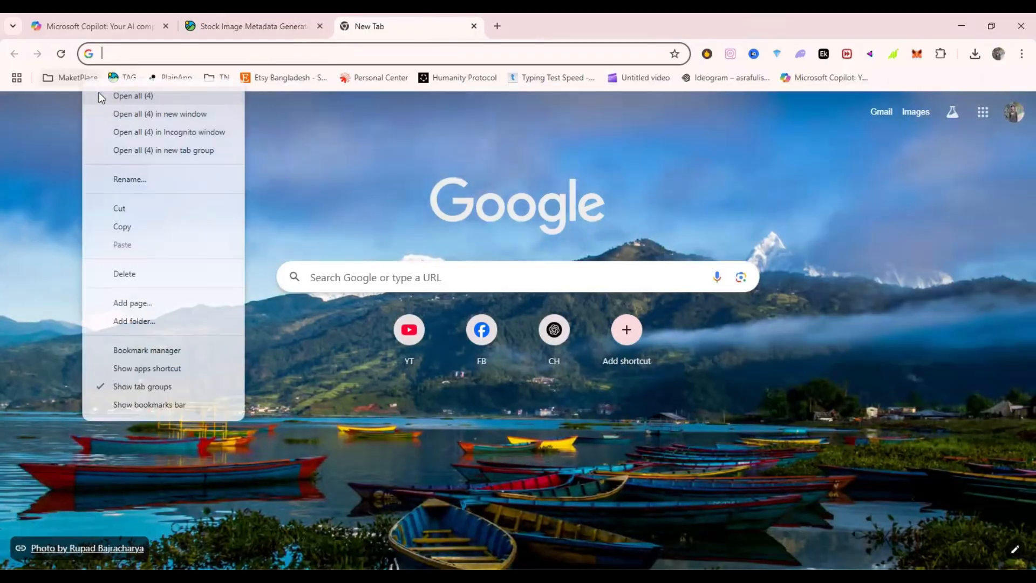
click(99, 93)
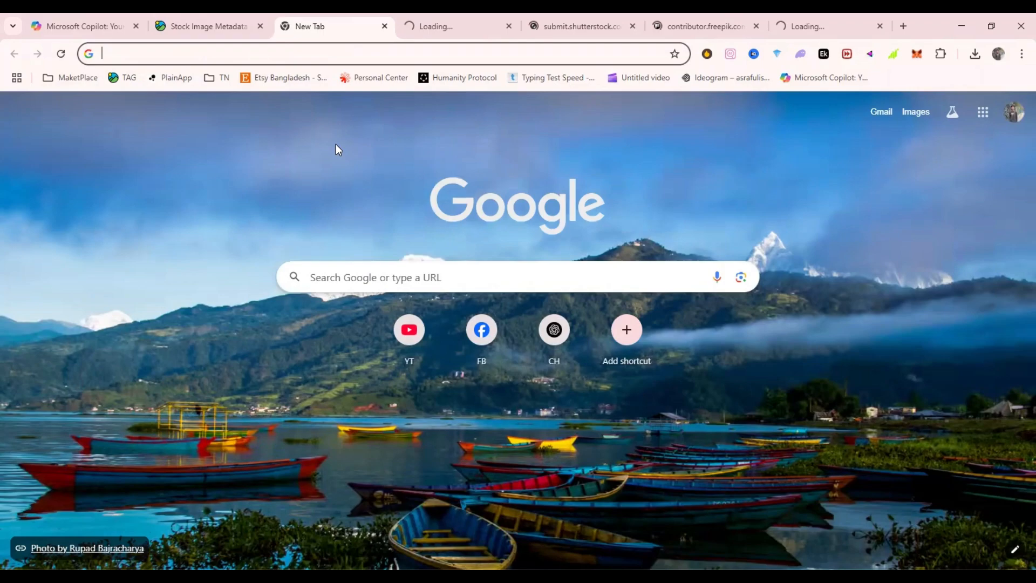
click(436, 17)
click(362, 15)
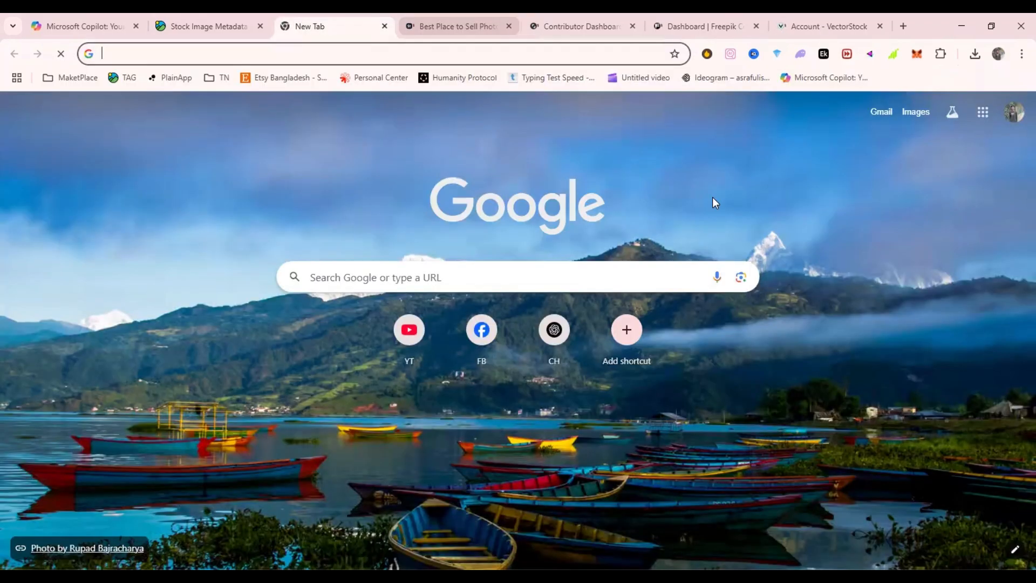
- Upload the renamed Retro Tropical Sunset EPS and JPEG files from the Rady file folder to Freepik Contributor
click(724, 16)
click(228, 89)
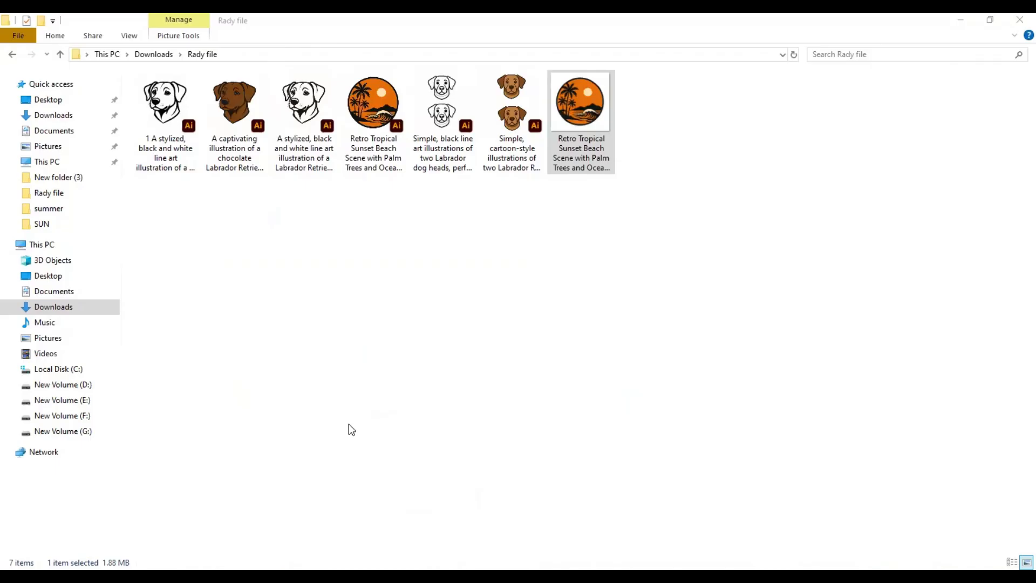
click(375, 124)
ctrl+click(582, 105)
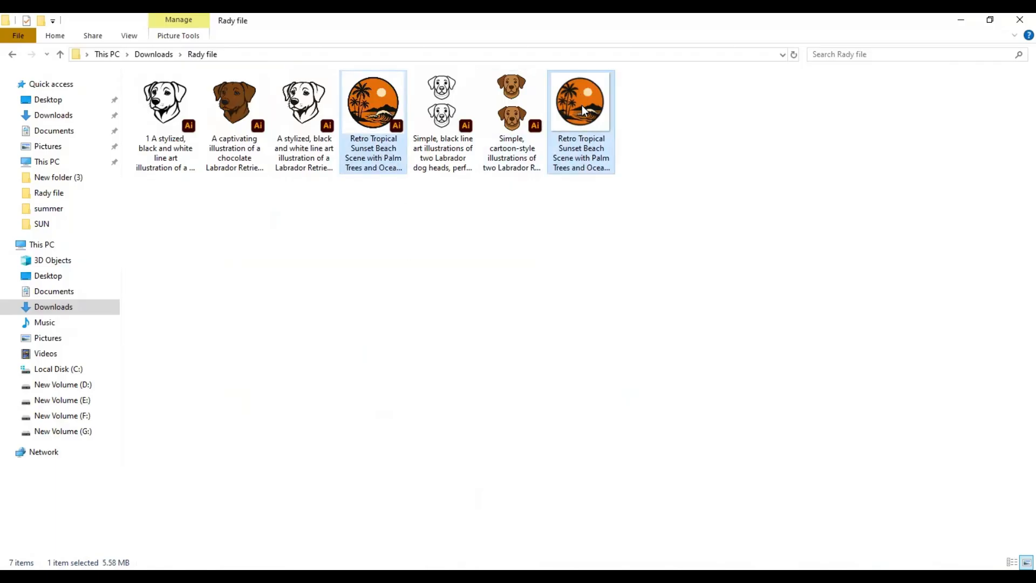
drag(582, 105, 998, 440)
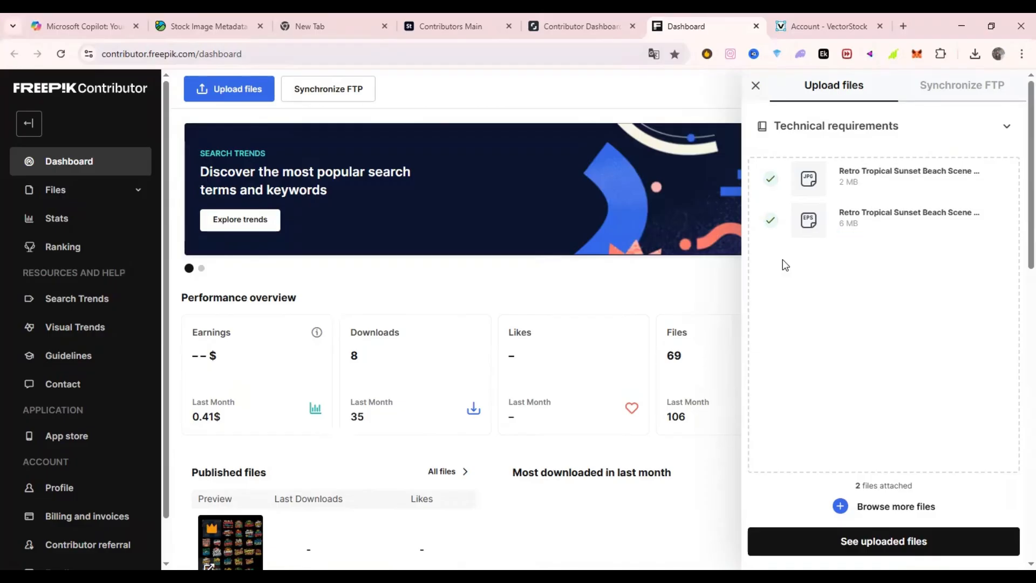
key(ctrl+plus)
key(ctrl+plus)
key(ctrl+plus)
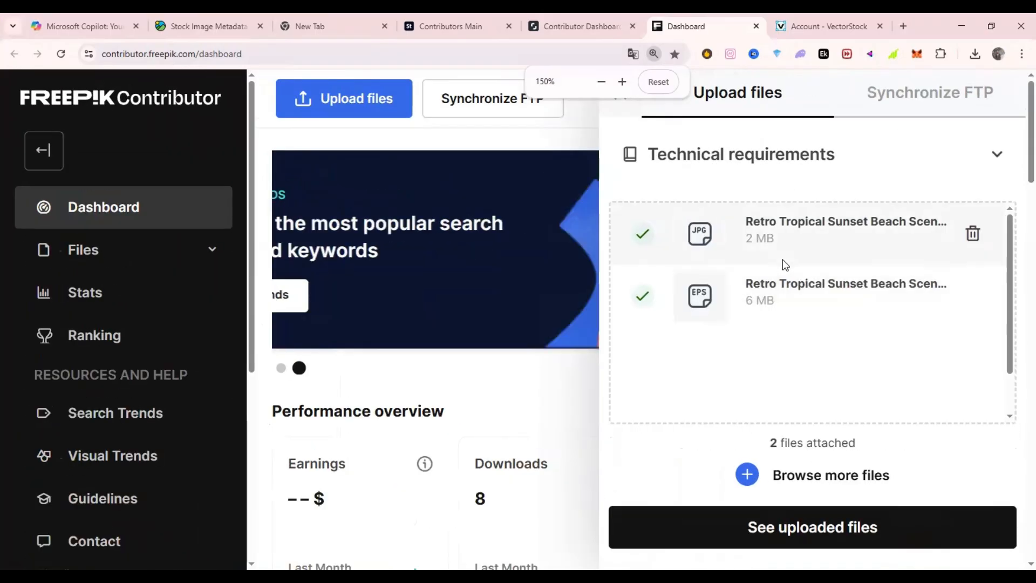
- Close the finished upload panel, open the list of pending uploads, and select the Retro Tropical Sunset file
key(ctrl+minus)
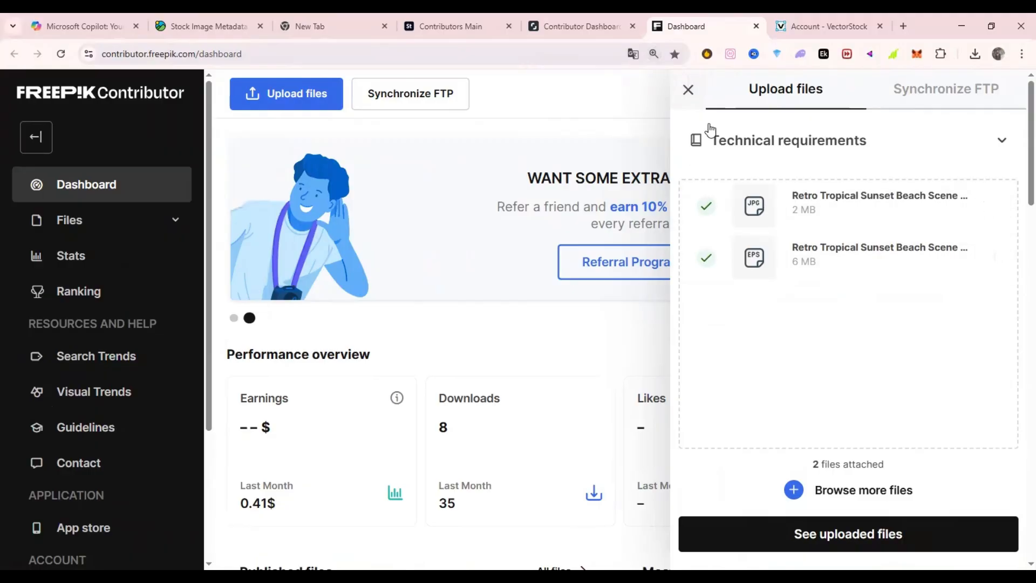
click(689, 89)
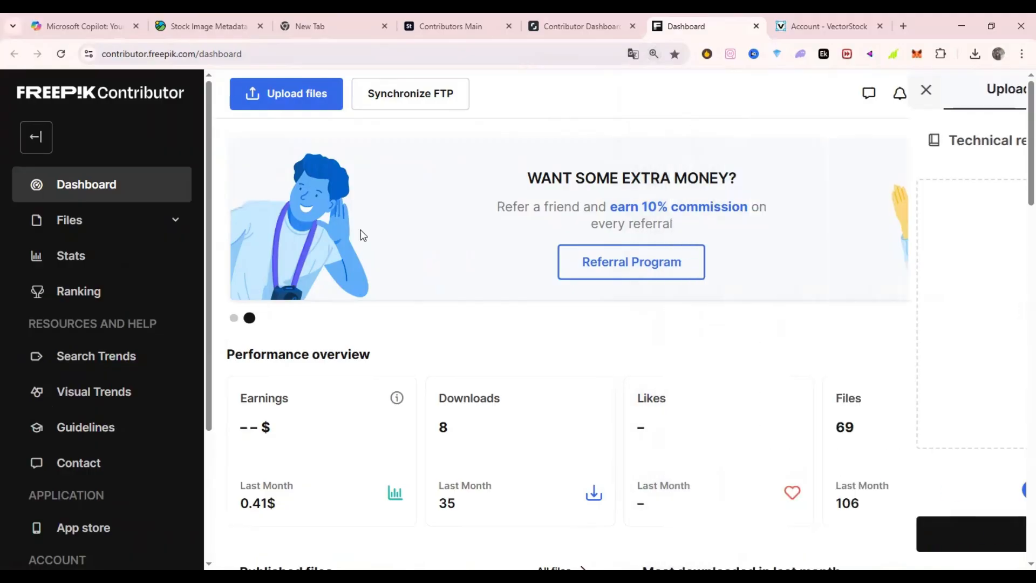
click(122, 227)
click(78, 255)
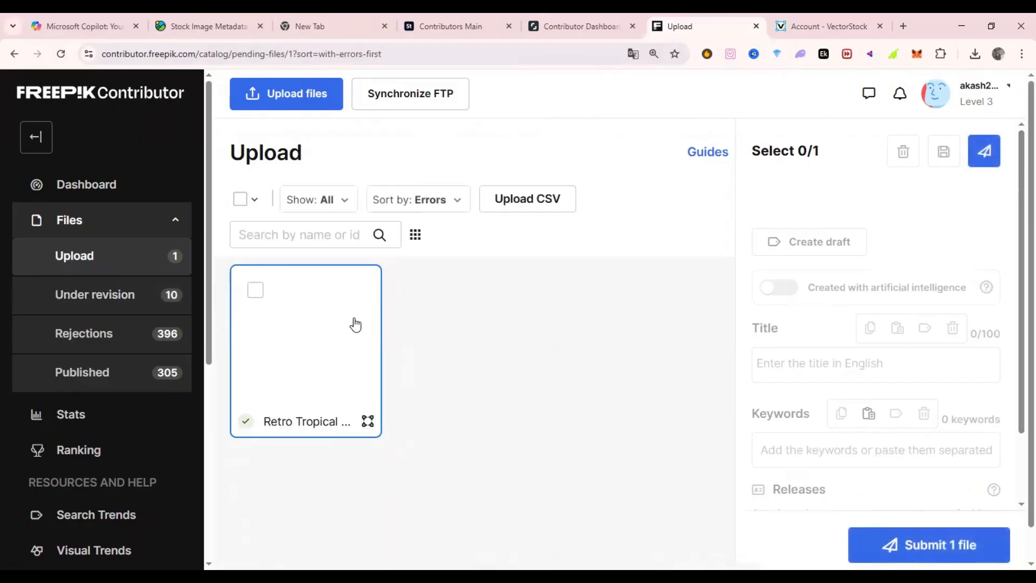
click(308, 370)
- Extend the title with a period and the copied title, trimmed to end at "Wave.Retro Tropical Sunset Beach Scene with"
click(895, 380)
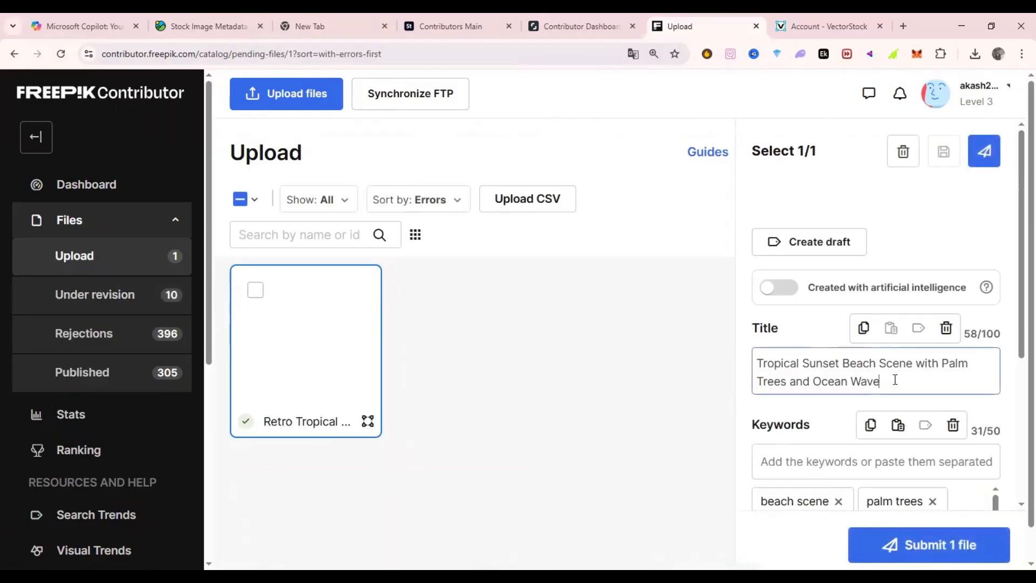
text(.)
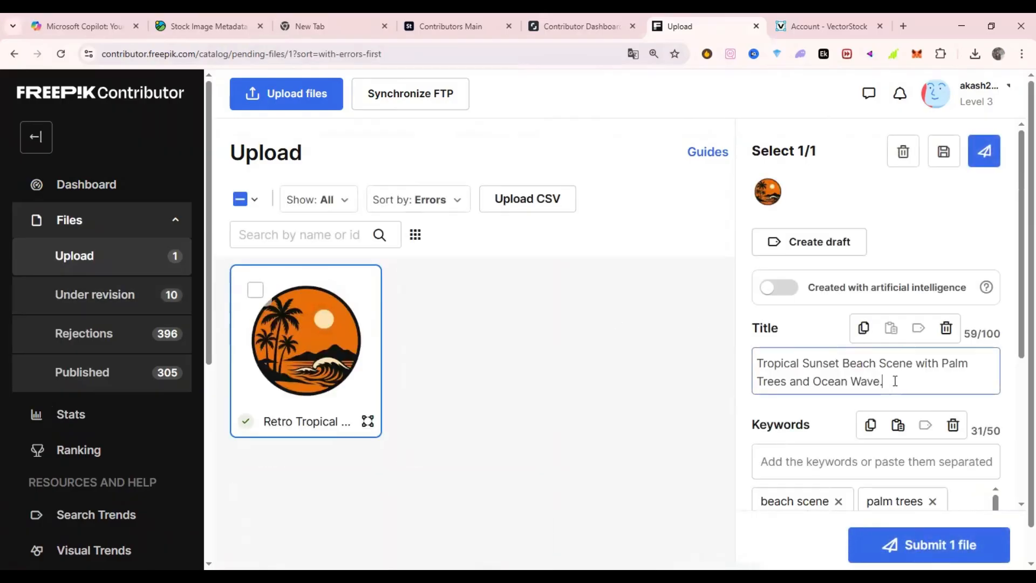
key(ctrl+v)
key(BackSpace)
key(BackSpace)
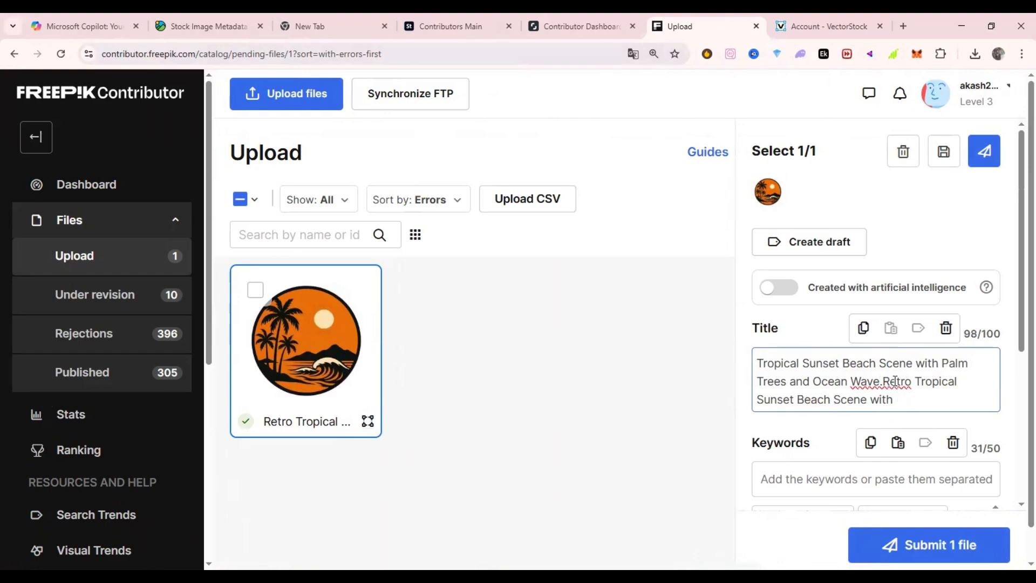
- Copy the whole comma-separated title and tags paragraph from the ChatGPT reply and return to Freepik Contributor
key(alt+Tab)
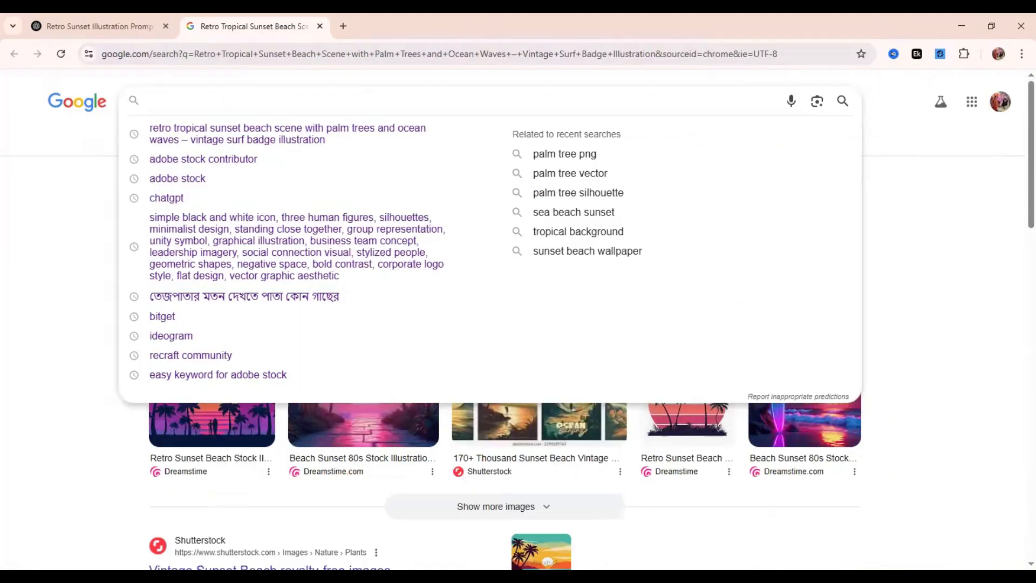
key(ctrl+shift+Tab)
triple_click(446, 238)
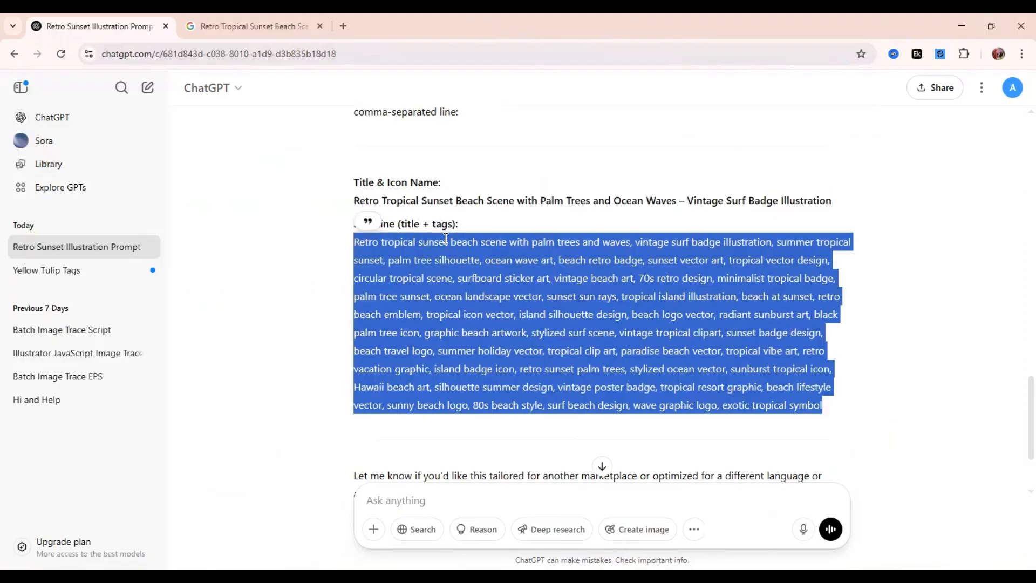
right_click(508, 274)
click(526, 290)
key(alt+Tab)
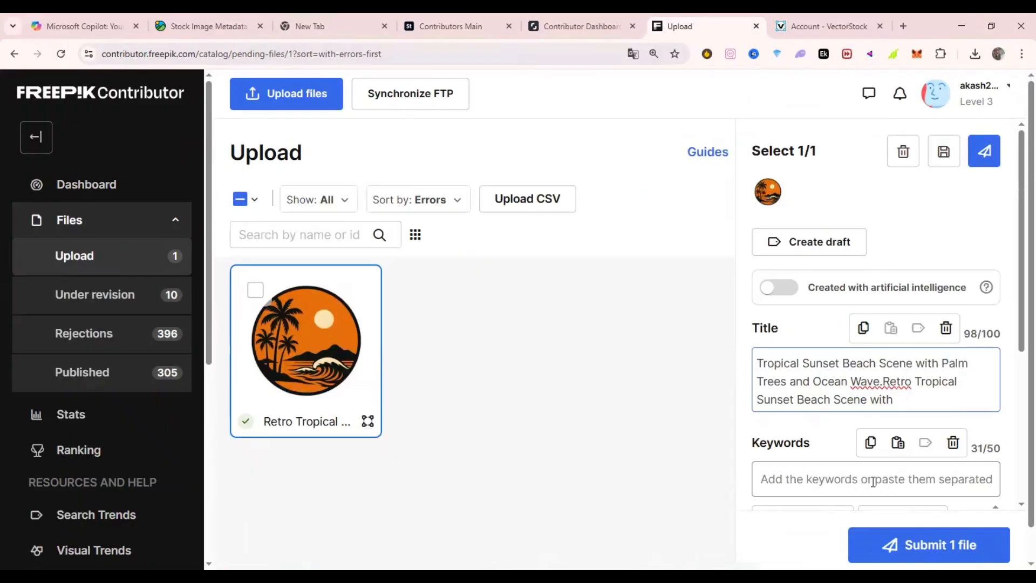
- Clear the file's existing keywords and replace them with the copied comma-separated tags
click(954, 446)
right_click(828, 485)
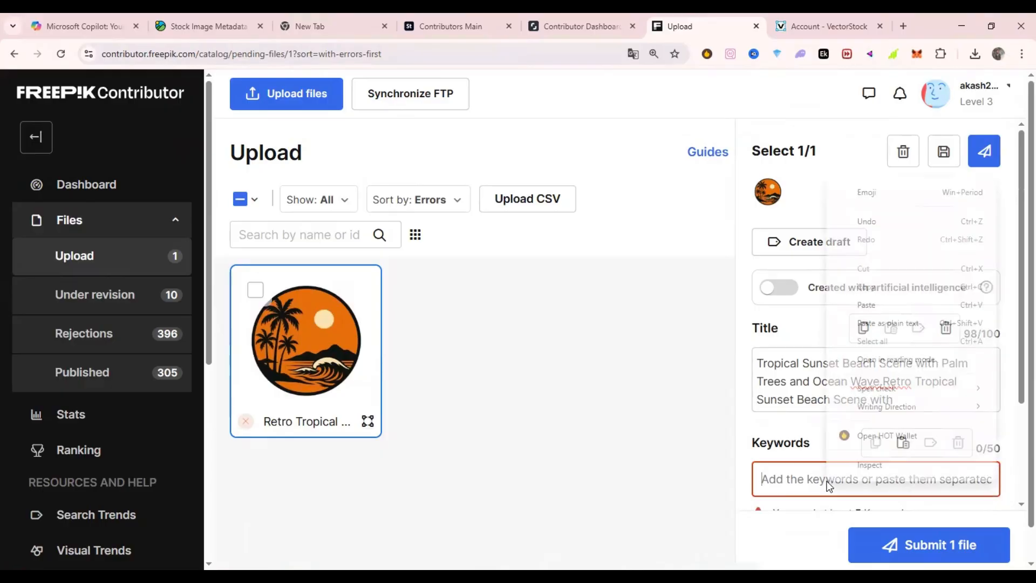
click(863, 300)
key(Return)
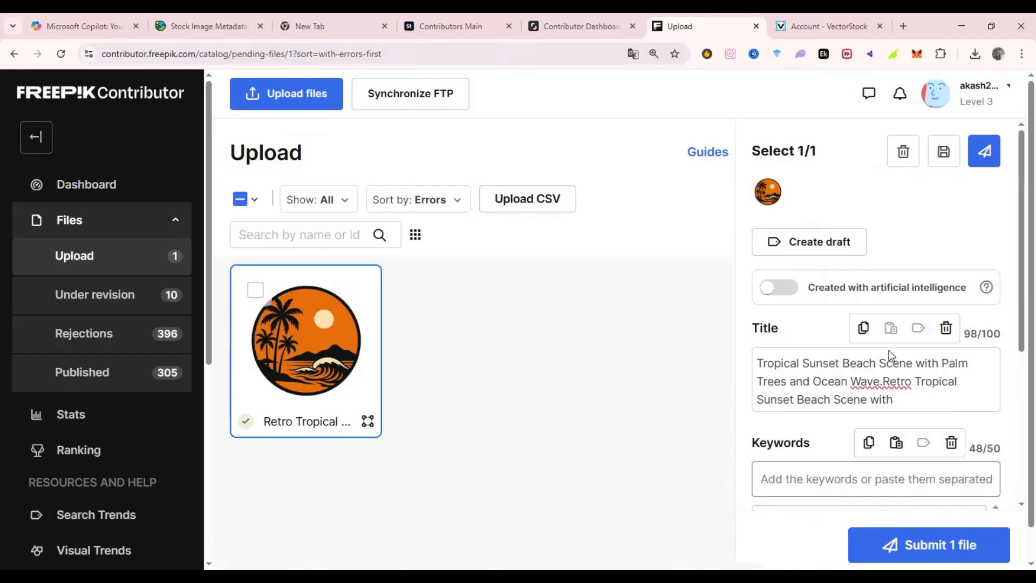
- Submit the sunset file for review, open the Under revision files, and dismiss the notification
scroll(889, 350, down, 15)
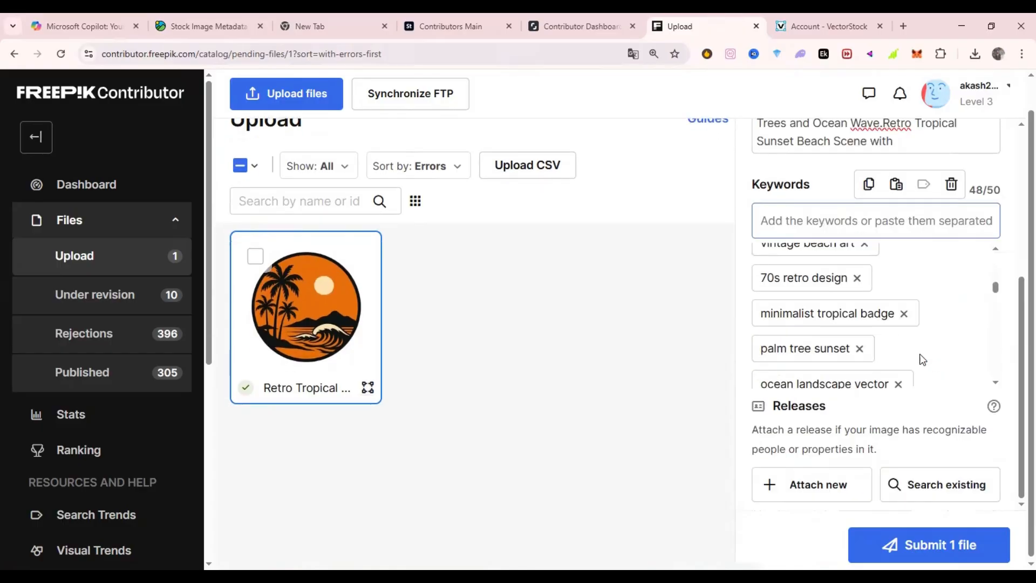
click(923, 550)
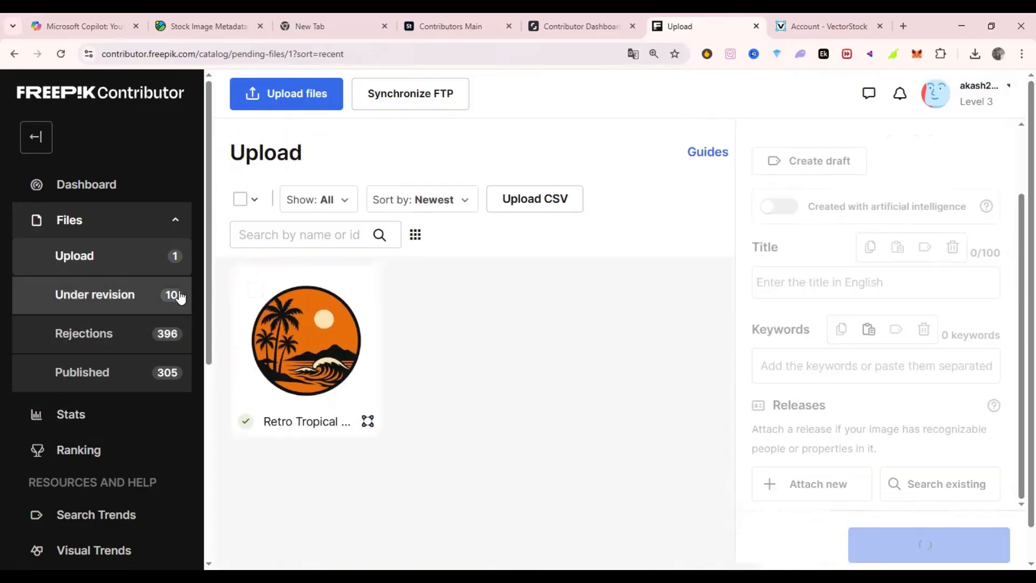
click(113, 297)
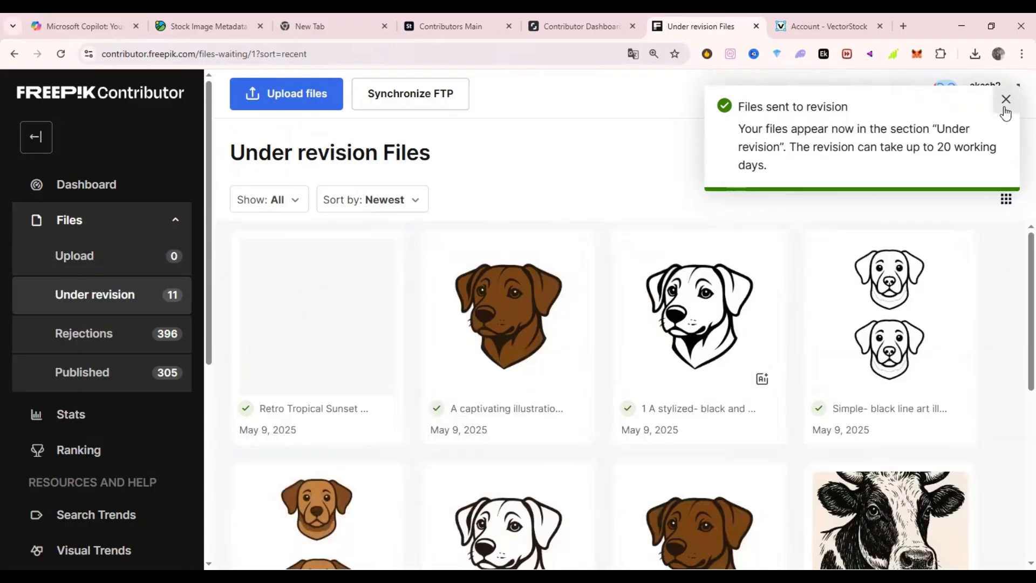
click(1005, 101)
- Look through the Under revision files and the Published files on Freepik Contributor
scroll(308, 398, down, 7)
scroll(735, 445, up, 7)
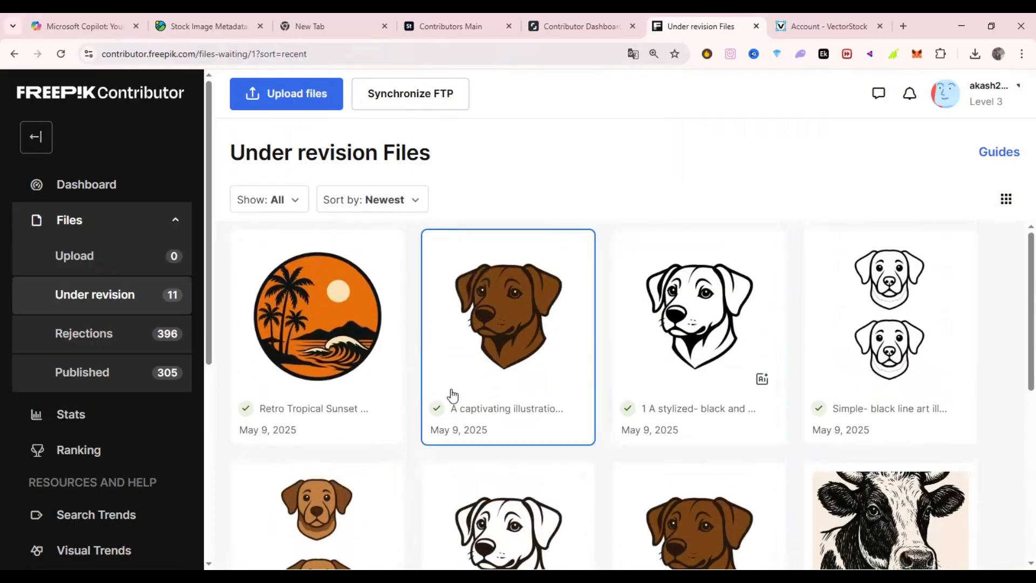
scroll(451, 398, down, 6)
scroll(456, 399, up, 5)
scroll(456, 399, up, 1)
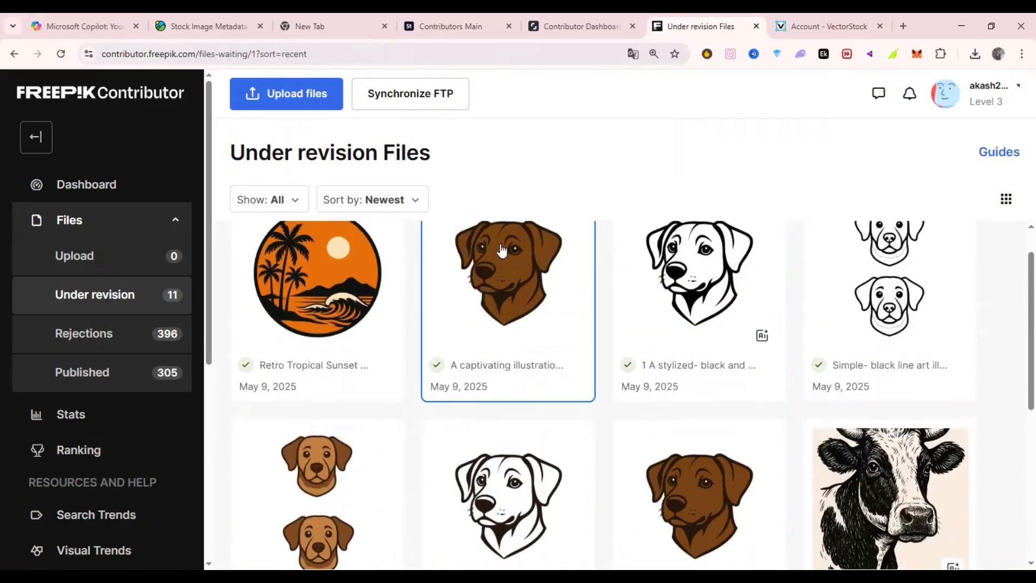
click(151, 378)
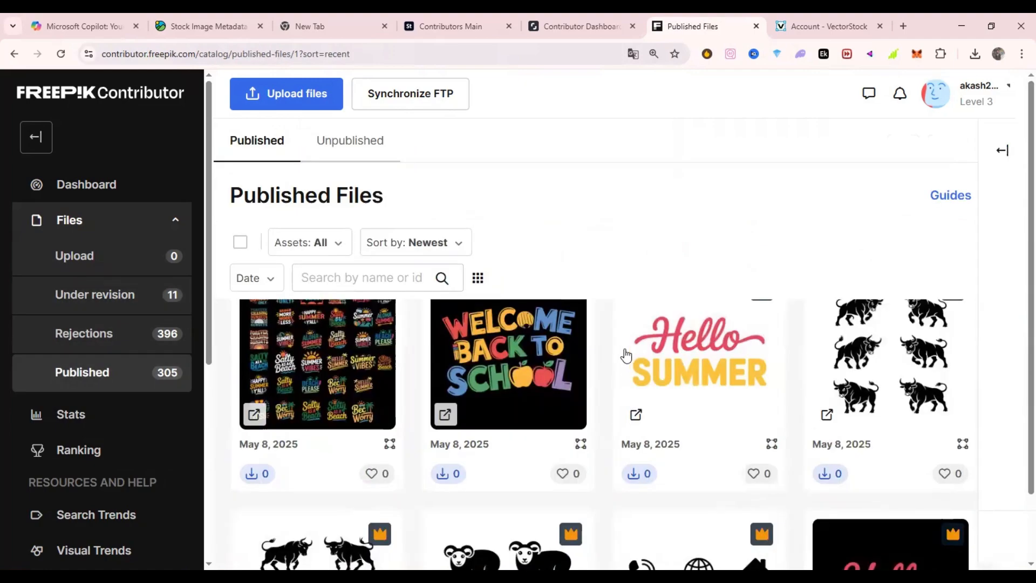
scroll(613, 404, up, 1)
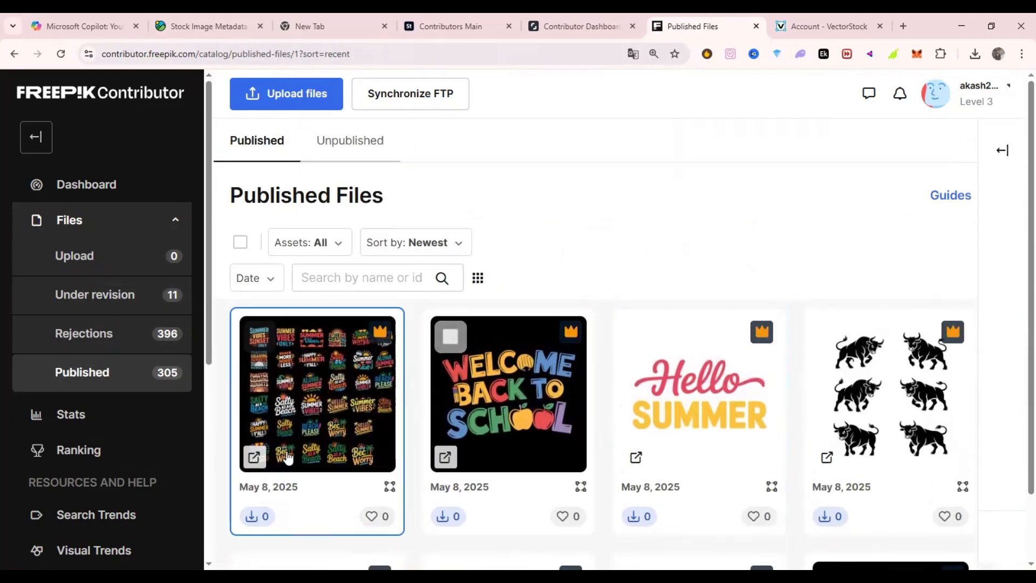
scroll(508, 405, down, 5)
scroll(578, 370, down, 2)
scroll(423, 394, up, 2)
scroll(423, 394, down, 4)
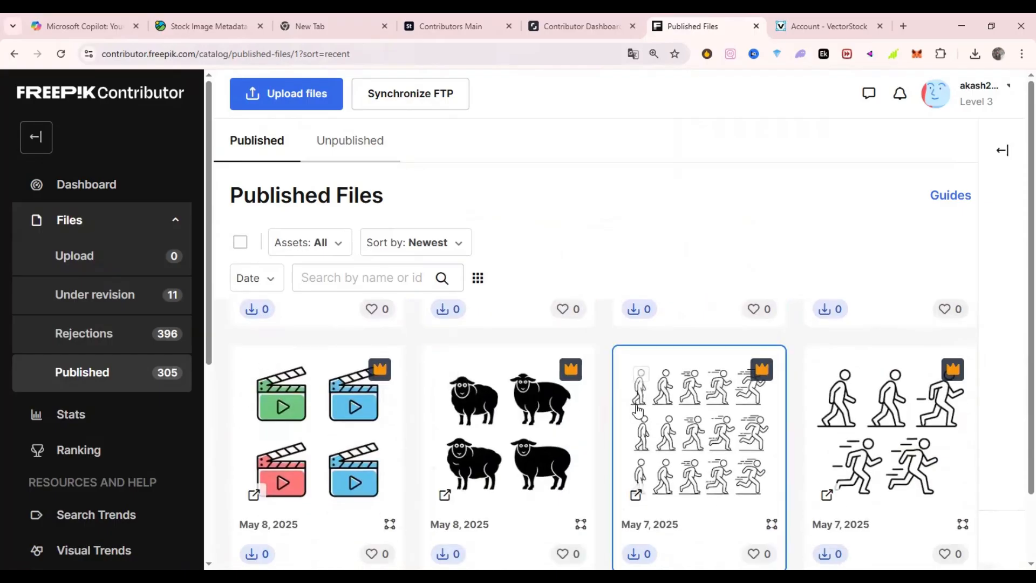
- Switch to Adobe Stock Contributor, enlarge the page to 125%, and upload the Retro Tropical Sunset EPS from the Rady file folder
click(463, 16)
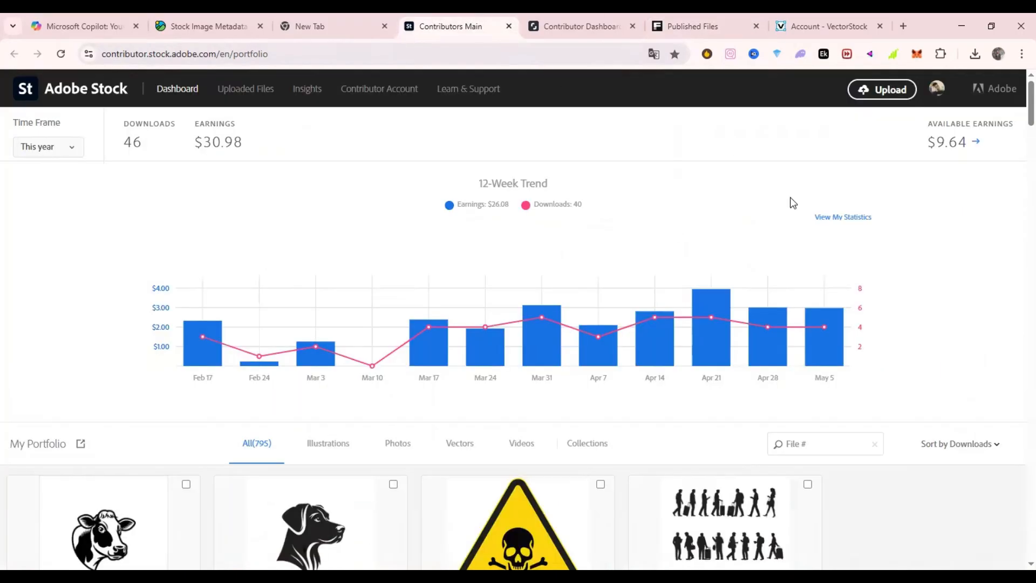
key(ctrl+plus)
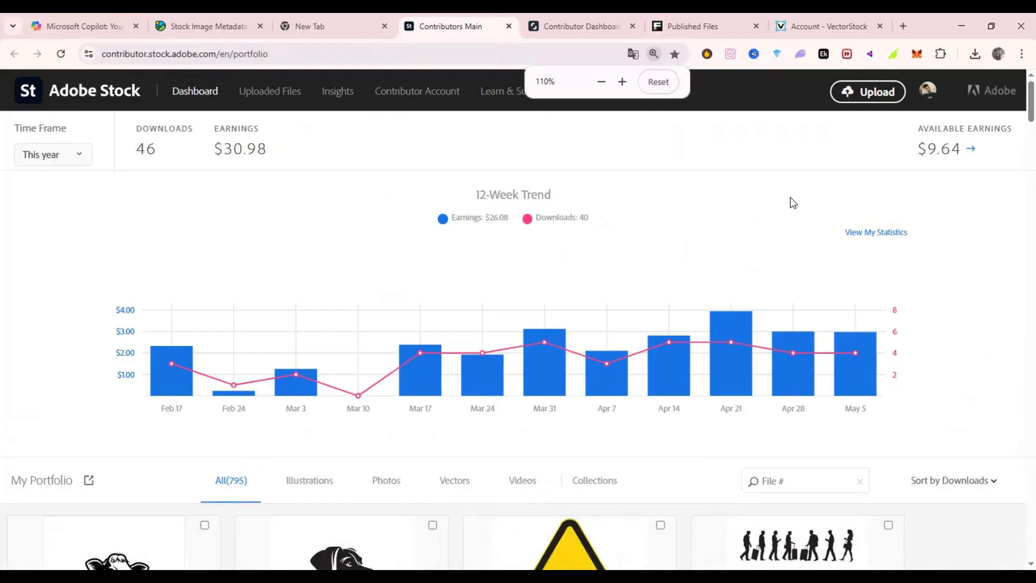
key(ctrl+plus)
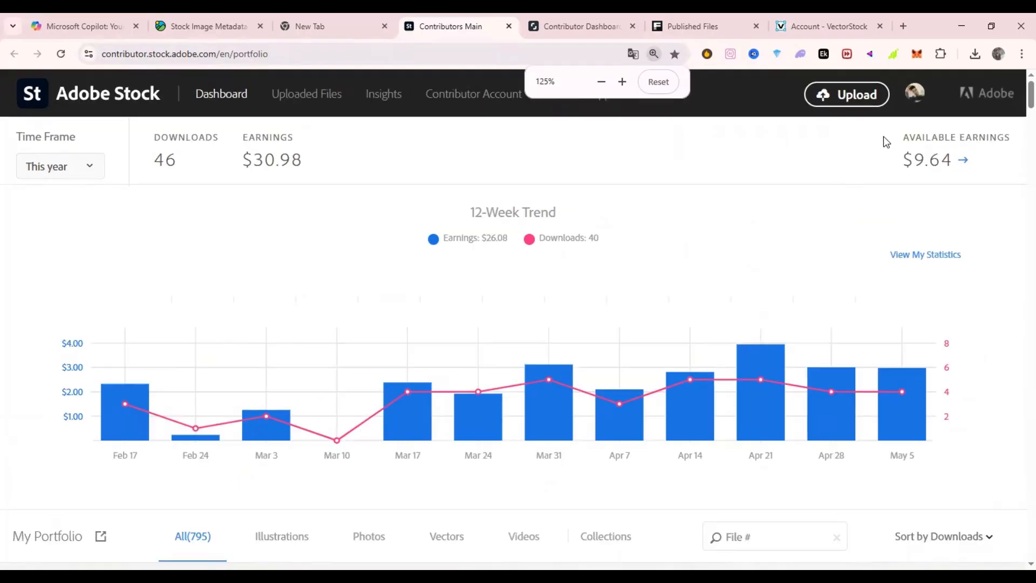
click(850, 96)
click(294, 577)
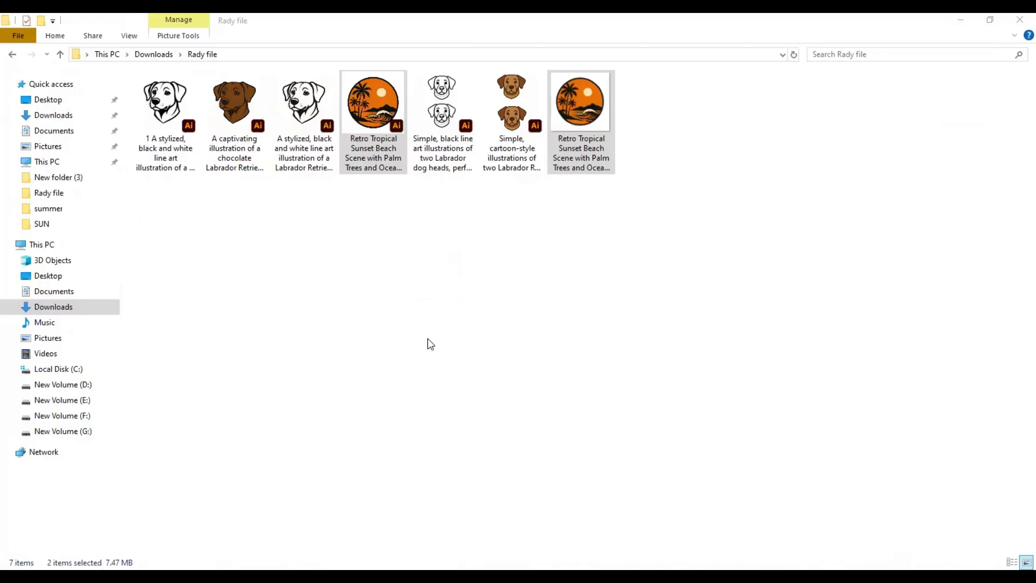
click(616, 208)
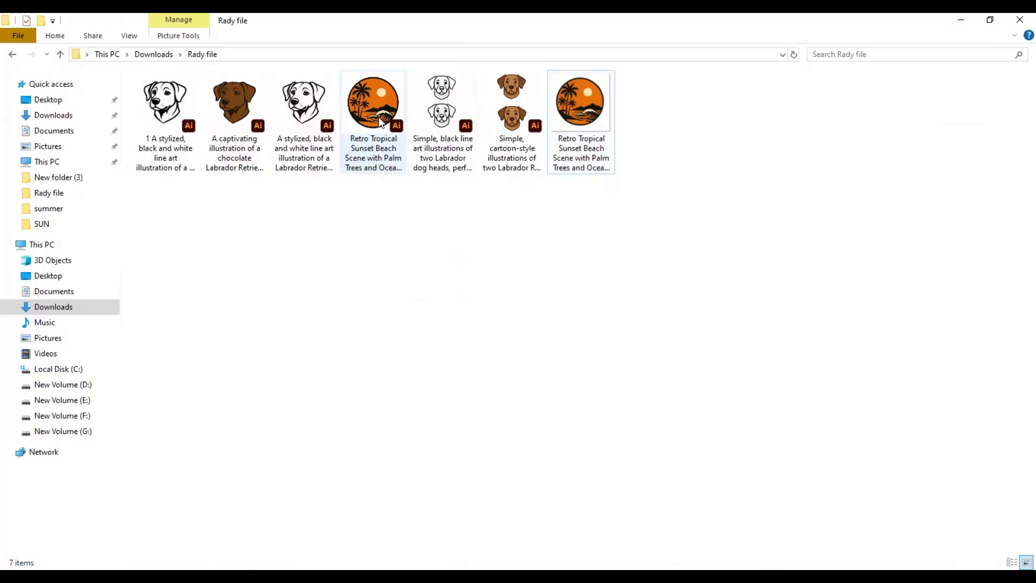
drag(380, 120, 573, 104)
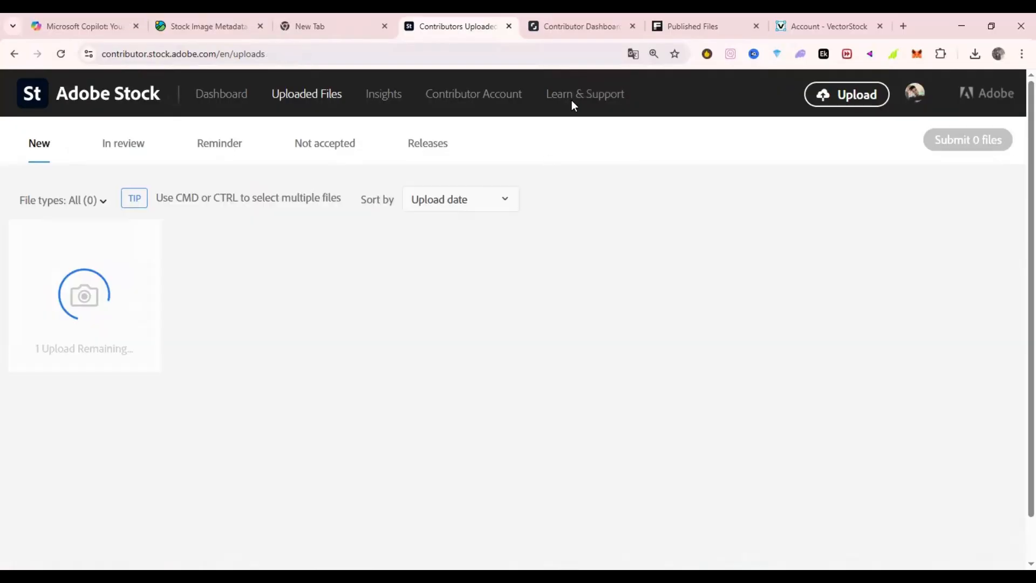
- Switch to Shutterstock Contributor and upload the Retro Tropical Sunset EPS from the Rady file folder
click(576, 25)
click(932, 92)
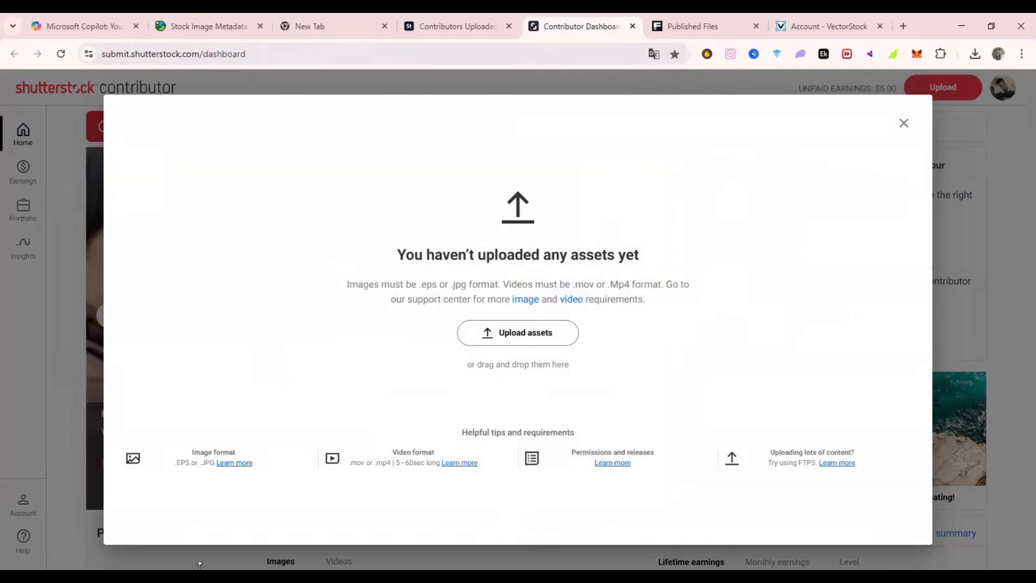
click(201, 574)
drag(375, 120, 470, 340)
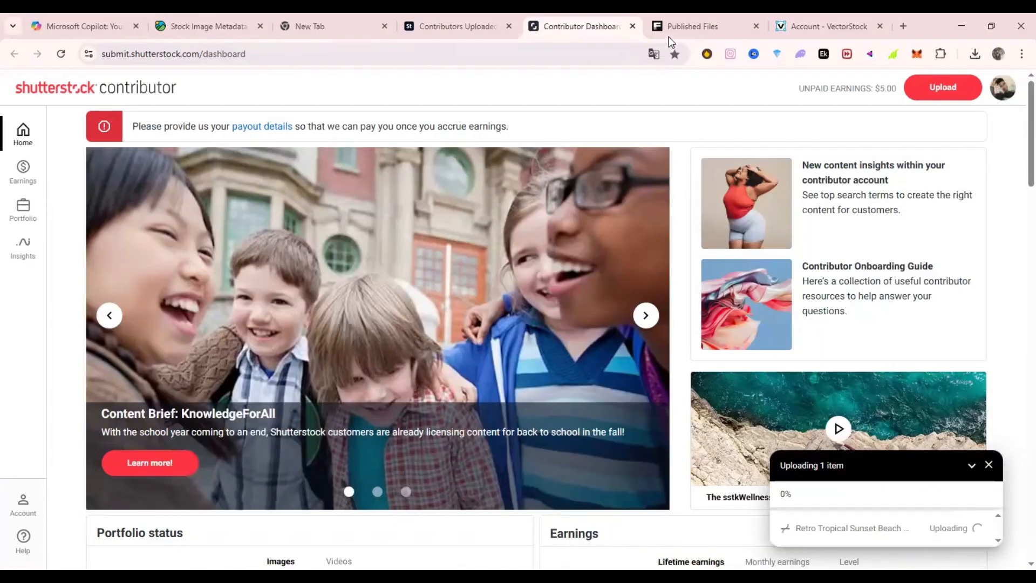
- On VectorStock's vector upload page, choose the Retro Tropical Sunset JPEG as preview image and check the Rady file folder for a ZIP archive
click(798, 17)
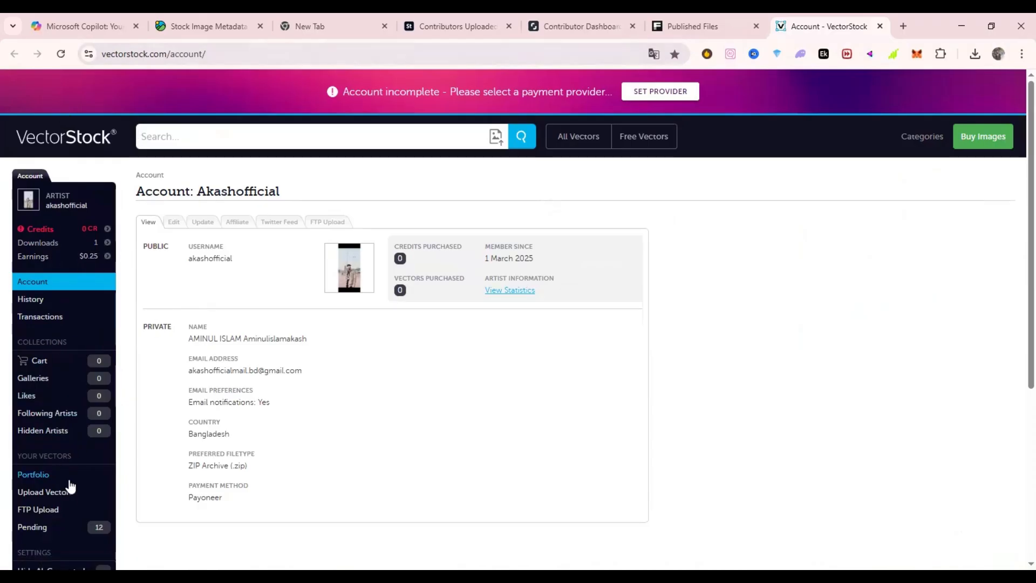
click(54, 492)
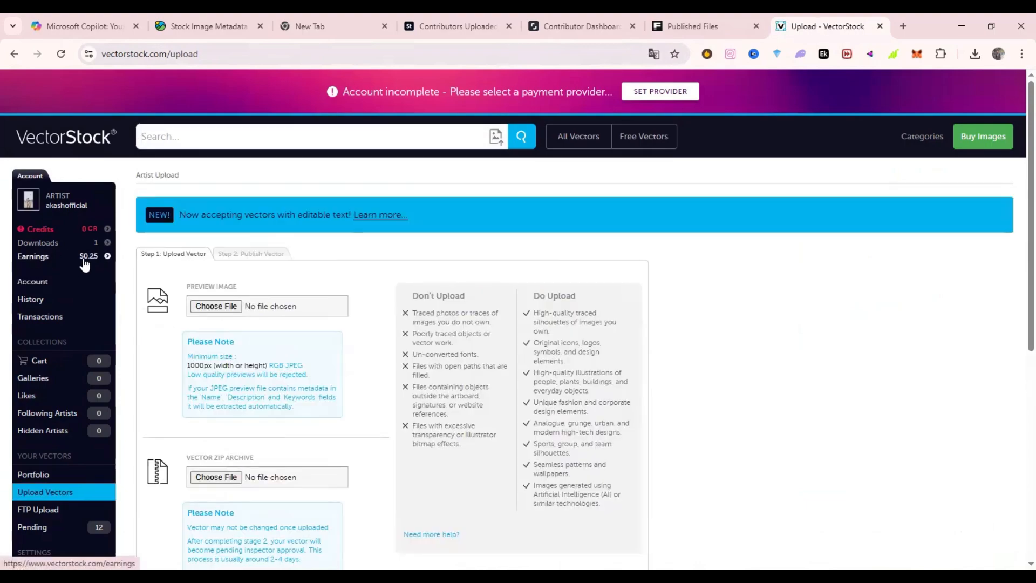
click(226, 306)
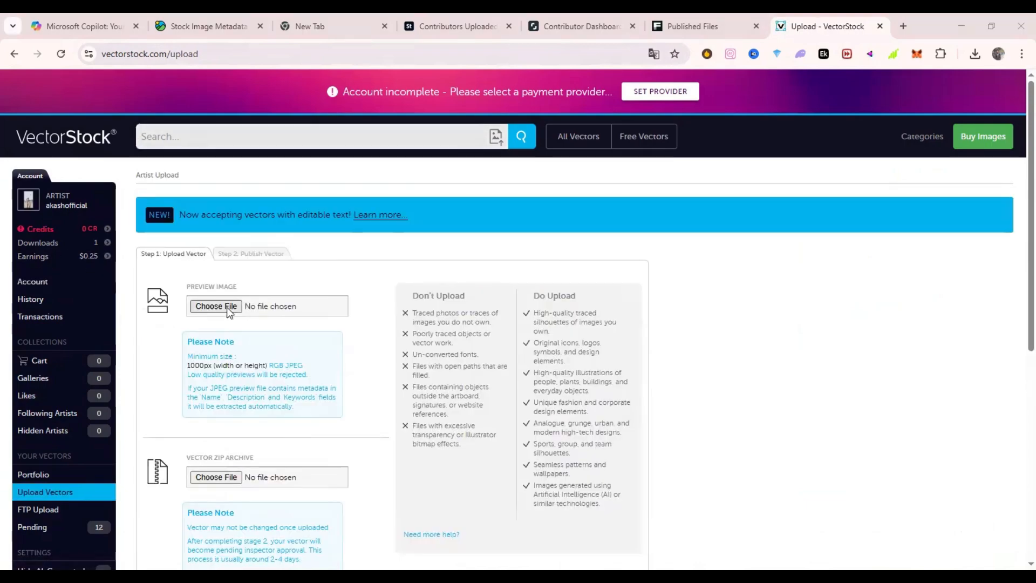
click(402, 204)
click(720, 458)
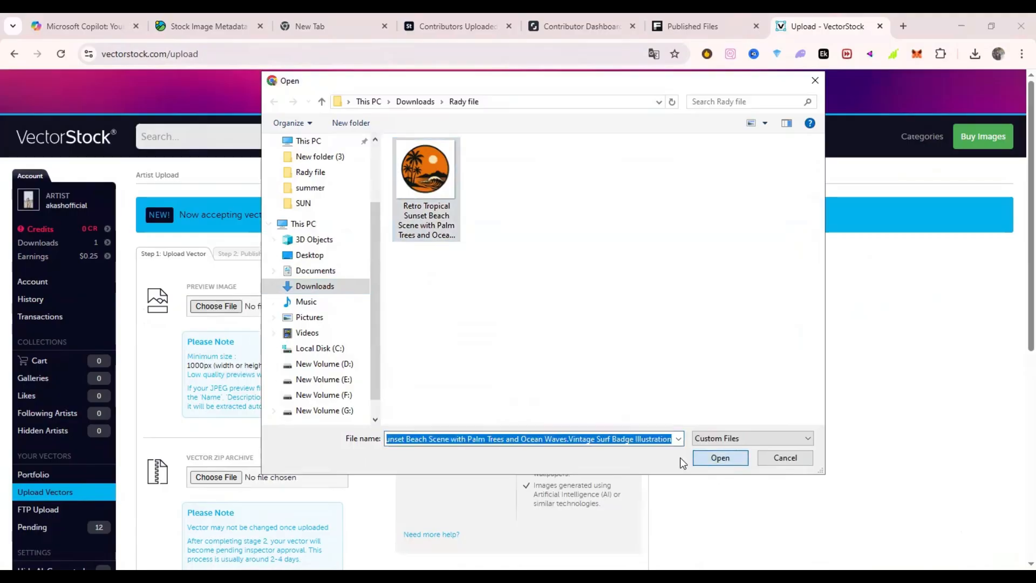
click(241, 482)
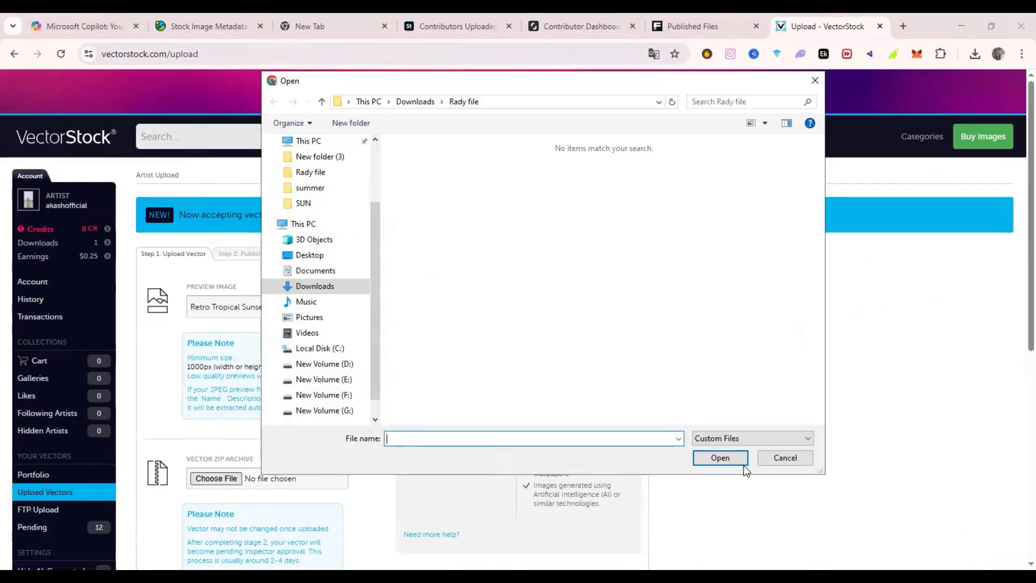
click(783, 454)
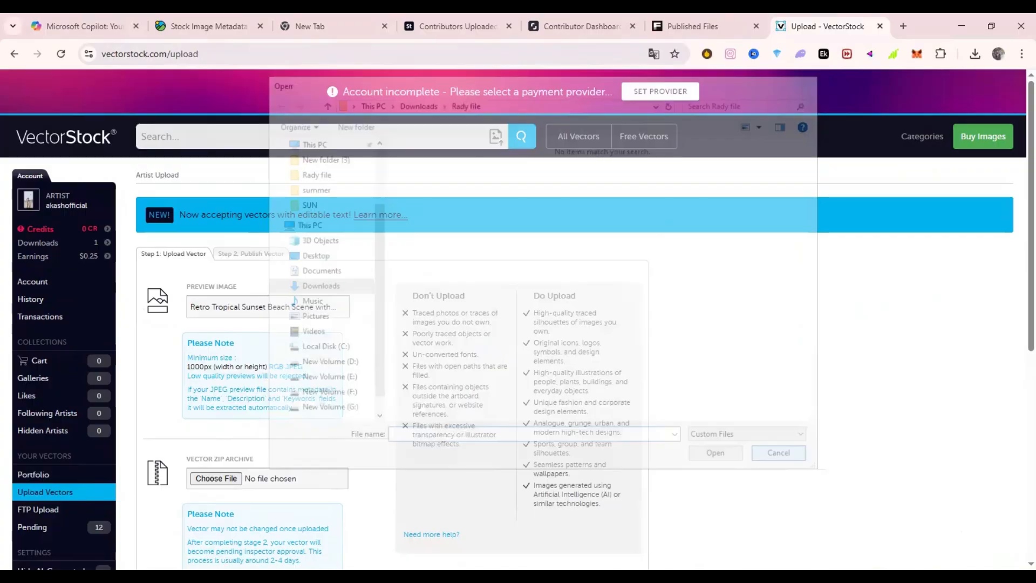
- In the Rady file folder, compress the Retro Tropical Sunset EPS and JPEG together into one ZIP archive
key(alt+Tab)
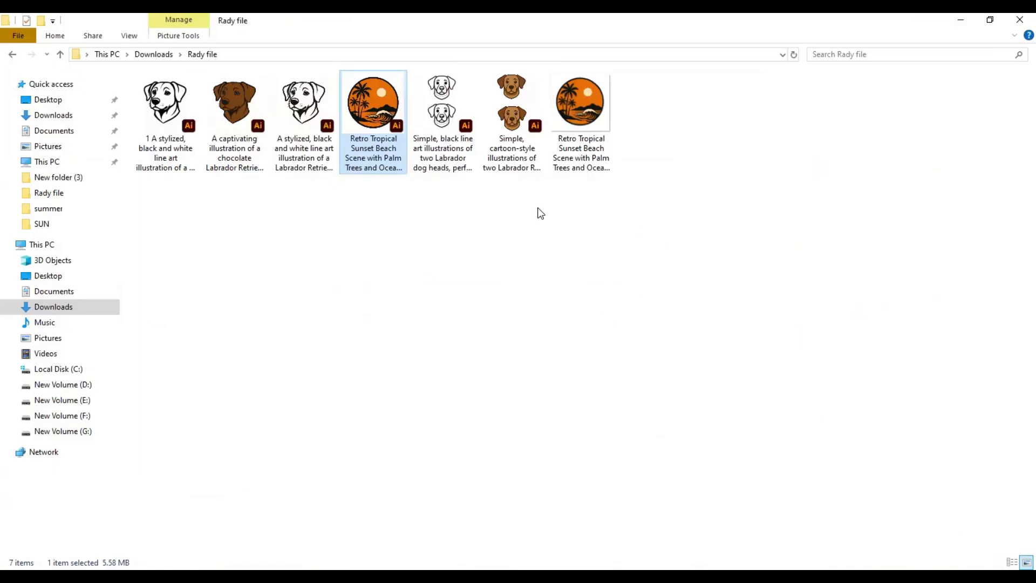
ctrl+click(583, 160)
right_click(583, 159)
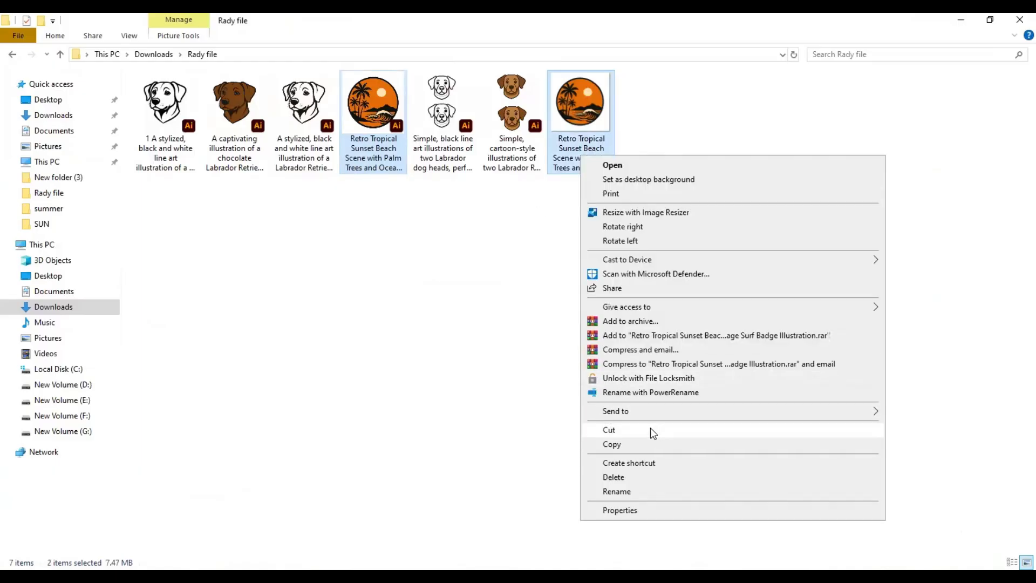
mouse_move(667, 413)
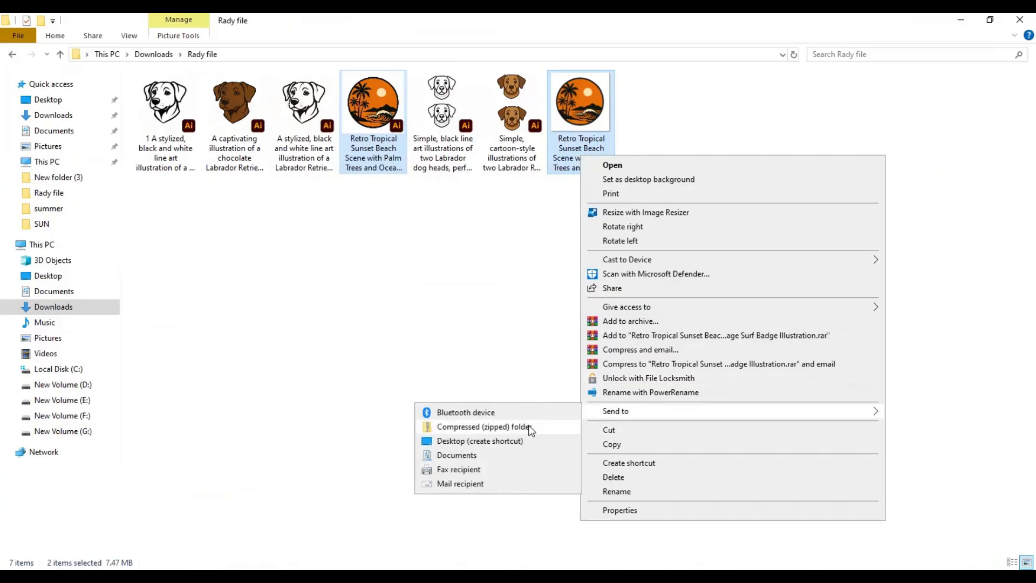
click(530, 426)
click(608, 242)
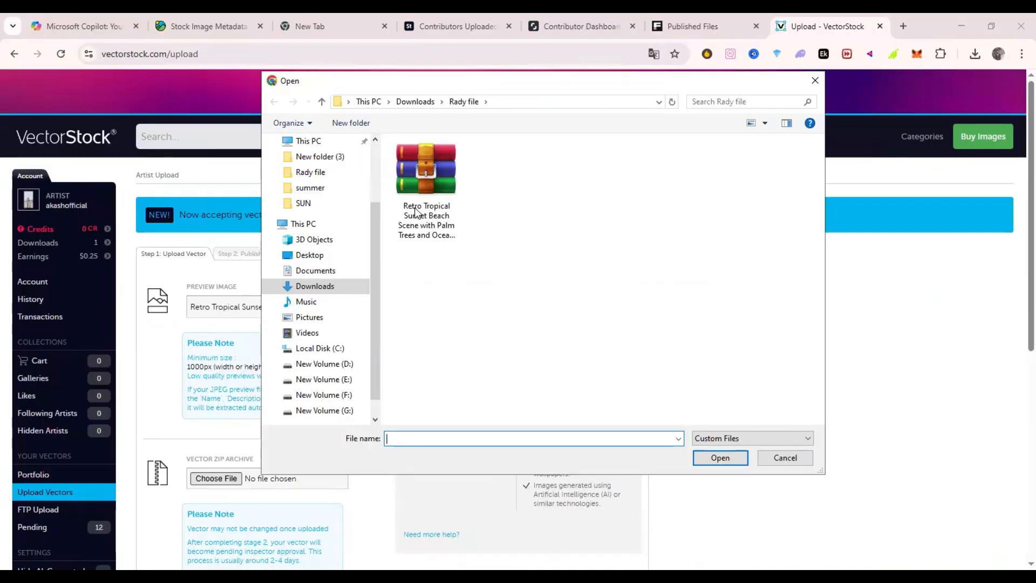
- On VectorStock, upload the Retro Tropical Sunset ZIP as the vector archive, with the terms and conditions accepted
click(422, 221)
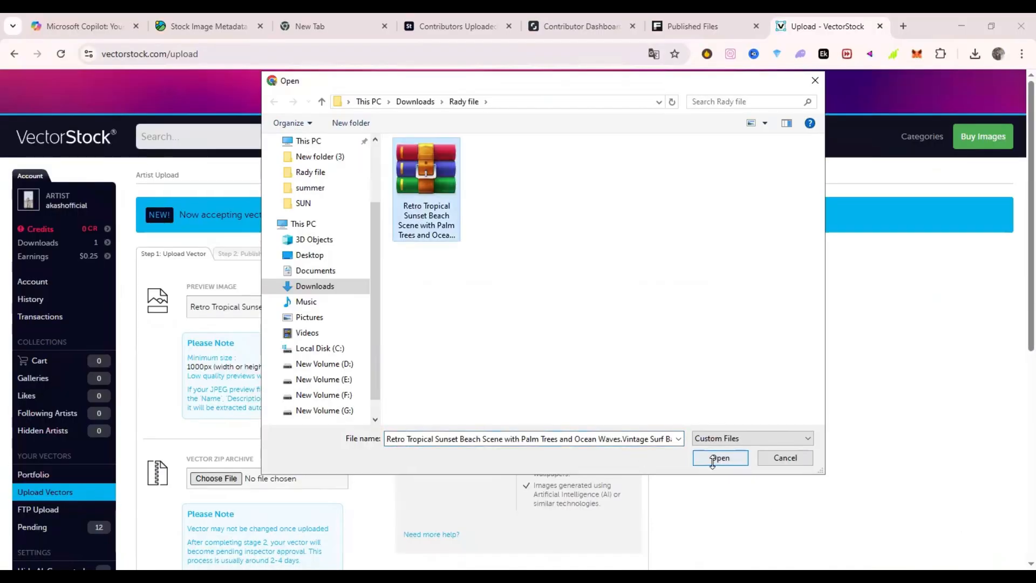
click(713, 457)
scroll(502, 377, down, 3)
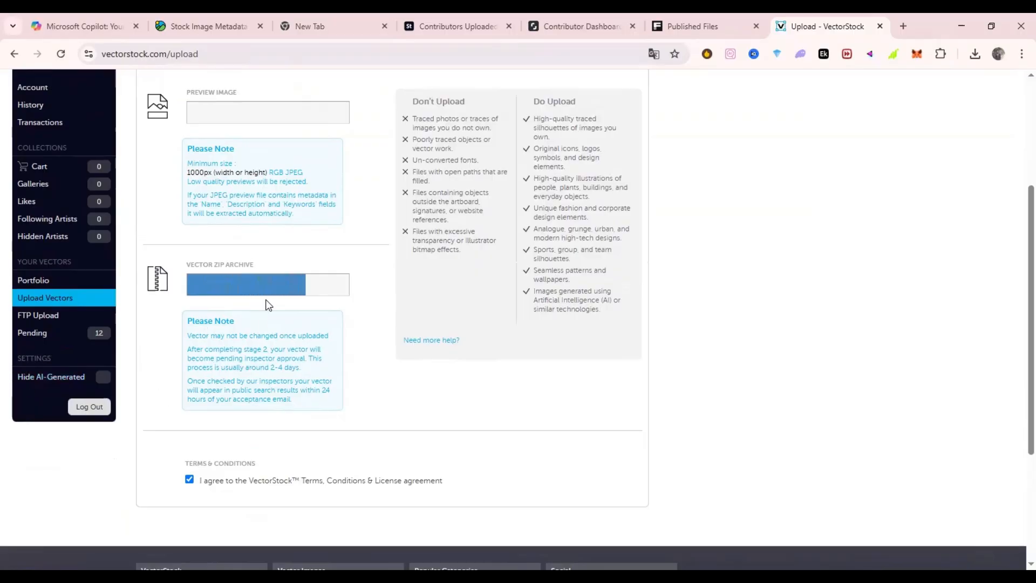
scroll(261, 299, up, 2)
scroll(262, 298, up, 1)
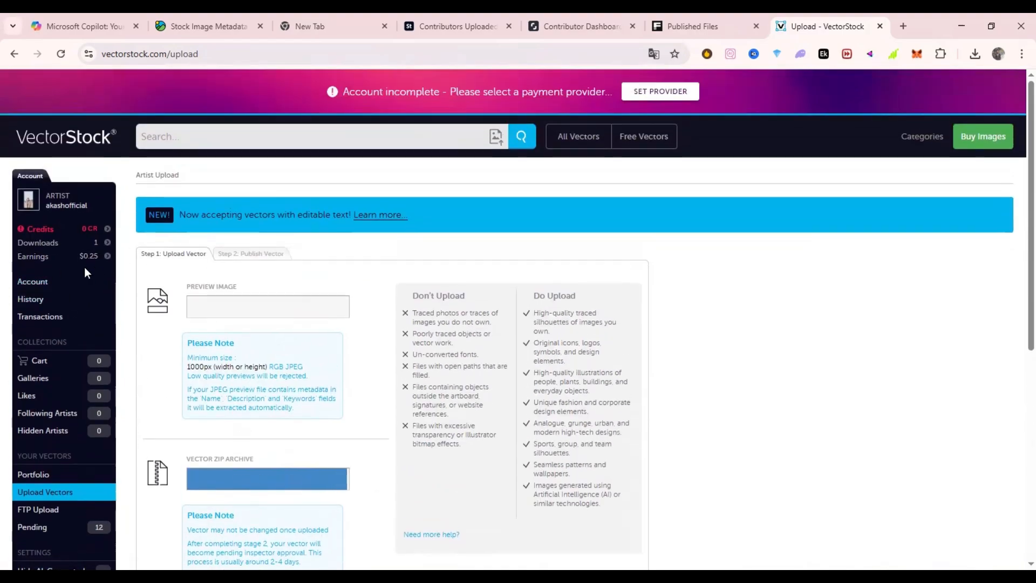
- Close the Freepik Published Files tab and the empty new tab, and return to Adobe Stock Contributor's uploaded files
click(738, 31)
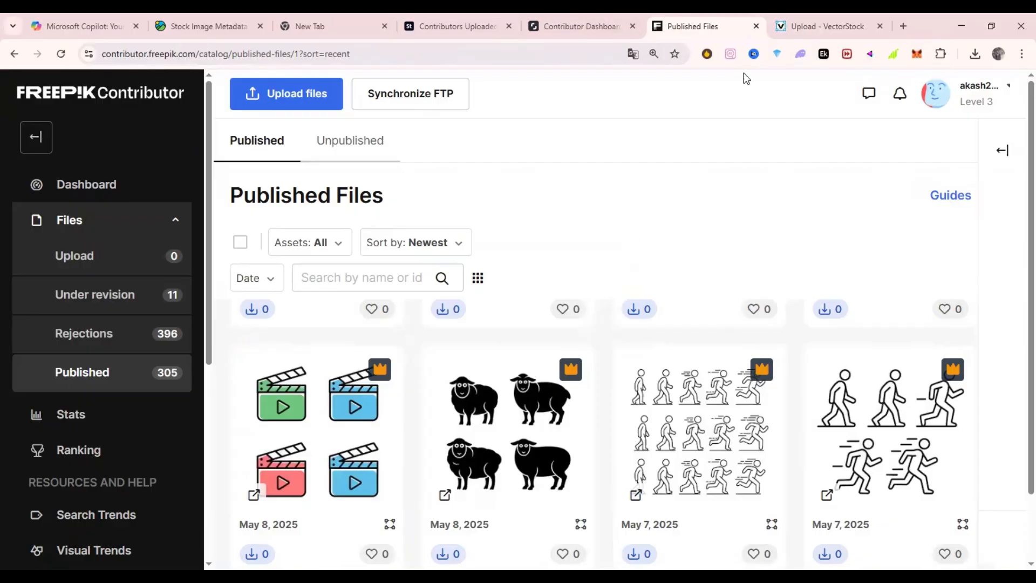
click(757, 26)
click(580, 26)
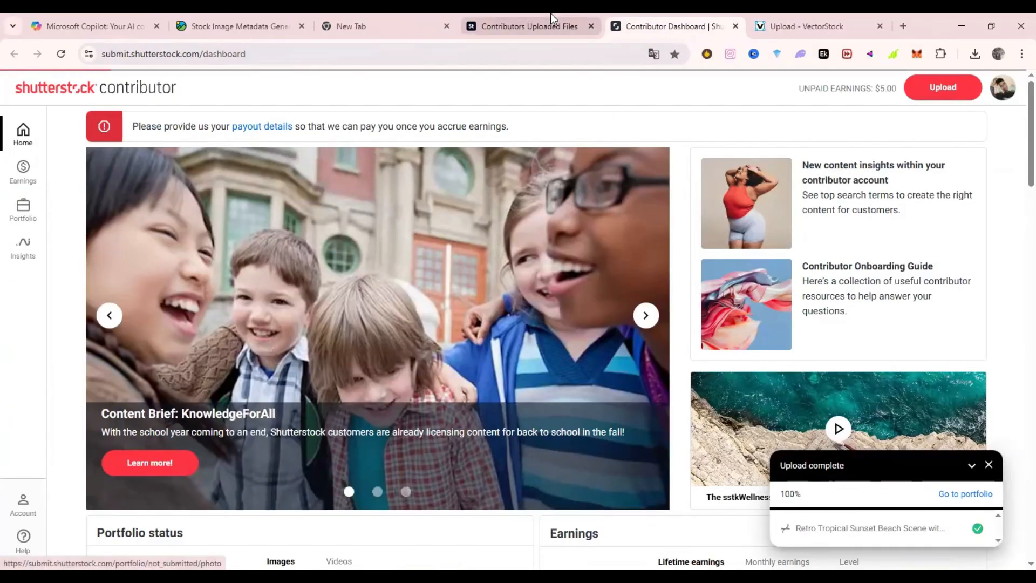
click(532, 25)
click(447, 26)
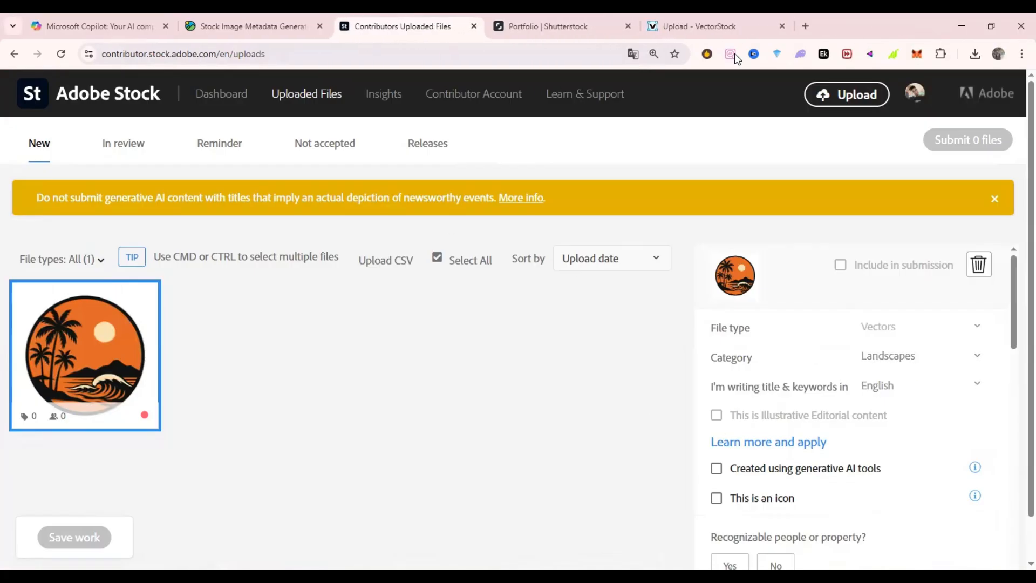
- Search Google for the copied vector keywords and open the Adobe Stock tropical sunset vector results in a separate tab
click(805, 26)
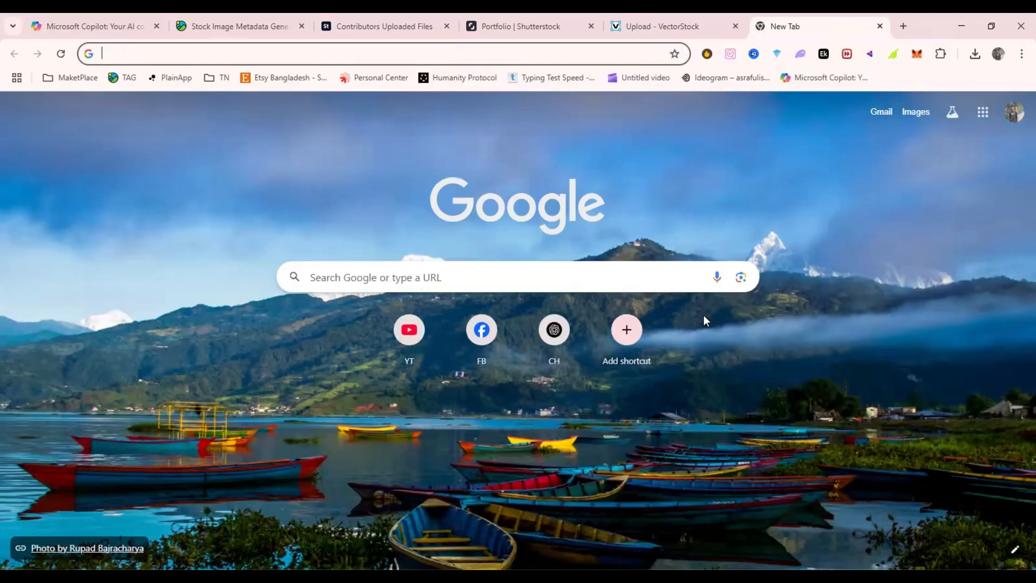
key(ctrl+v)
key(Return)
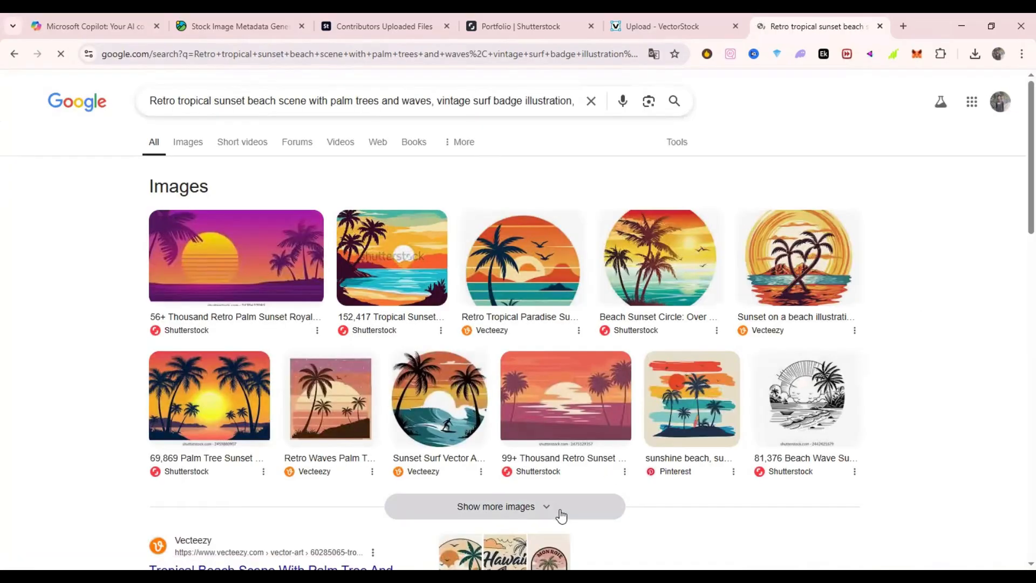
scroll(610, 362, down, 7)
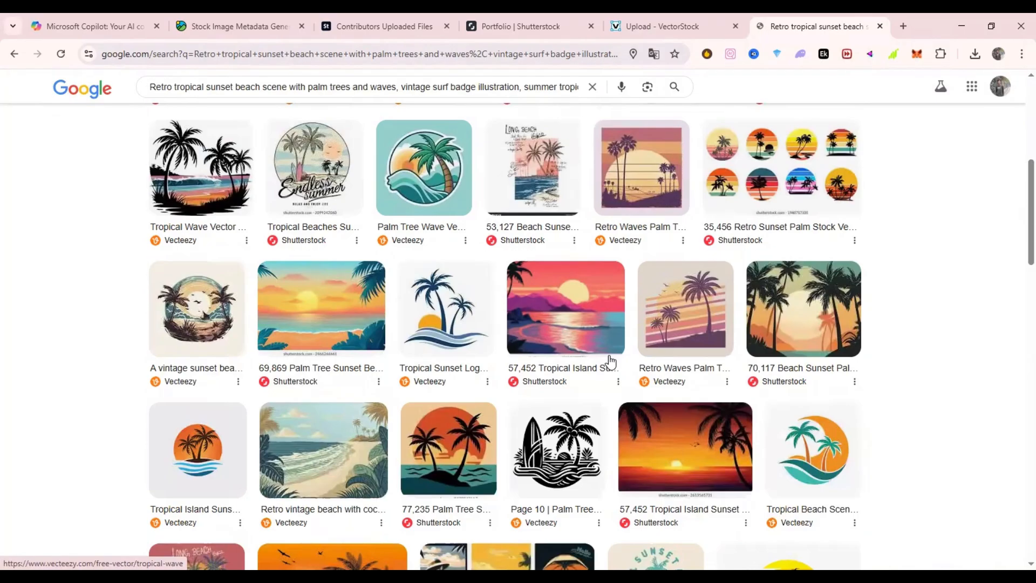
scroll(610, 363, down, 15)
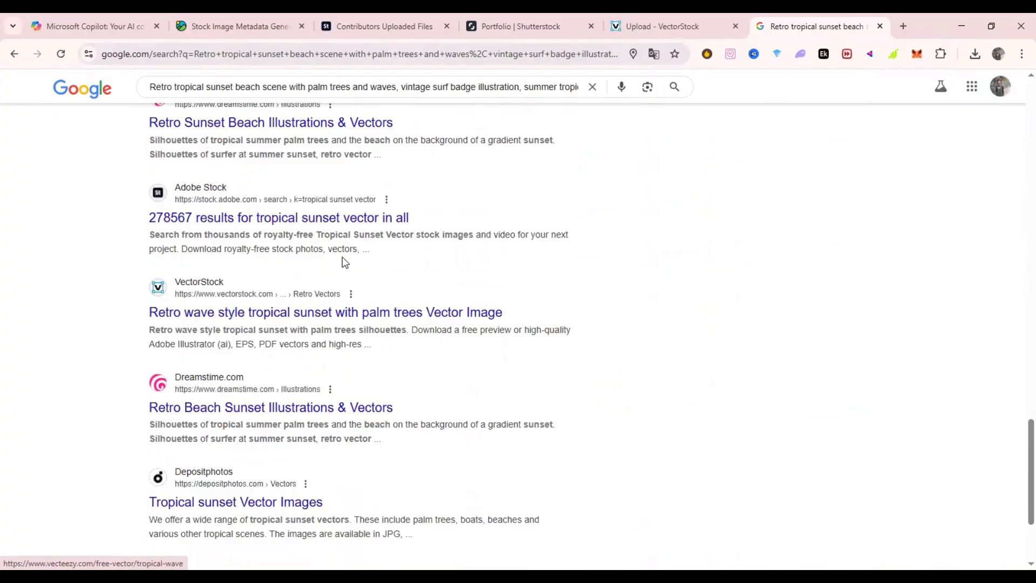
right_click(313, 219)
click(351, 234)
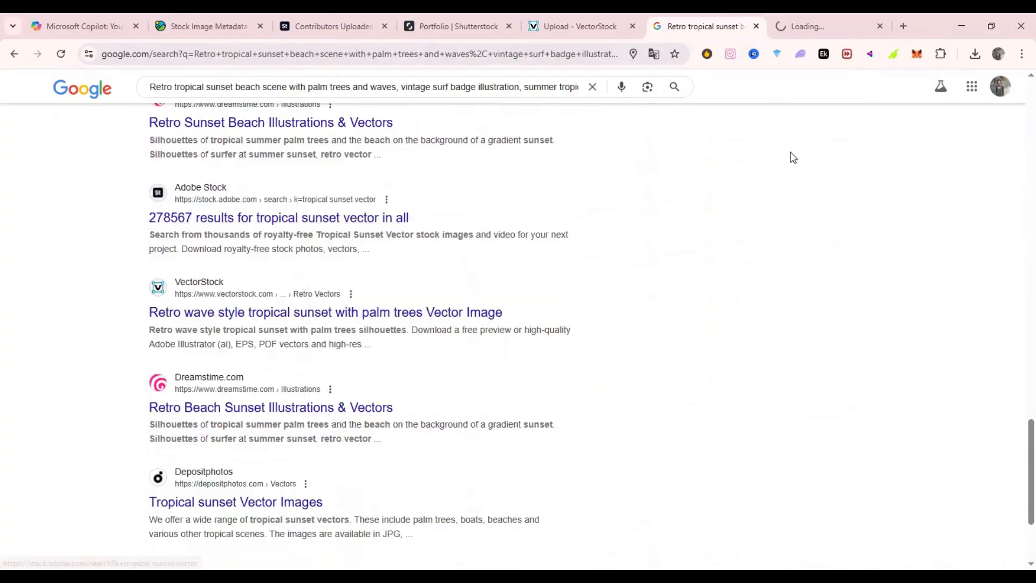
click(804, 25)
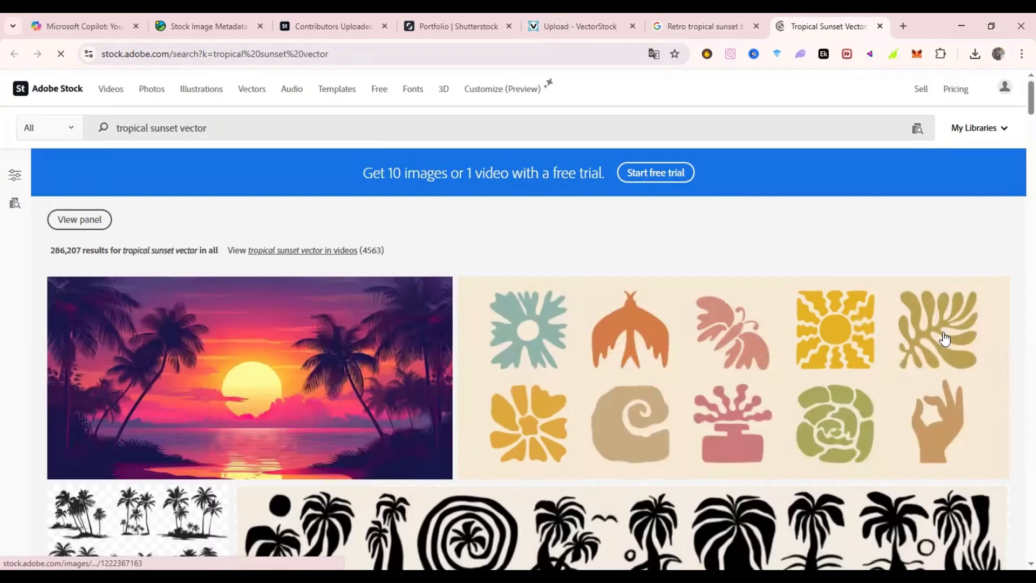
- Check the category of comparable tropical sunset vectors in the Adobe Stock results, and close that results tab
scroll(258, 309, down, 1)
scroll(258, 309, down, 3)
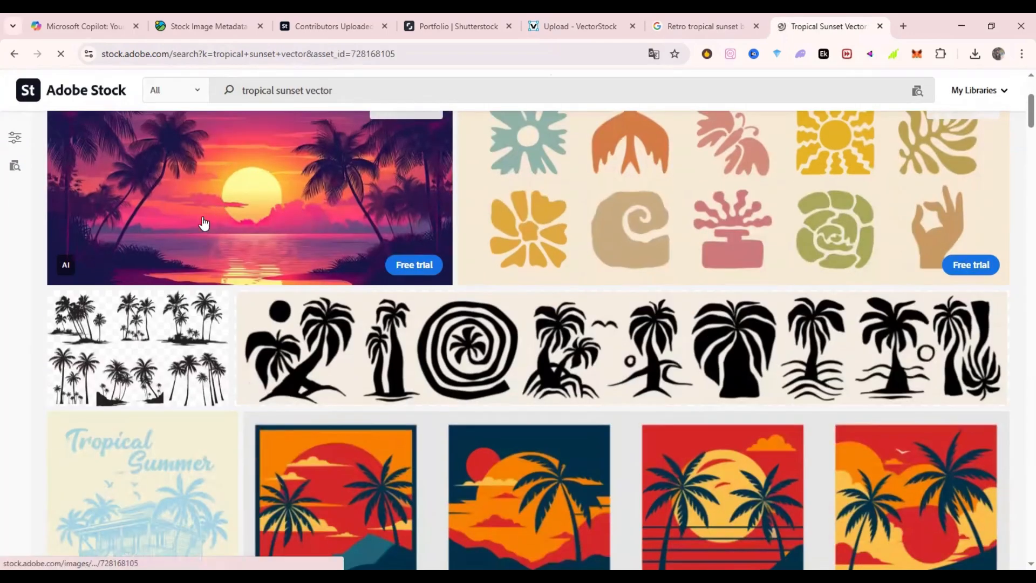
scroll(489, 313, down, 4)
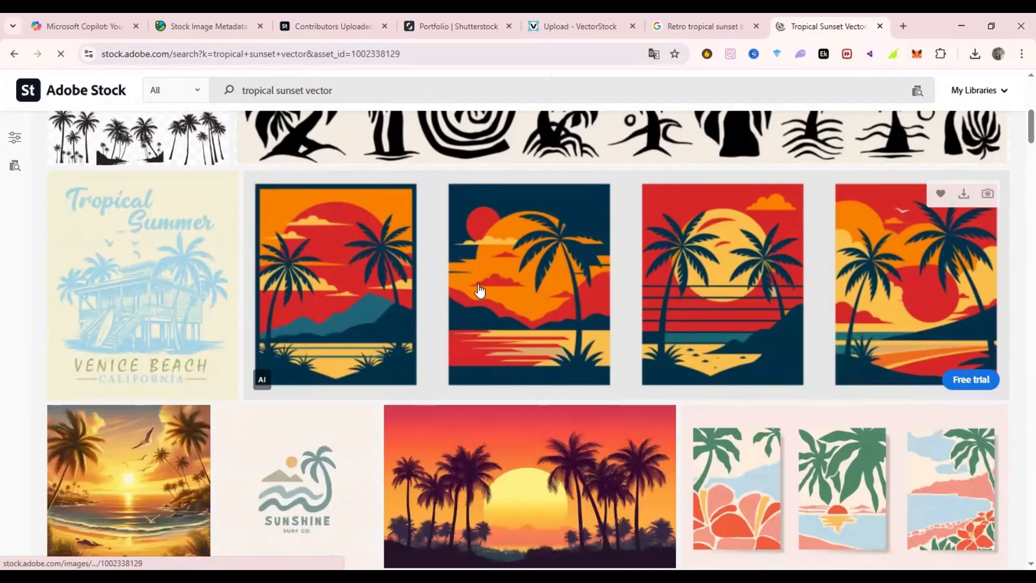
scroll(1019, 310, down, 2)
click(488, 258)
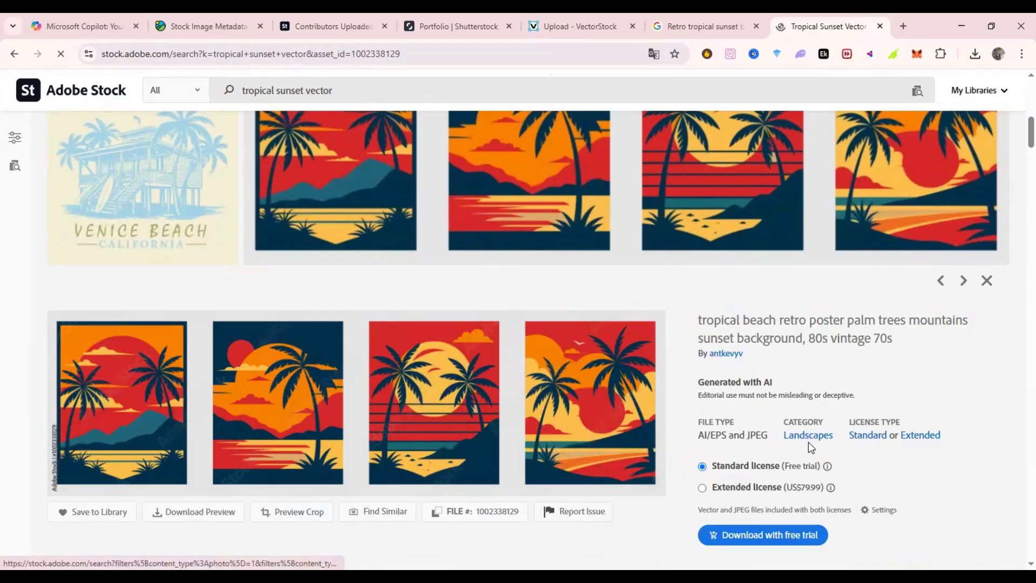
click(988, 280)
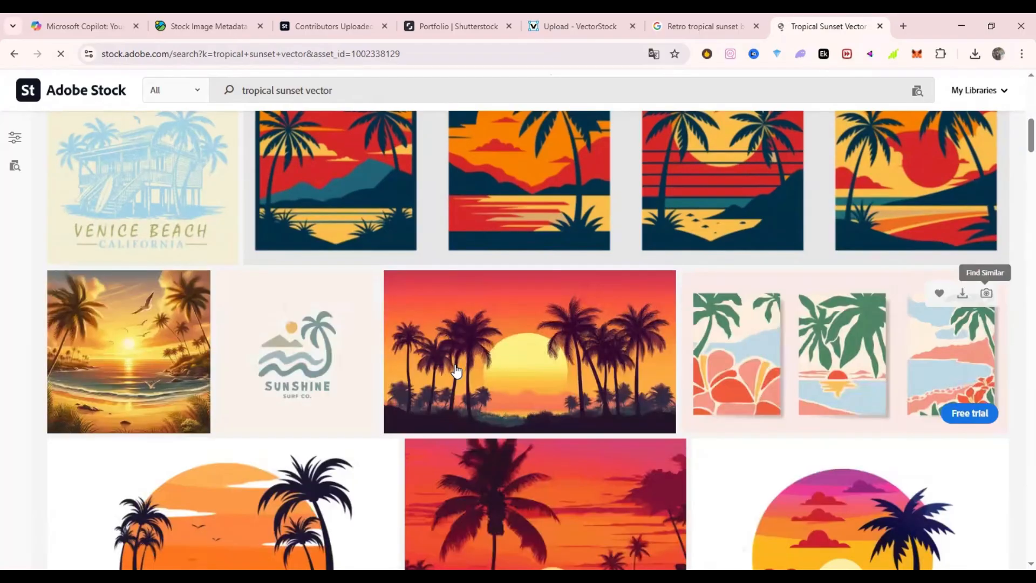
scroll(457, 370, down, 4)
click(459, 371)
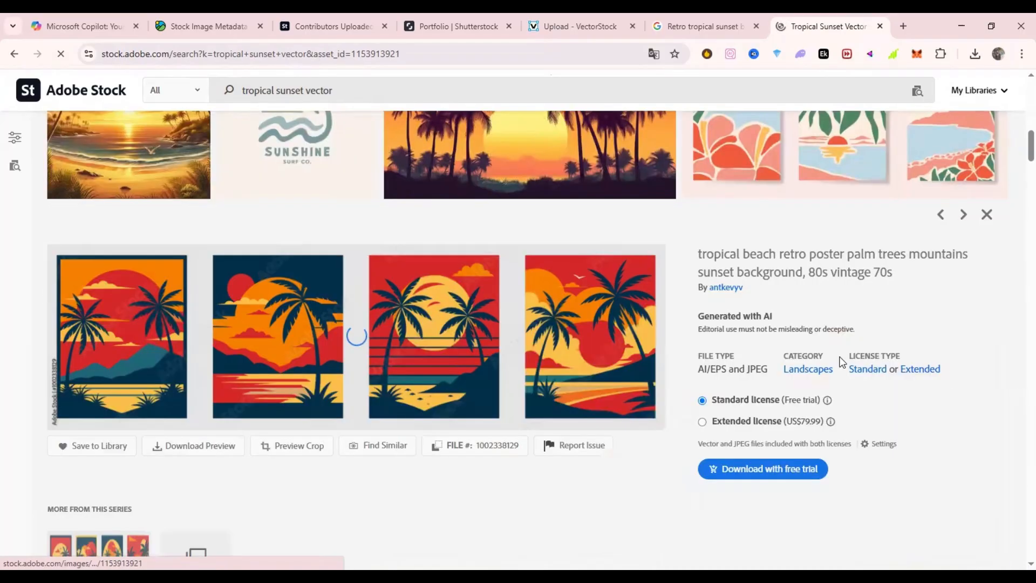
click(987, 214)
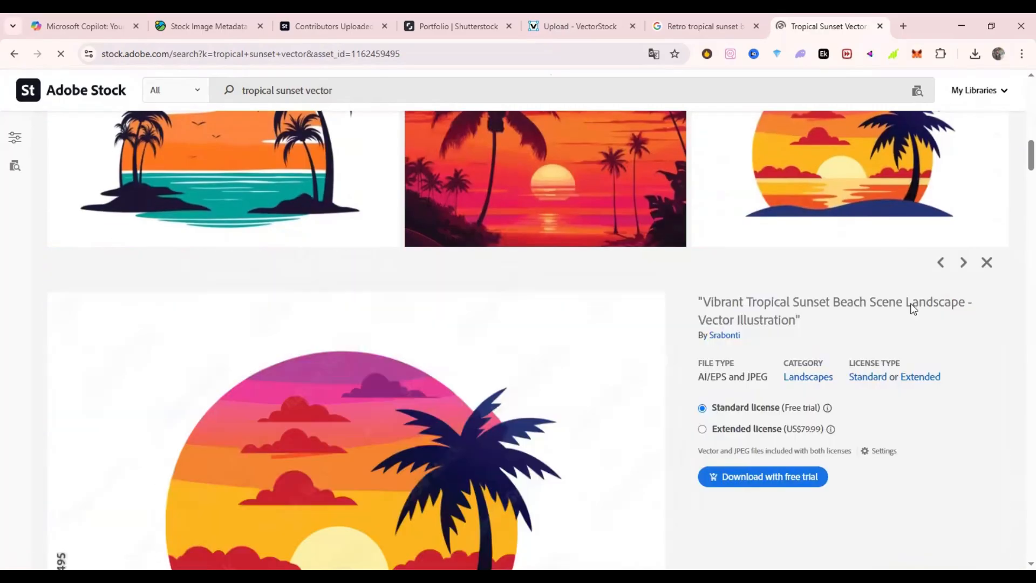
scroll(821, 346, down, 1)
click(991, 202)
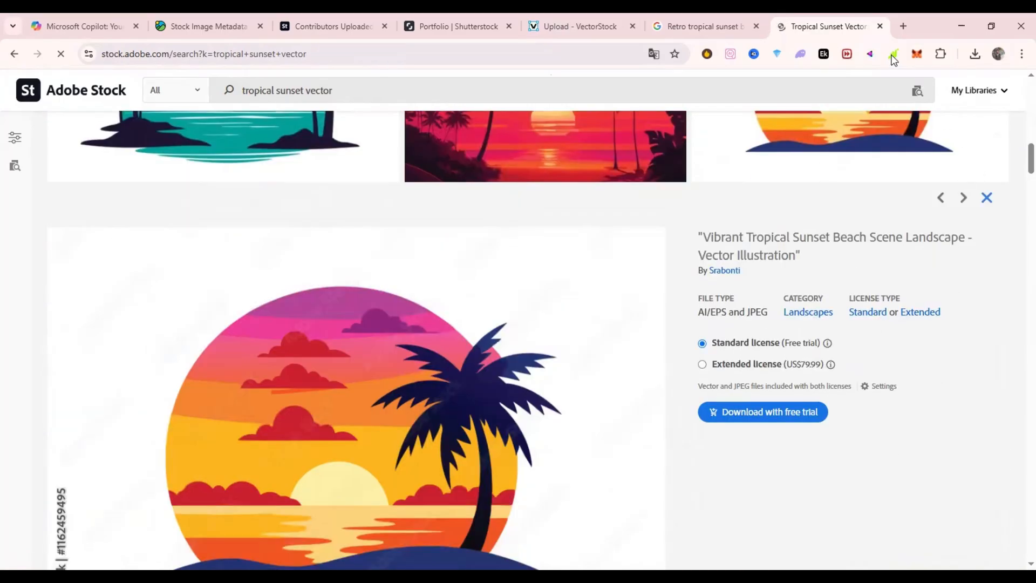
click(880, 26)
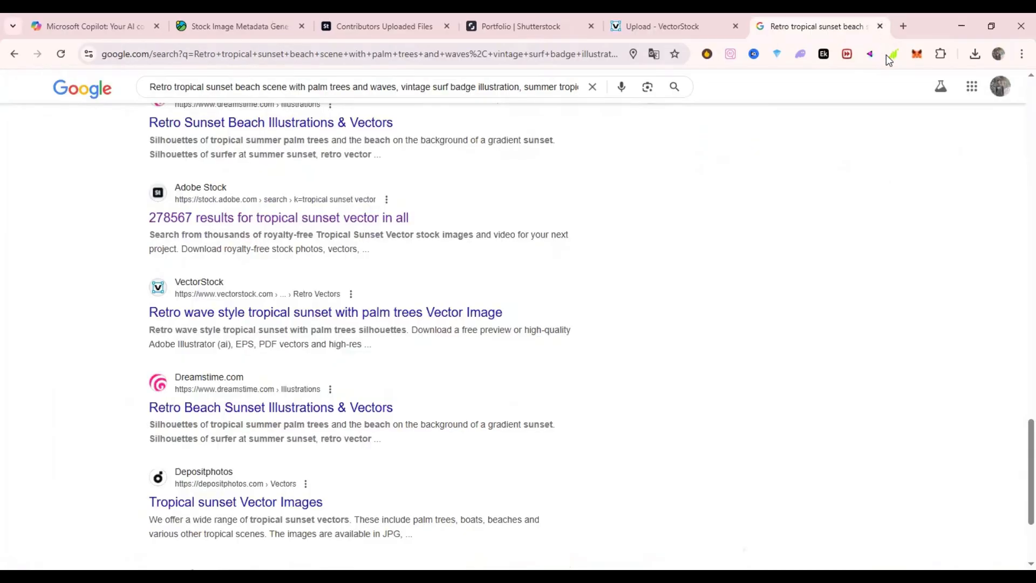
scroll(431, 449, up, 4)
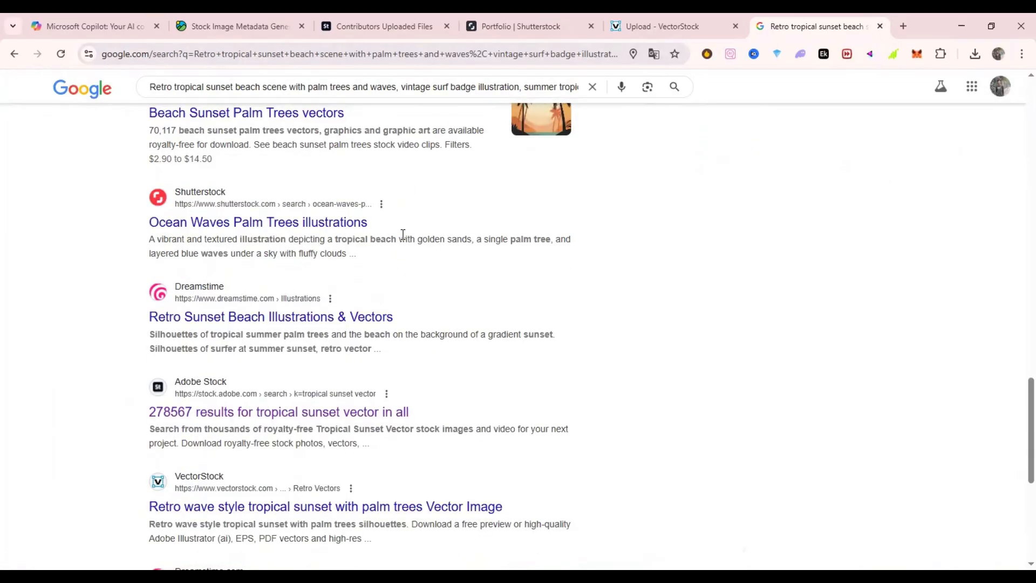
- On Adobe Stock Contributor, mark the sunset vector as created using generative AI tools, with no recognizable people or property
key(ctrl+3)
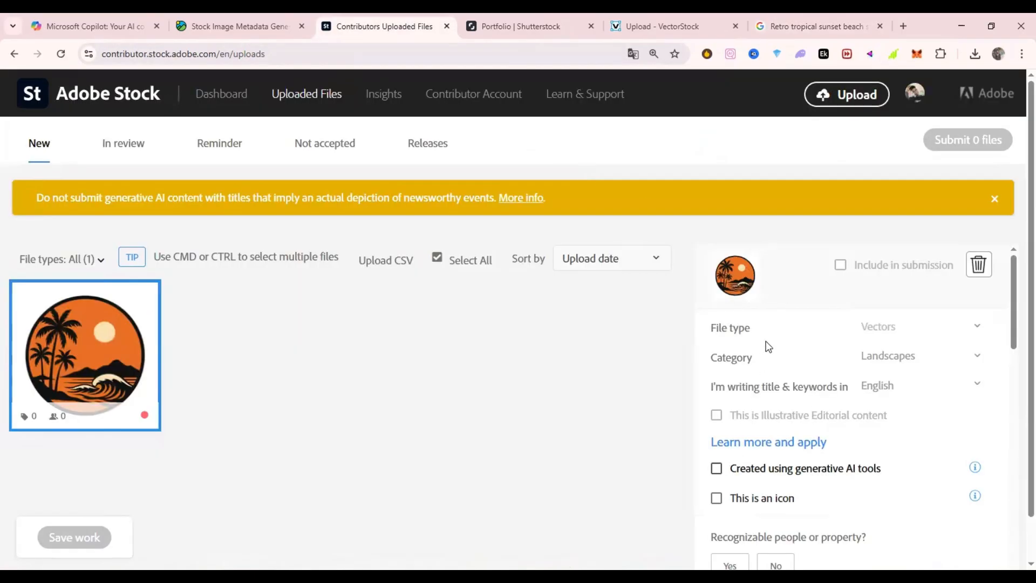
scroll(767, 349, down, 3)
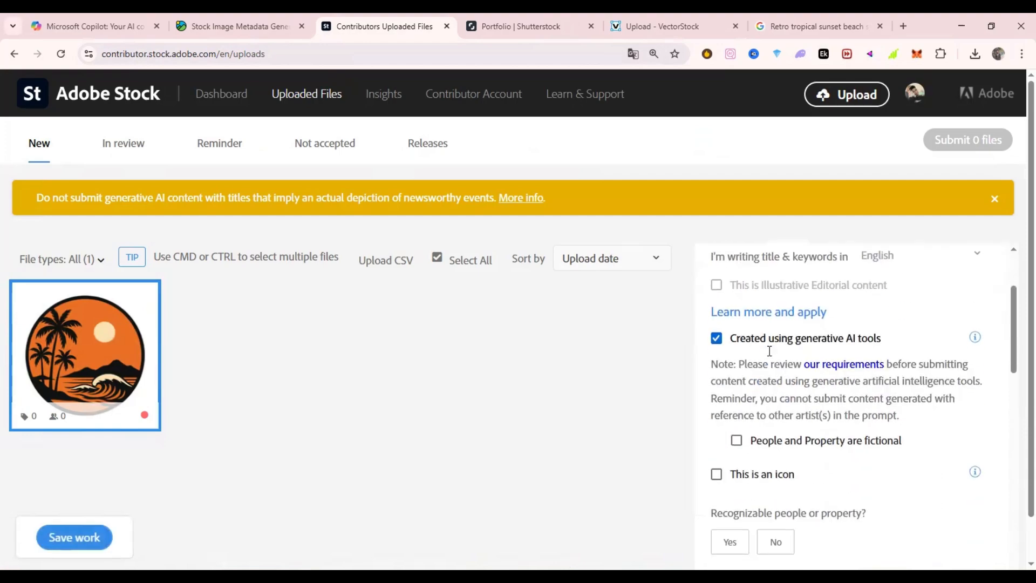
click(776, 483)
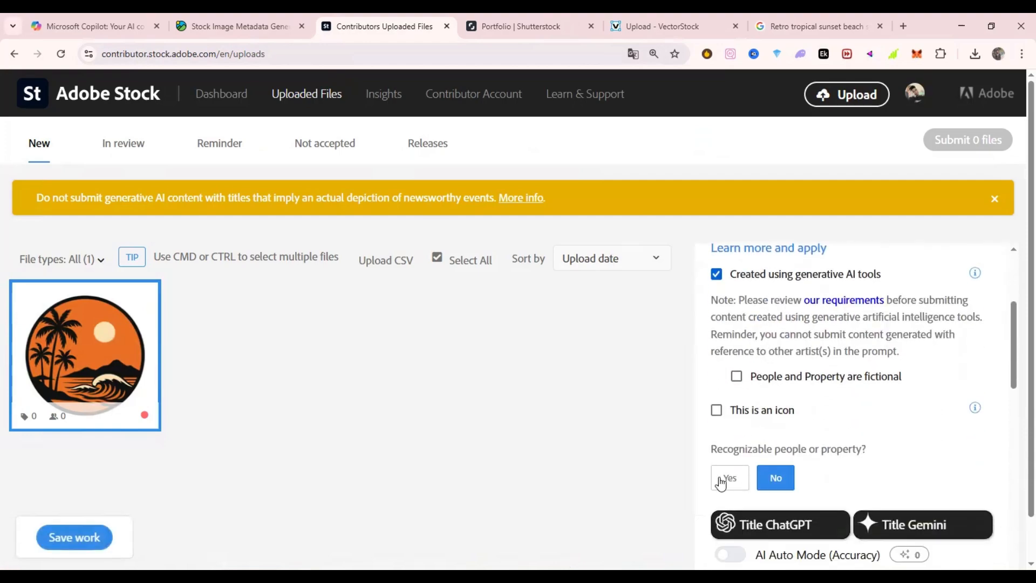
- Paste the copied SEO keyword list into the sunset vector's keywords on Adobe Stock
scroll(857, 451, down, 2)
scroll(806, 447, down, 8)
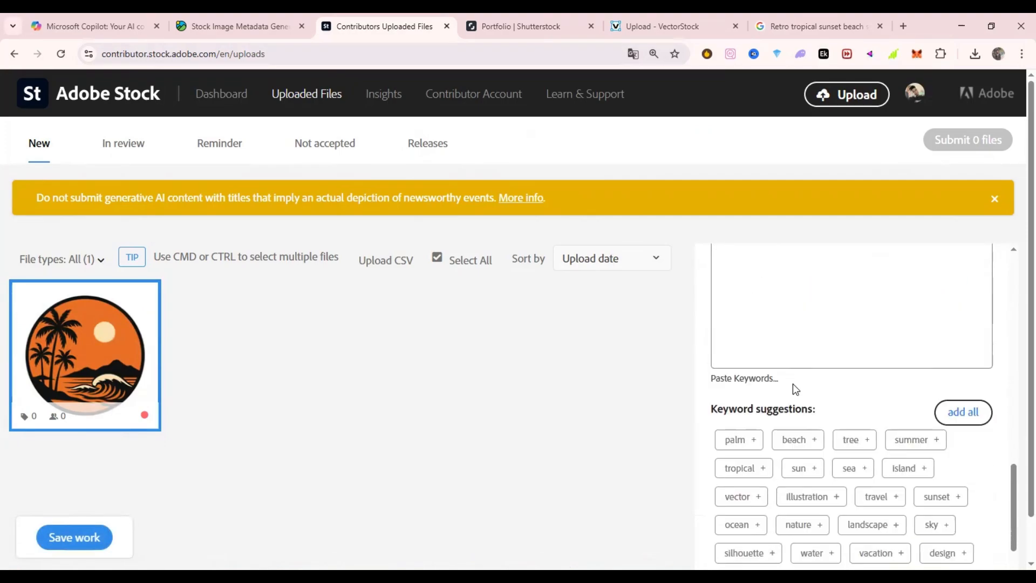
scroll(794, 388, up, 4)
scroll(804, 408, up, 4)
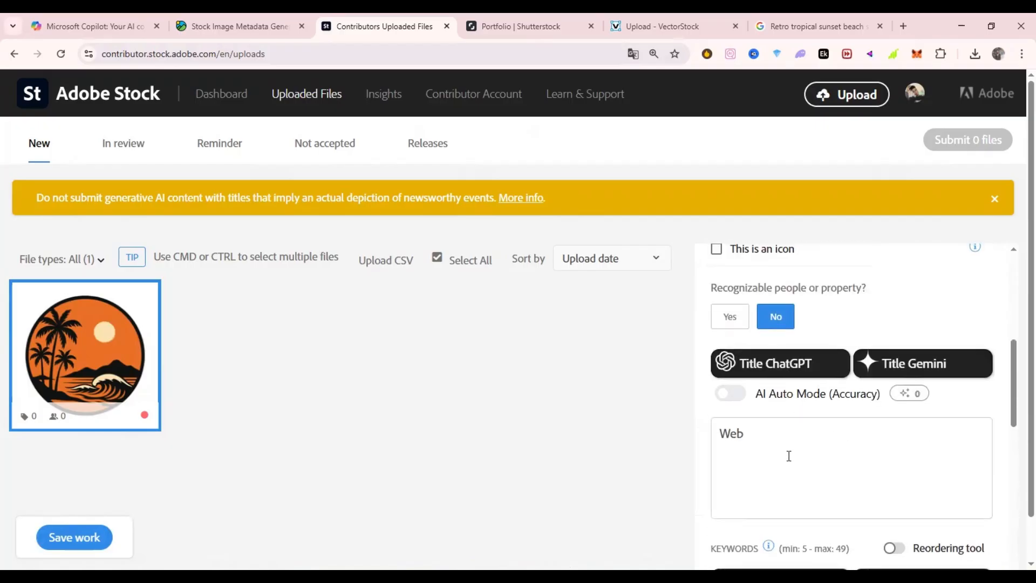
scroll(781, 462, down, 3)
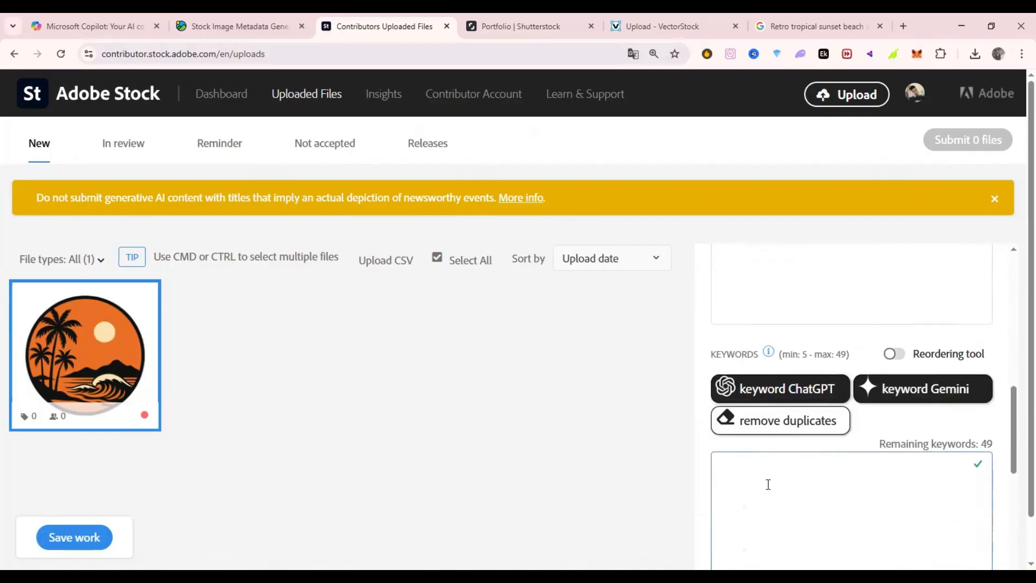
key(ctrl+v)
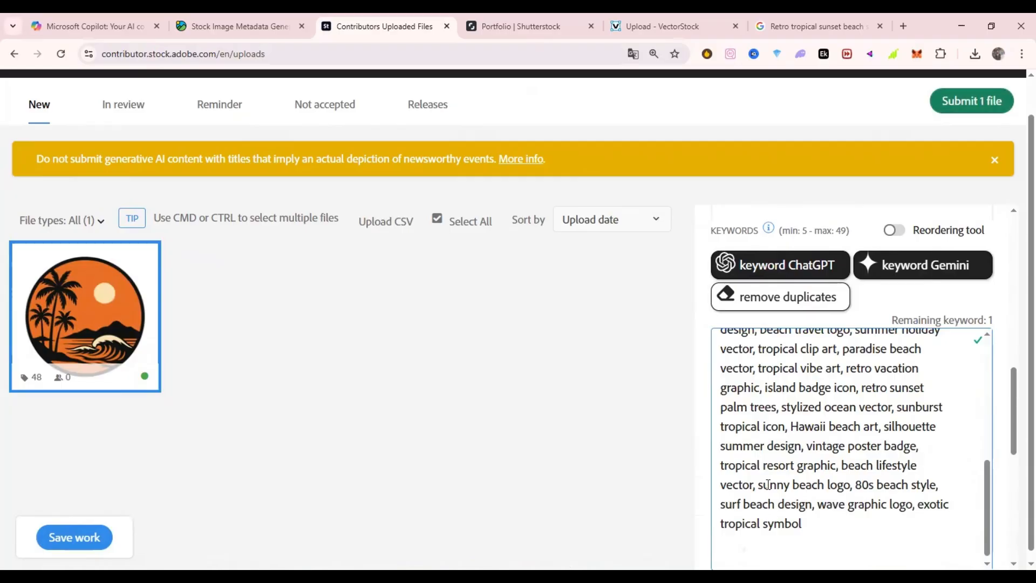
- Replace the title with "Retro Tropical Sunset Beach Scene with Palm Trees and Ocean Waves. Vintage Surf Badge Illustration" from the clipboard history
scroll(799, 432, up, 8)
click(837, 362)
key(ctrl+a)
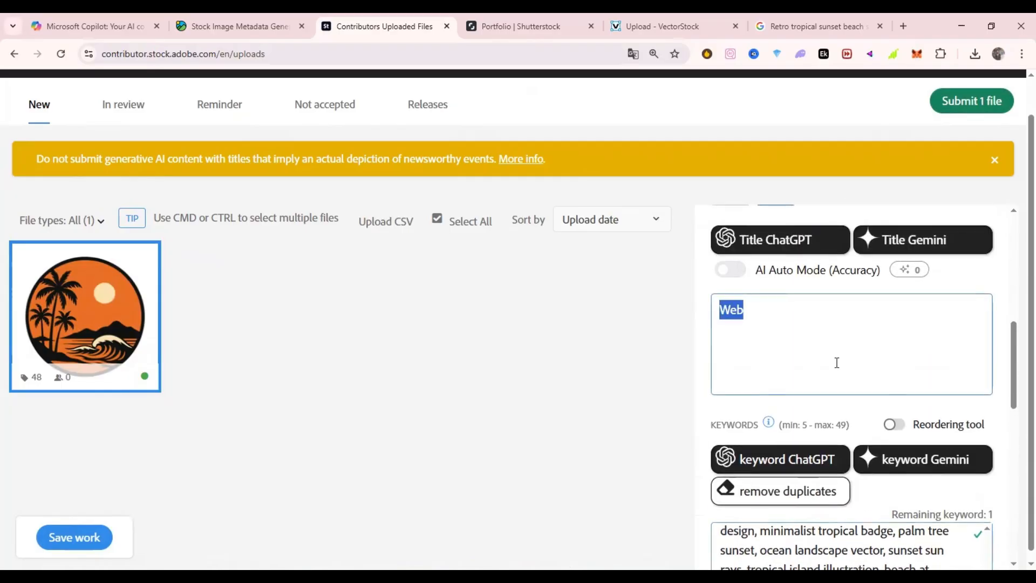
key(super+v)
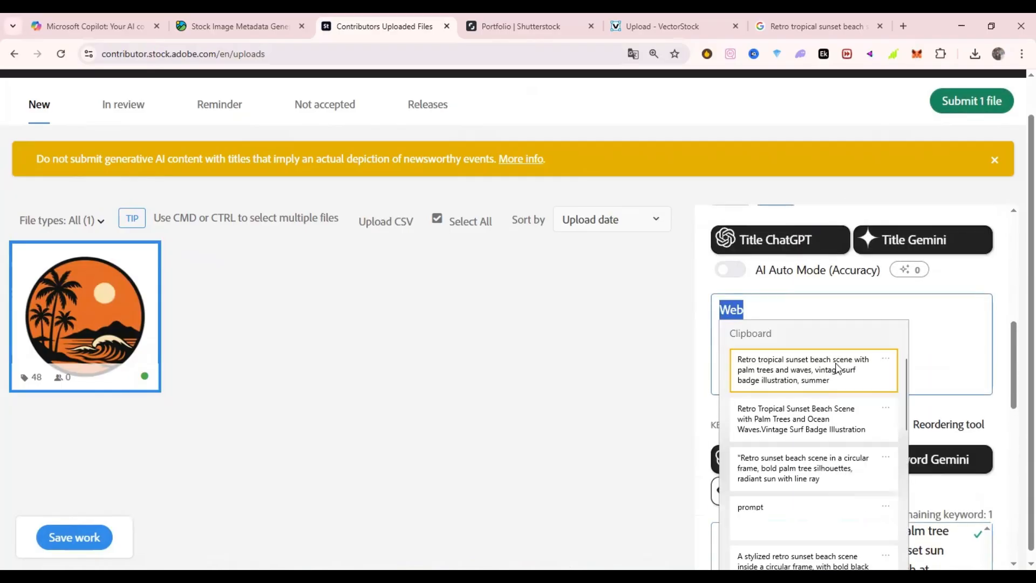
click(833, 430)
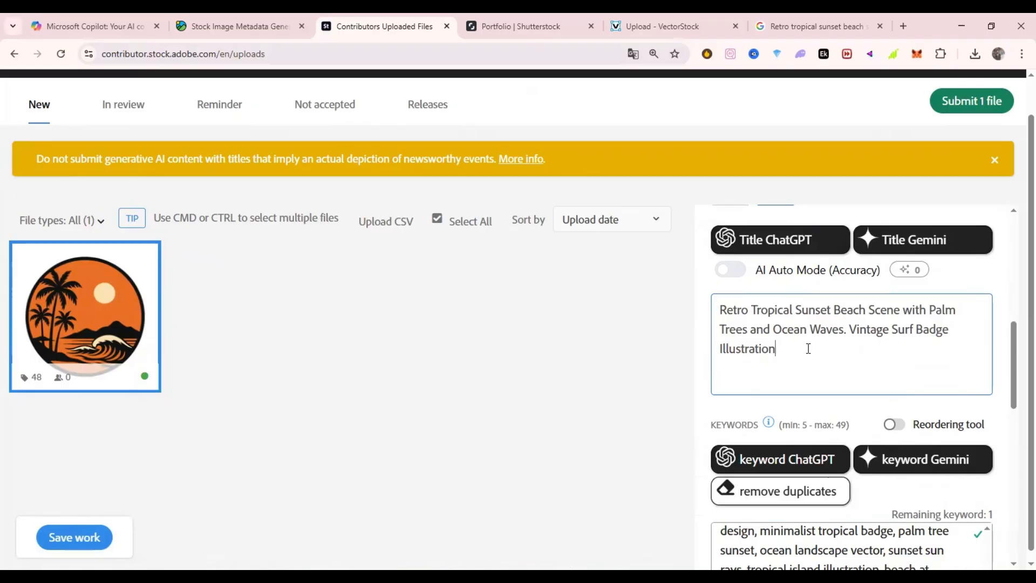
- Reopen the Adobe Stock tropical sunset vector results from the Google search in a new tab and sort them by Downloads
click(828, 24)
right_click(268, 424)
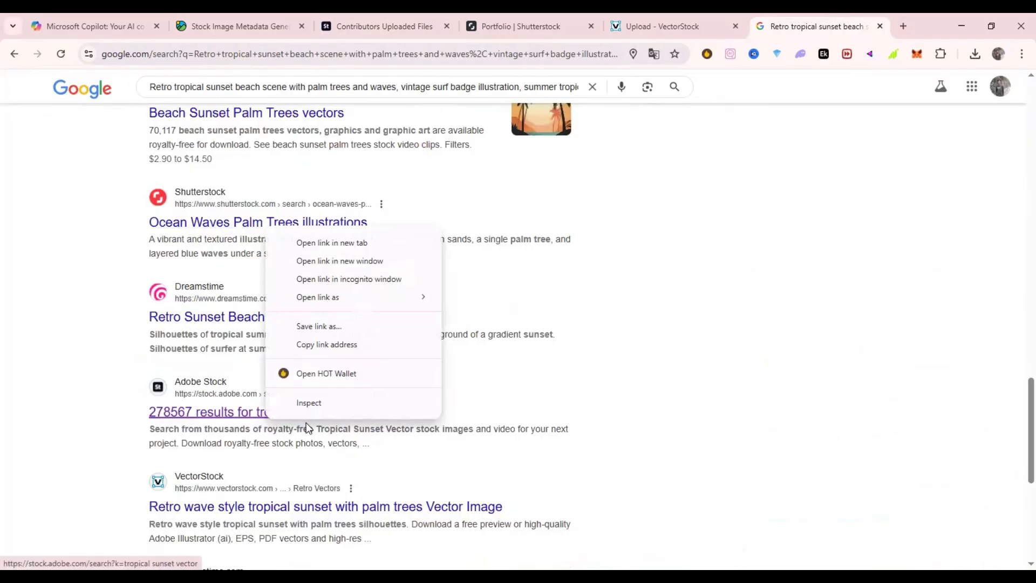
click(359, 239)
click(810, 22)
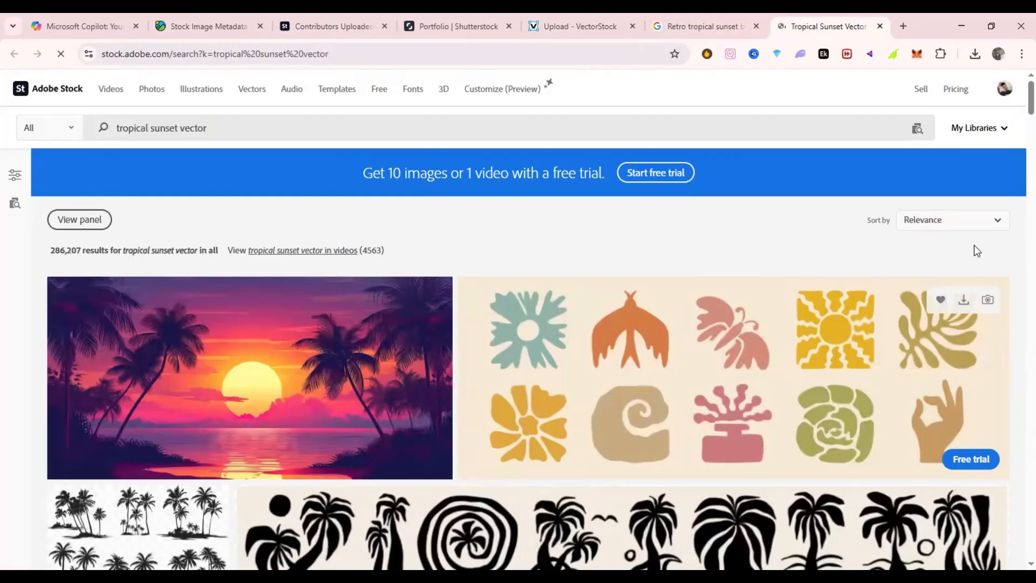
click(993, 221)
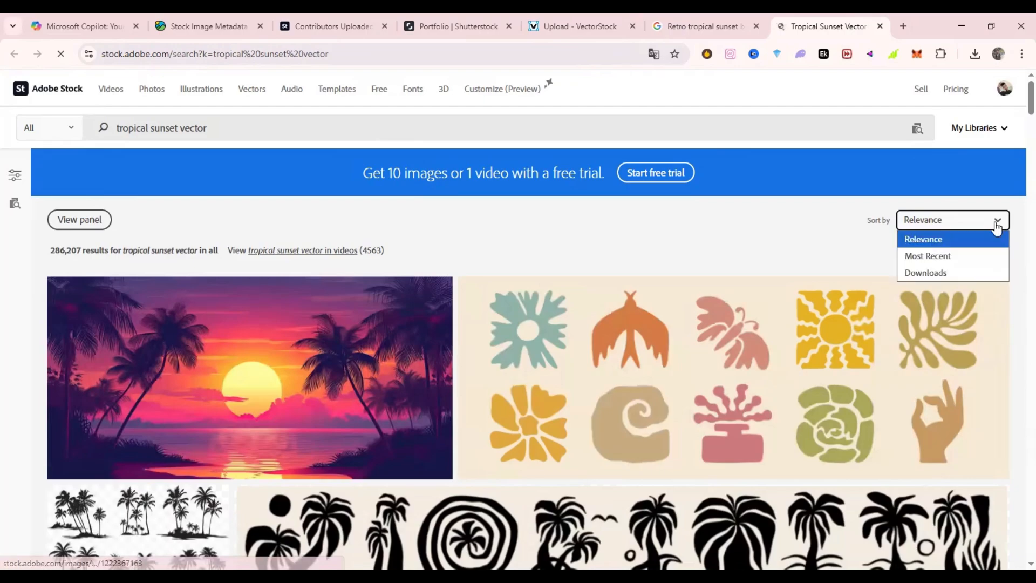
click(963, 273)
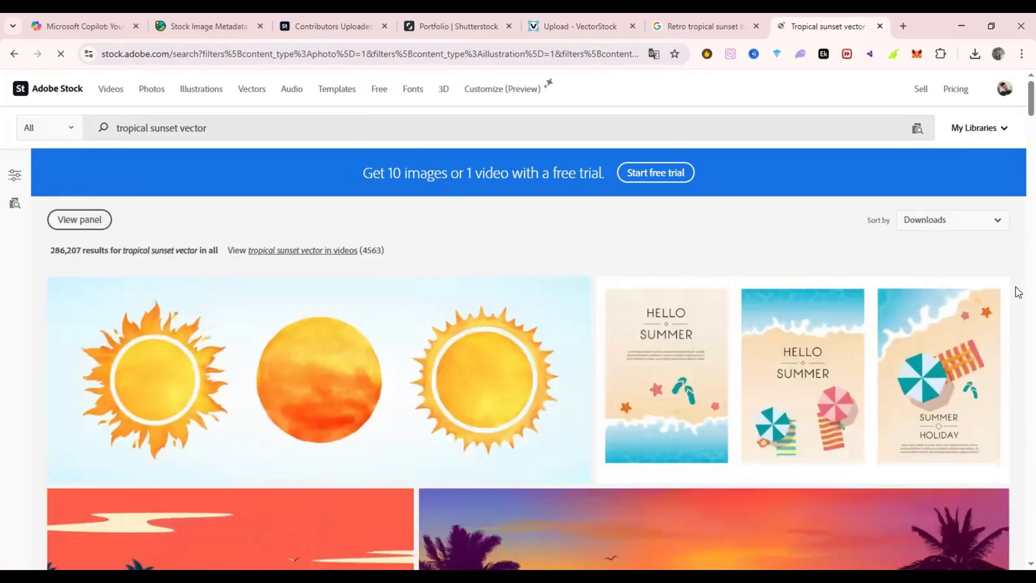
- View the details of the palm silhouette ocean sunset and of the flat red-sky beach sunset in the Adobe Stock results
scroll(1017, 293, down, 5)
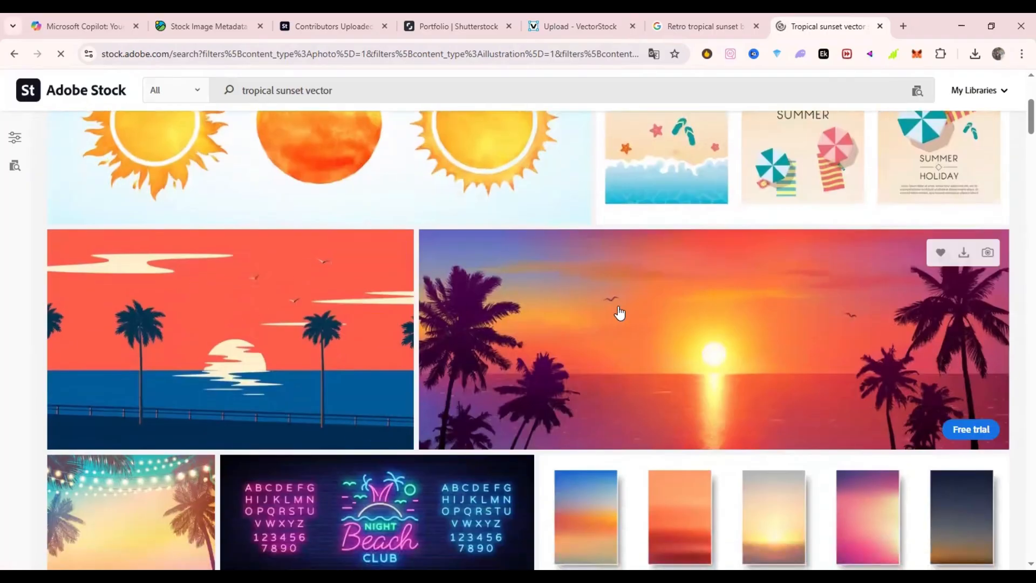
click(621, 313)
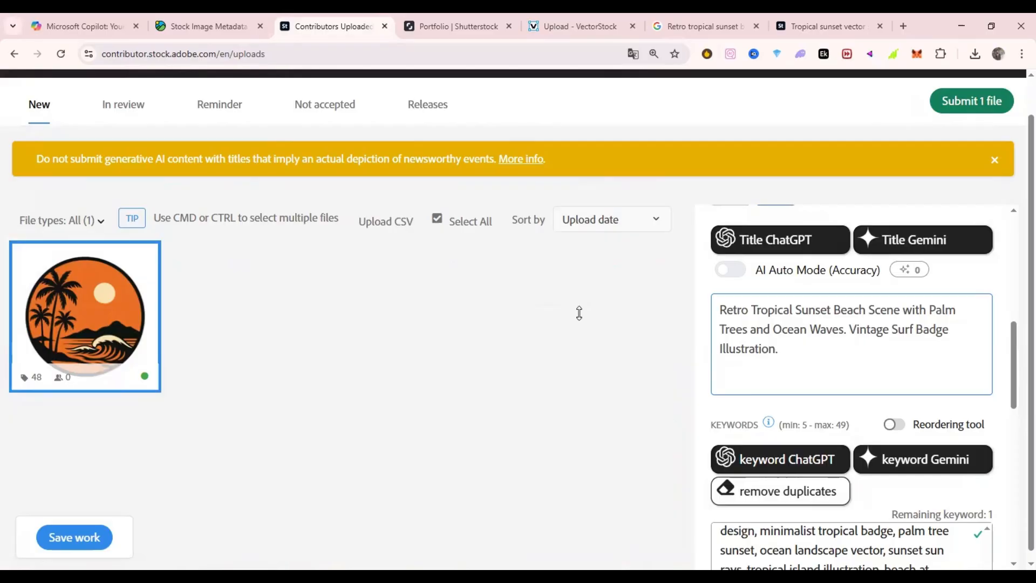
key(alt+Tab)
key(alt+Tab)
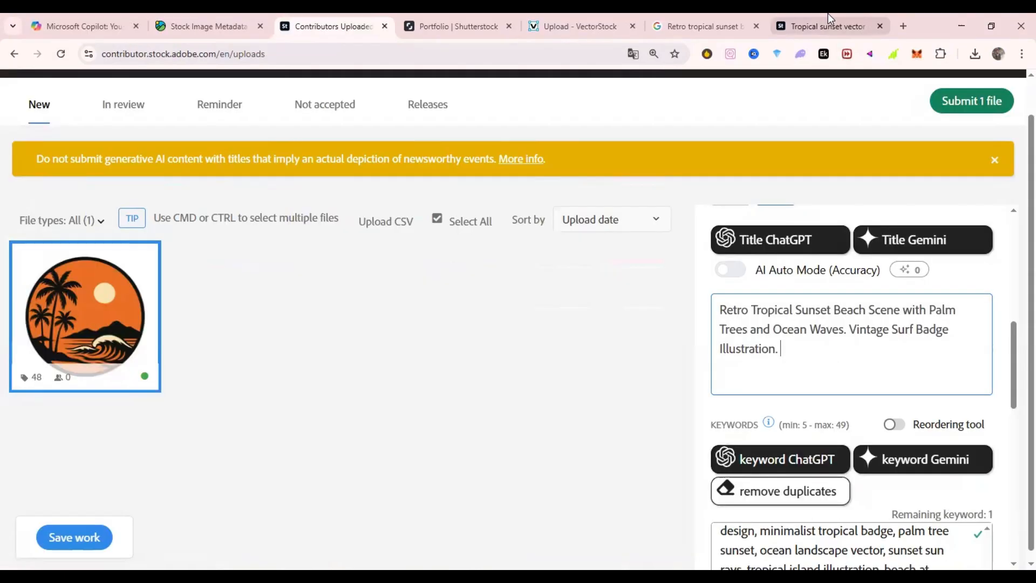
click(783, 22)
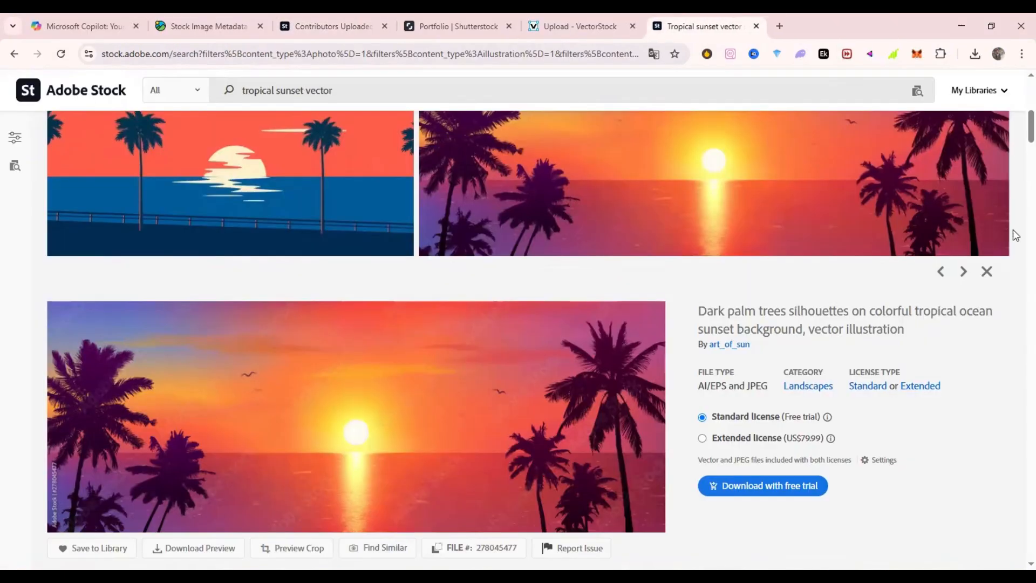
click(266, 214)
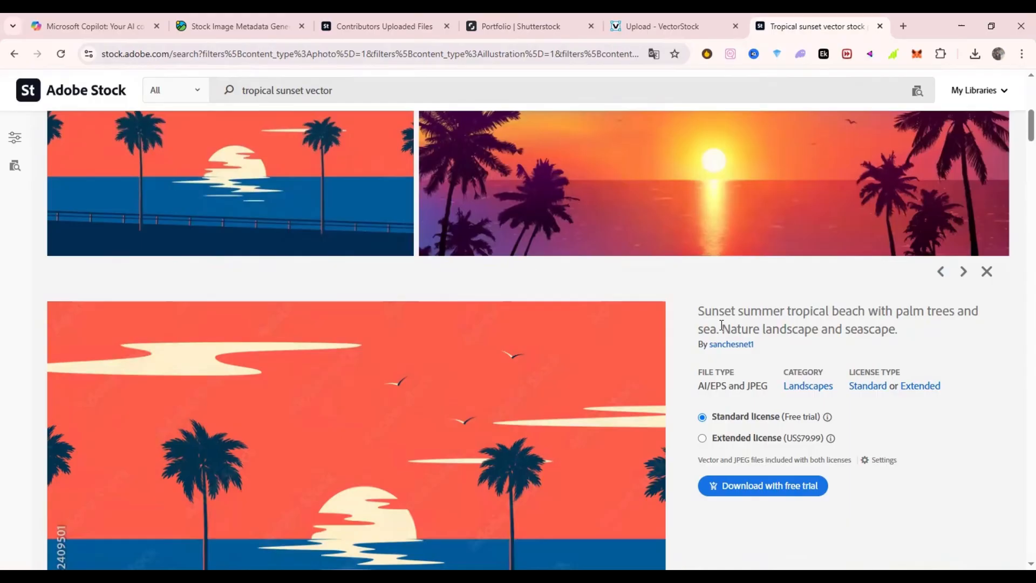
- Copy the title sentence "Sunset summer tropical beach with palm trees and sea." from the red-sky beach vector's details
drag(717, 328, 702, 313)
key(ctrl+c)
right_click(702, 313)
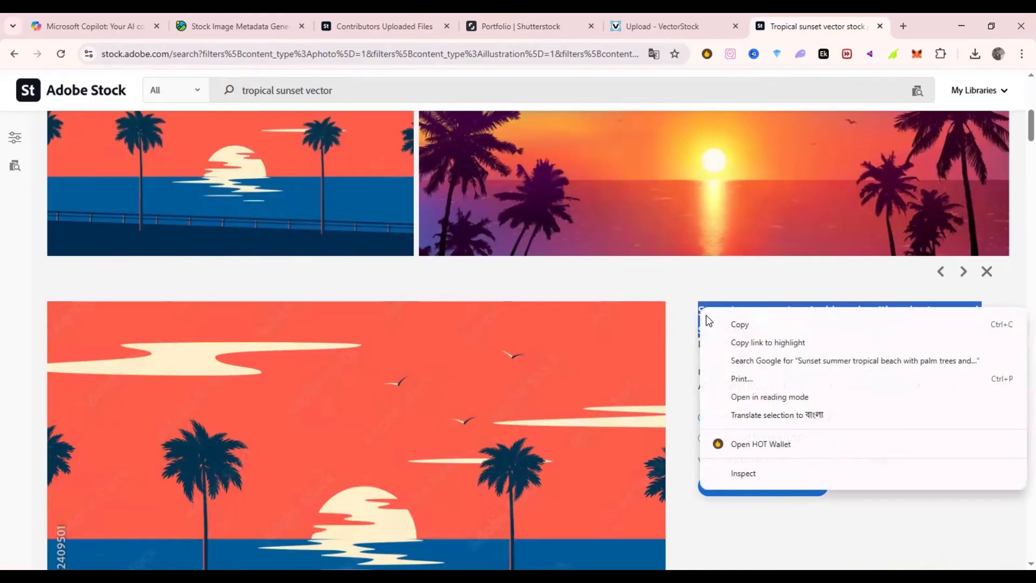
click(726, 324)
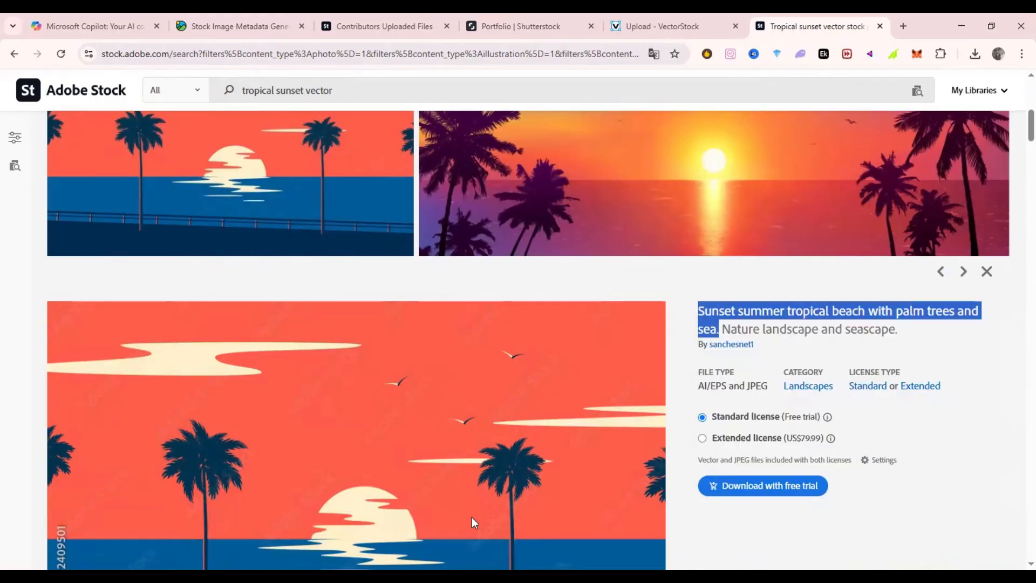
- On Adobe Stock Contributor, insert "Sunset summer tropical beach with palm trees and sea." before "Vintage Surf Badge Illustration" in the title
click(352, 28)
click(900, 362)
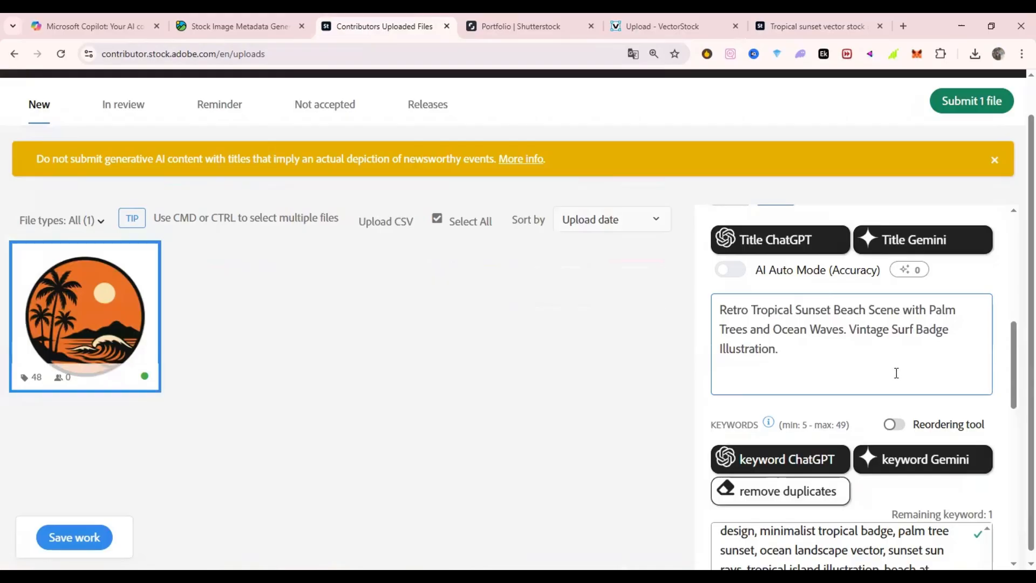
click(852, 332)
key(ctrl+v)
text(..)
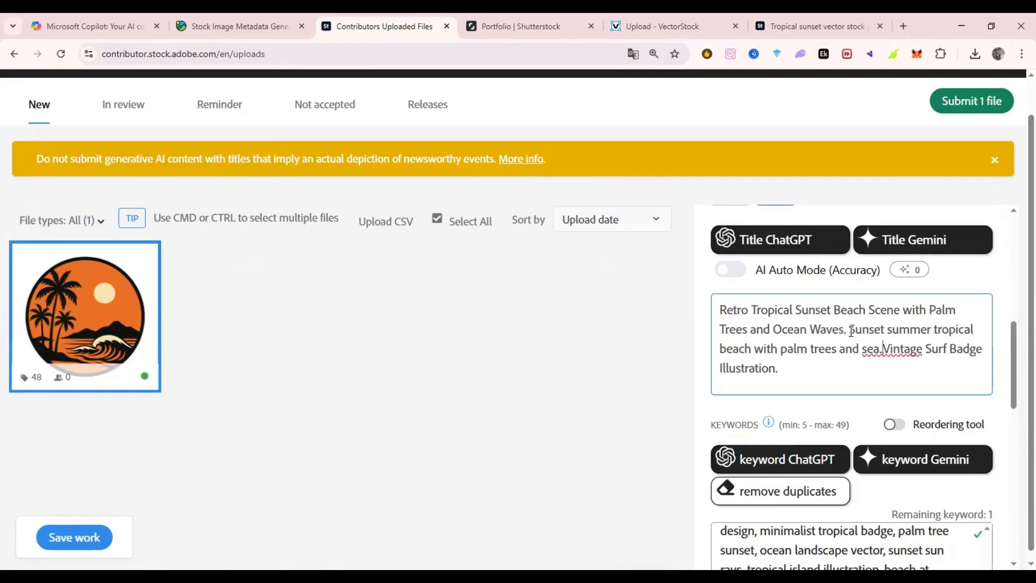
key(BackSpace)
key(BackSpace)
key(BackSpace)
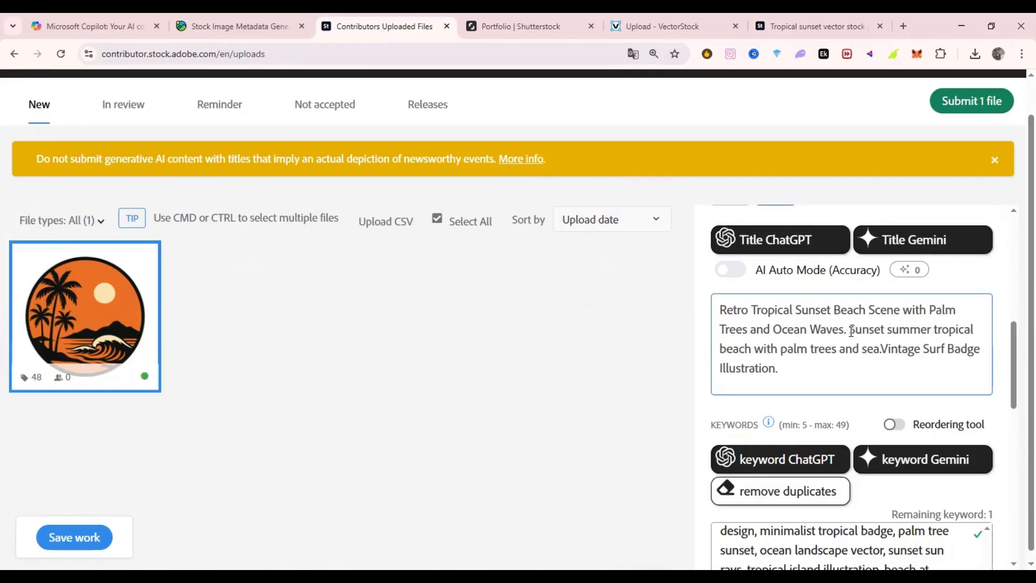
text(.)
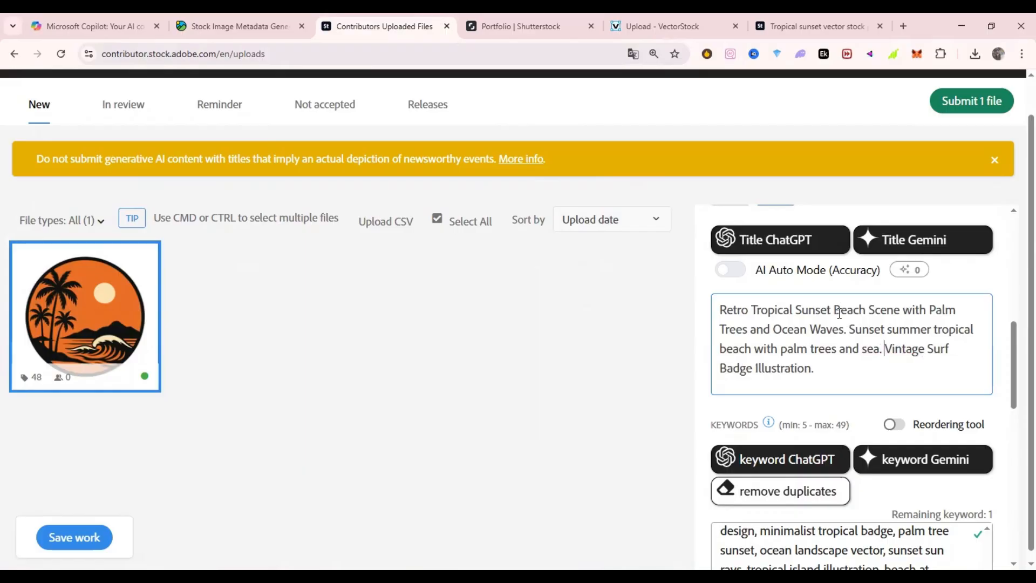
- Copy the word "Beach" within the title and add it after "sea", so the second sentence ends with "sea Beach."
double_click(850, 309)
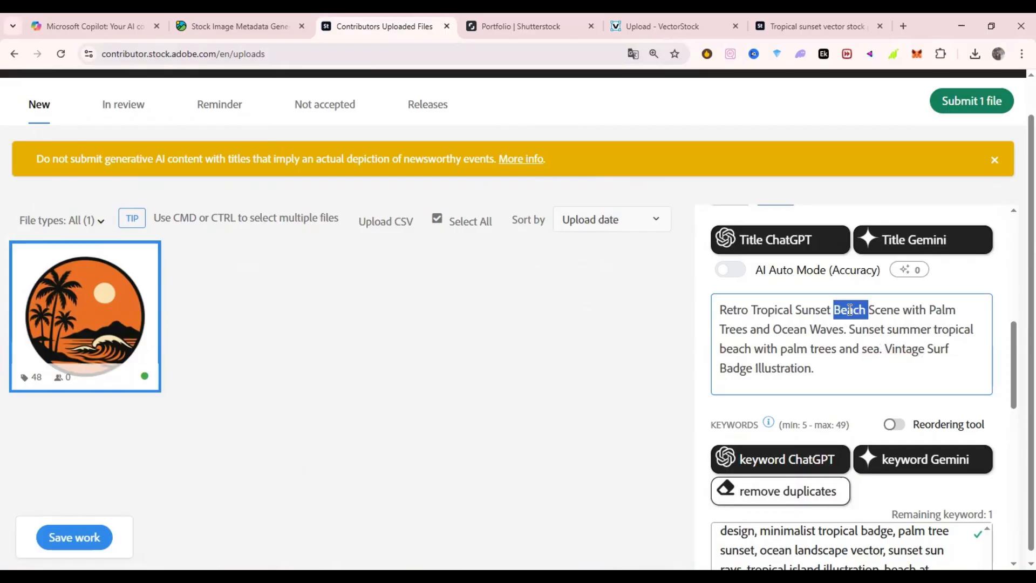
right_click(850, 310)
click(752, 300)
click(881, 350)
text(.)
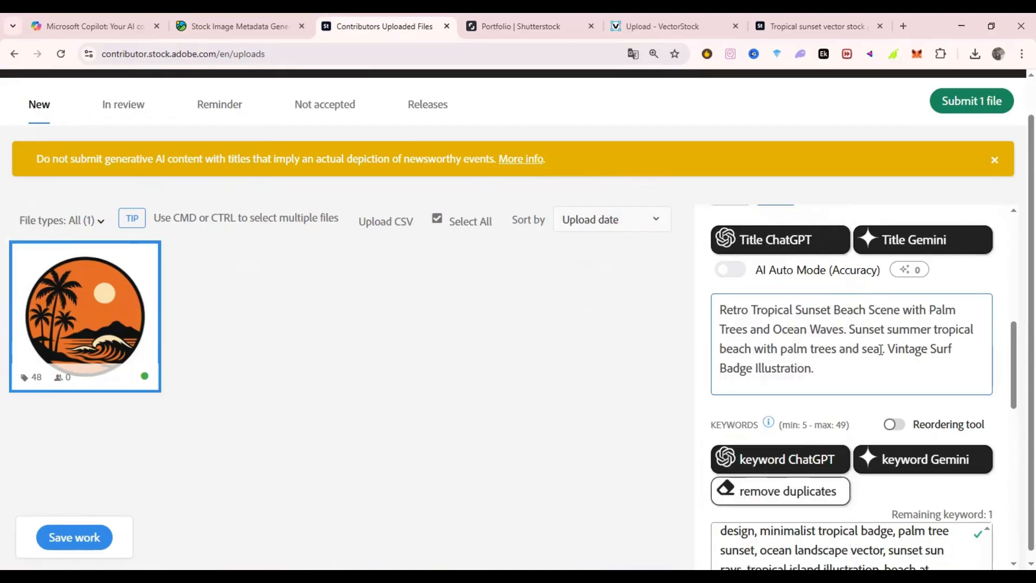
key(ctrl+v)
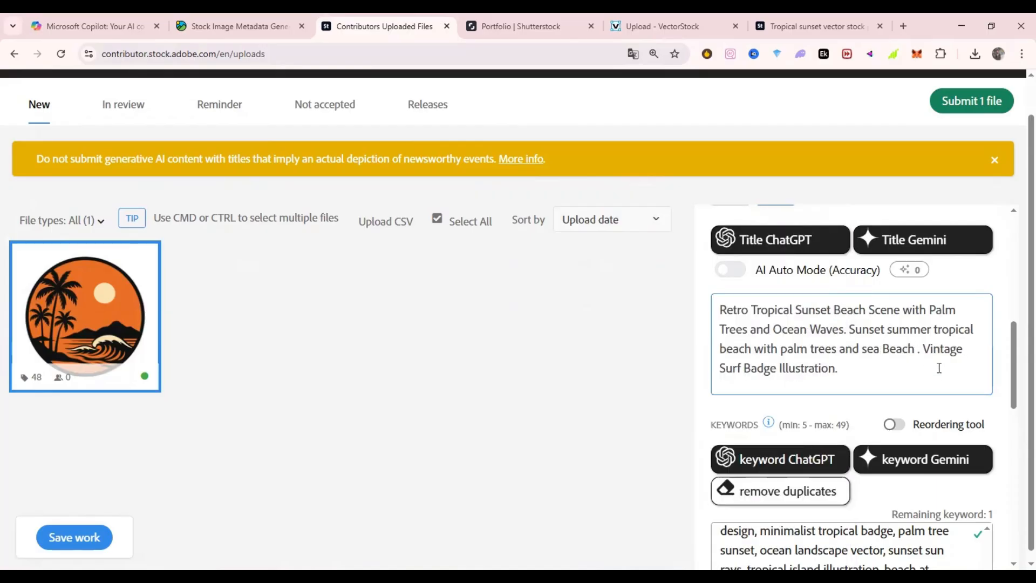
key(BackSpace)
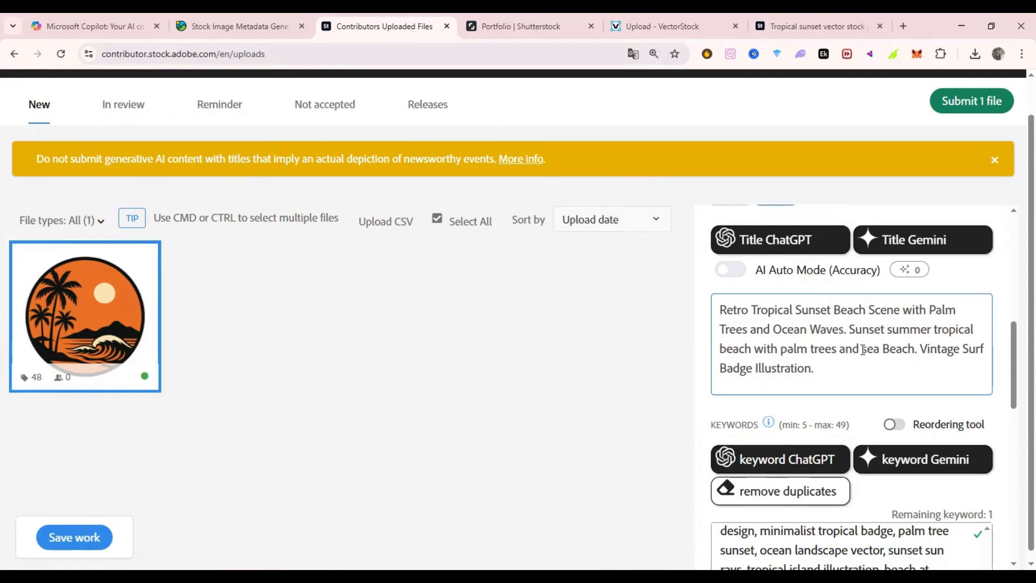
- Submit the sunset vector file, accepting both the submission guidelines and account suspension statements in the terms and conditions
scroll(864, 349, down, 6)
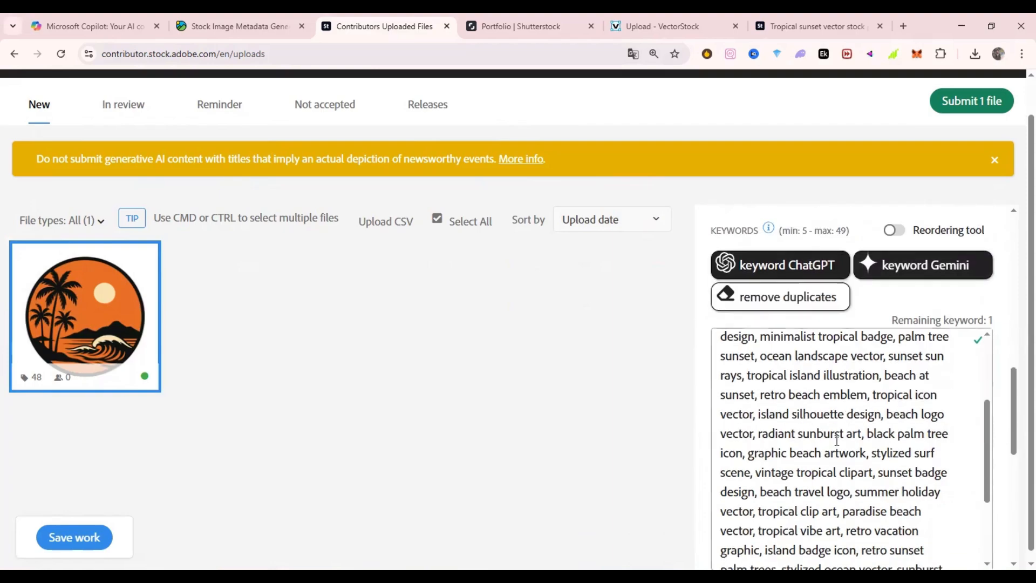
click(964, 105)
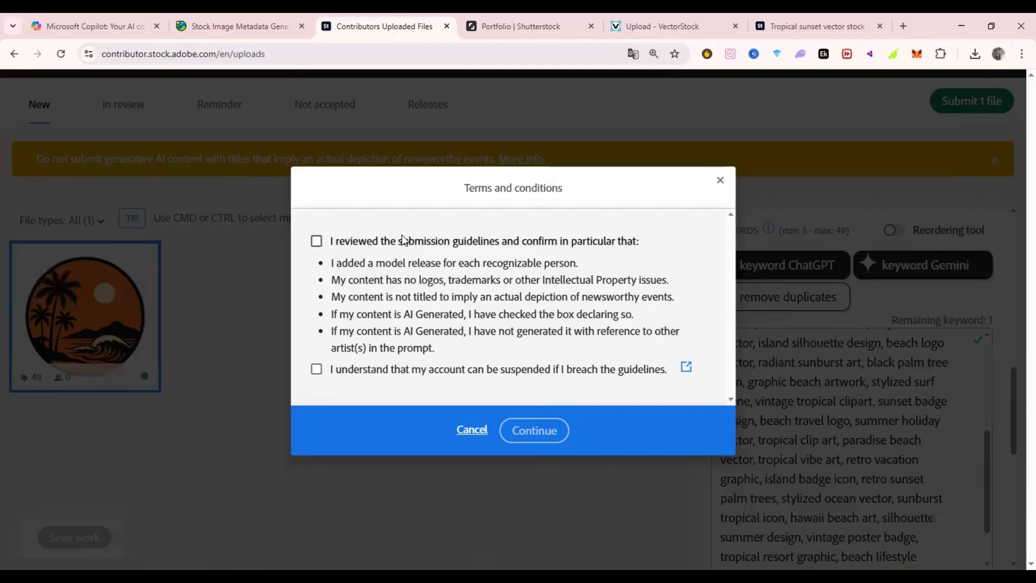
click(403, 241)
click(432, 370)
click(535, 431)
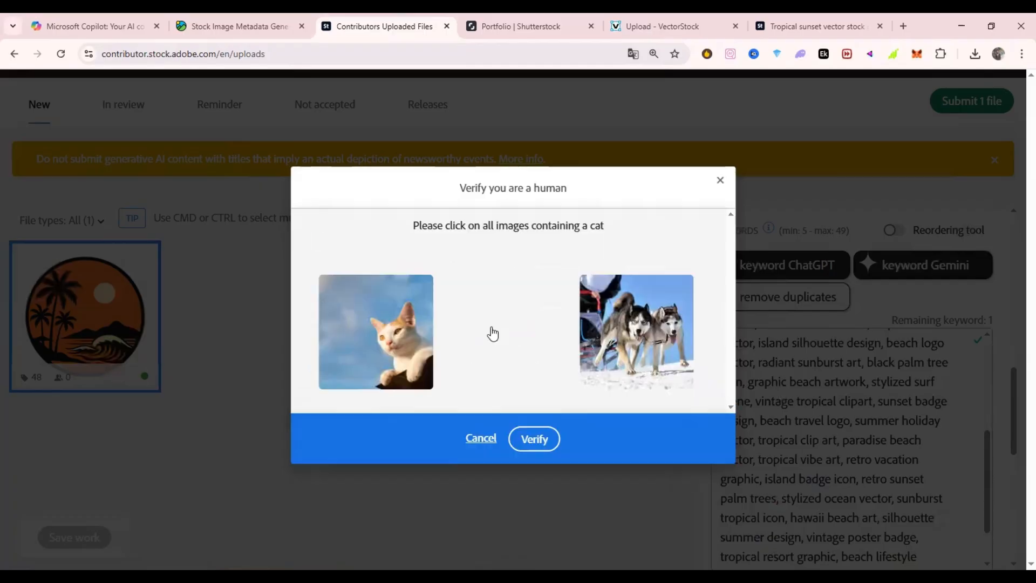
- Try to pass the human verification by selecting the images that contain a cat
click(495, 330)
click(401, 333)
click(618, 323)
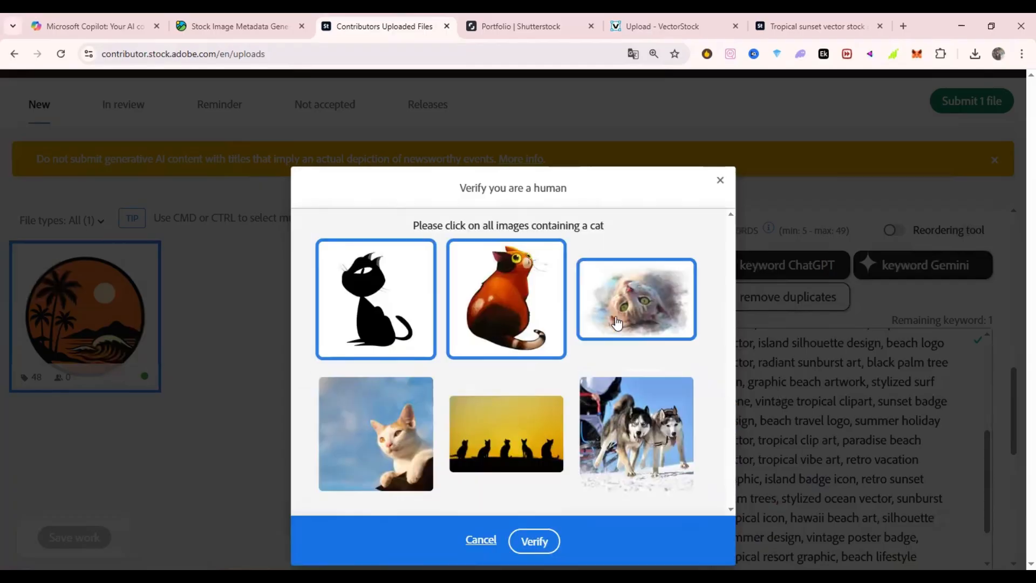
click(412, 434)
click(535, 542)
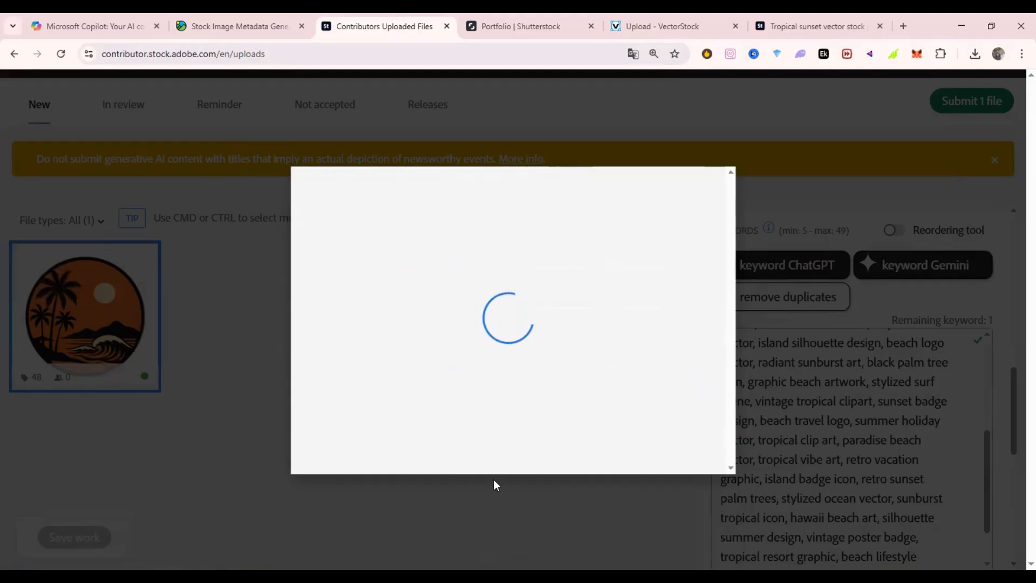
- Select all six cat images in the new human verification challenge and verify to complete the Adobe Stock submission
click(501, 455)
click(482, 356)
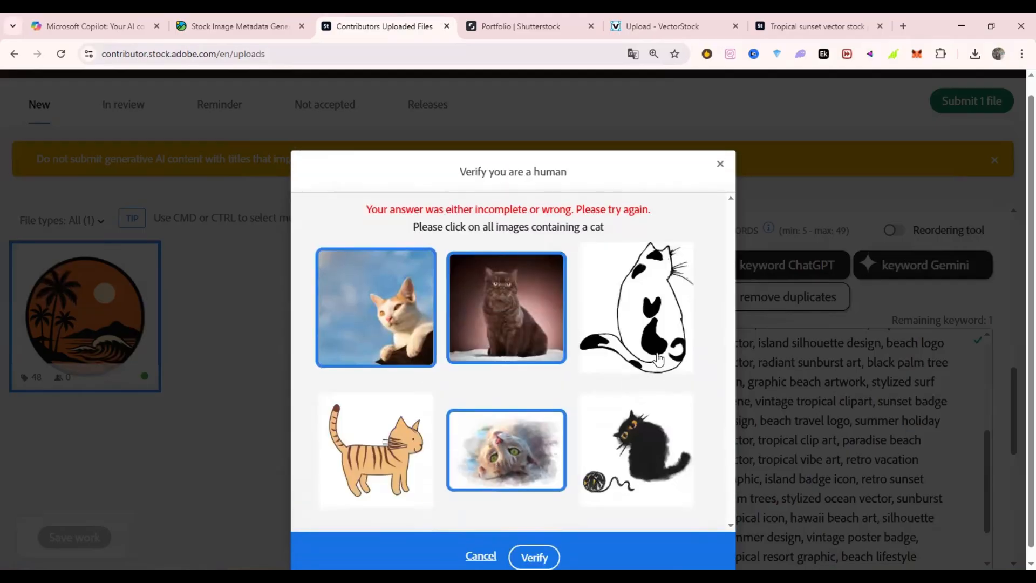
click(659, 359)
click(646, 481)
click(384, 472)
click(534, 556)
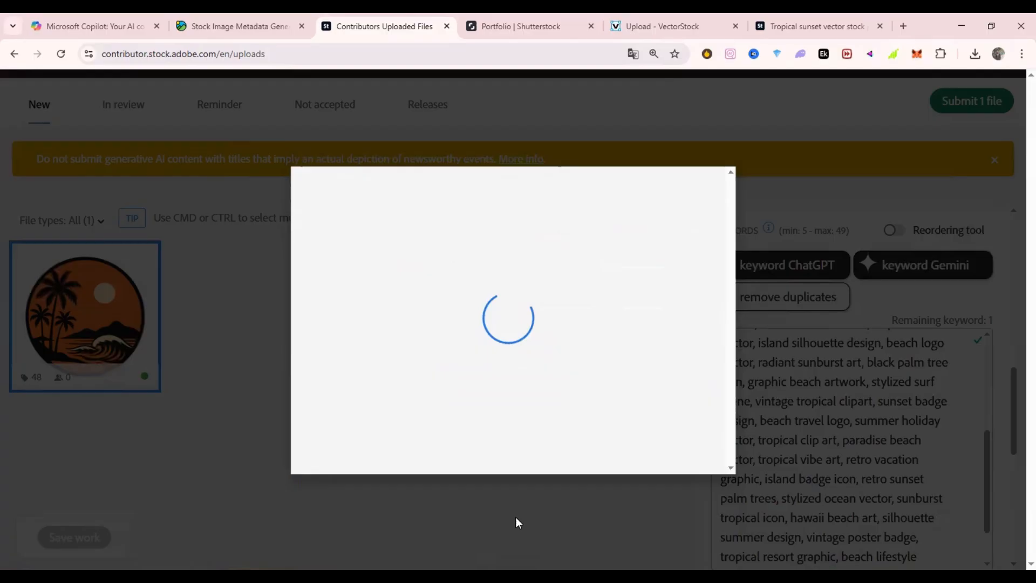
click(488, 438)
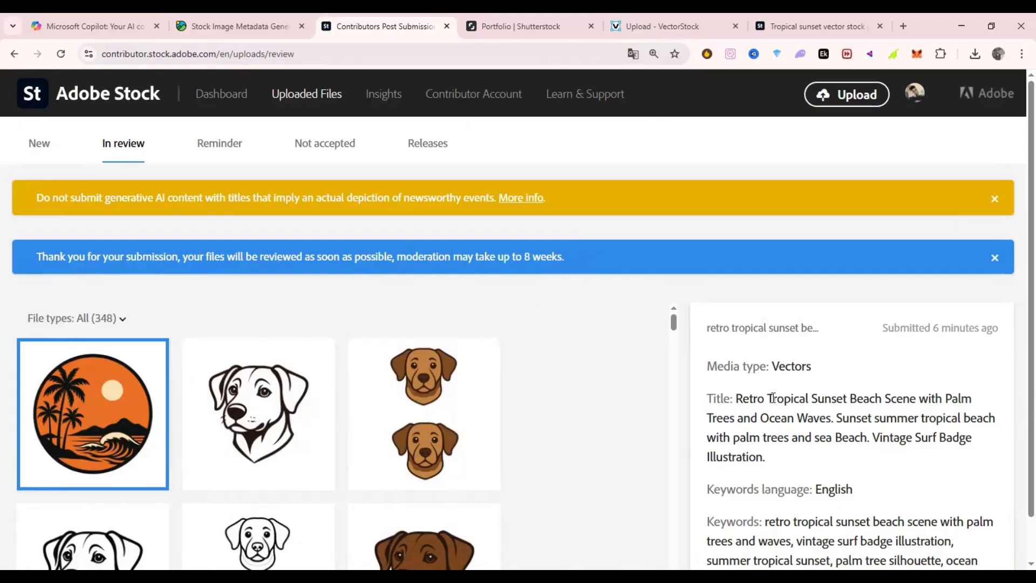
- Switch to the Shutterstock contributor portfolio, select the unsubmitted beach sunset illustration, and close the Adobe Stock Contributor tab
click(550, 18)
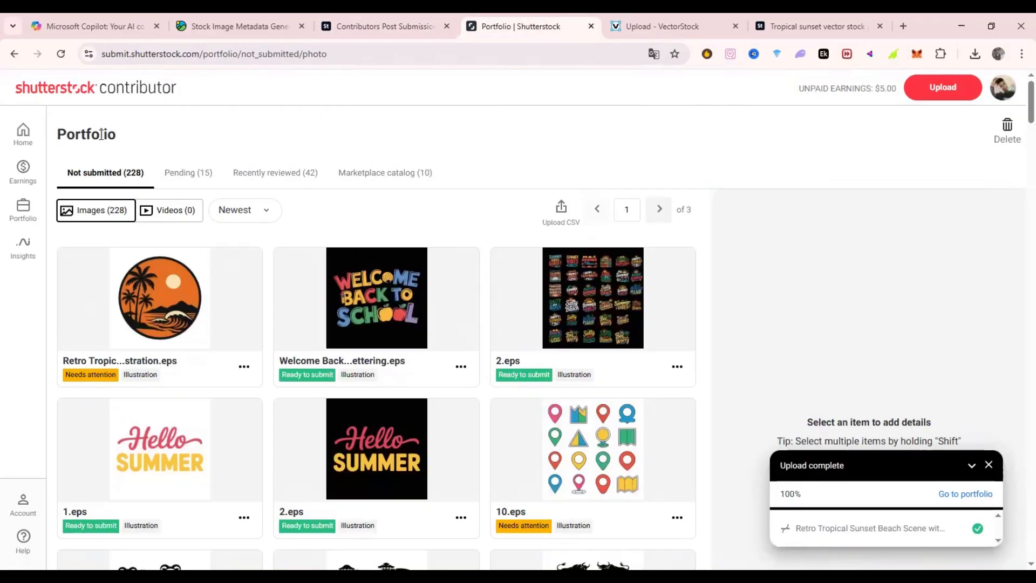
click(77, 266)
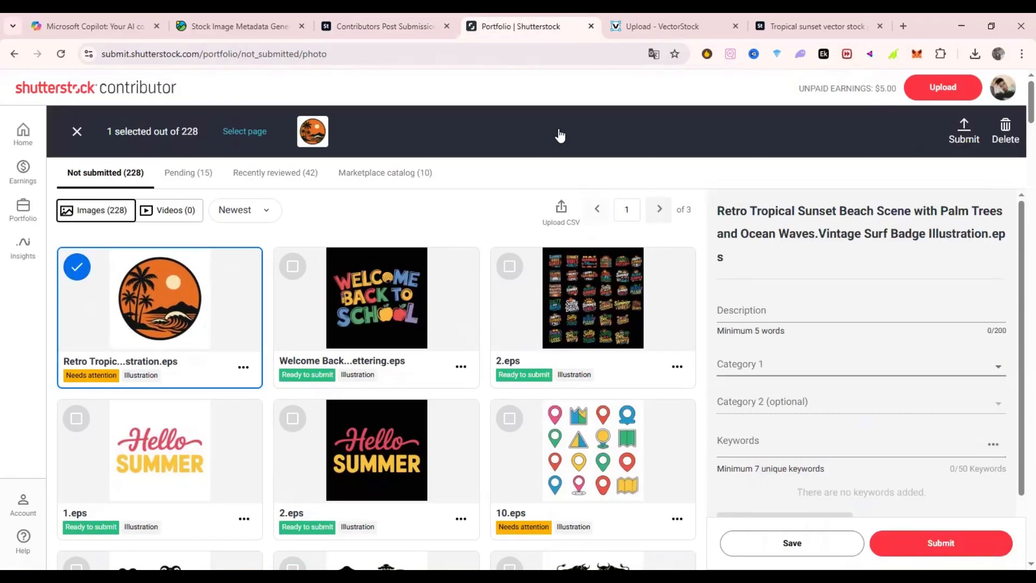
click(404, 18)
click(447, 26)
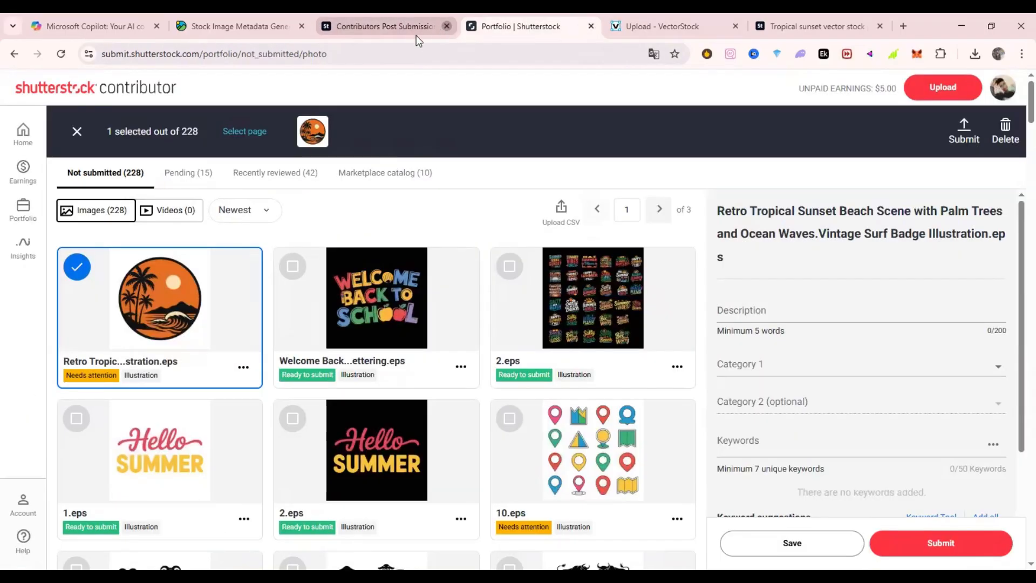
click(753, 313)
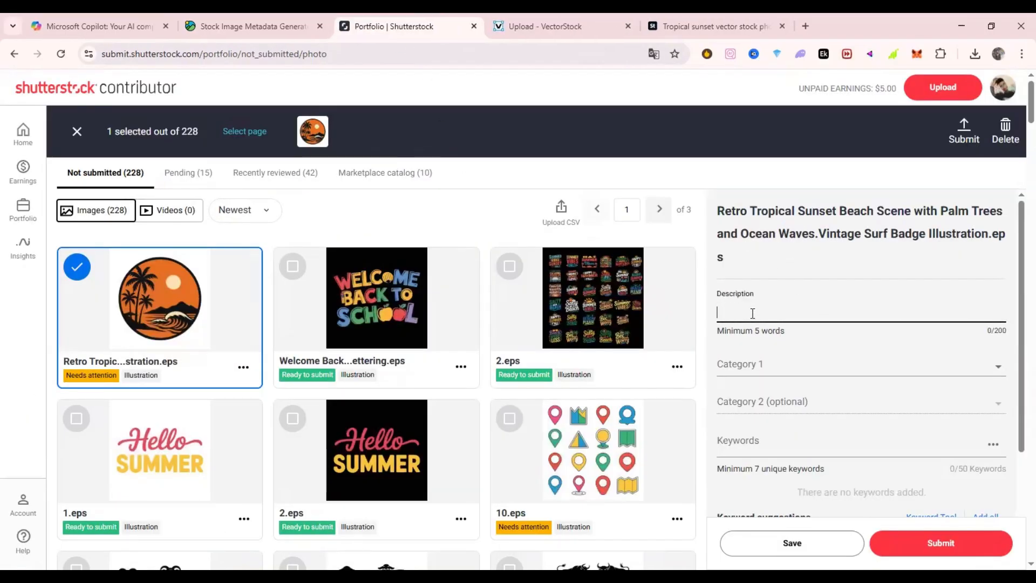
right_click(777, 327)
click(799, 394)
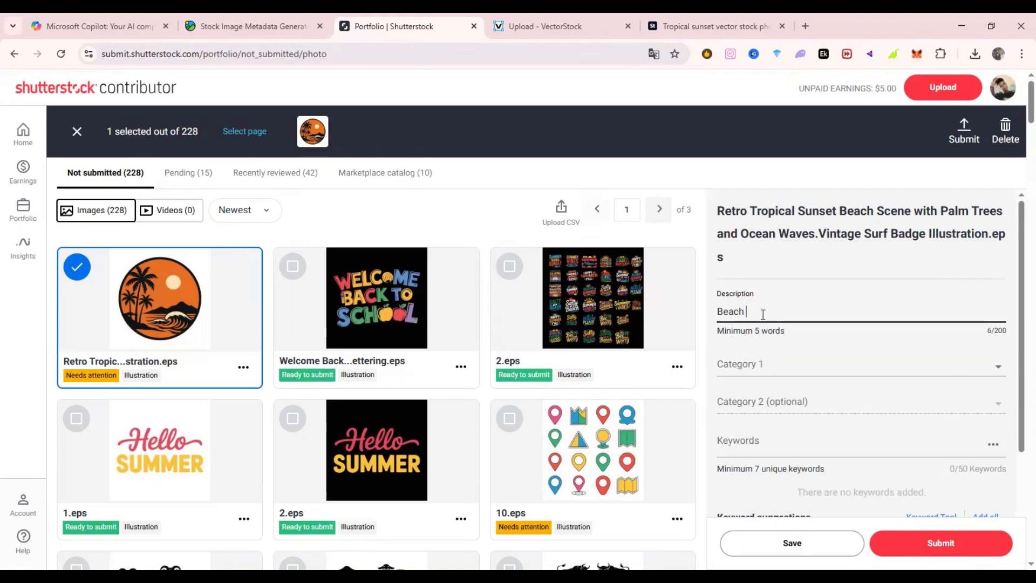
key(ctrl+a)
key(BackSpace)
- Copy the illustration's file name without the .eps extension and paste it as the description
drag(717, 211, 988, 235)
right_click(980, 236)
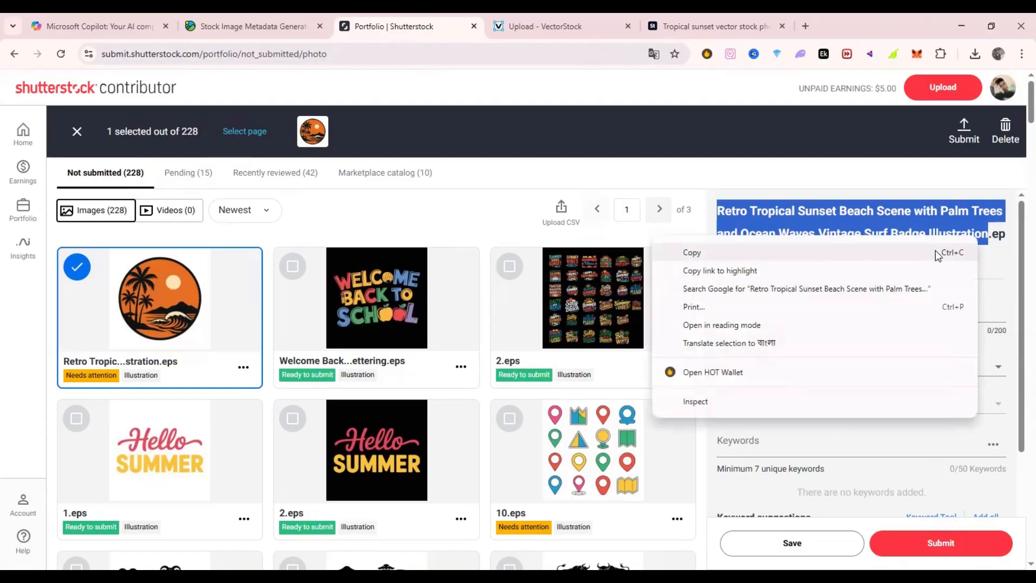
click(912, 249)
right_click(864, 291)
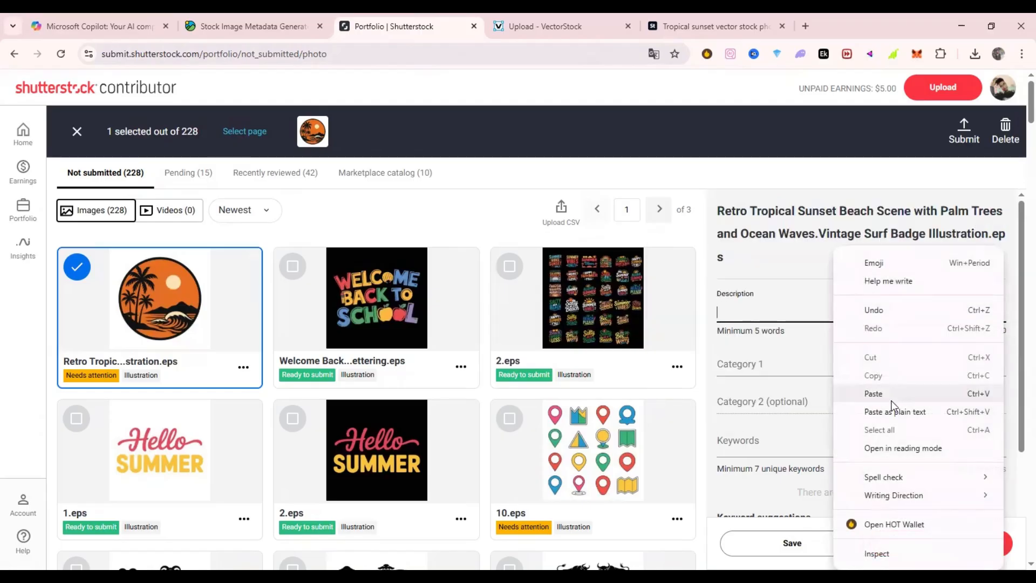
click(874, 394)
- Set the illustration's Category 1 to Nature and Category 2 to Arts
click(777, 382)
scroll(770, 297, down, 3)
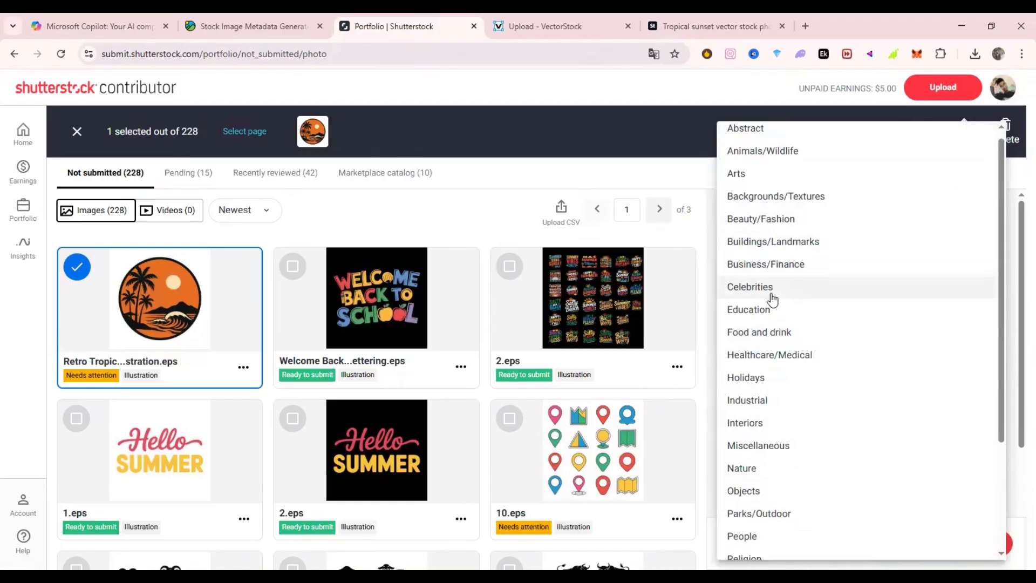
scroll(769, 180, up, 3)
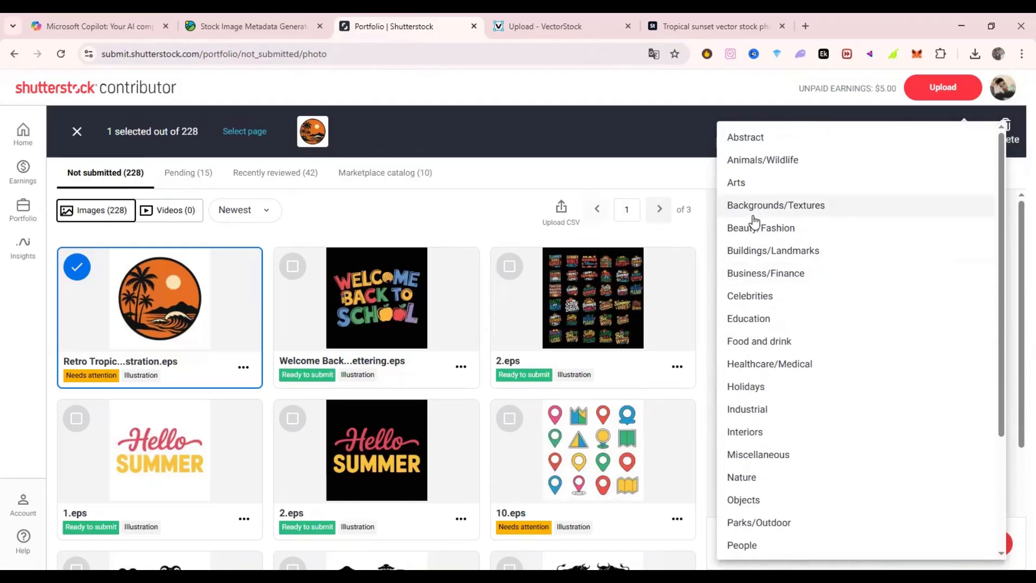
click(767, 480)
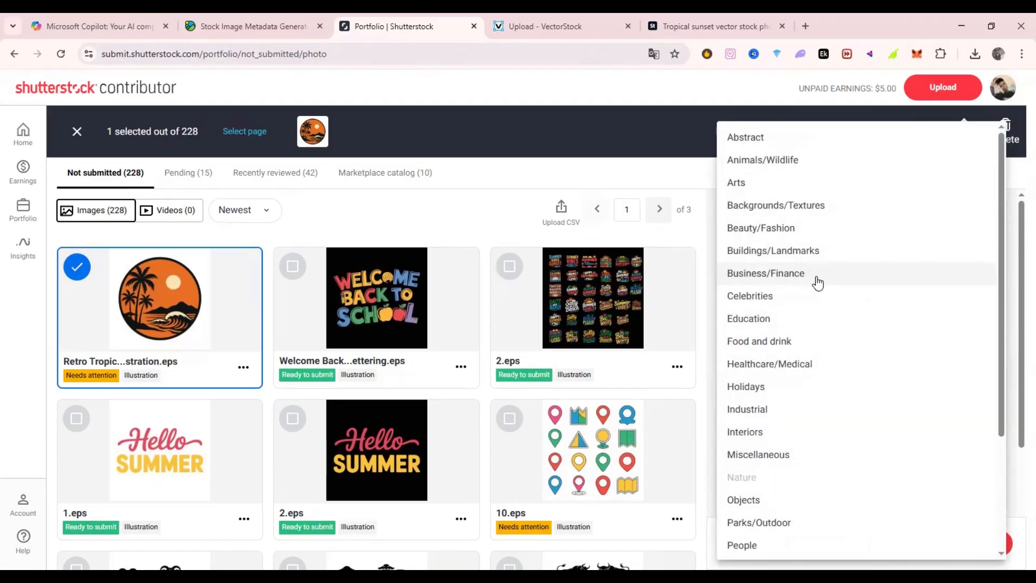
scroll(815, 324, down, 3)
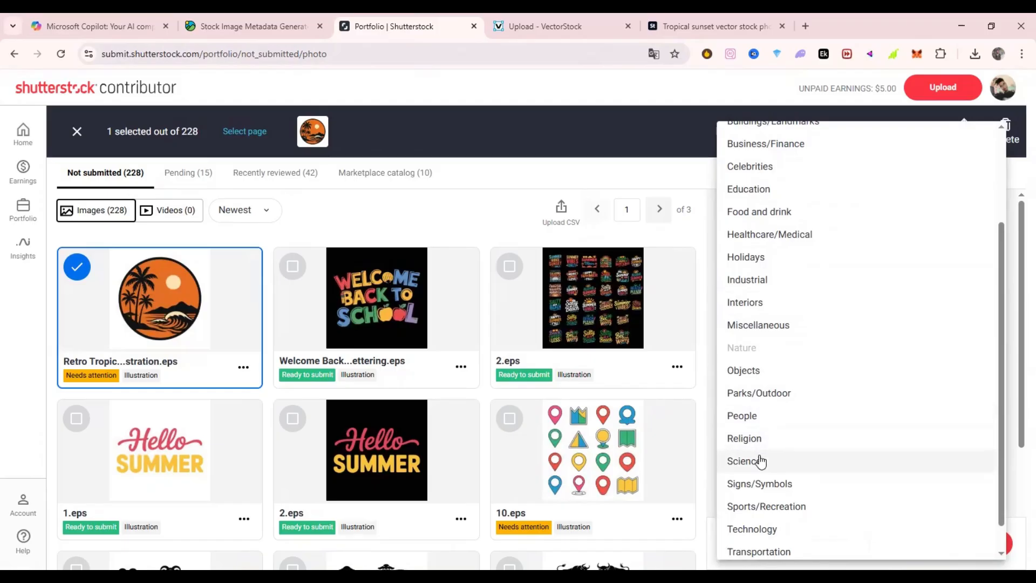
scroll(788, 489, down, 1)
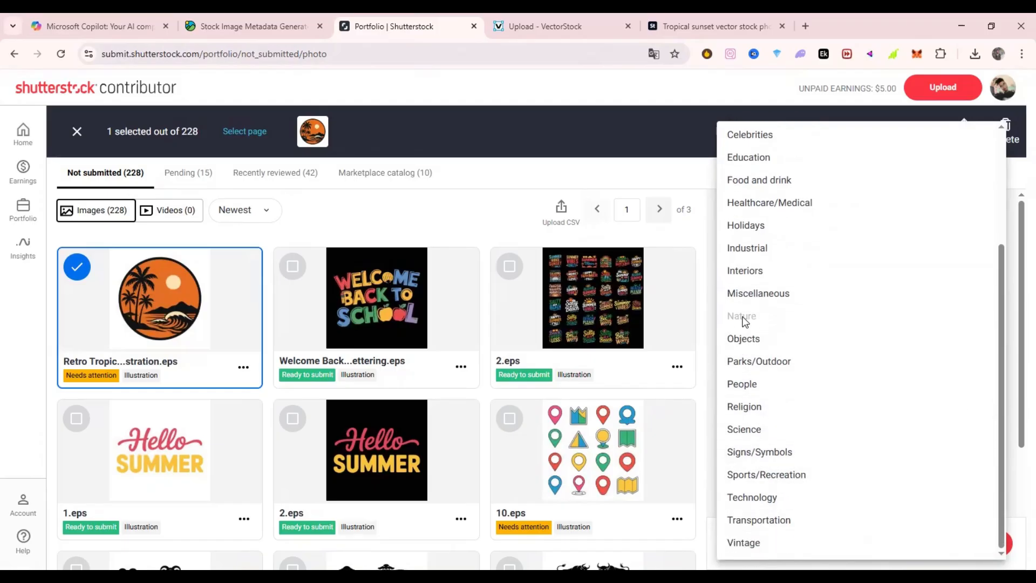
scroll(751, 303, up, 2)
scroll(755, 227, up, 2)
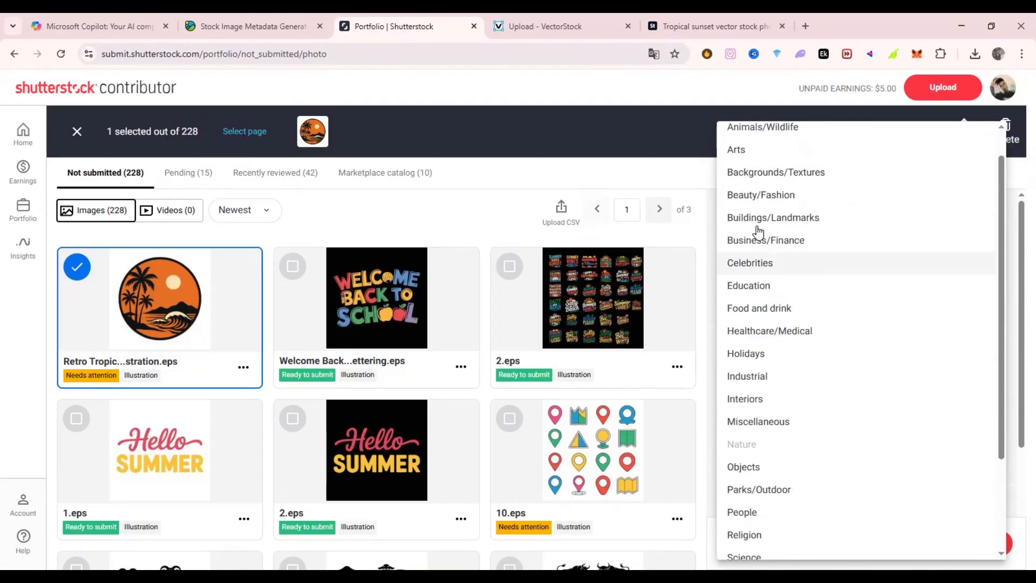
click(738, 153)
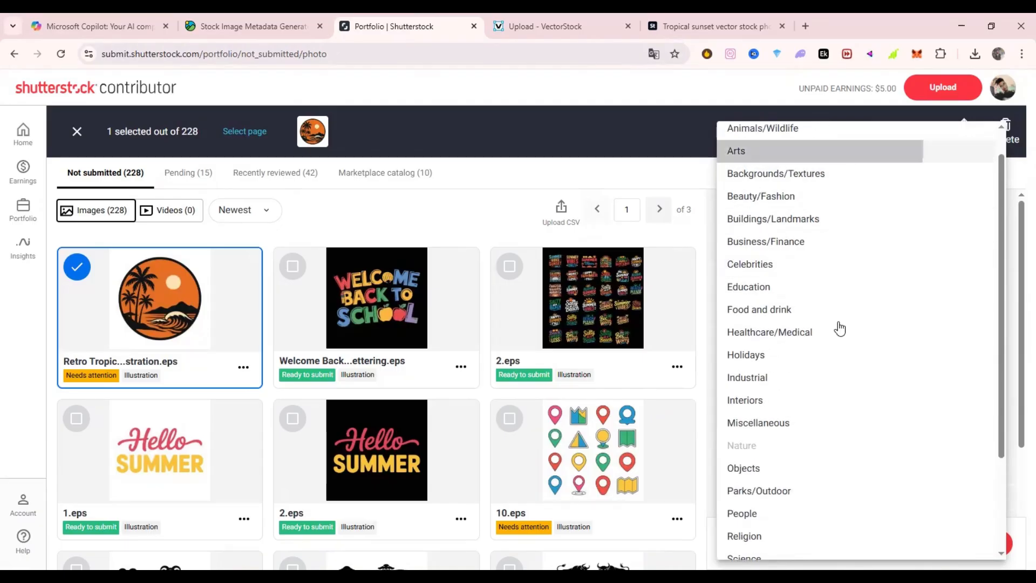
- Paste the comma-separated keyword list beginning with "Retro tropical sunset beach scene" from the clipboard history into the Keywords field
click(797, 456)
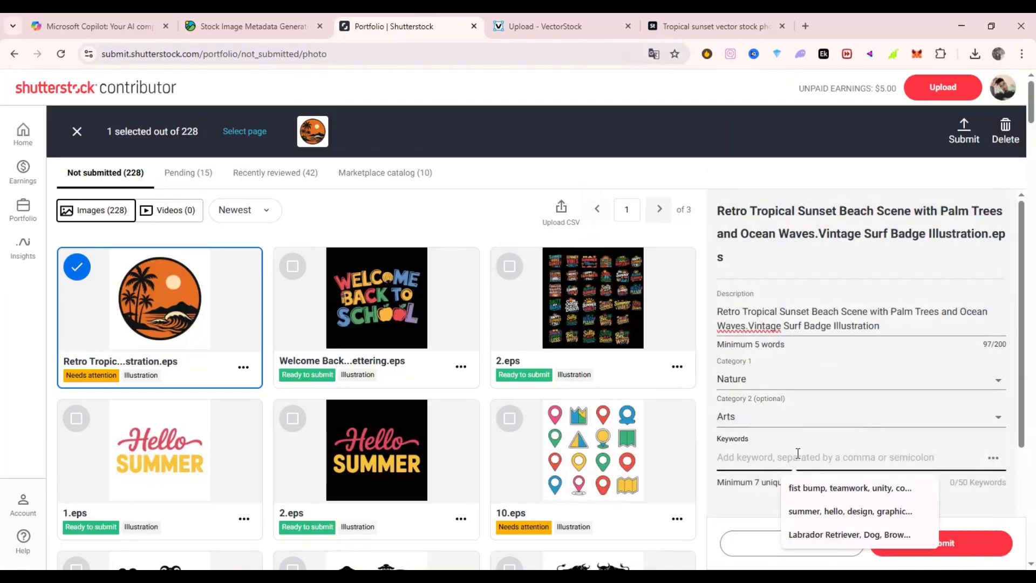
key(super+v)
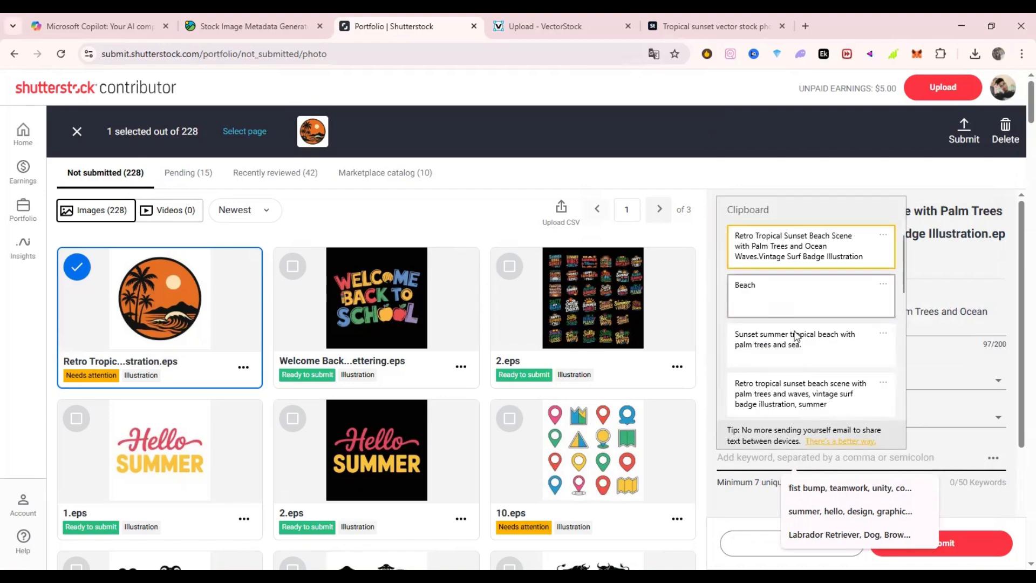
scroll(796, 408, down, 3)
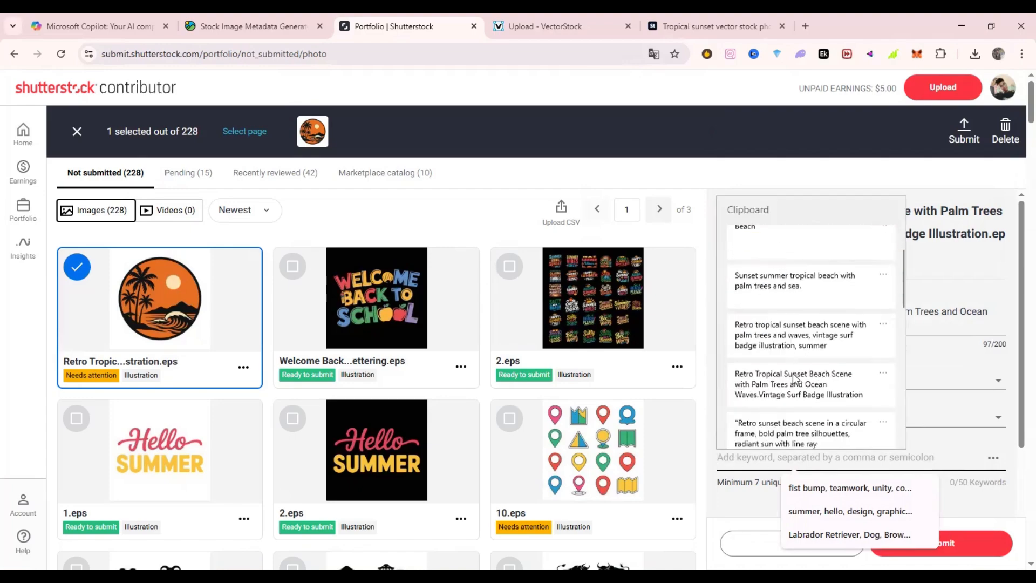
click(808, 339)
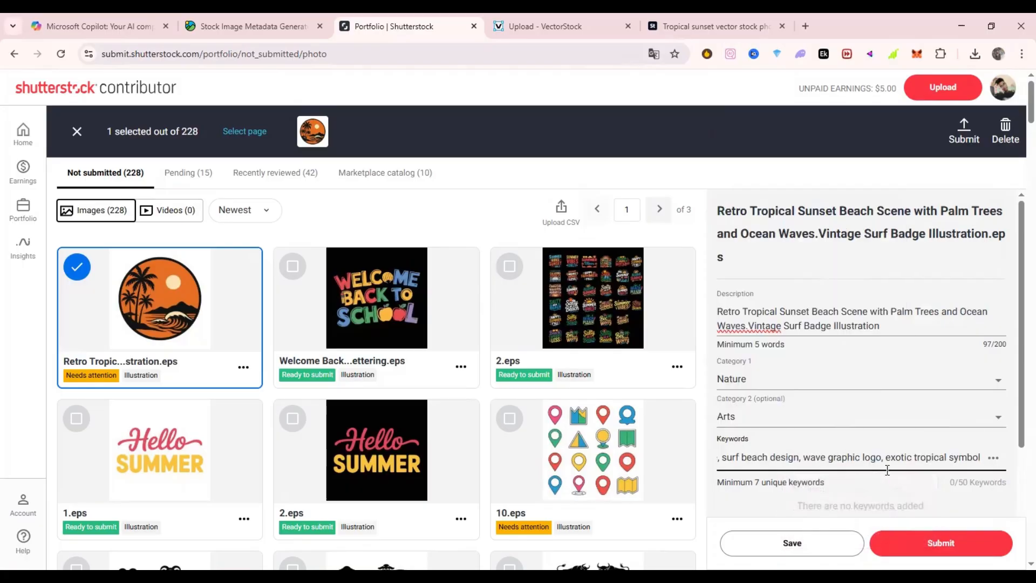
- Delete the trailing "exotic tropical symbol" from the pasted list and add the remaining keywords
key(BackSpace)
key(BackSpace)
key(BackSpace)
key(BackSpace)
key(BackSpace)
key(BackSpace)
key(BackSpace)
key(BackSpace)
key(BackSpace)
key(BackSpace)
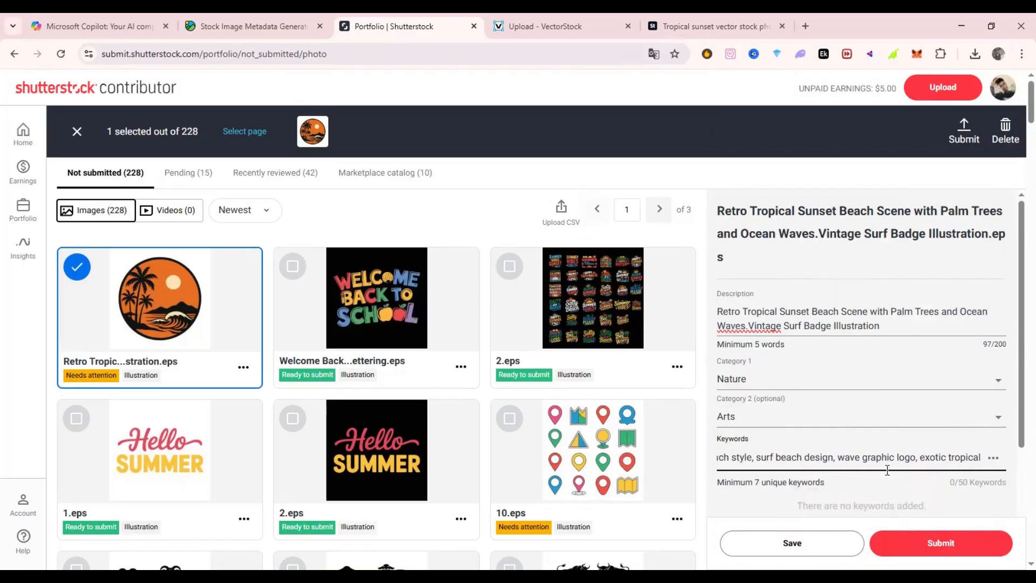
key(BackSpace)
key(BackSpace)
key(BackSpace)
key(BackSpace)
key(BackSpace)
key(BackSpace)
key(BackSpace)
key(BackSpace)
key(BackSpace)
key(BackSpace)
key(BackSpace)
key(BackSpace)
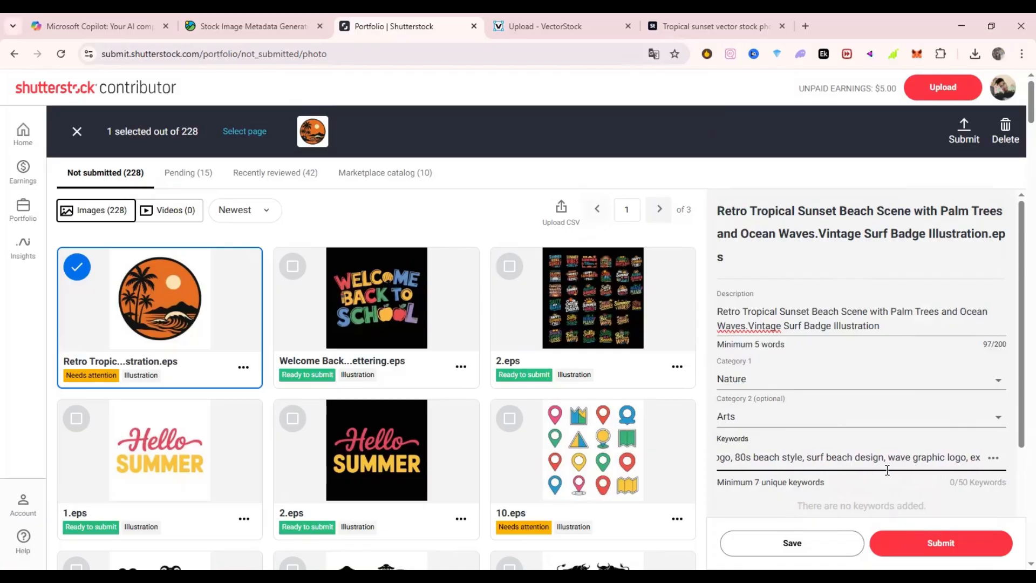
key(BackSpace)
key(Return)
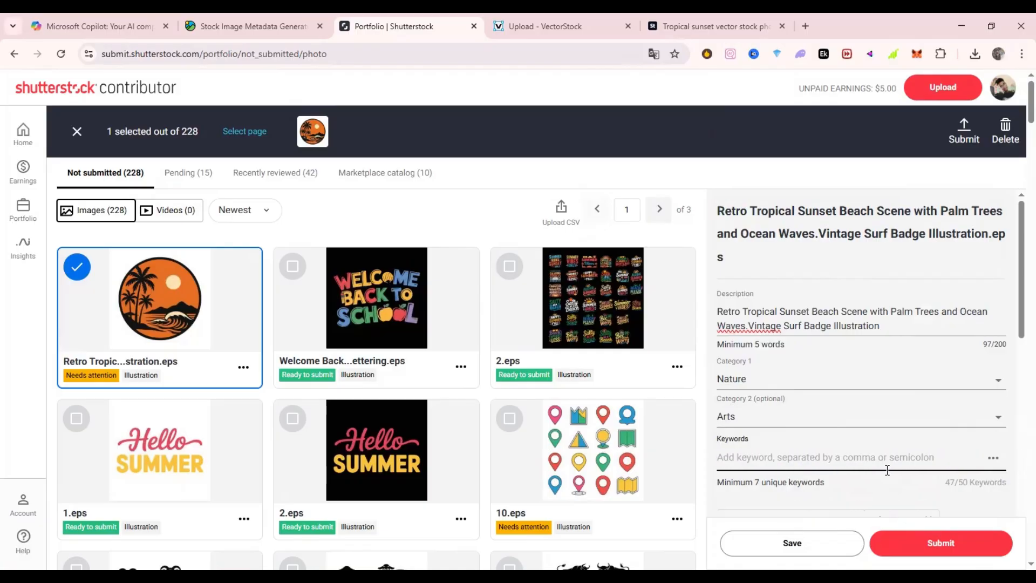
- Remove the long retro tropical sunset scene, "vintage surf badge illustration" and "summer tropical sunset" keywords
scroll(864, 390, down, 3)
scroll(939, 387, down, 2)
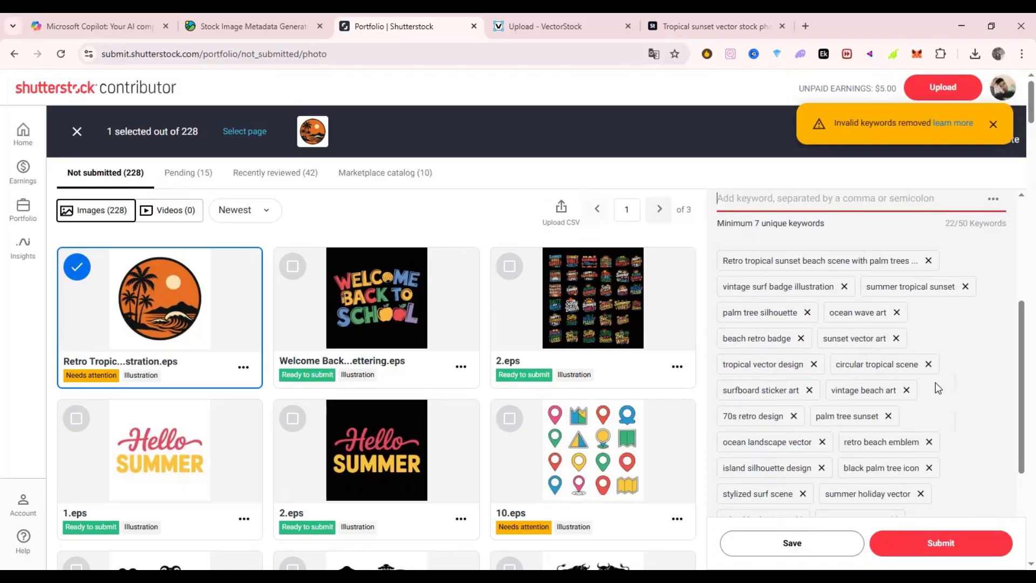
click(930, 259)
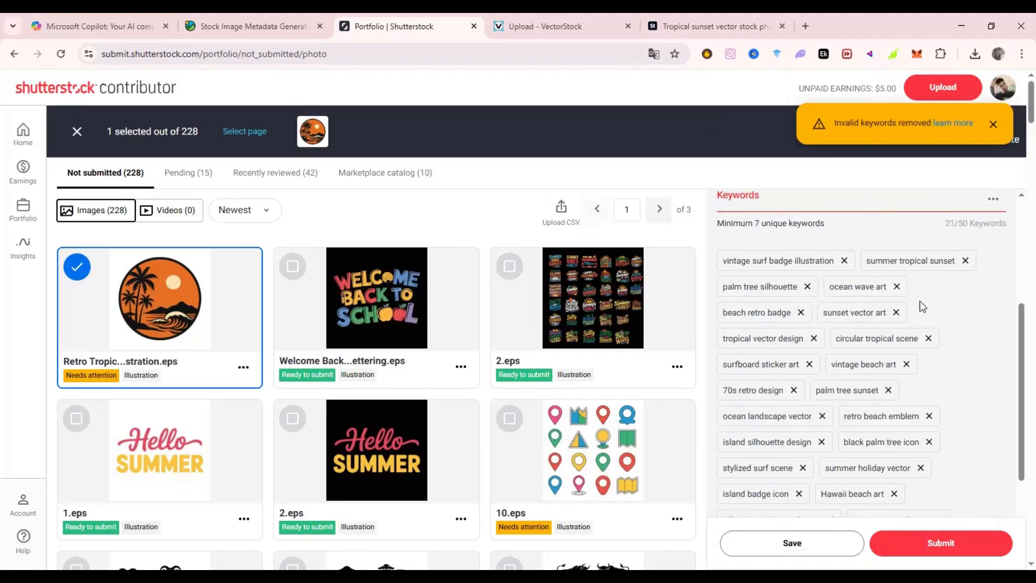
click(845, 261)
click(822, 261)
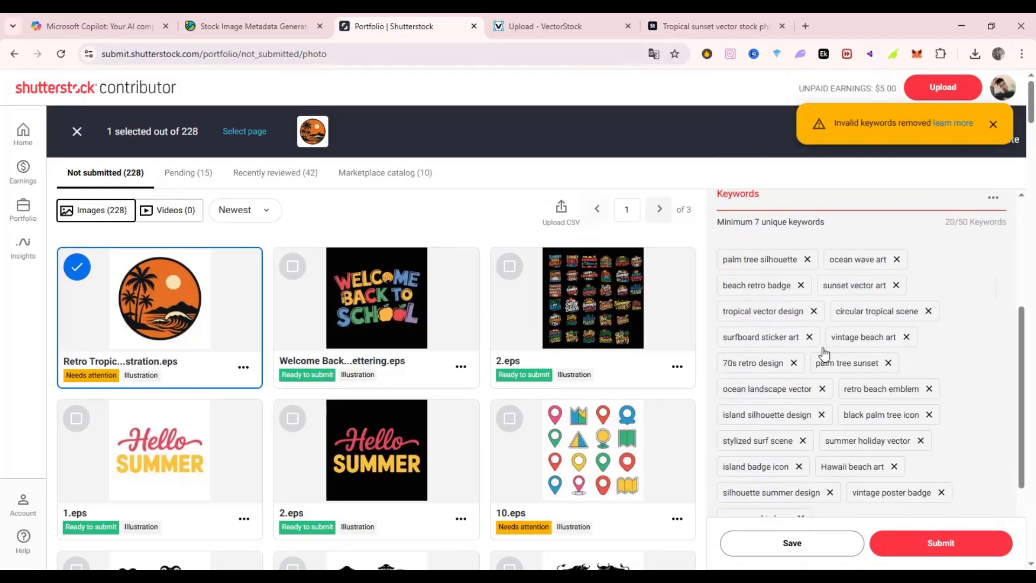
scroll(836, 378, down, 5)
scroll(836, 378, up, 5)
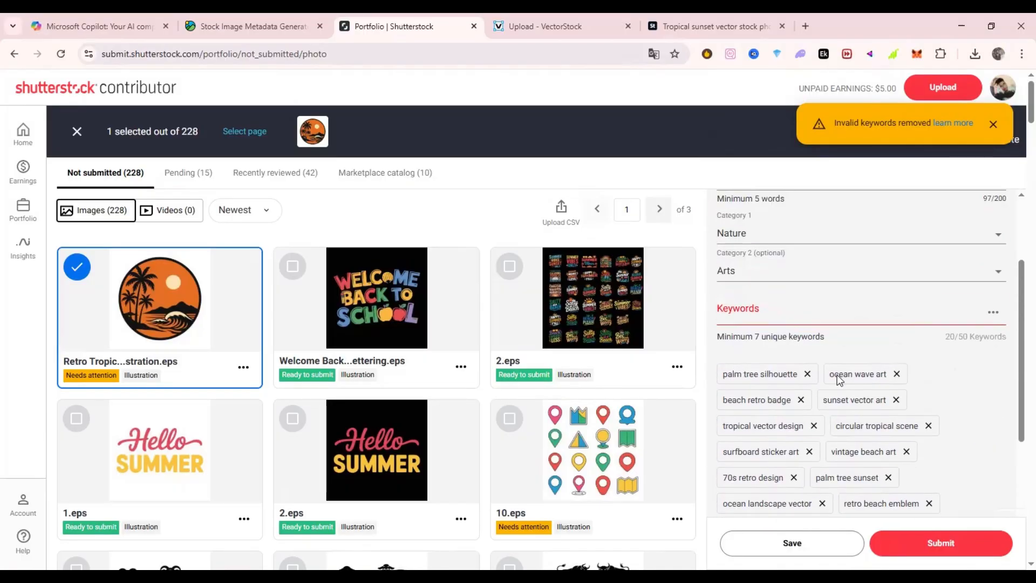
scroll(883, 286, up, 1)
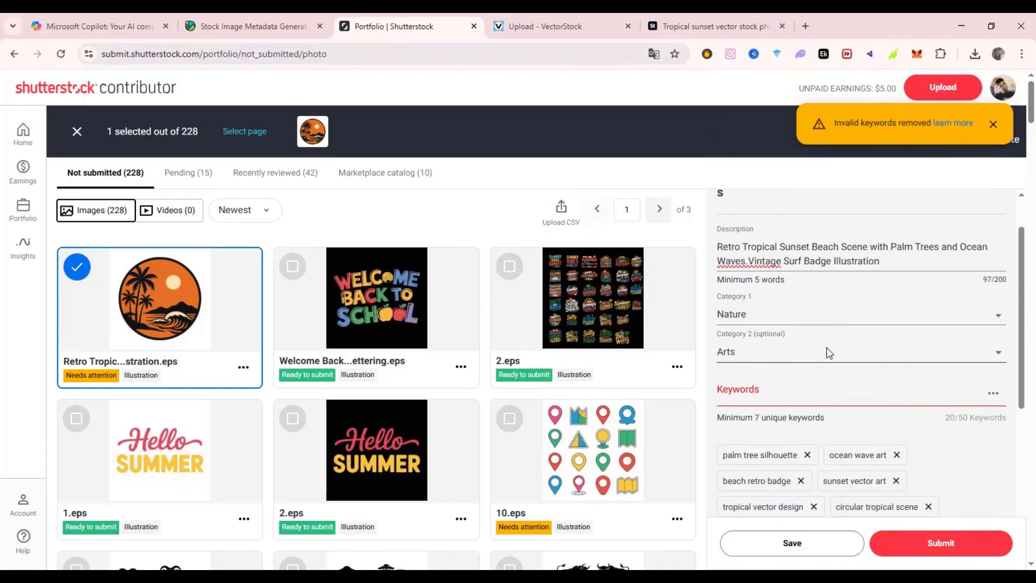
- Remove the keywords "palm tree silhouette", "ocean wave art", "beach retro badge" and "sunset vector art"
right_click(11, 367)
click(2, 386)
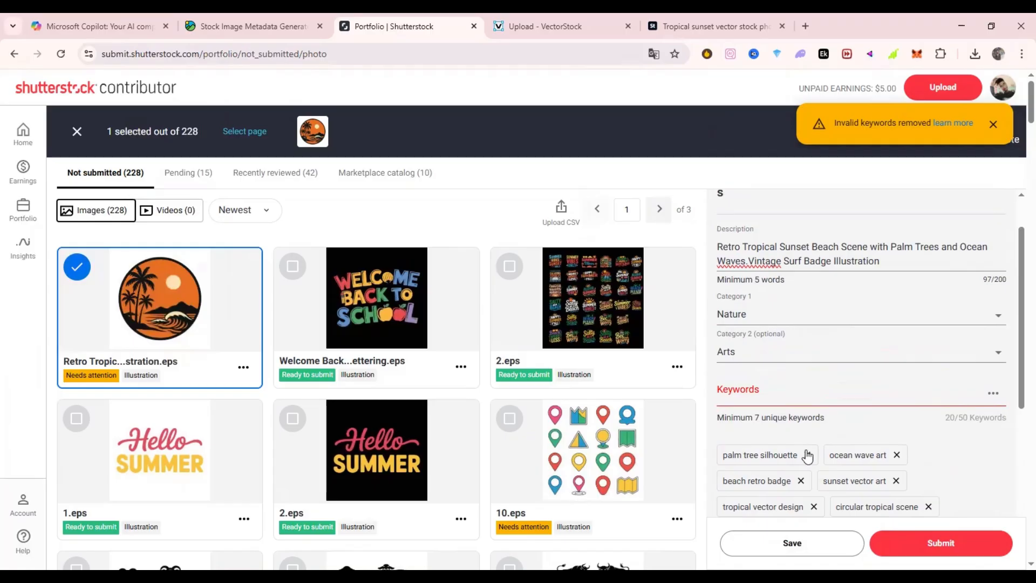
scroll(817, 374, down, 3)
click(808, 261)
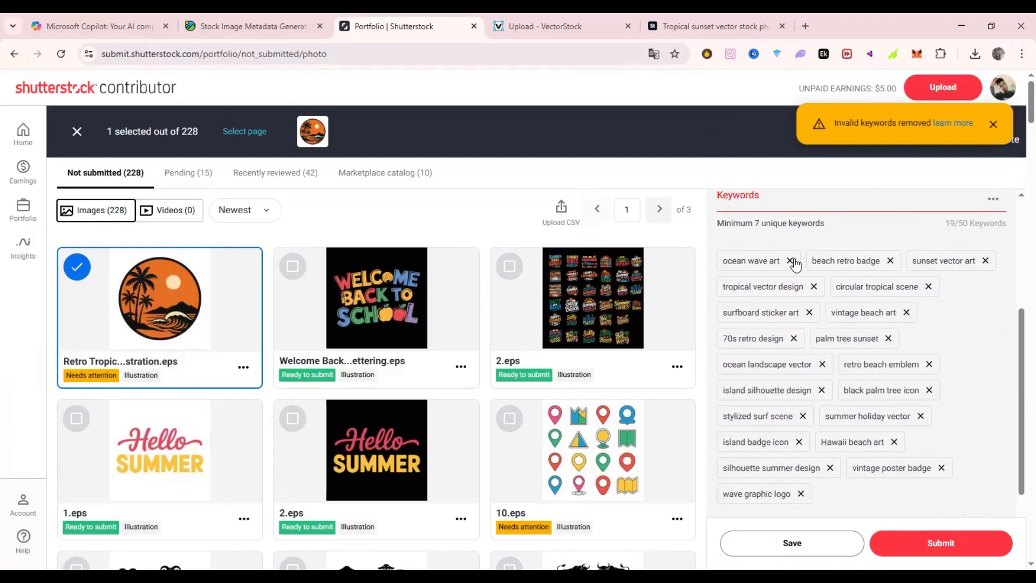
click(790, 262)
click(796, 261)
click(797, 262)
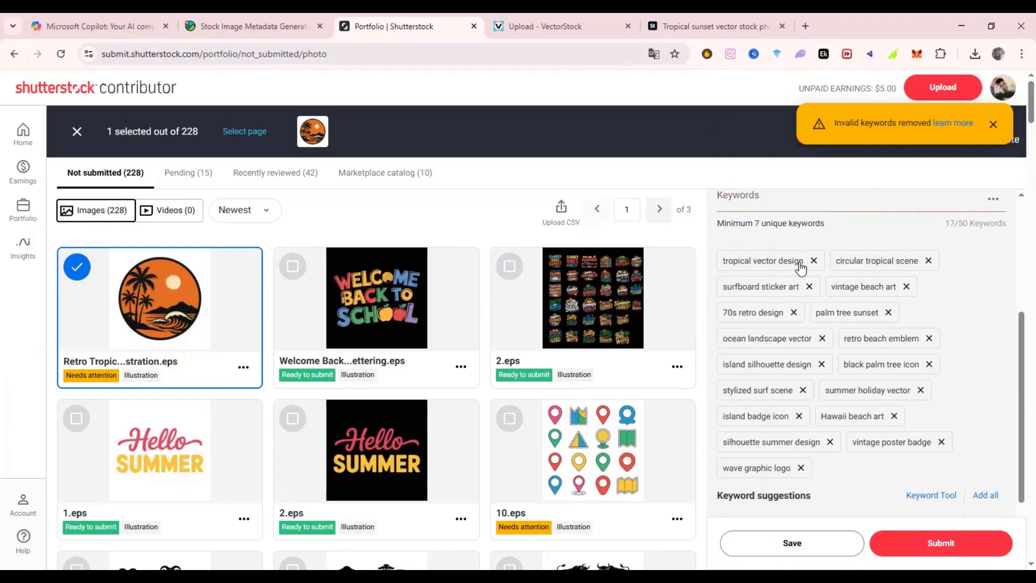
- Clear all remaining keywords from the illustration
scroll(980, 363, down, 2)
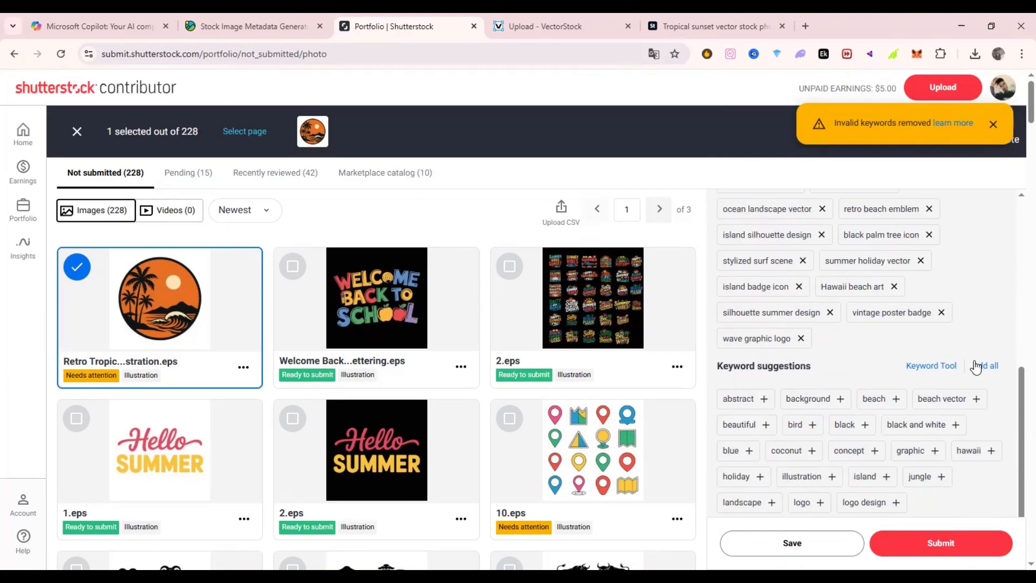
scroll(1005, 239, up, 3)
click(993, 263)
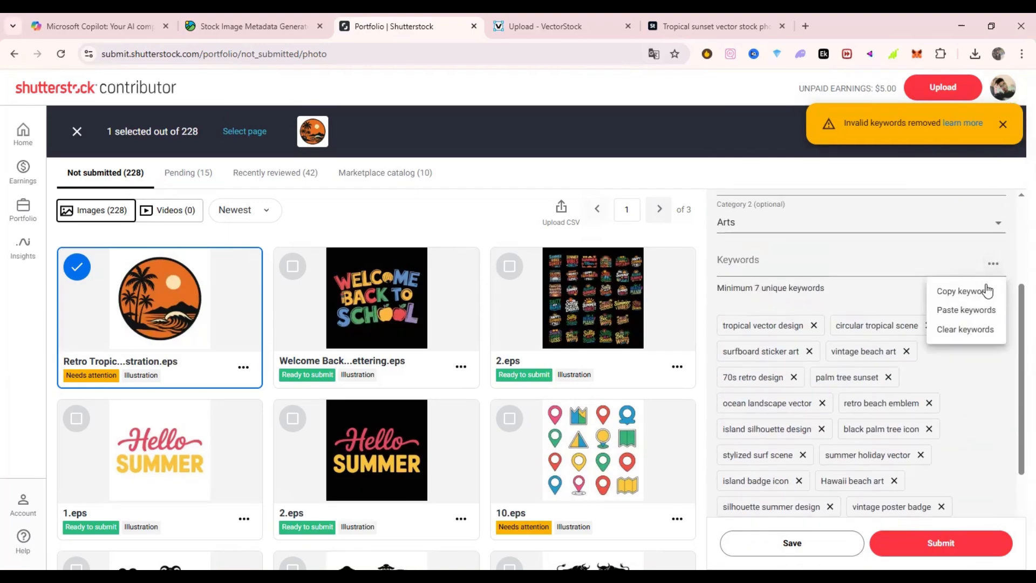
click(945, 329)
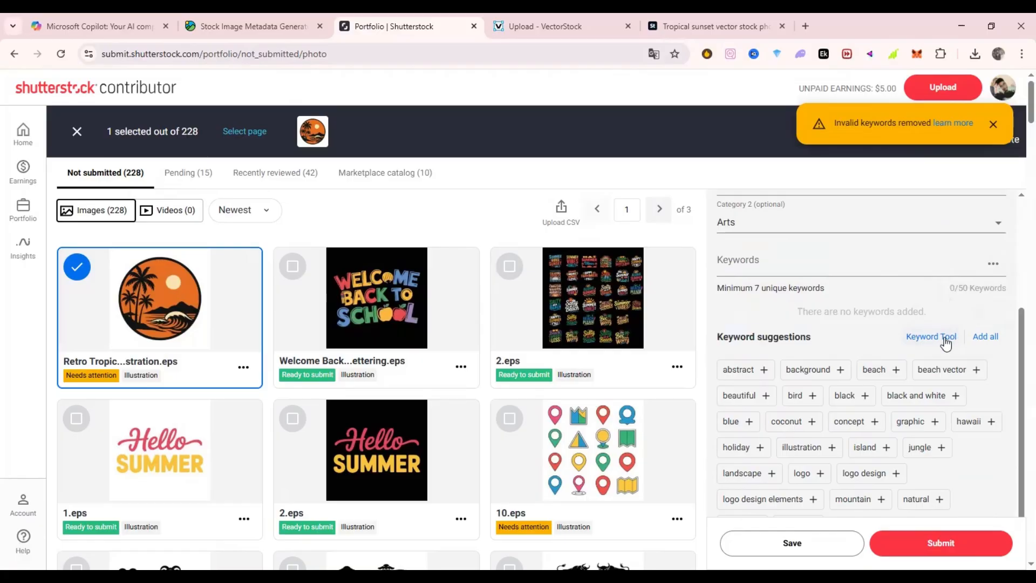
- Open the Keyword Tool and search all images for "Sunset summer tropical beach with palm trees and sea."
click(925, 340)
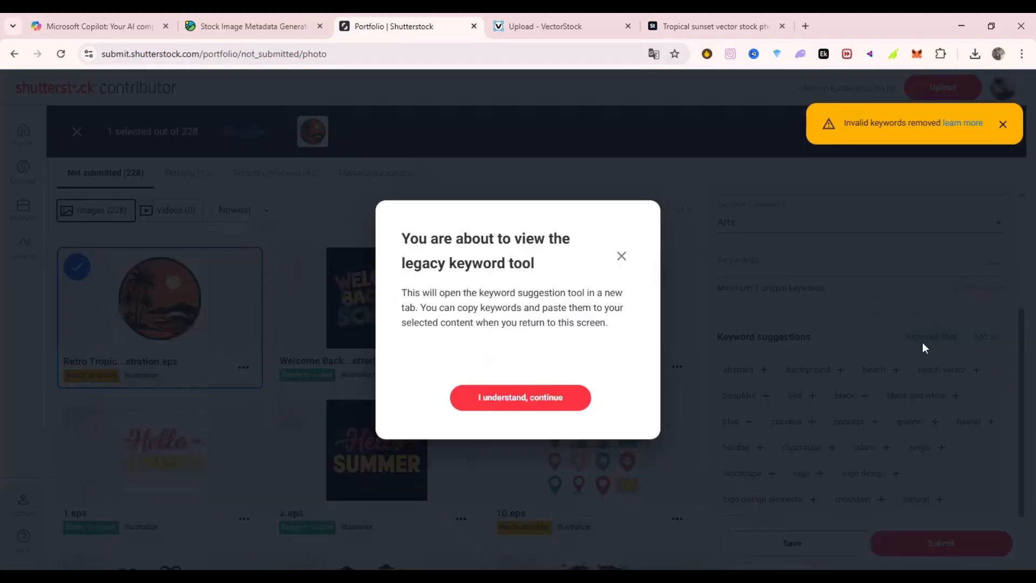
click(491, 398)
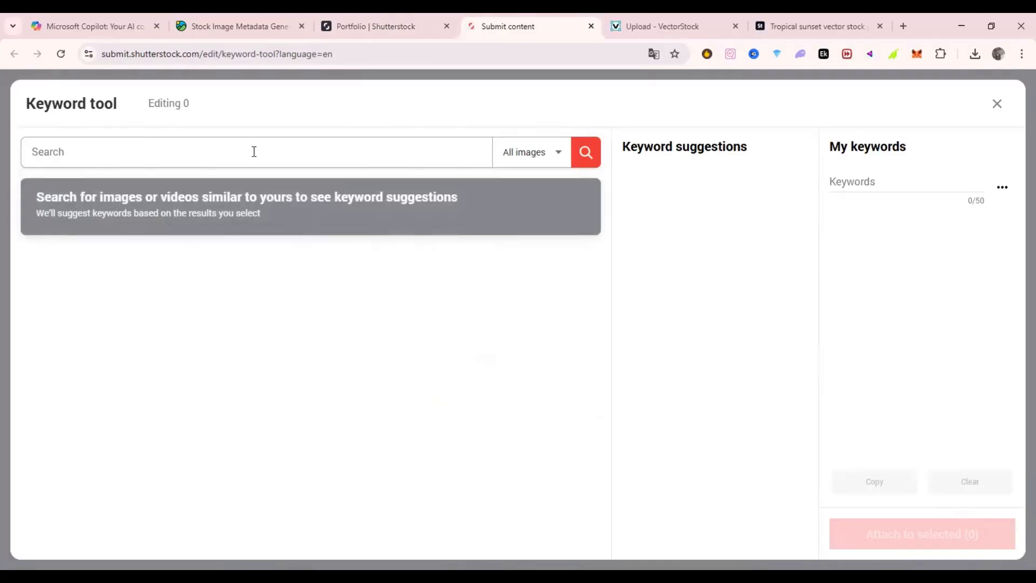
key(super+v)
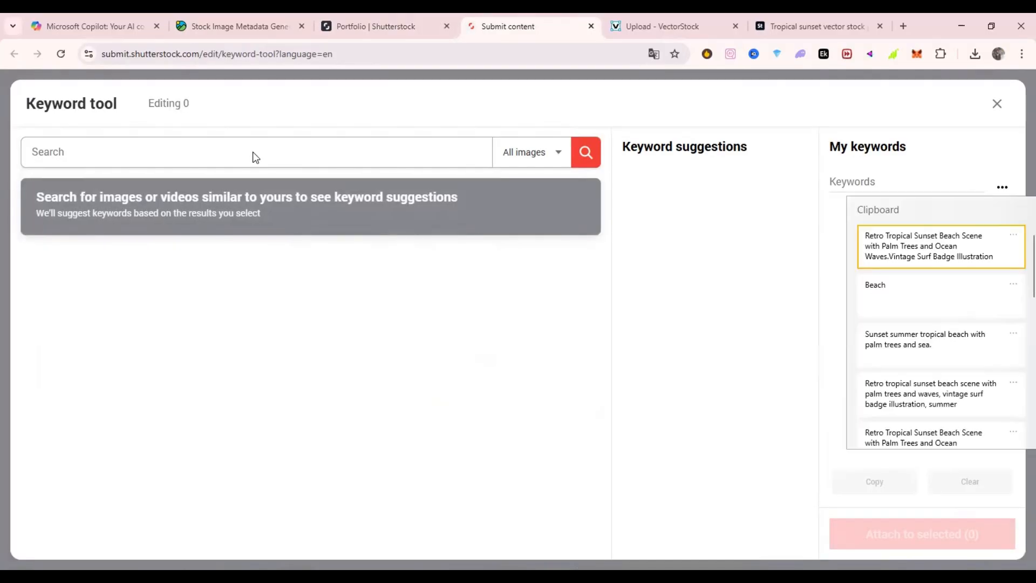
click(254, 152)
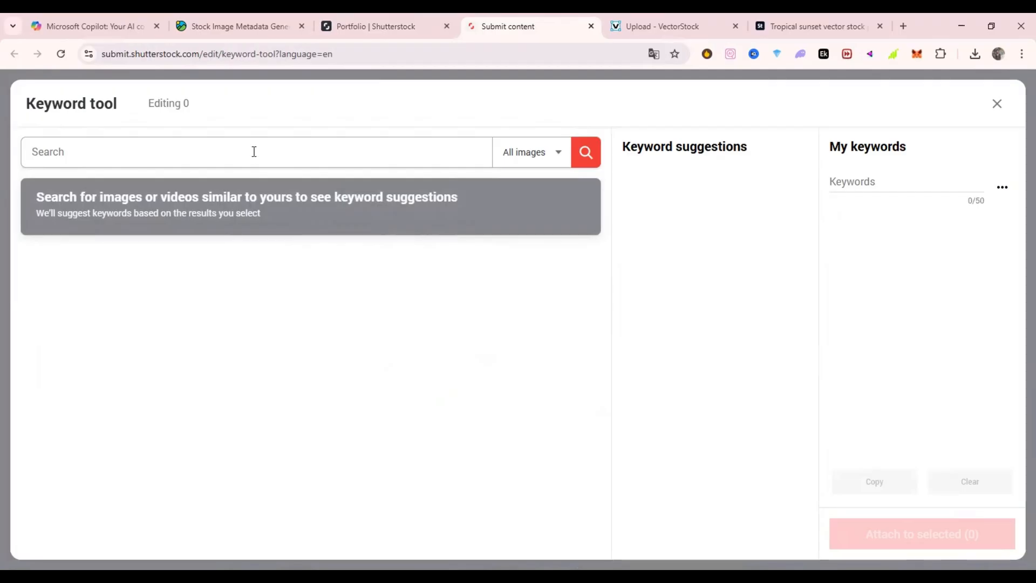
key(super+v)
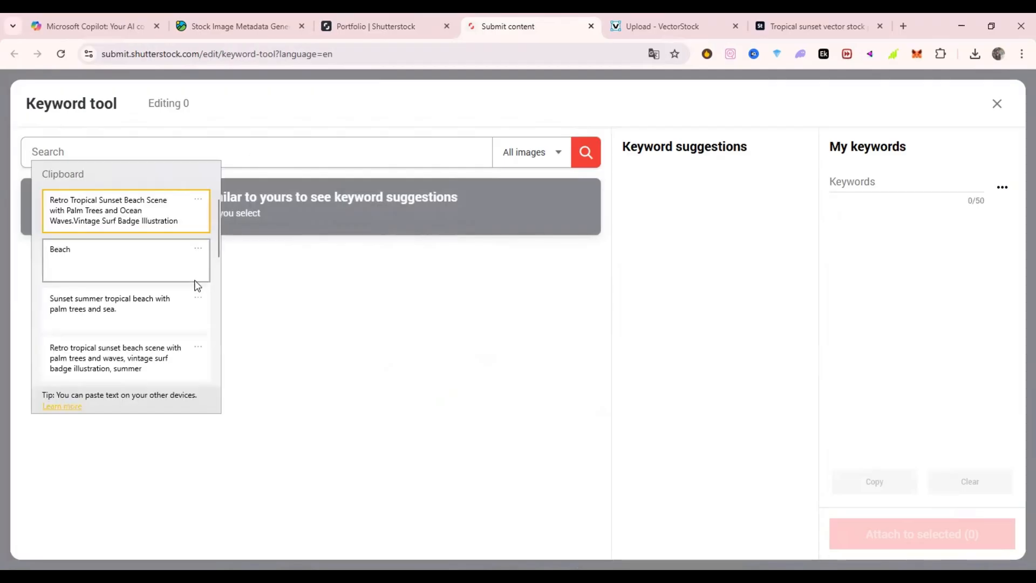
click(142, 326)
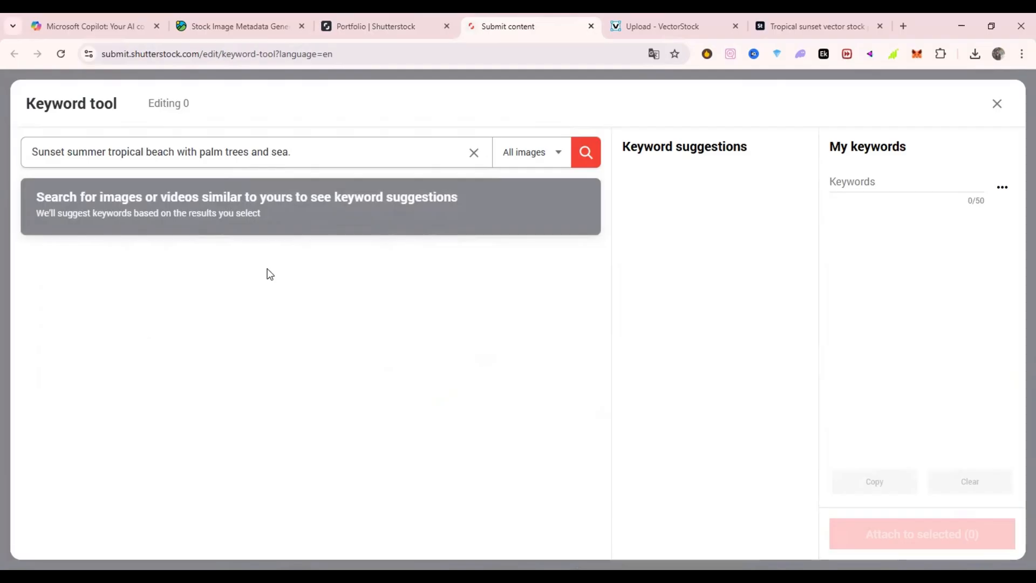
click(586, 163)
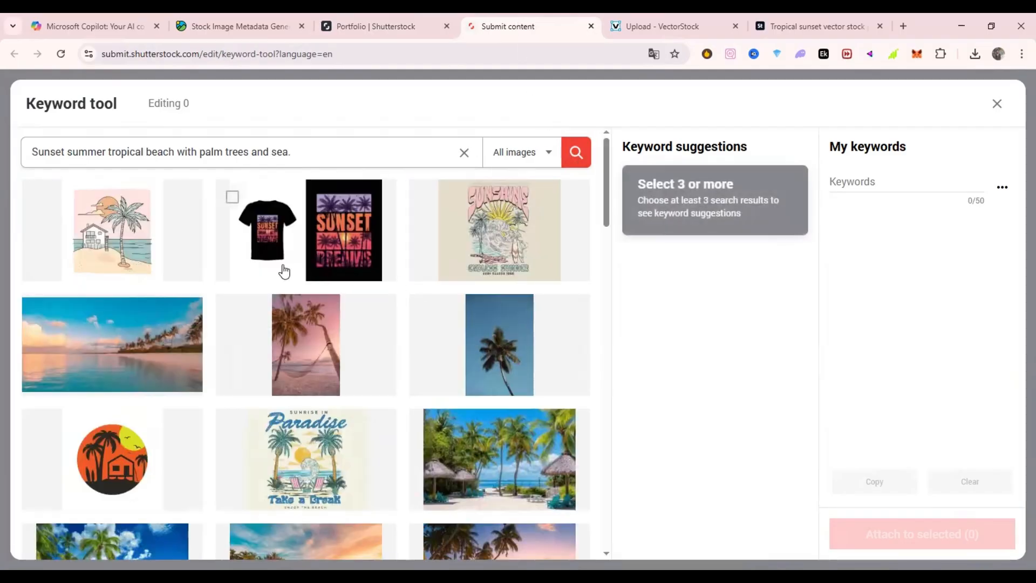
- Select three palm and sunset beach illustrations among the results and add all the most relevant keyword suggestions
scroll(320, 336, down, 7)
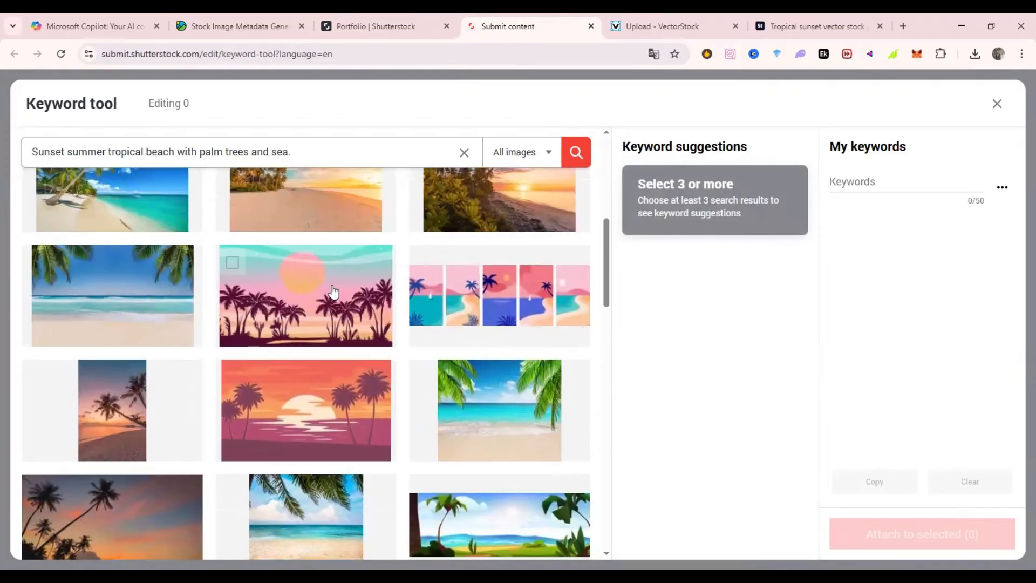
click(346, 323)
click(440, 339)
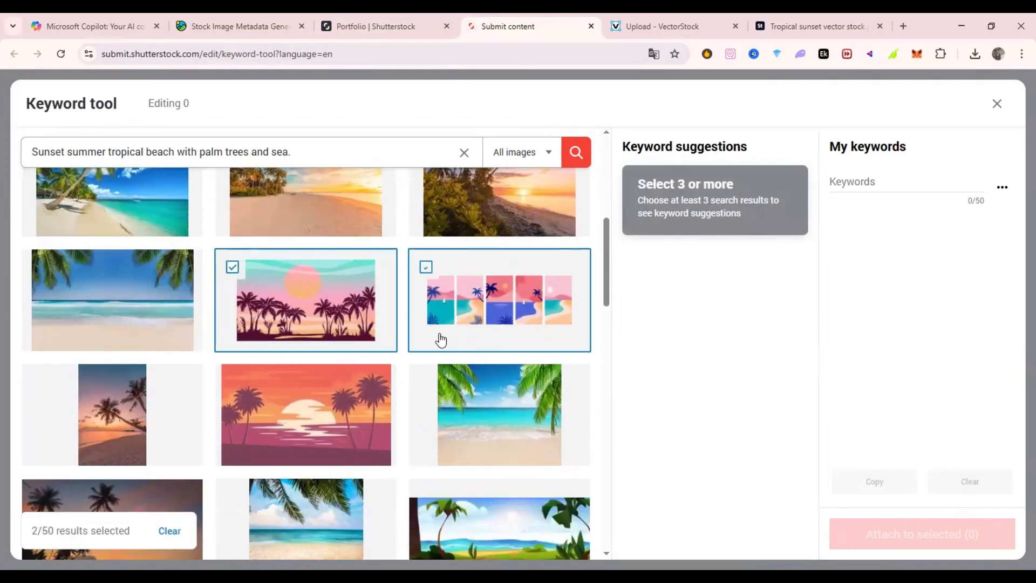
click(307, 405)
click(781, 184)
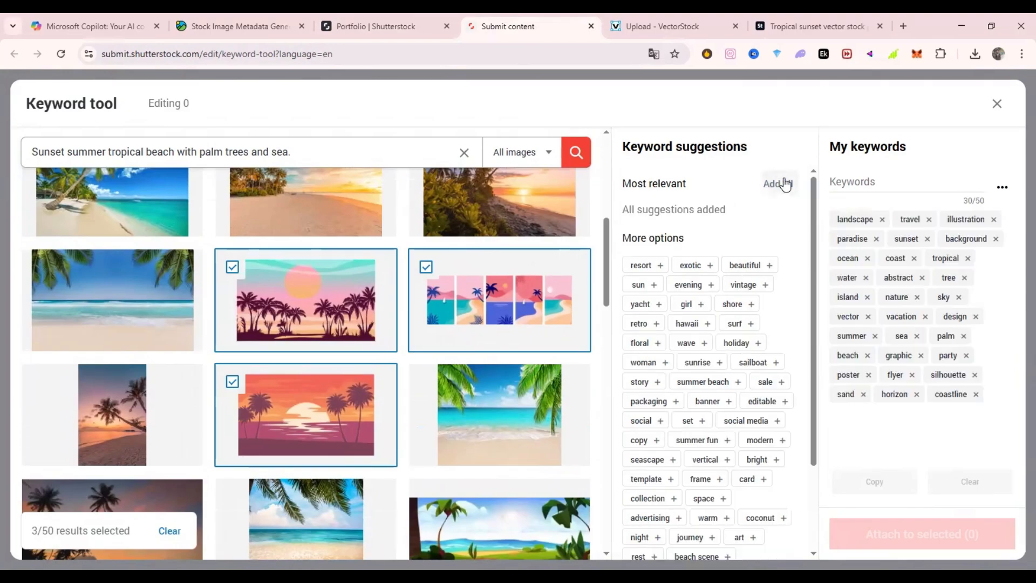
- Copy the keywords collected in the Keyword Tool, close the tool and paste them into the beach sunset illustration's keywords
click(887, 489)
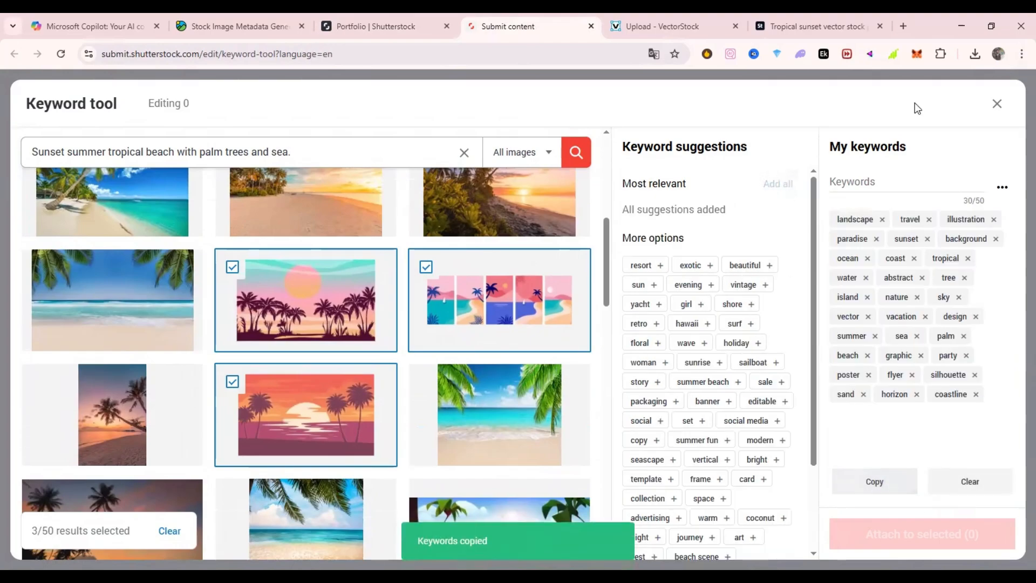
click(591, 27)
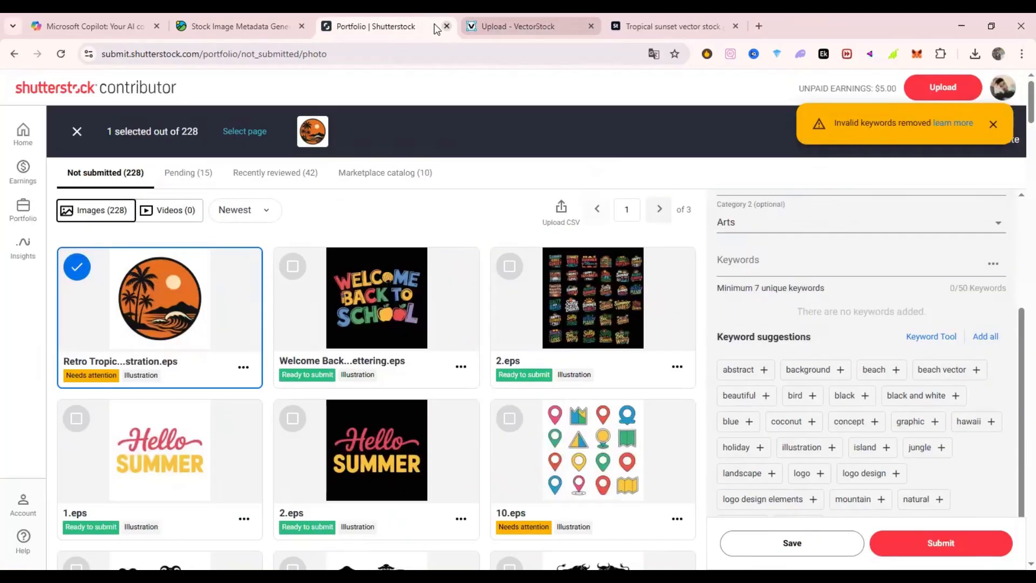
click(851, 265)
right_click(878, 266)
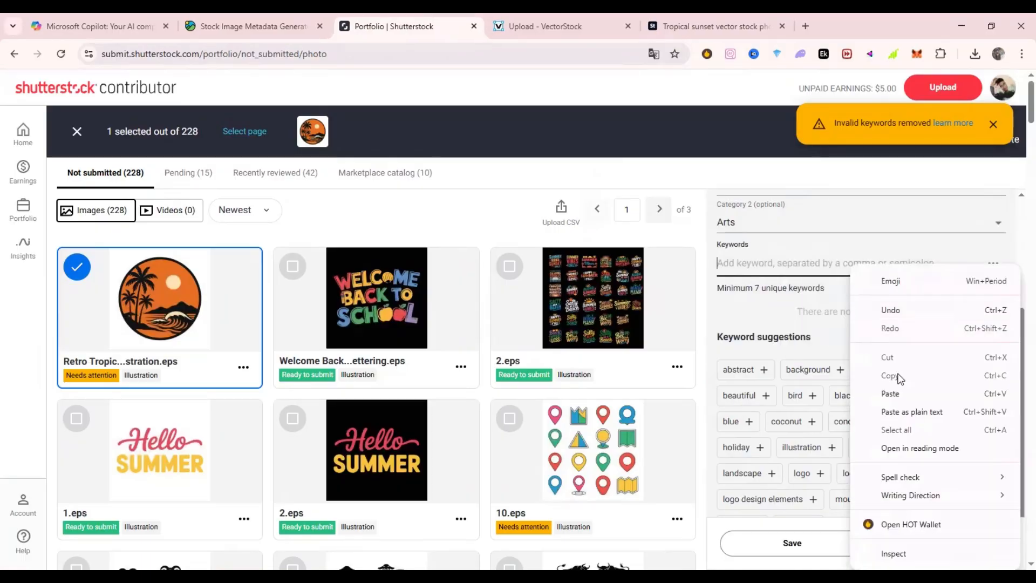
click(893, 374)
key(Return)
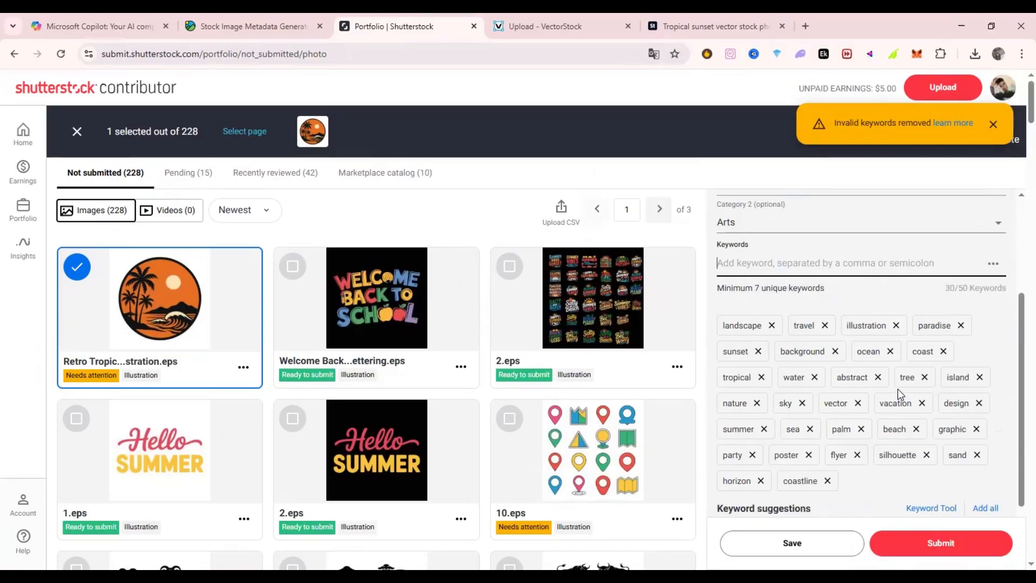
- Save the beach sunset illustration's details, deselect it and close the Shutterstock portfolio
click(793, 543)
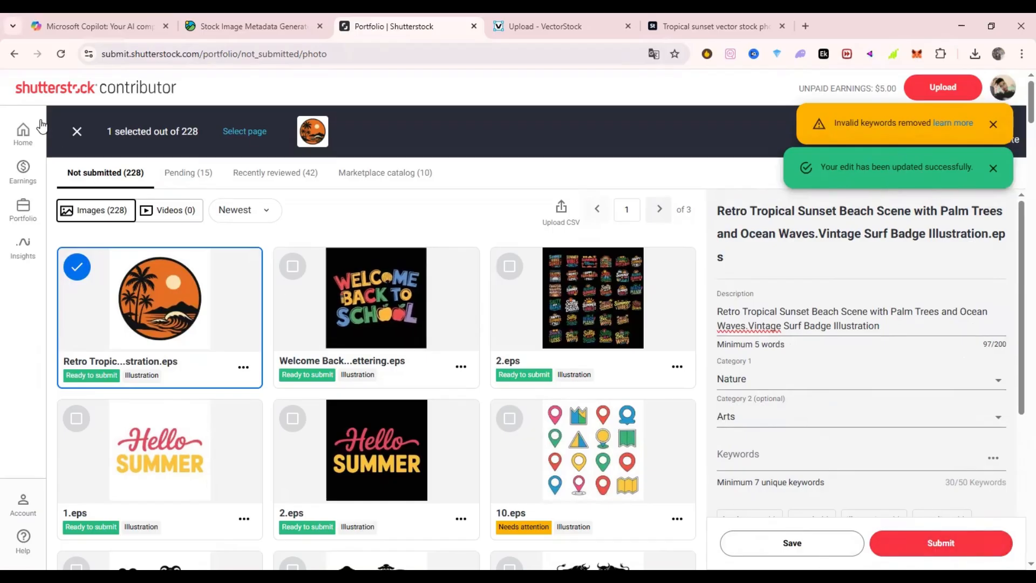
click(77, 131)
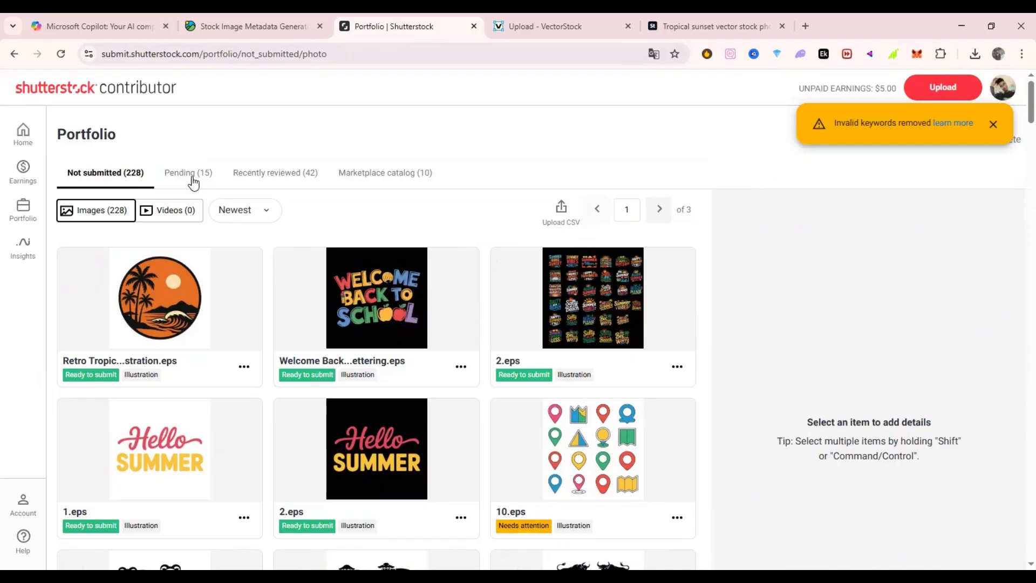
click(474, 25)
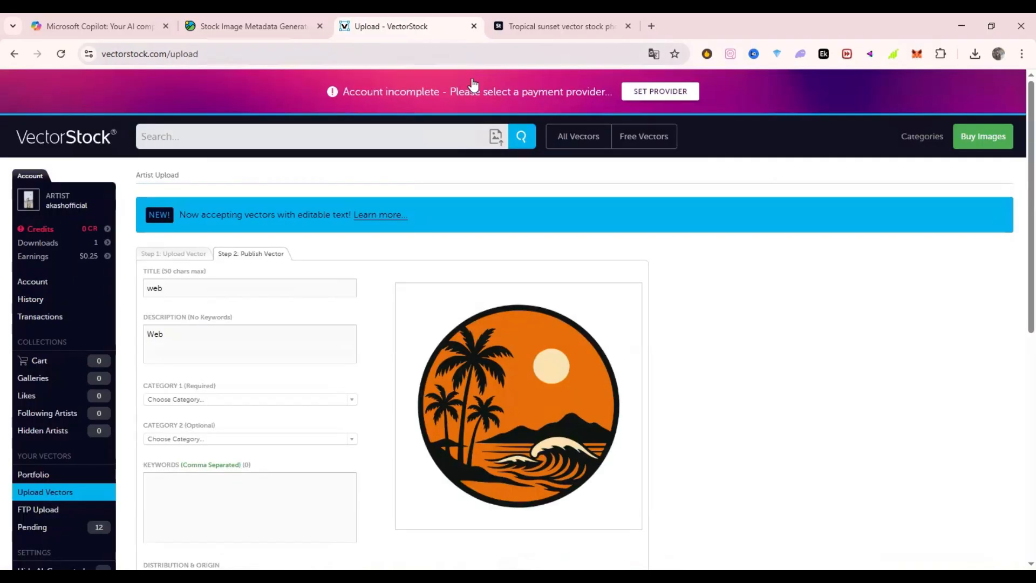
- Set the title to "Retro Tropical Sunset Beach Scene with Palm Trees" and the description to the same text plus "and Ocean Waves.Vintage Surf Badge Illustration"
key(BackSpace)
click(253, 290)
key(super+v)
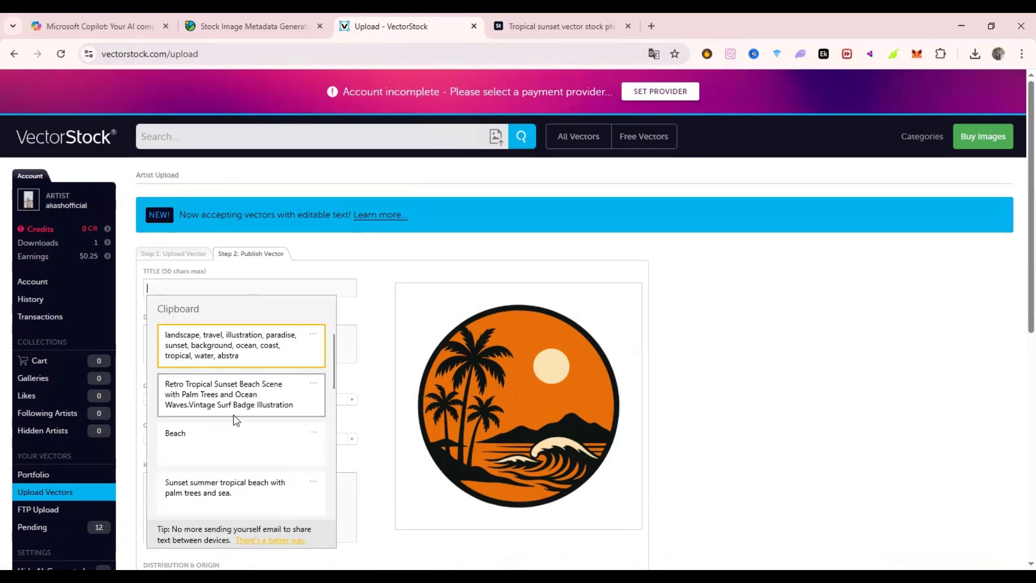
click(246, 404)
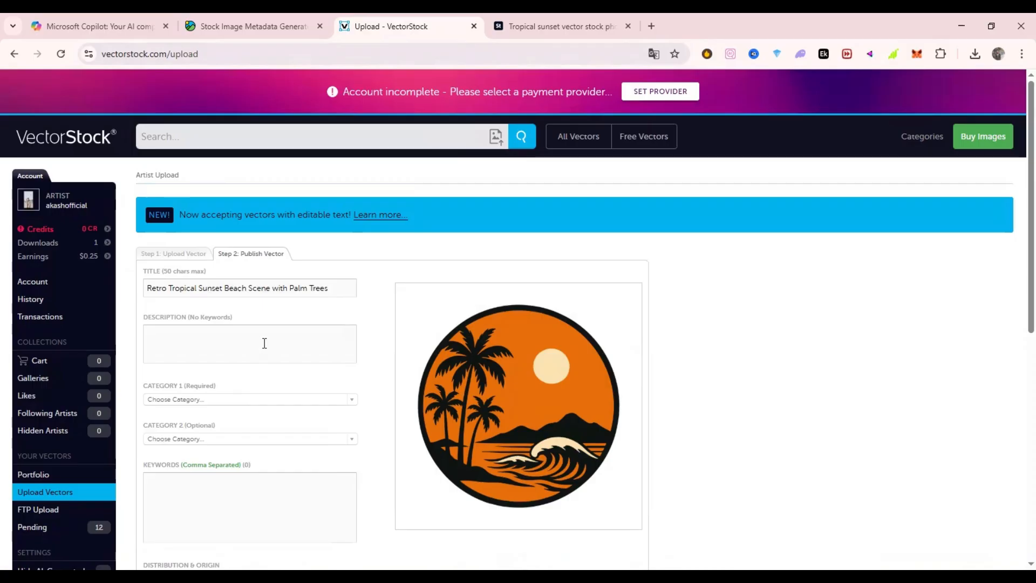
key(ctrl+v)
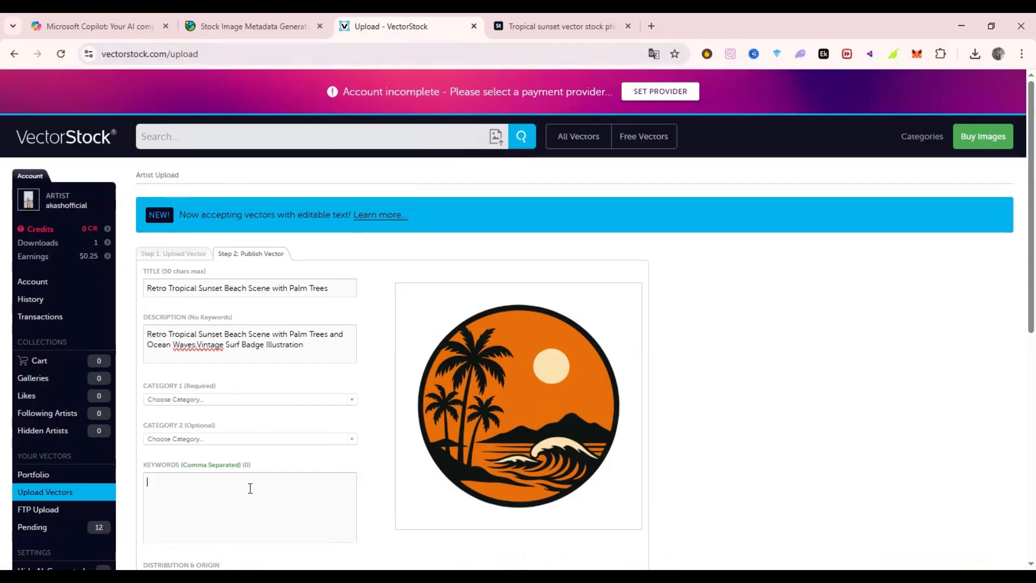
- Paste the copied keyword list, from "landscape" to "coastline", into the vector's keywords and publish the vector
click(250, 489)
key(super+v)
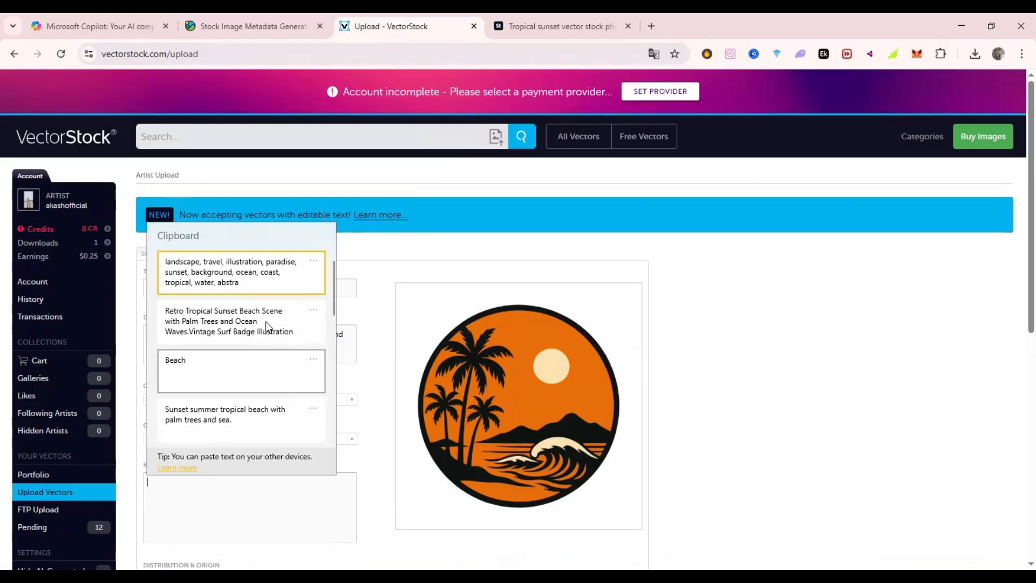
click(251, 282)
scroll(448, 393, down, 5)
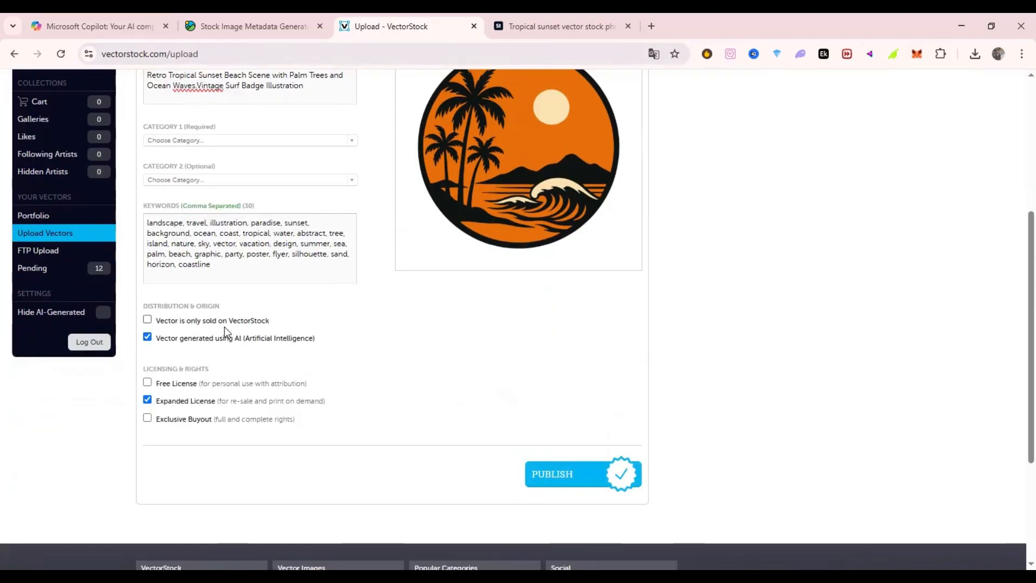
click(556, 483)
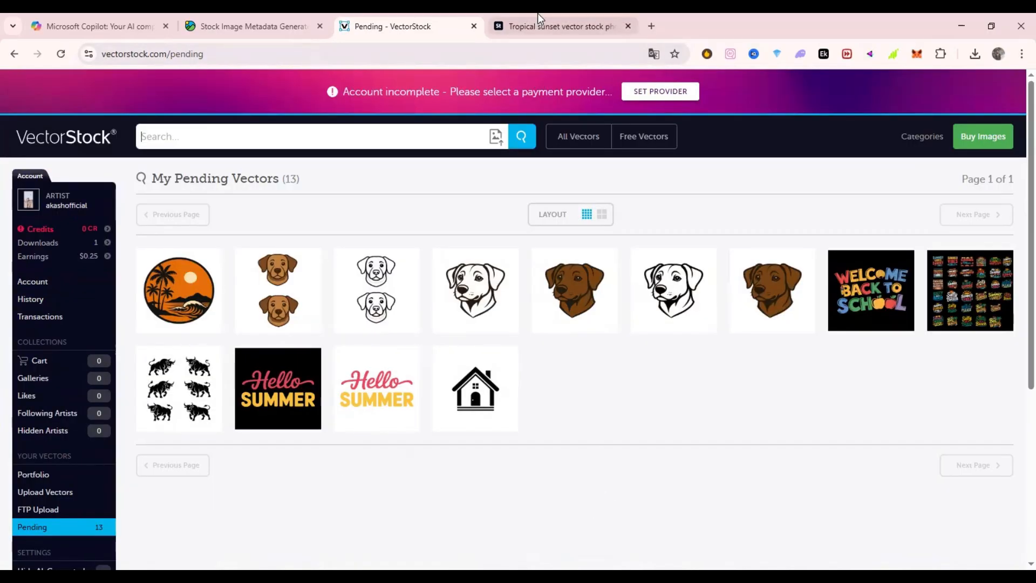
click(537, 13)
click(443, 13)
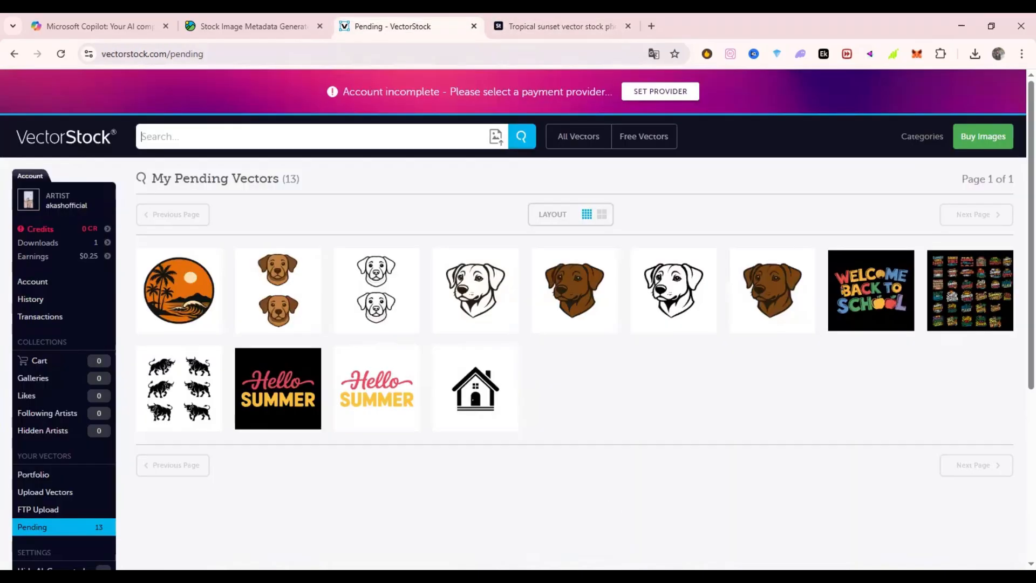